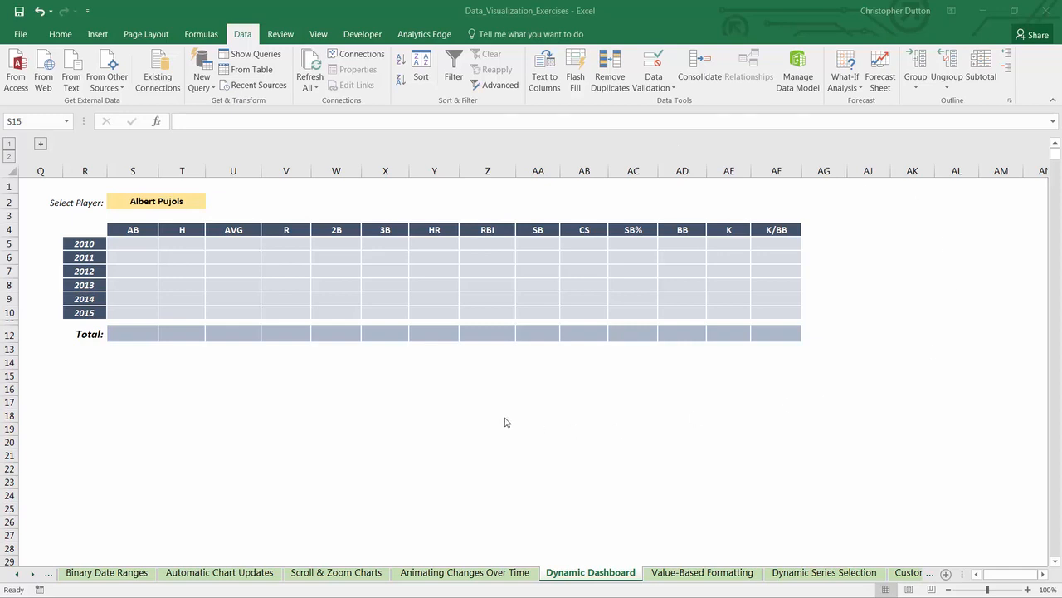
Step: Expand the grouped raw data in columns A:P, and test collapsing and re-expanding the group
click(40, 146)
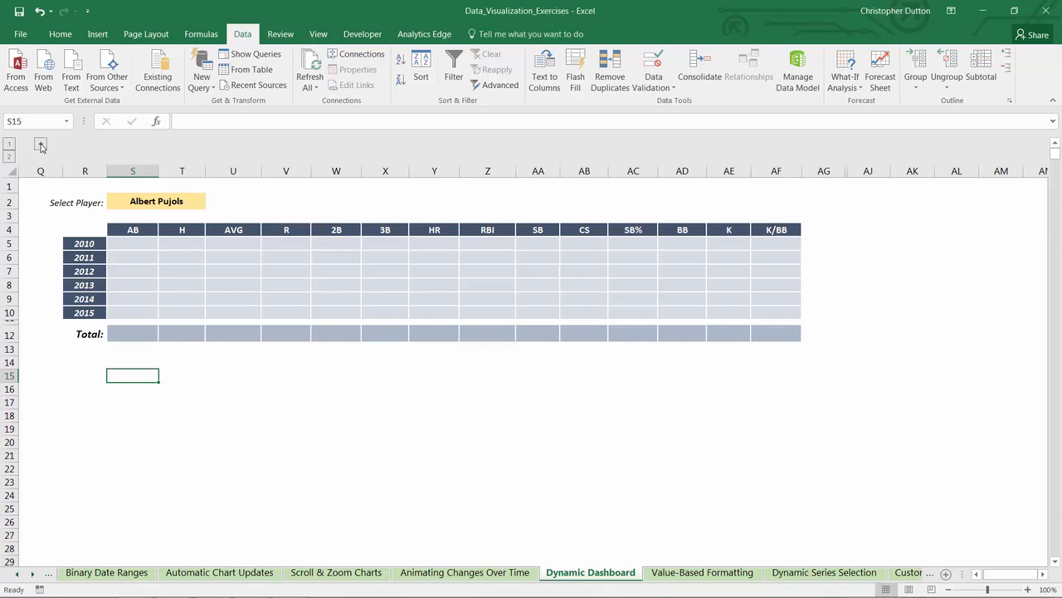
click(40, 146)
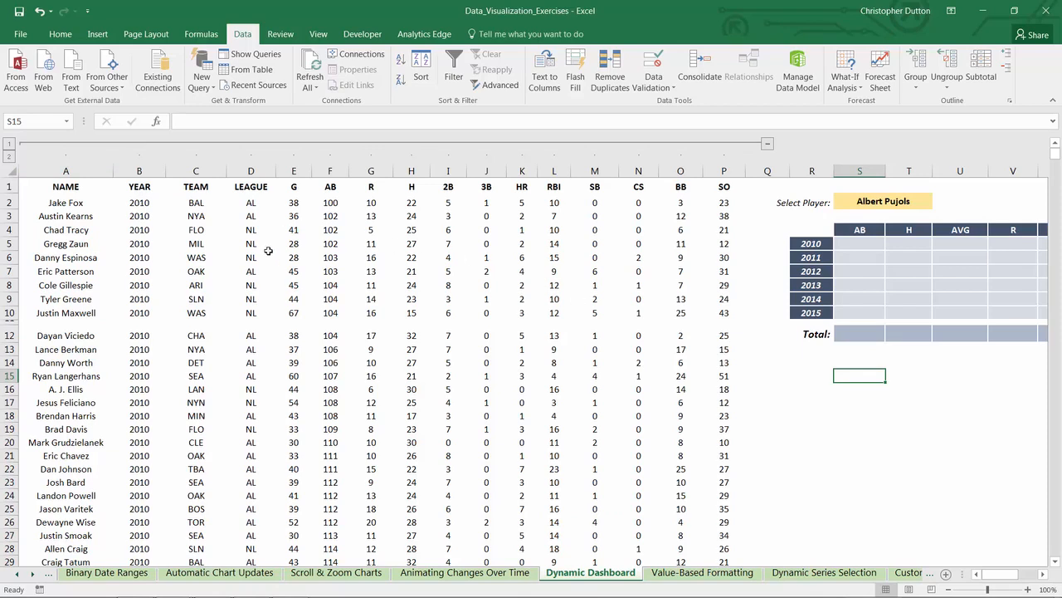
click(66, 169)
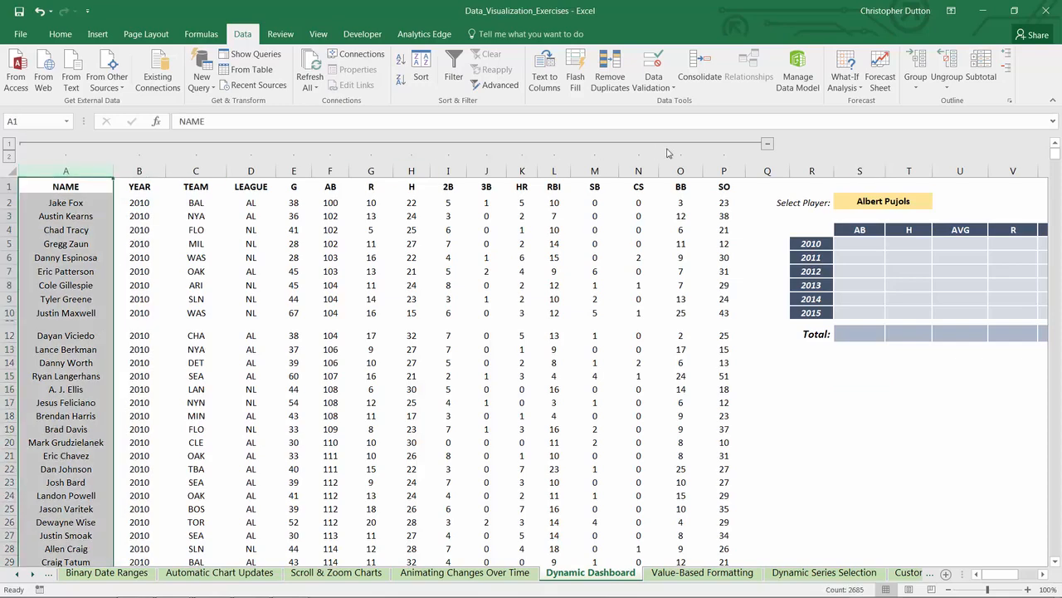
shift+click(724, 170)
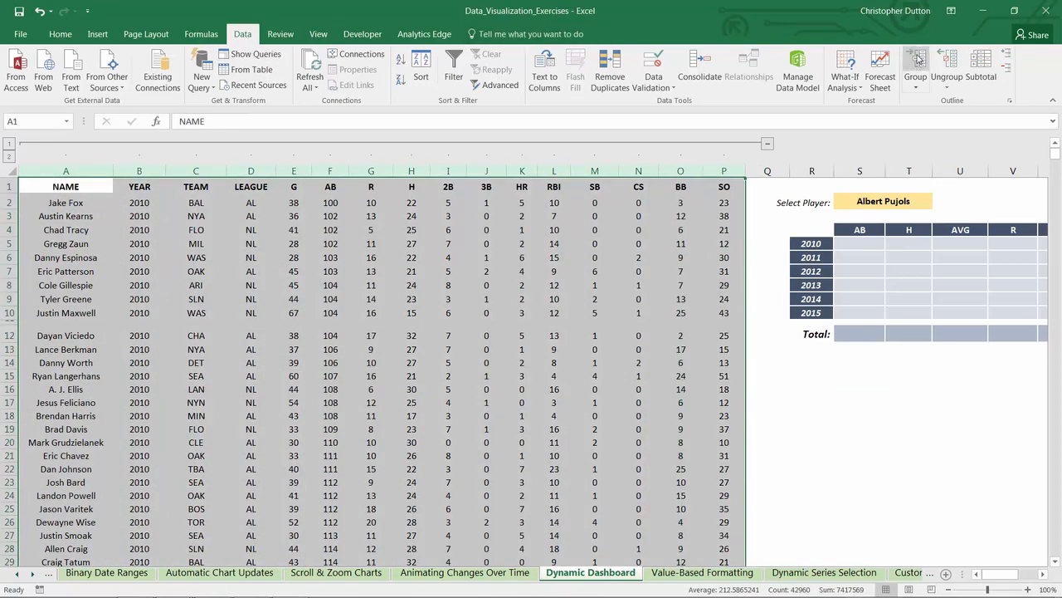
click(679, 230)
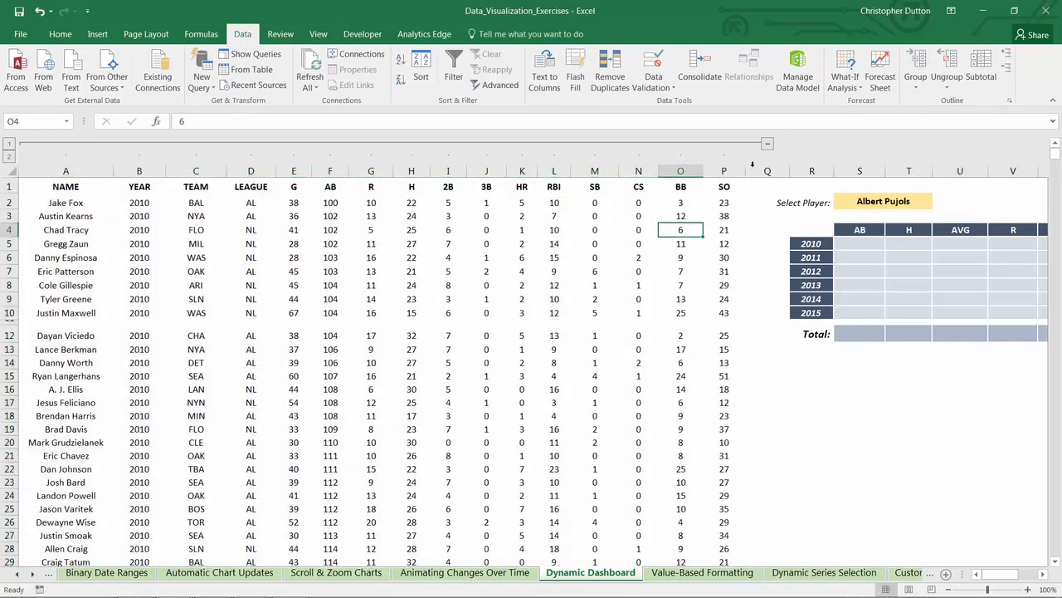
click(767, 144)
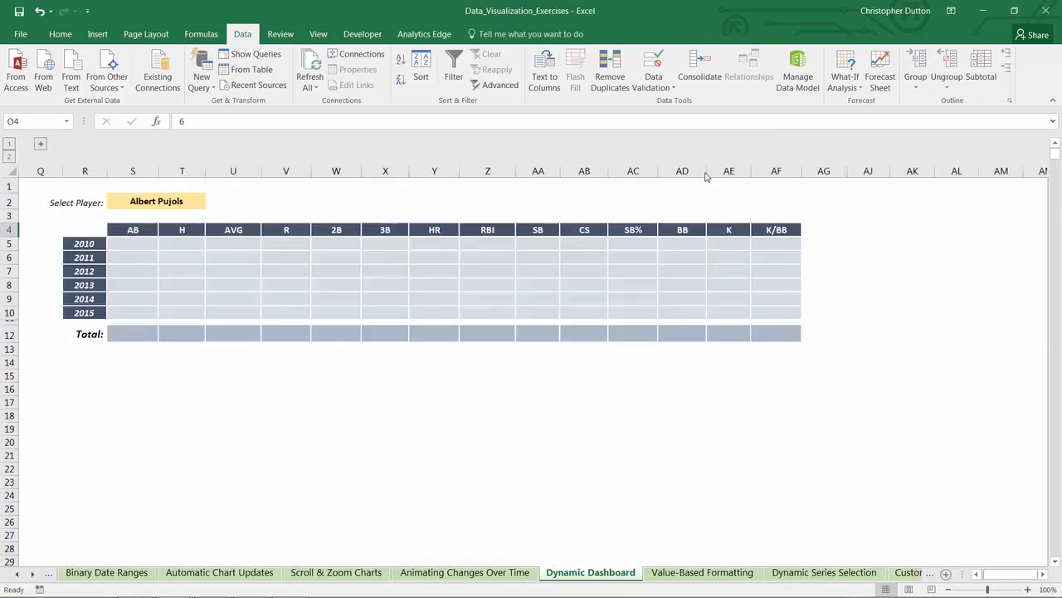
click(40, 146)
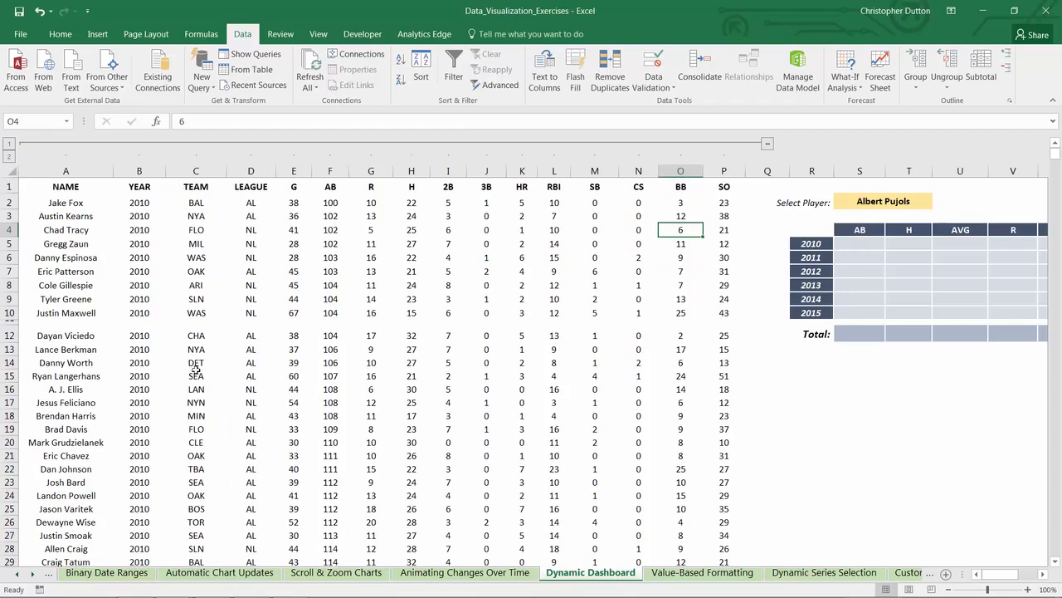
Step: Compare the empty dashboard table with the raw data and examine the metric headers G through SO in E1:P1
drag(995, 579, 1014, 579)
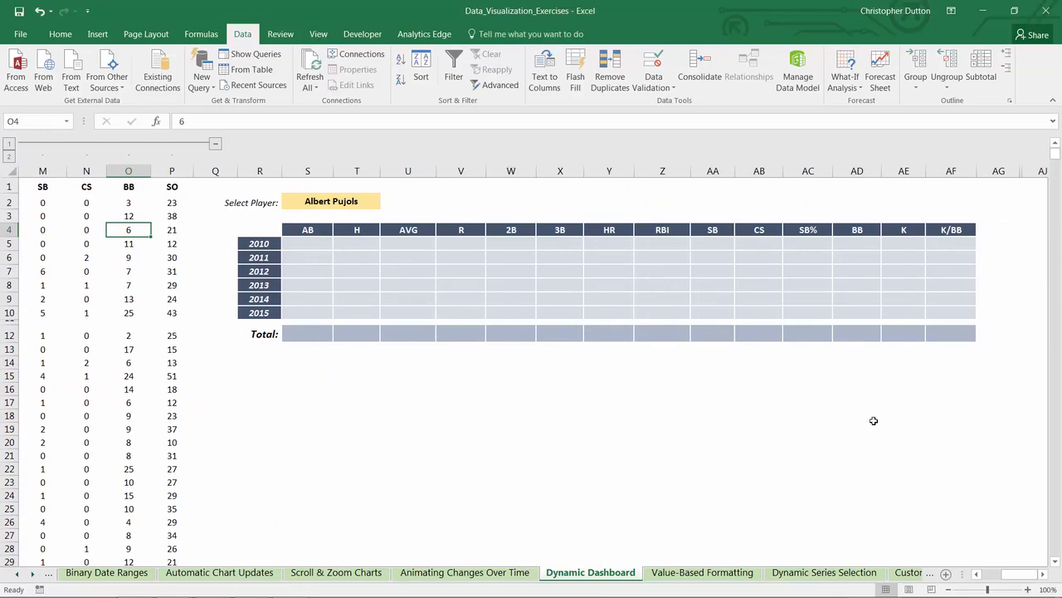
drag(995, 577, 978, 577)
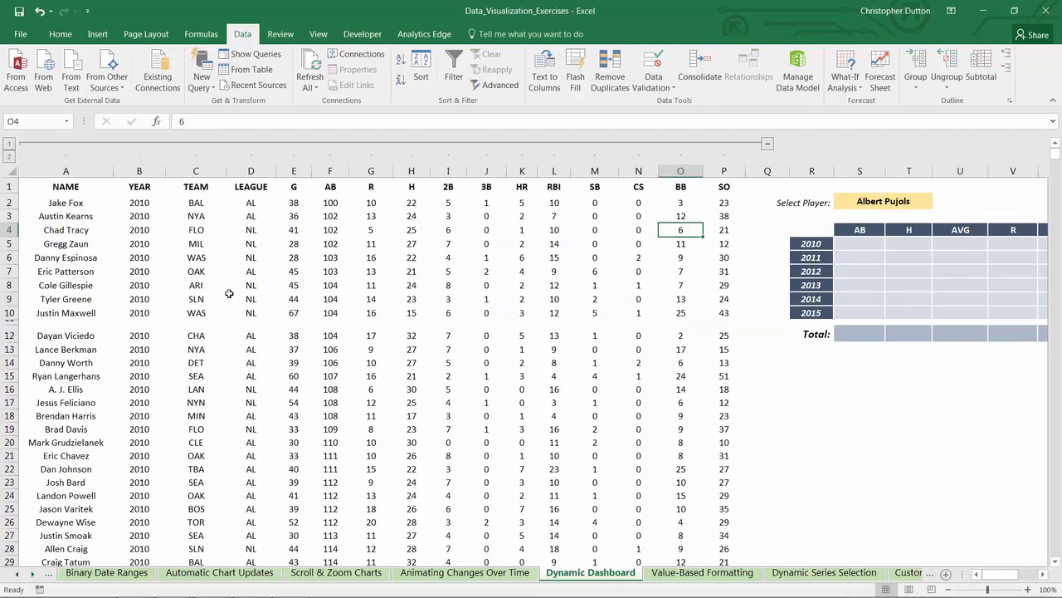
drag(291, 186, 723, 190)
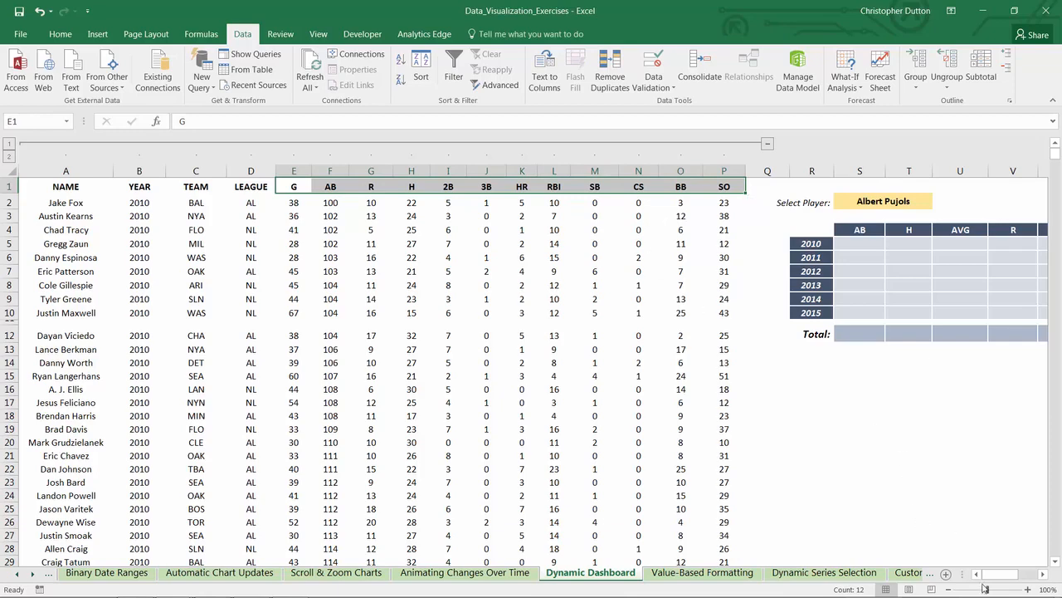
Step: Browse the player drop-down list in cell S2 and inspect the list source in its data validation settings
drag(998, 574, 1018, 575)
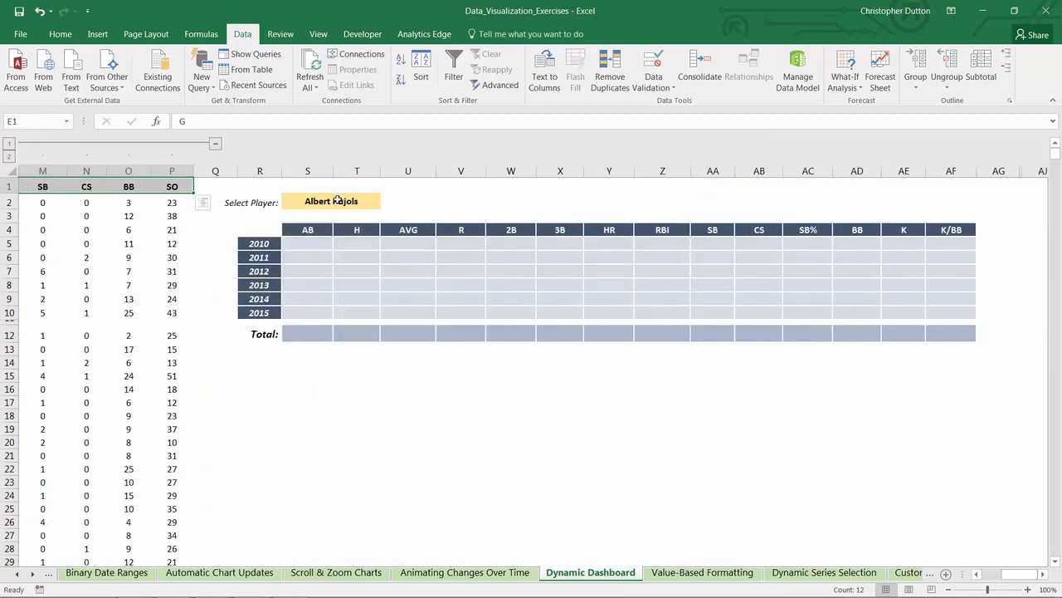
click(342, 203)
click(386, 202)
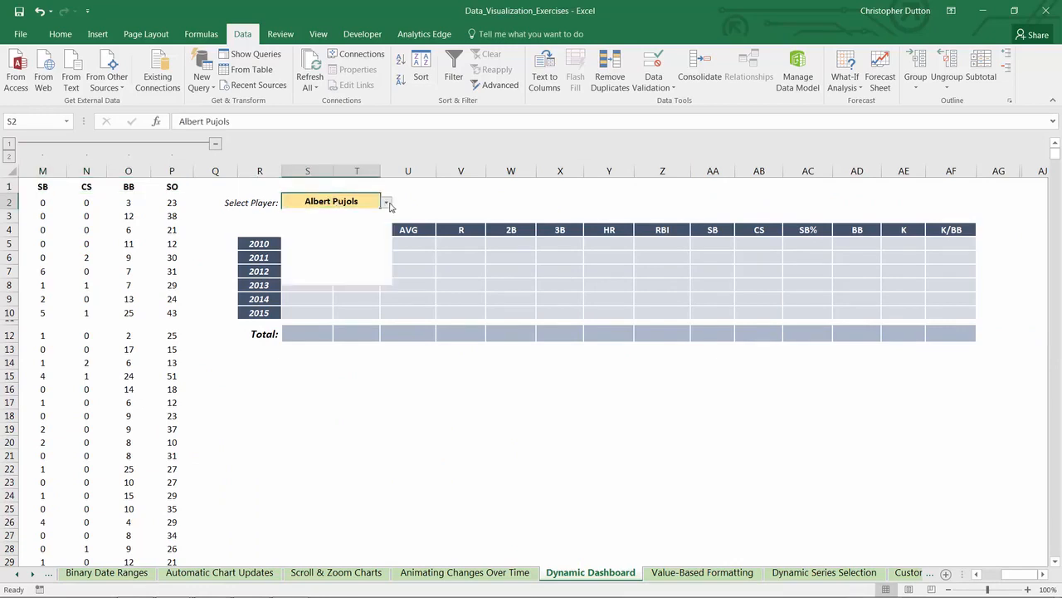
scroll(386, 230, down, 4)
scroll(385, 229, up, 4)
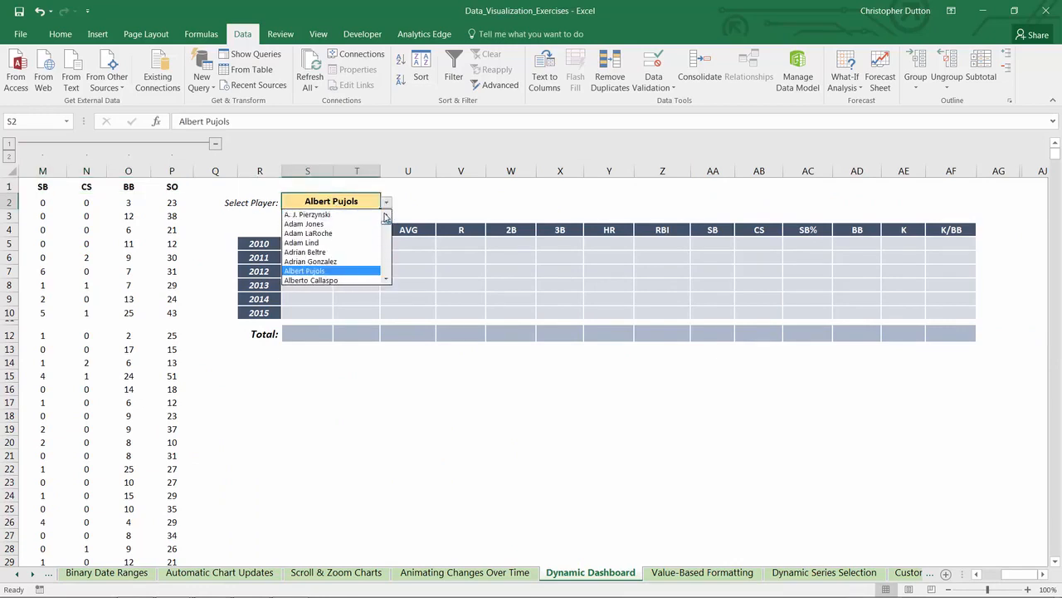
click(346, 201)
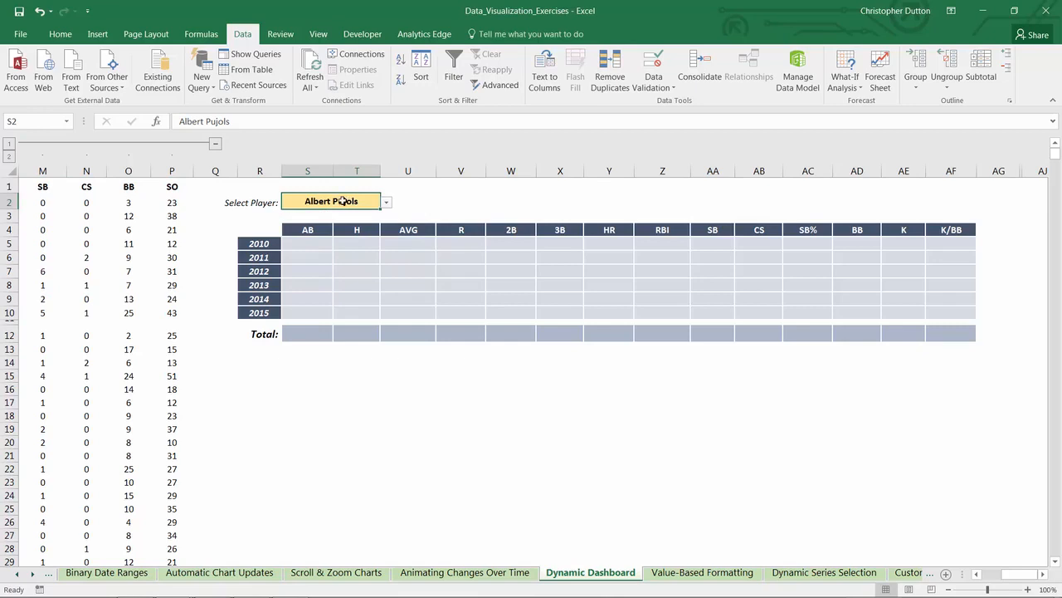
click(652, 87)
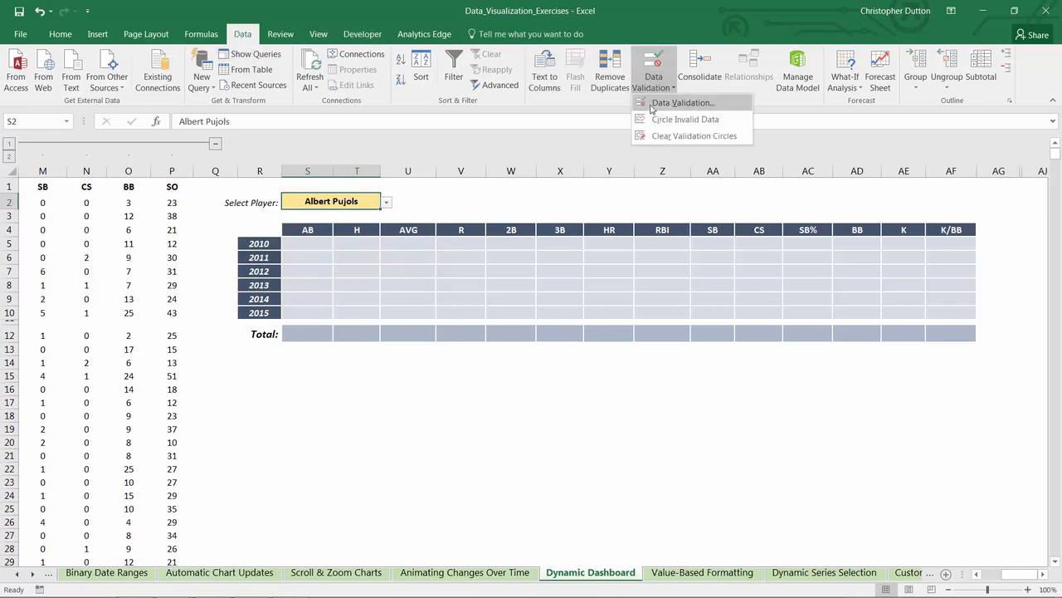
click(664, 108)
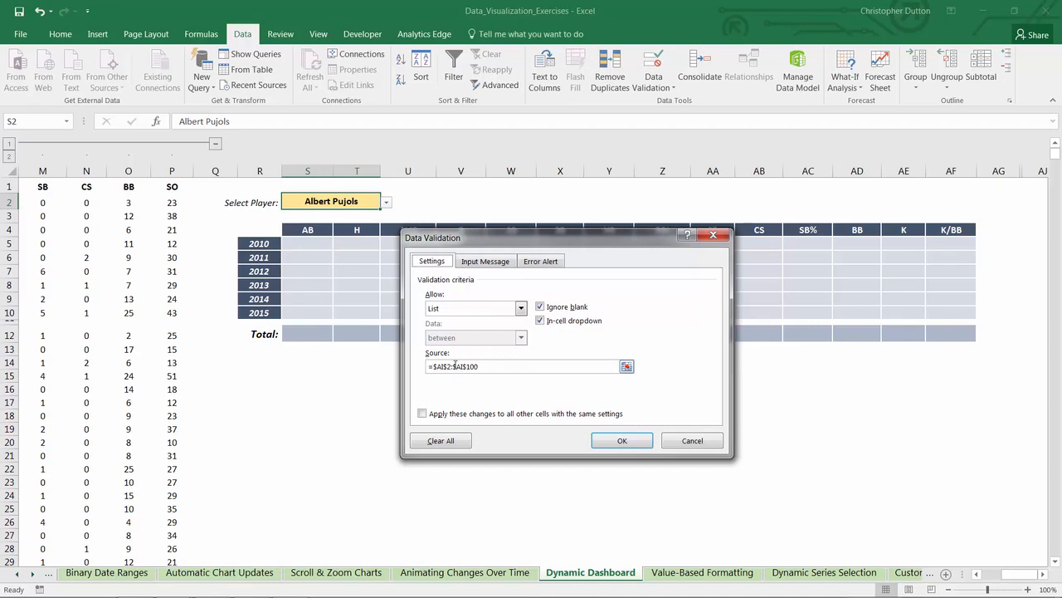
click(617, 436)
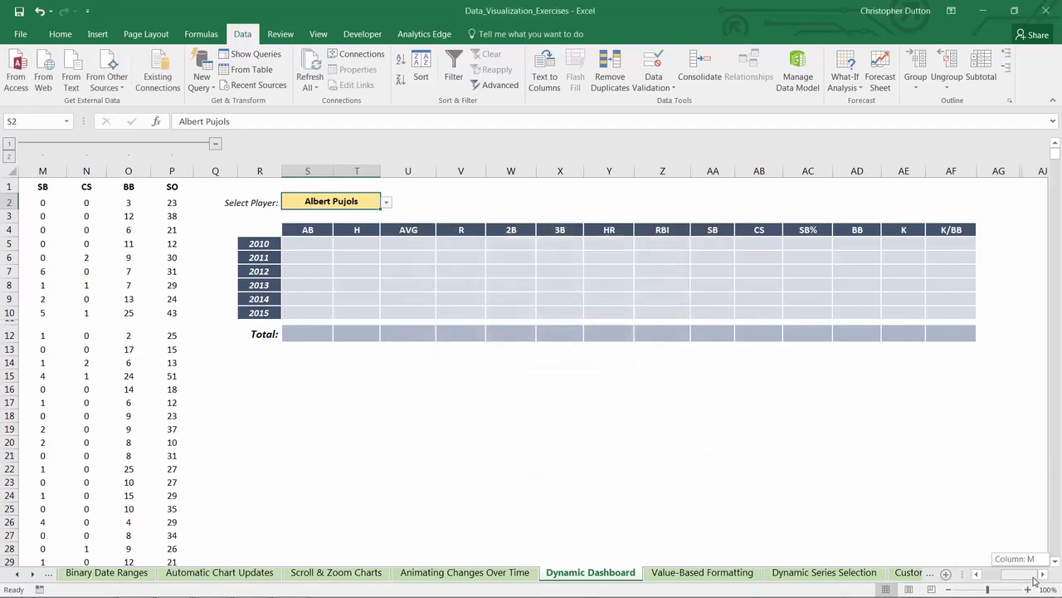
Step: Unhide columns AH and AI next to the dashboard to view the Metrics and Players source lists
drag(998, 171, 1042, 171)
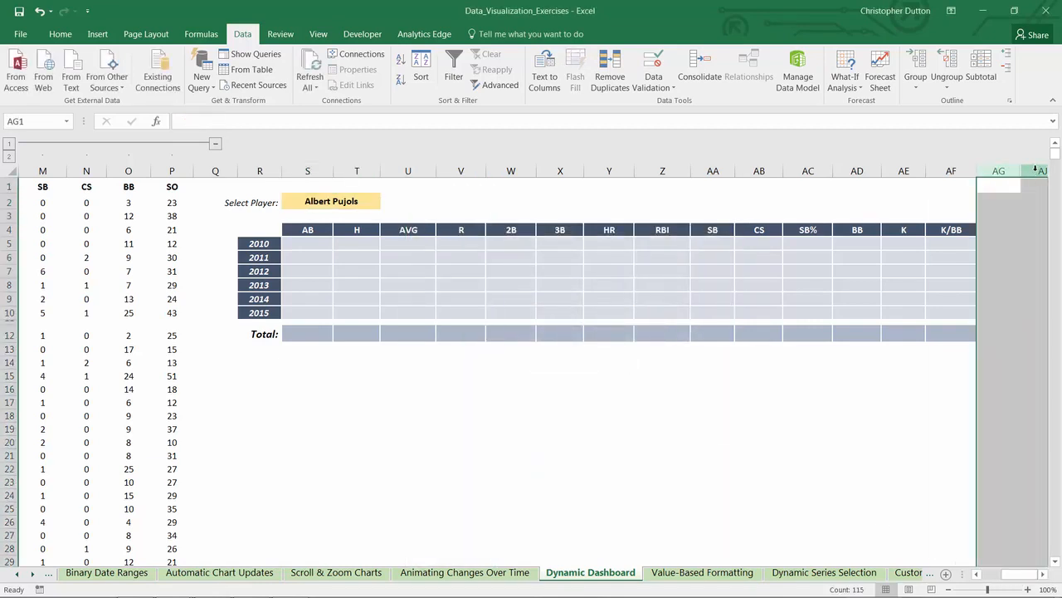
right_click(1033, 172)
click(987, 367)
click(938, 428)
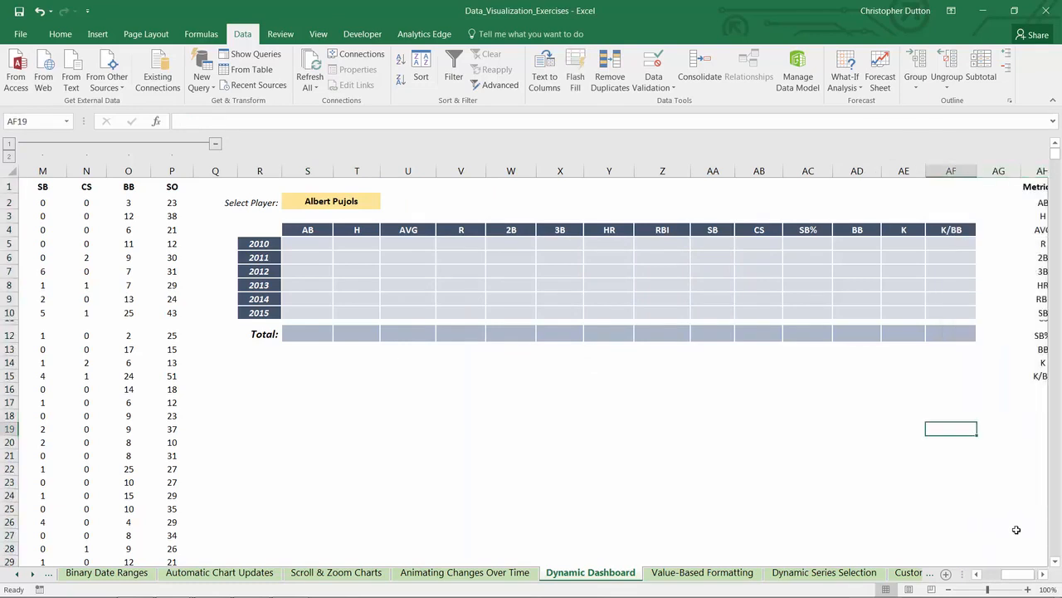
drag(1016, 575, 1021, 575)
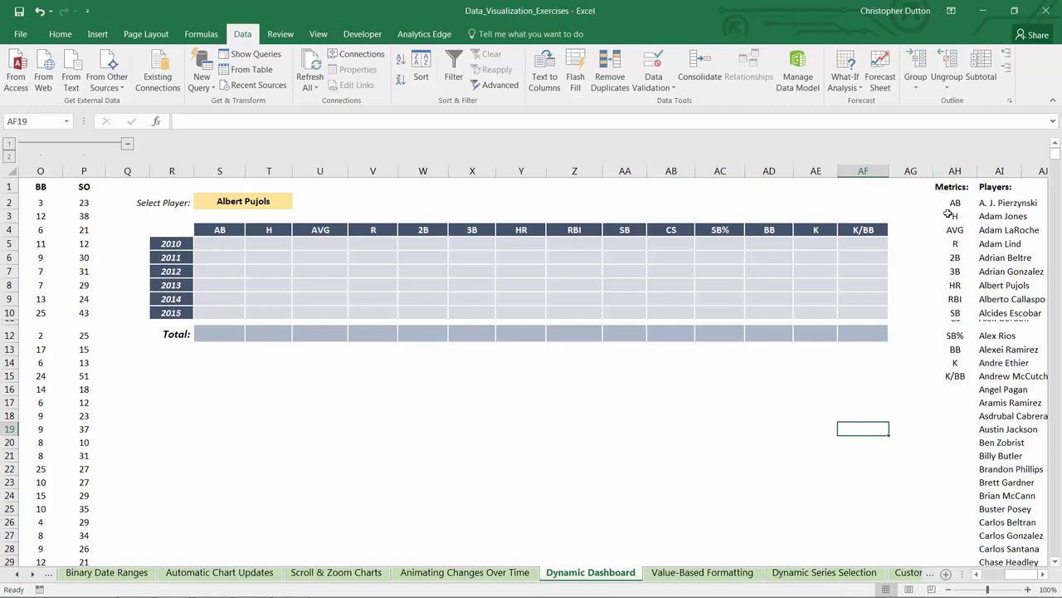
Step: Hide the Metrics and Players list columns AH:AI
drag(954, 171, 1000, 171)
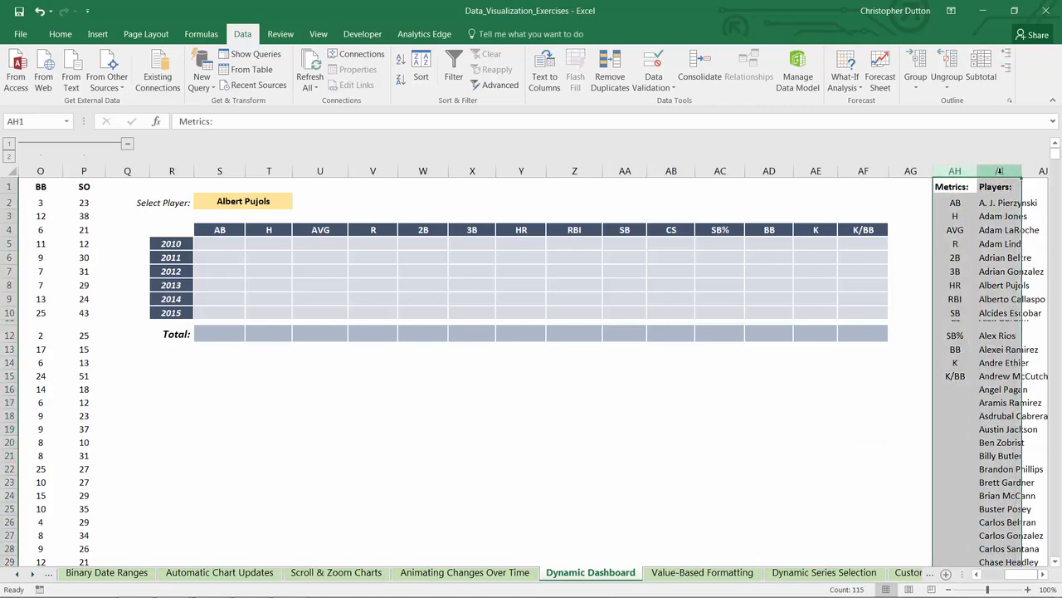
right_click(1000, 171)
click(936, 353)
Step: Examine the AB header in S4, the selected player in S2 and the year in R5 against the raw data columns
click(241, 243)
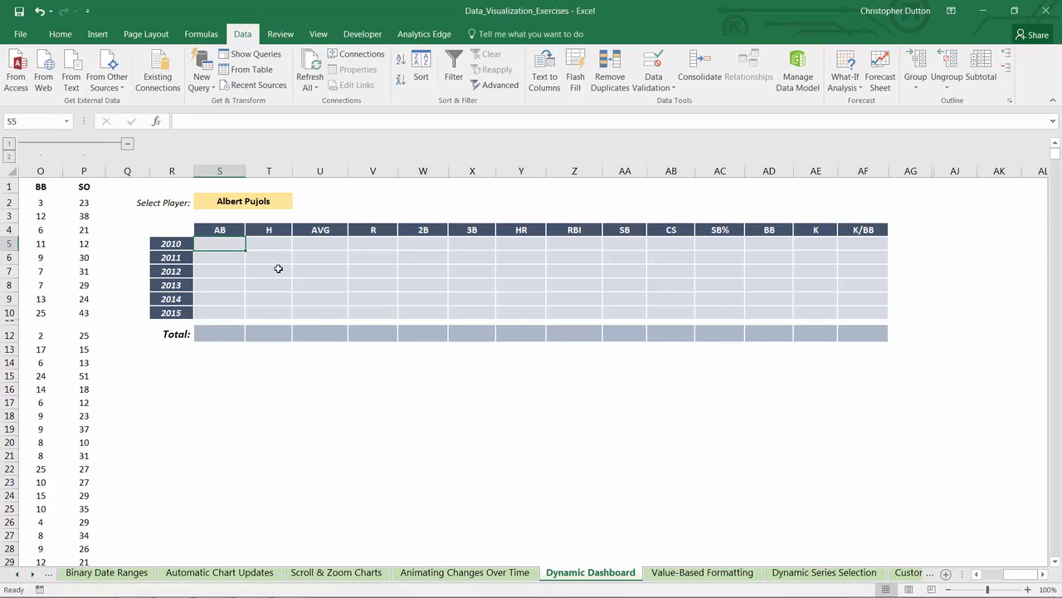
click(222, 230)
drag(1028, 580, 998, 578)
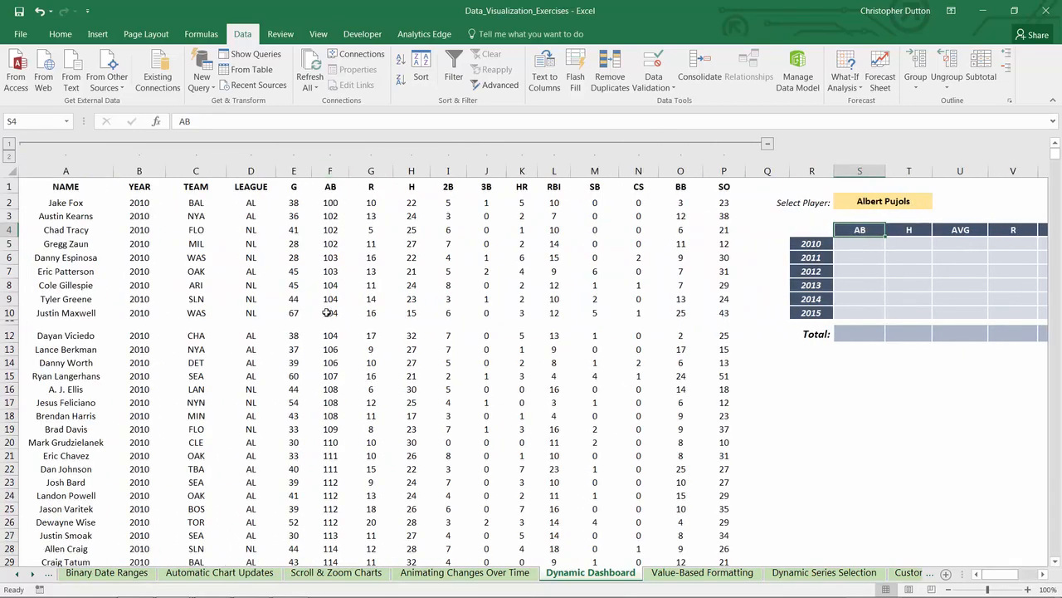
click(846, 241)
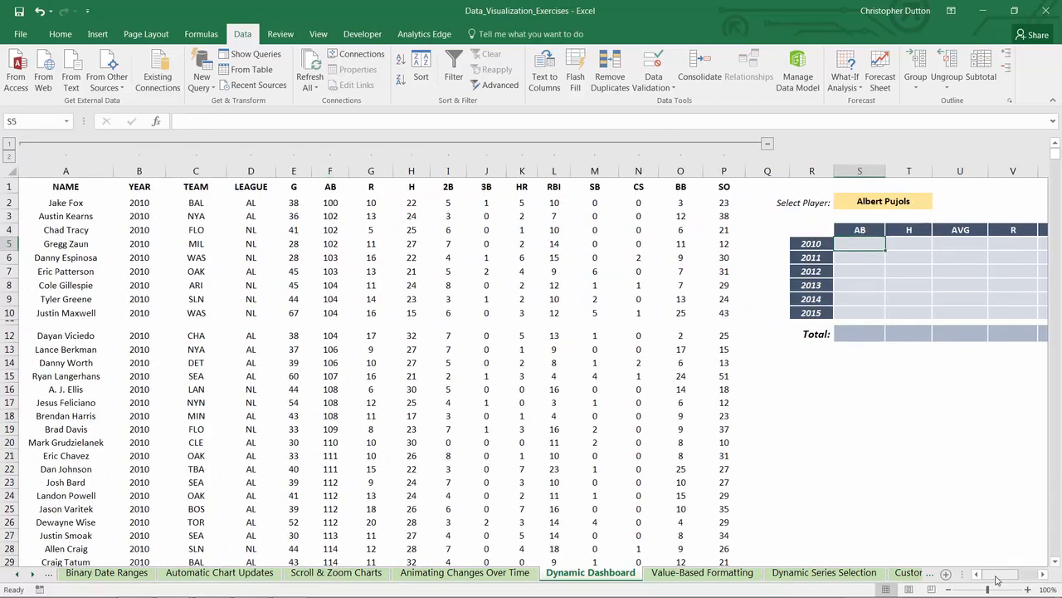
drag(999, 579, 1004, 579)
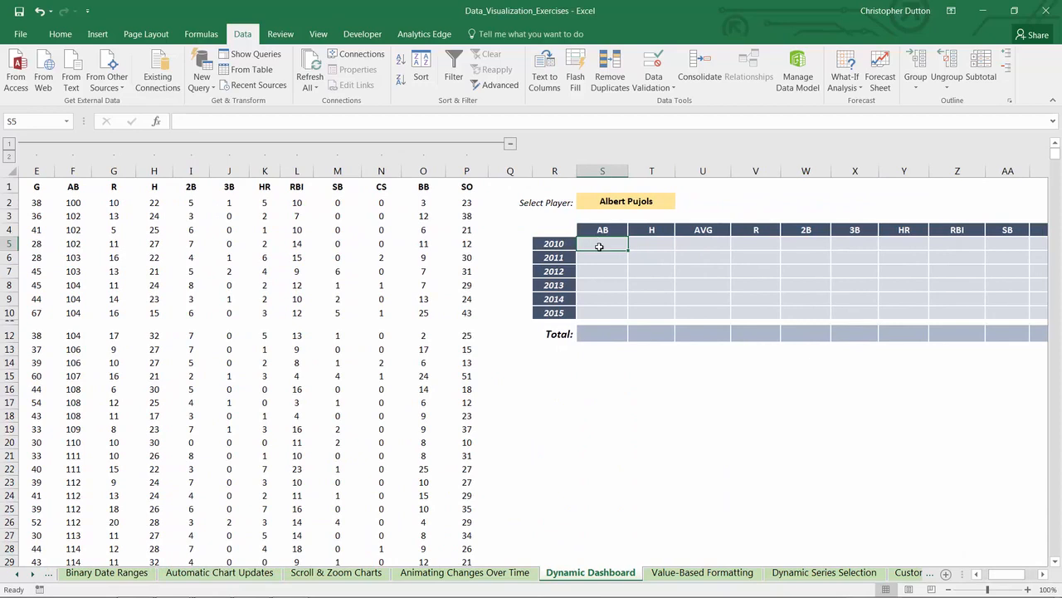
click(622, 200)
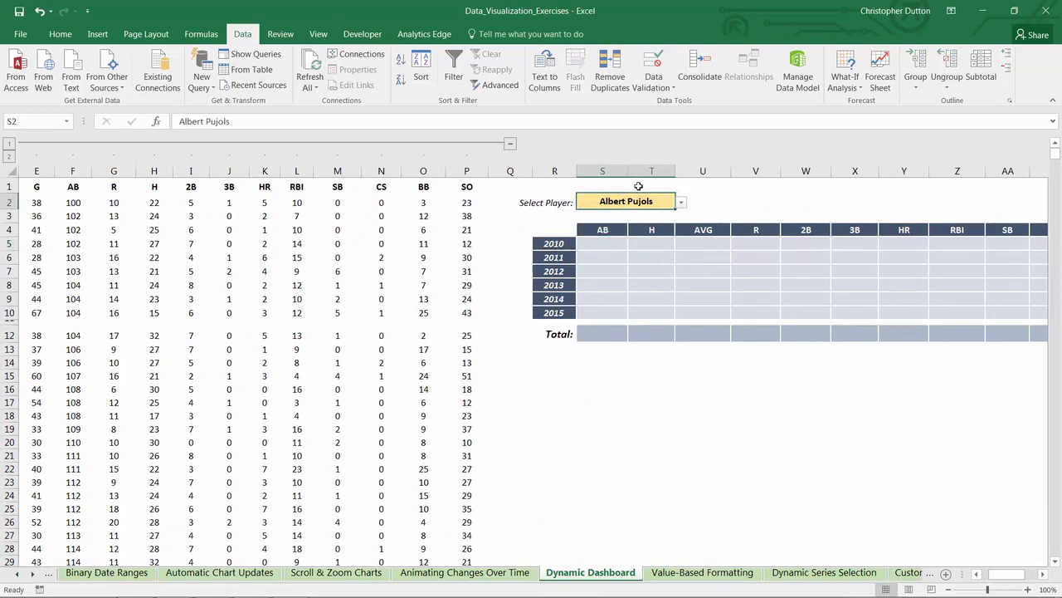
click(555, 245)
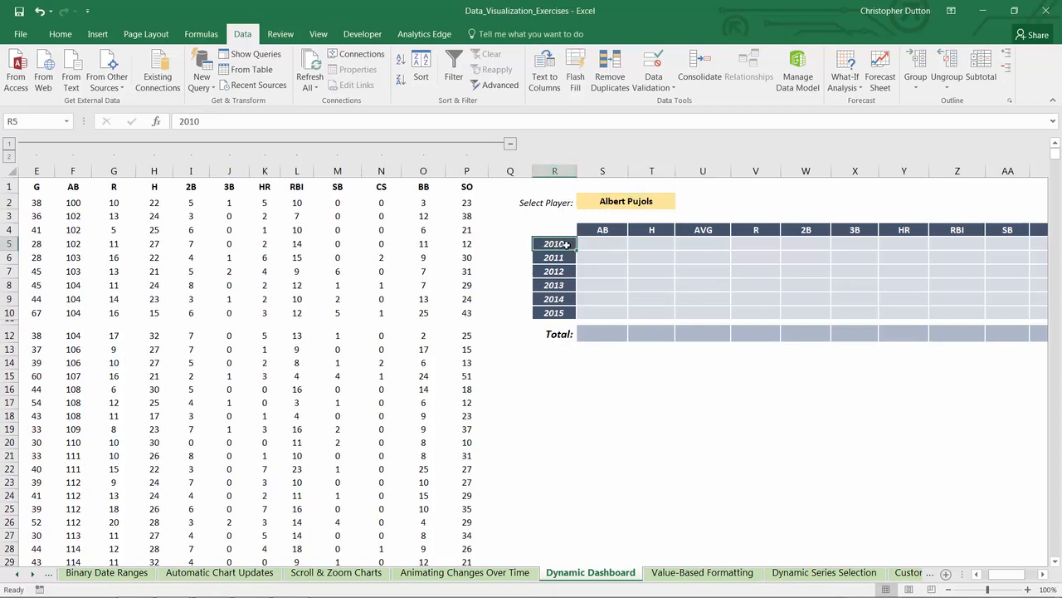
Step: Start a SUMIFS formula in S5 with the AB column as the absolute sum range $F:$F
click(599, 243)
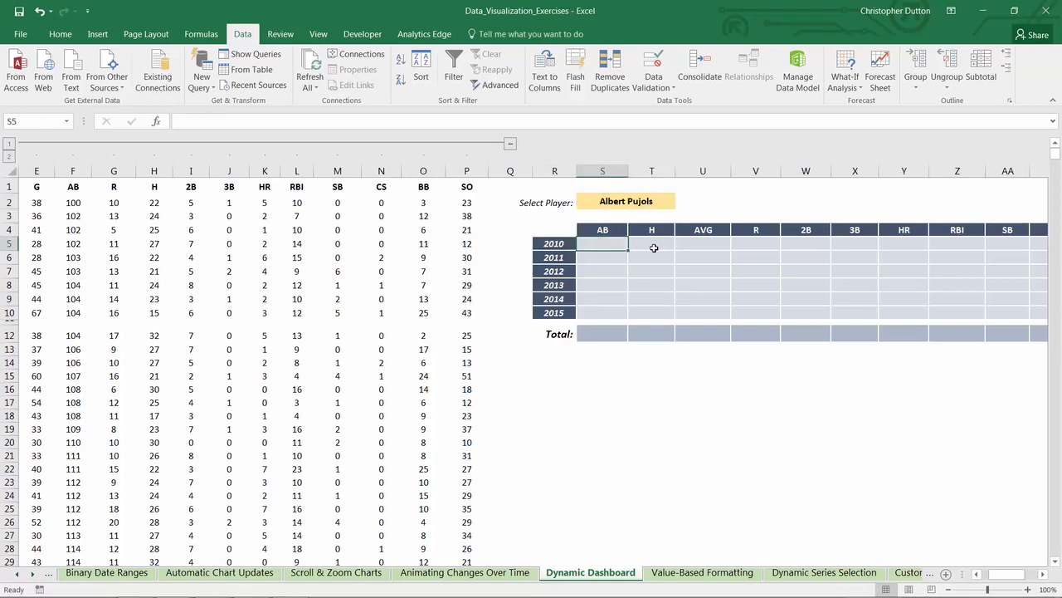
text(=sumifs)
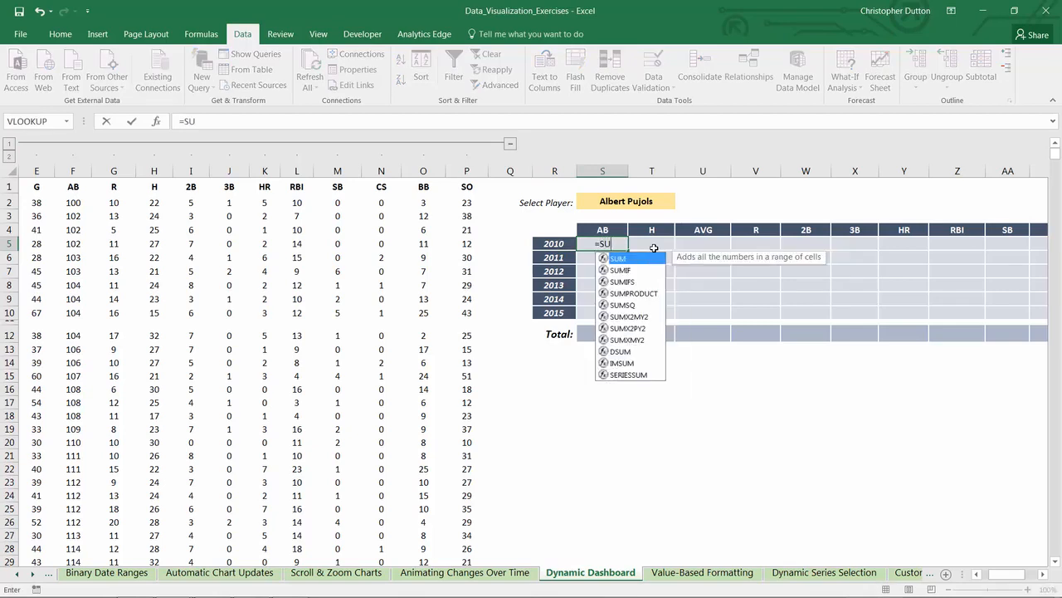
key(Tab)
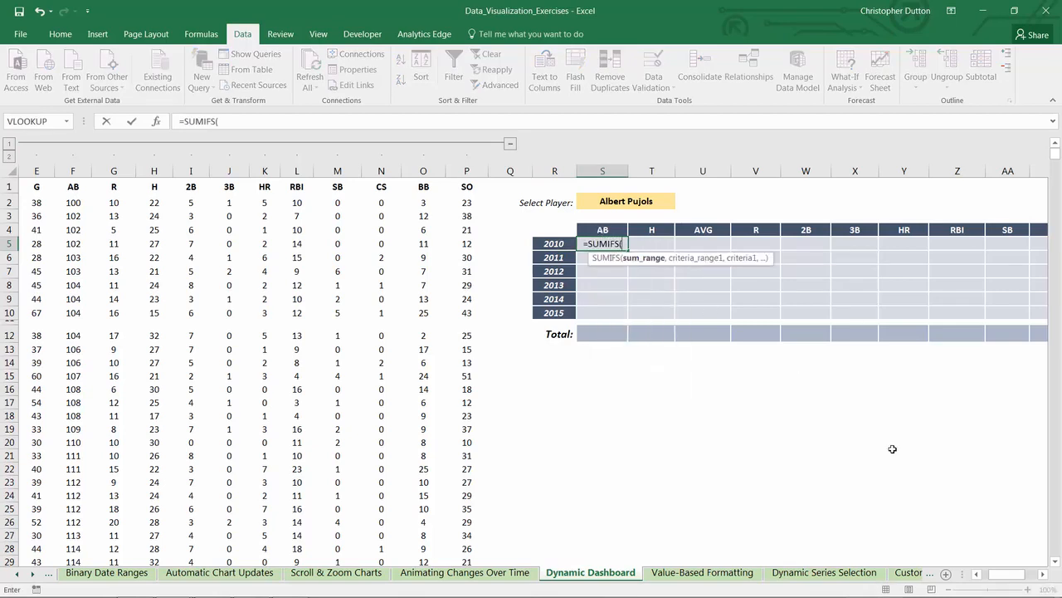
click(68, 170)
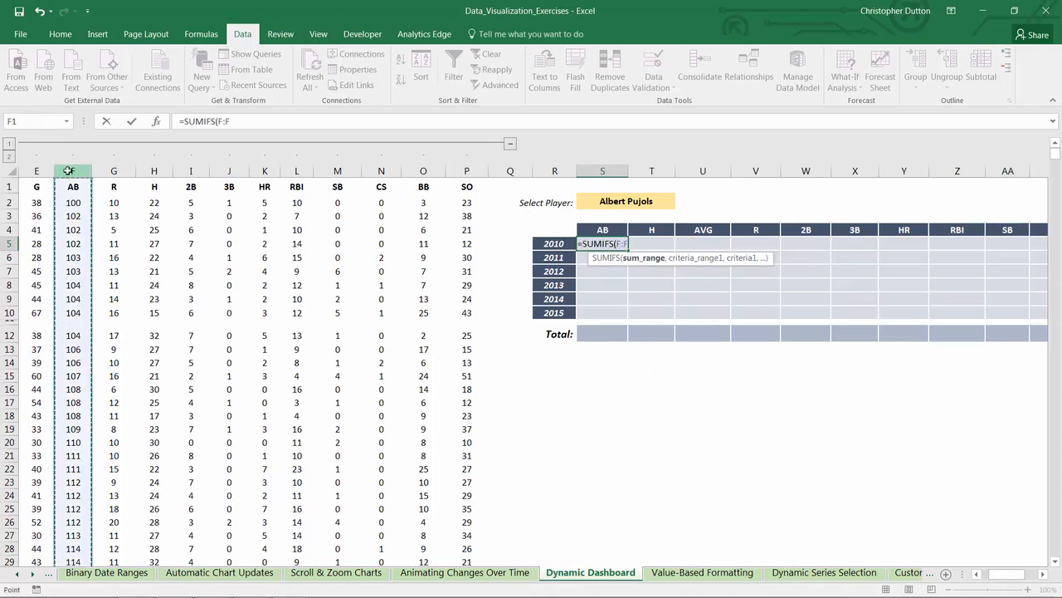
key(F4)
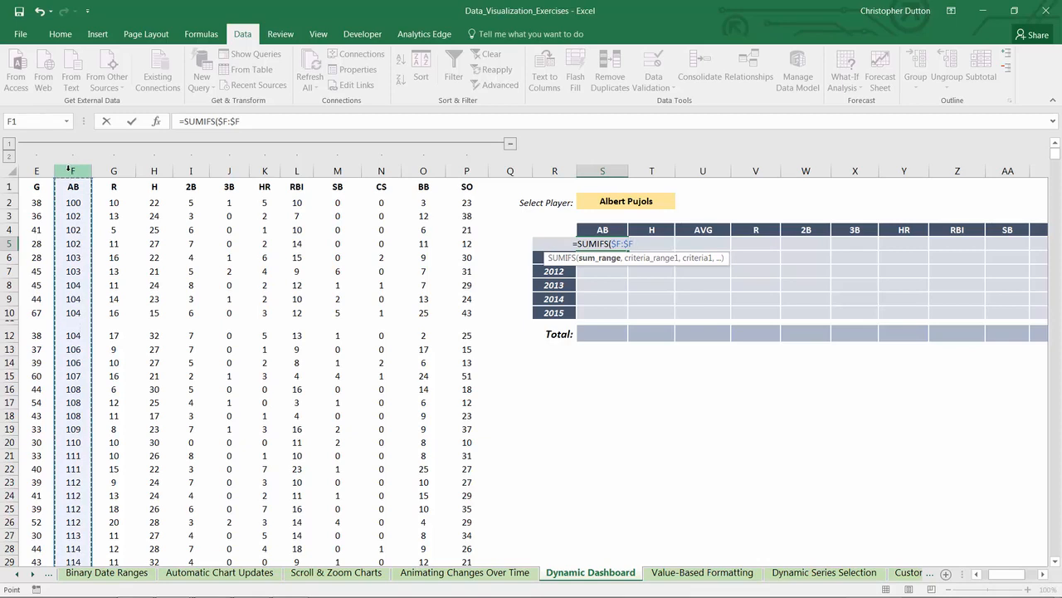
text(,)
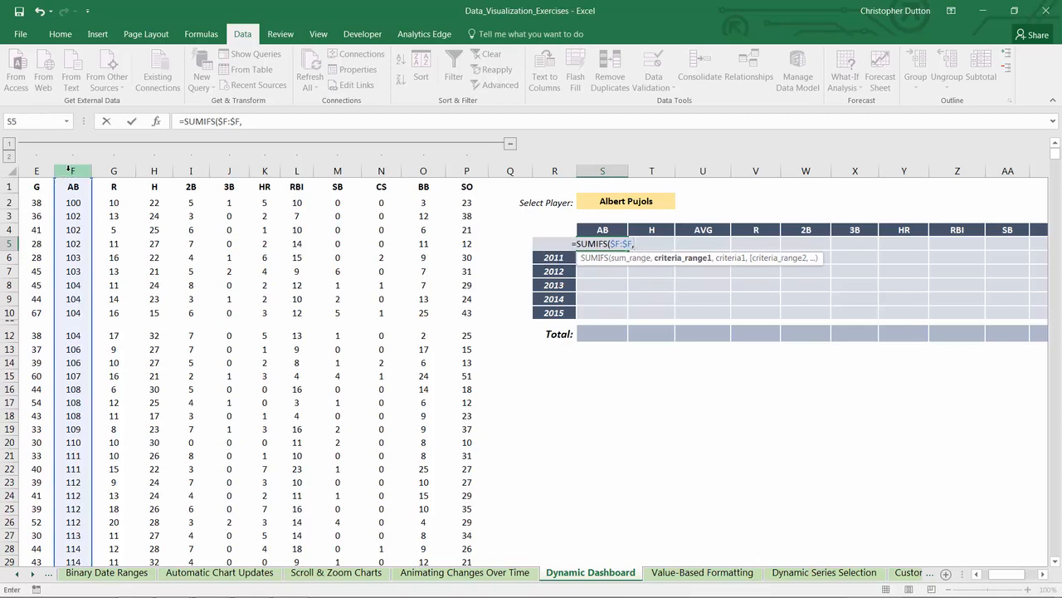
Step: Add the first SUMIFS condition, matching the NAME column $A:$A to the selected player in $S$2
drag(999, 575, 987, 576)
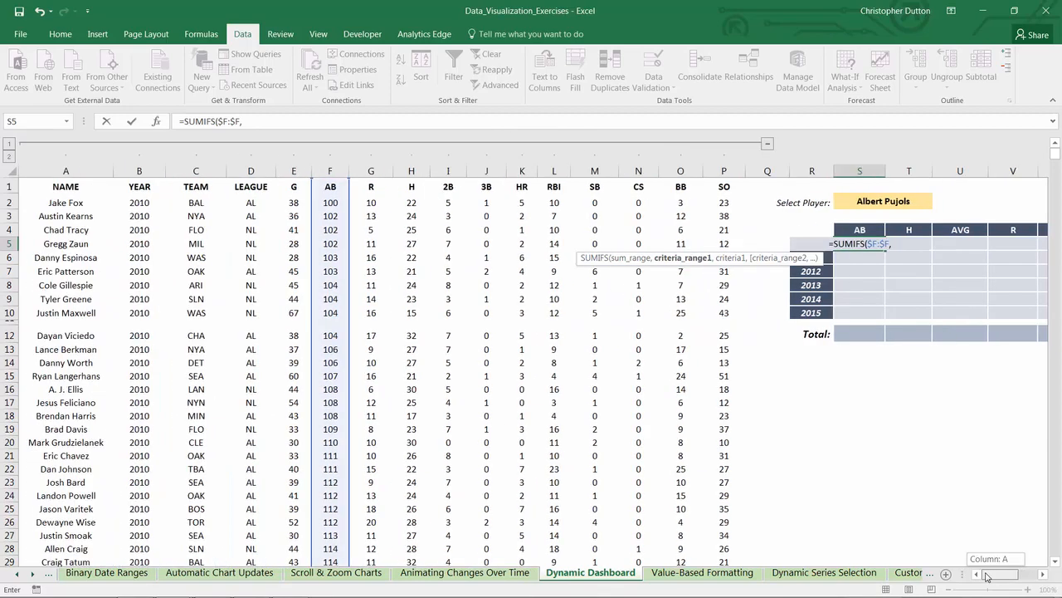
click(67, 170)
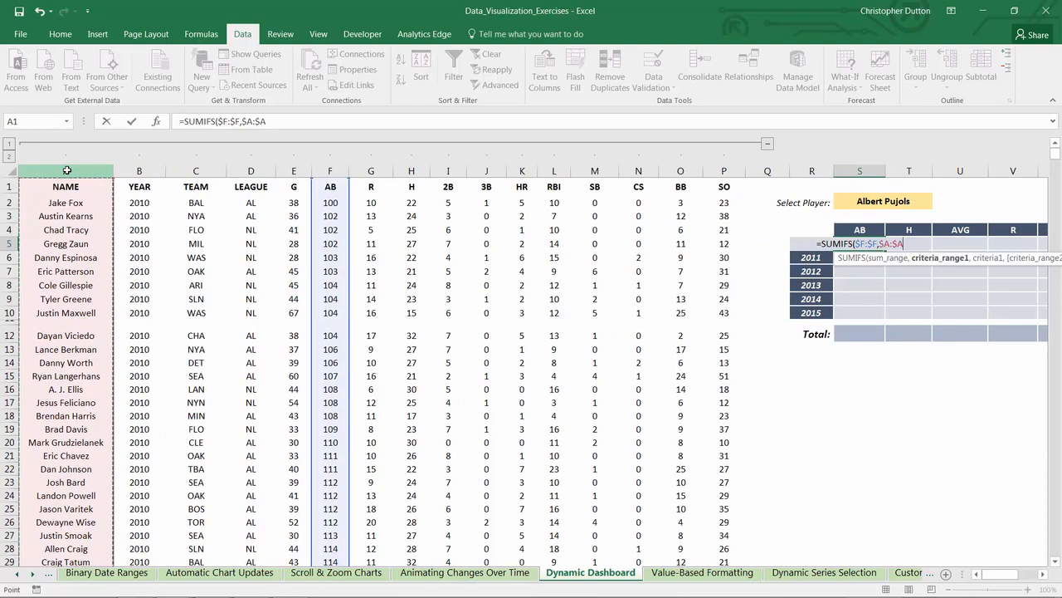
text(,)
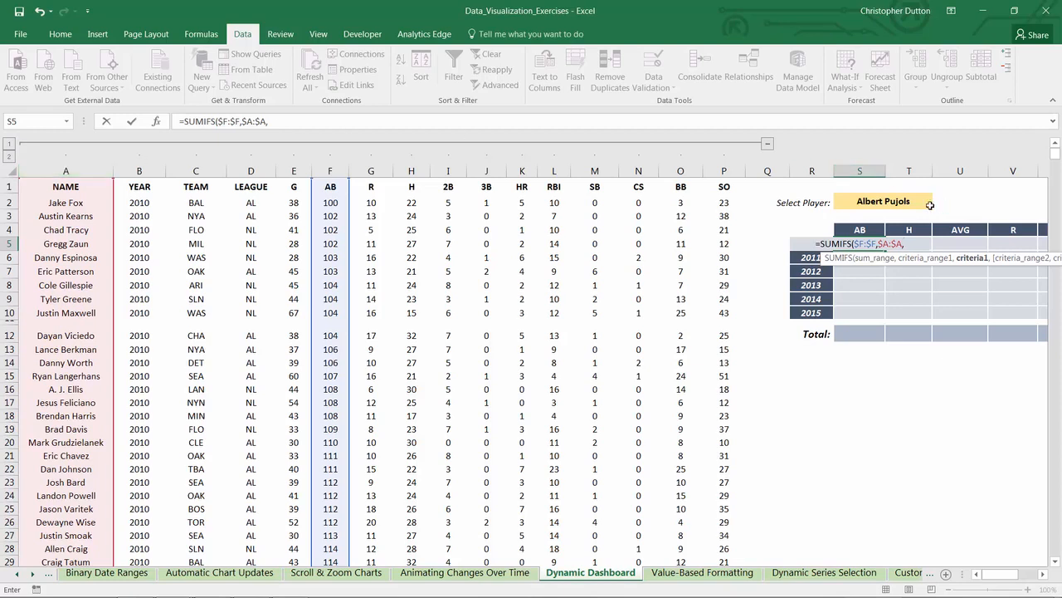
click(877, 200)
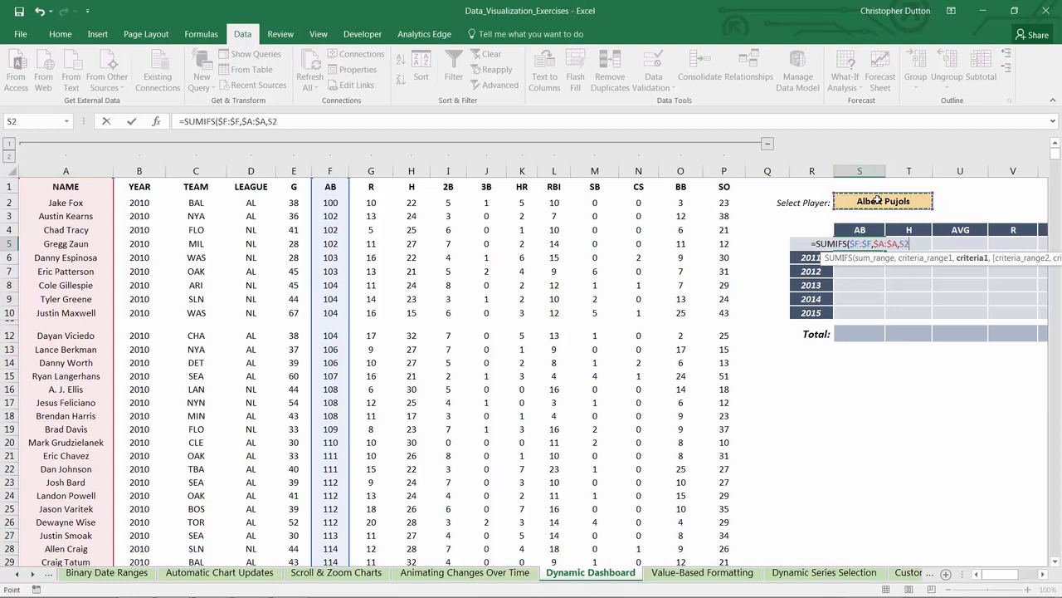
key(F4)
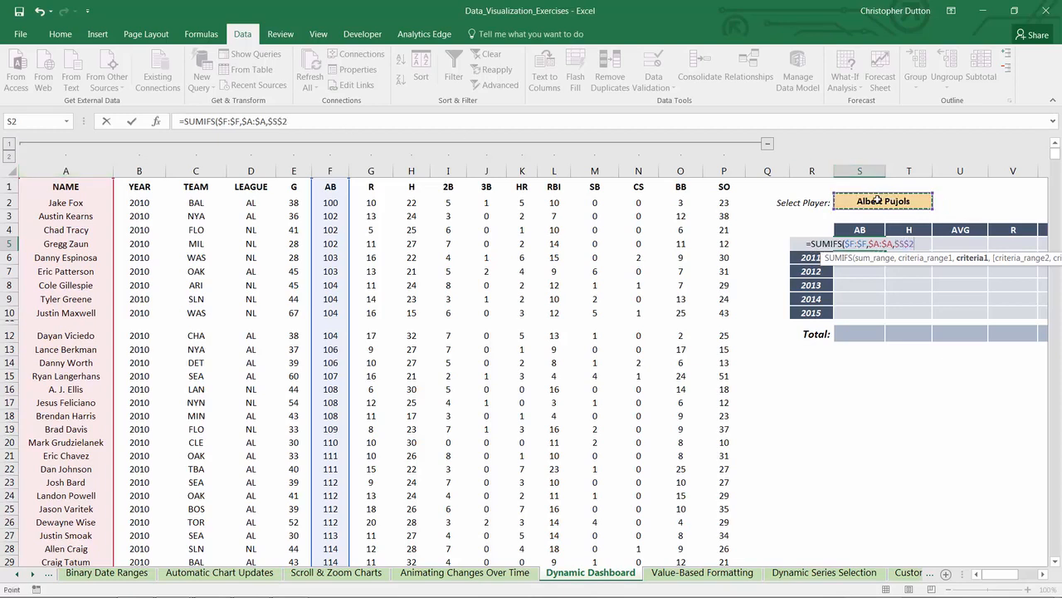
text(,)
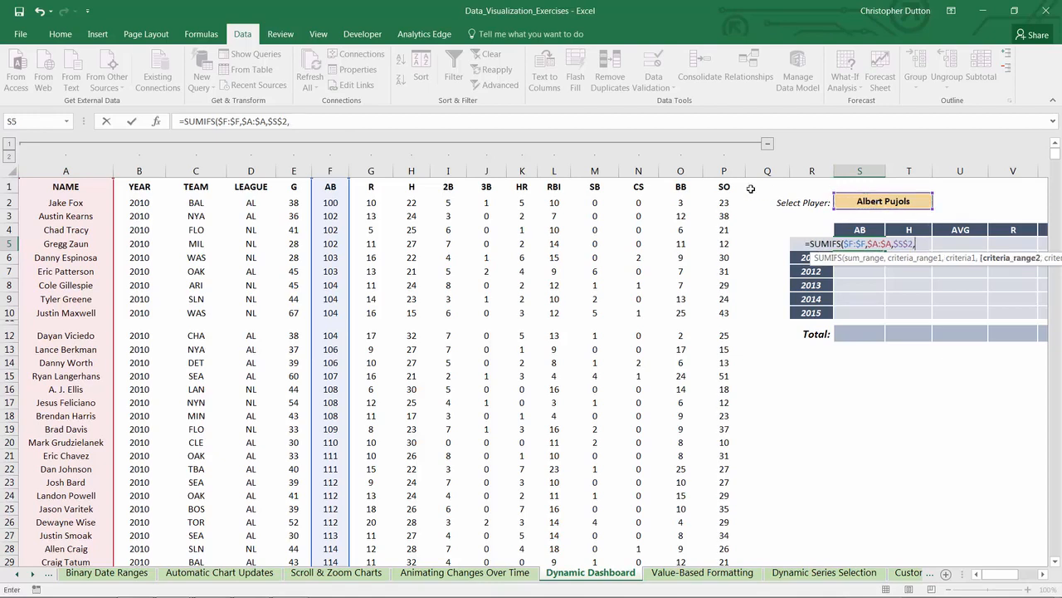
Step: Add the second SUMIFS condition, matching the YEAR column $B:$B to the year in R5
click(141, 170)
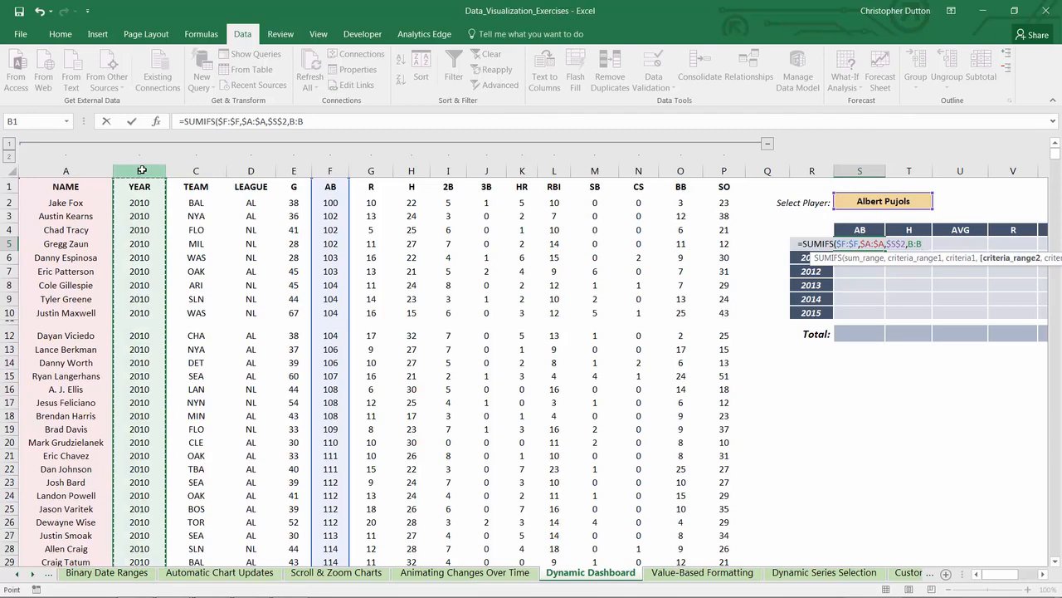
key(F4)
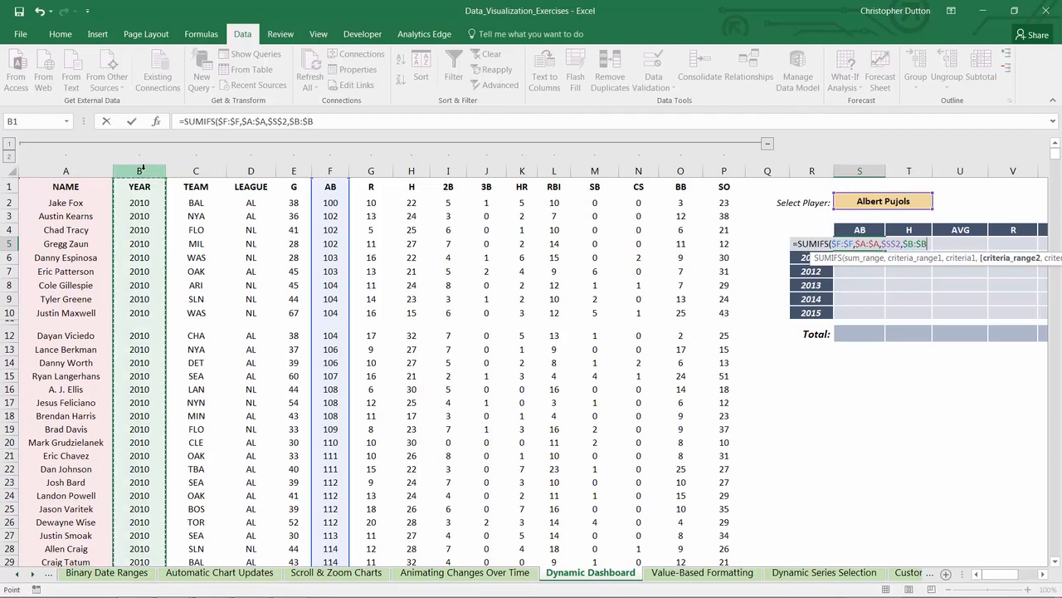
text(,)
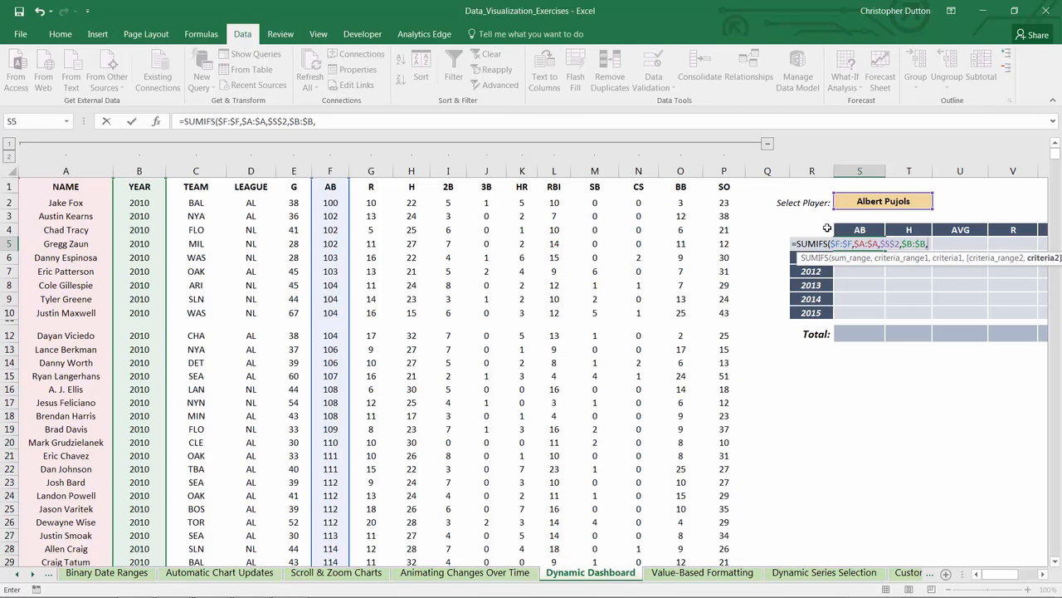
key(Left)
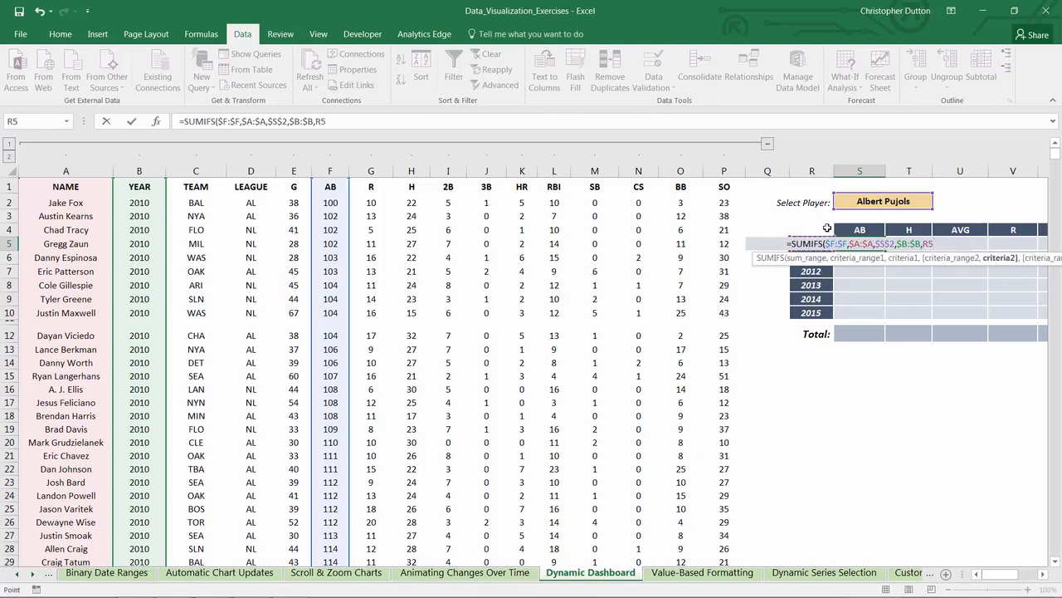
Step: Lock only the column of the year reference as $R5, close the SUMIFS formula and enter it in S5
click(342, 125)
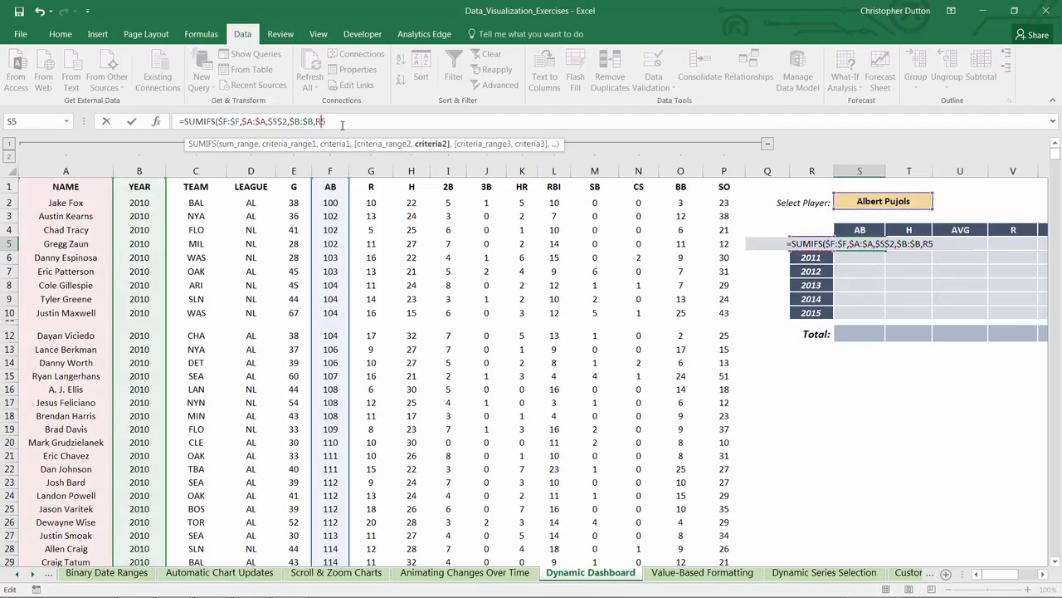
key(F4)
key(F4)
key(F4)
key(F4)
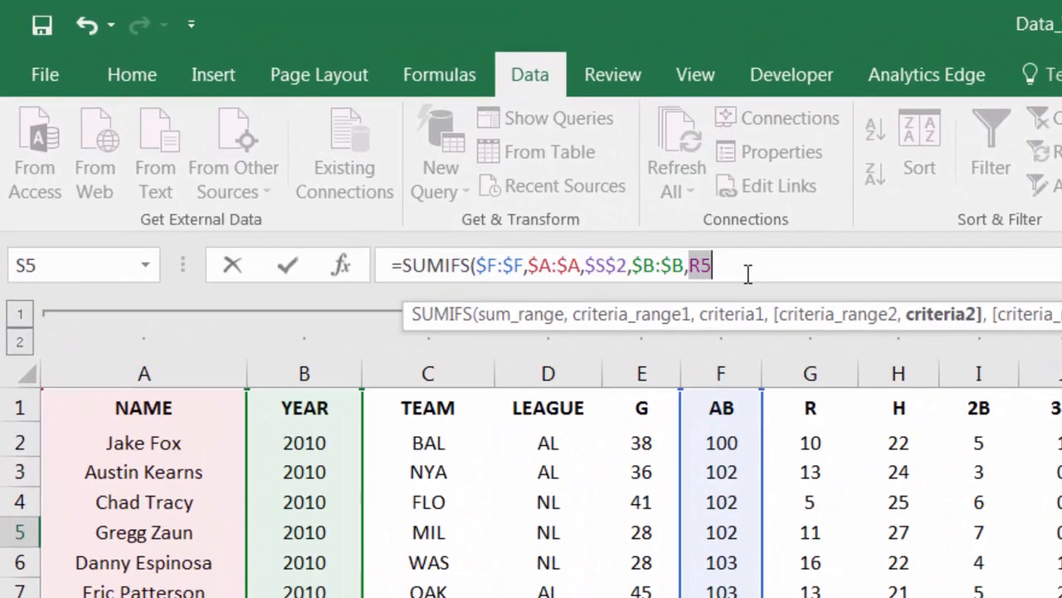
key(F4)
key(F4)
key(F4)
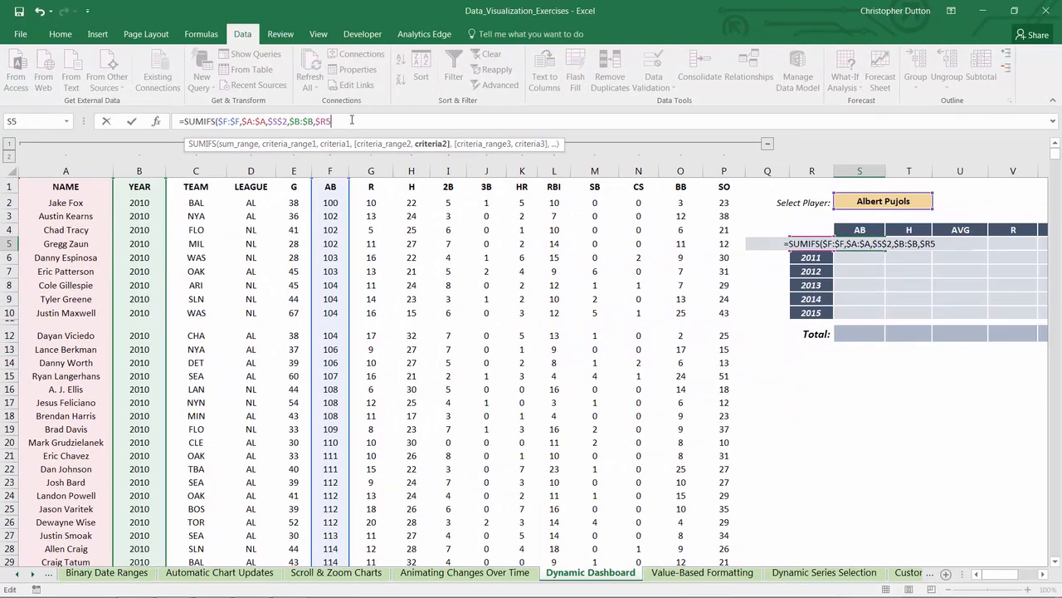
text())
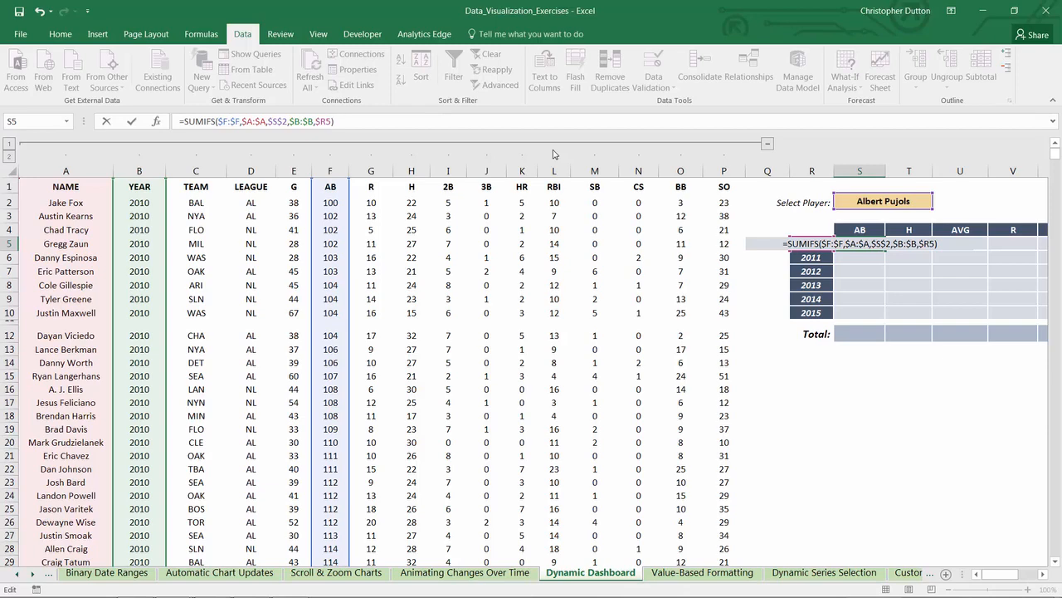
key(Return)
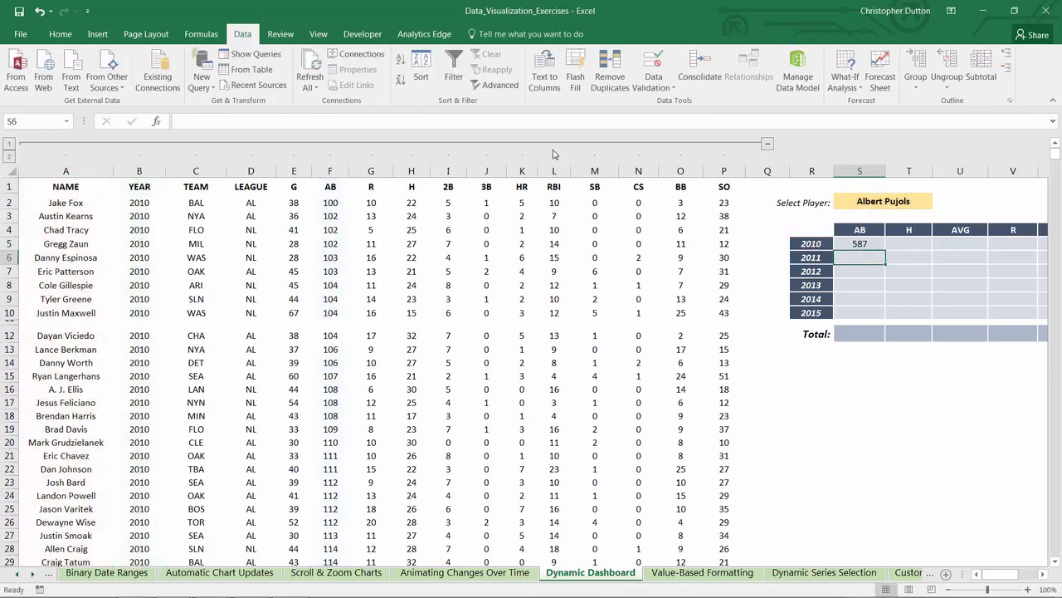
Step: Fill the S5 formula down through S10 and copy S5:S10 into the H column, T5:T10
click(867, 244)
drag(886, 252, 888, 317)
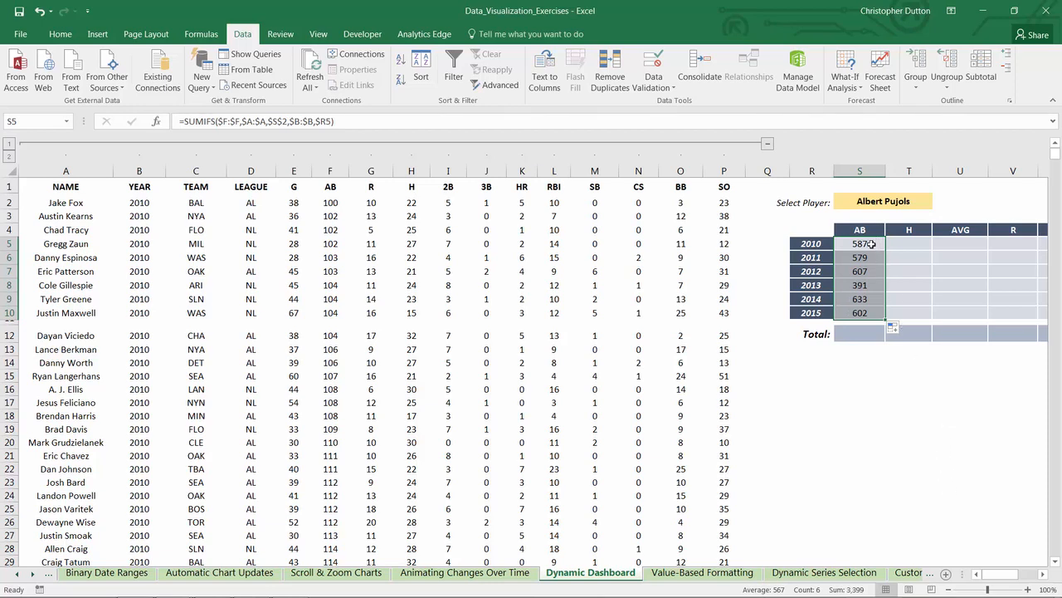
key(ctrl+c)
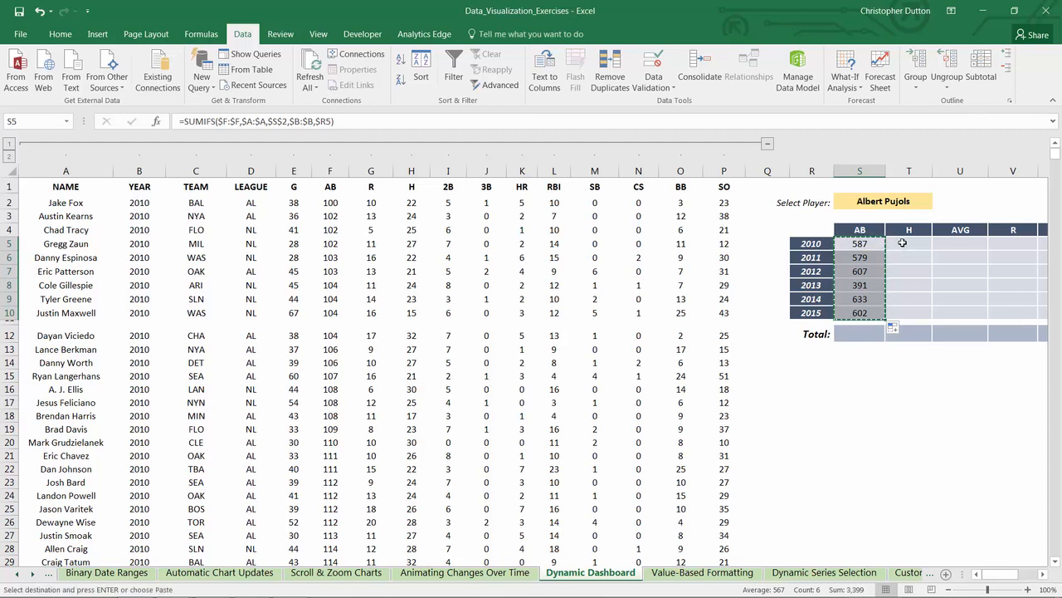
click(896, 244)
key(ctrl+v)
click(902, 243)
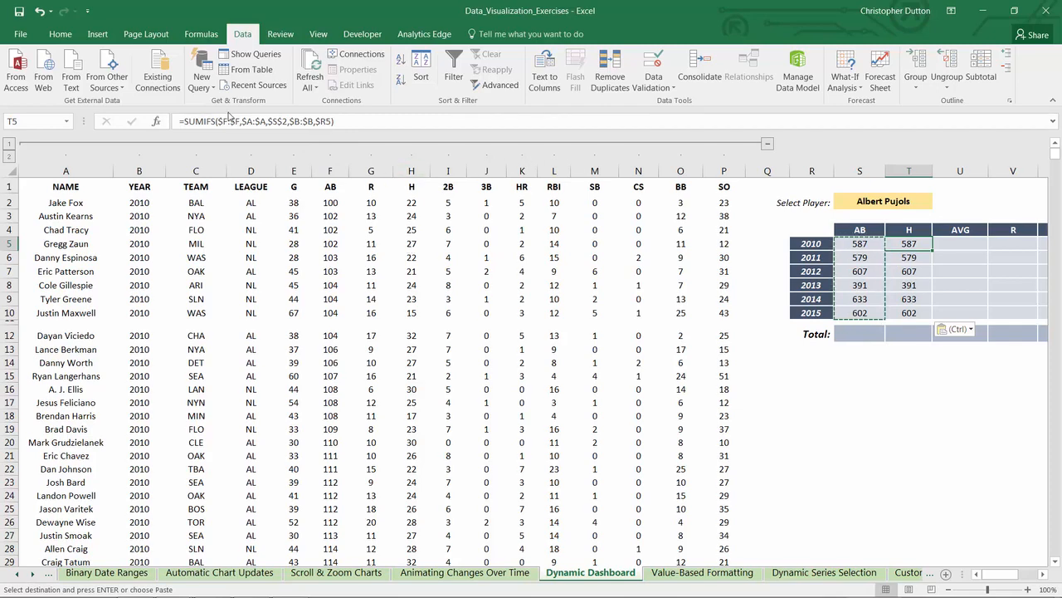
Step: Change the sum range of the T5 formula to $H:$H and fill the formula down through T10
click(219, 121)
key(BackSpace)
text(H)
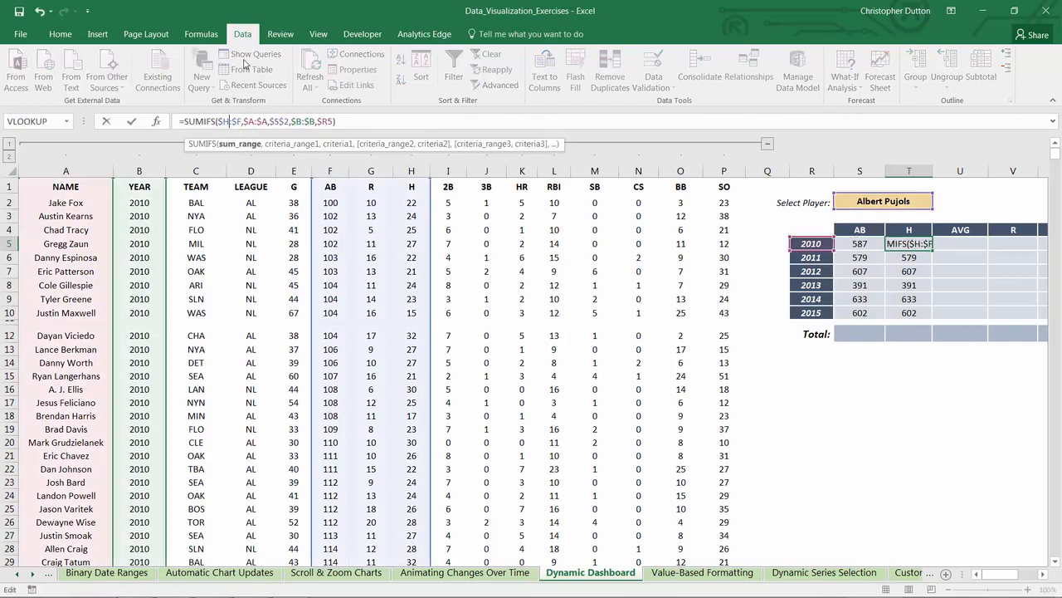
key(Right)
key(Right)
key(Right)
key(BackSpace)
text(H)
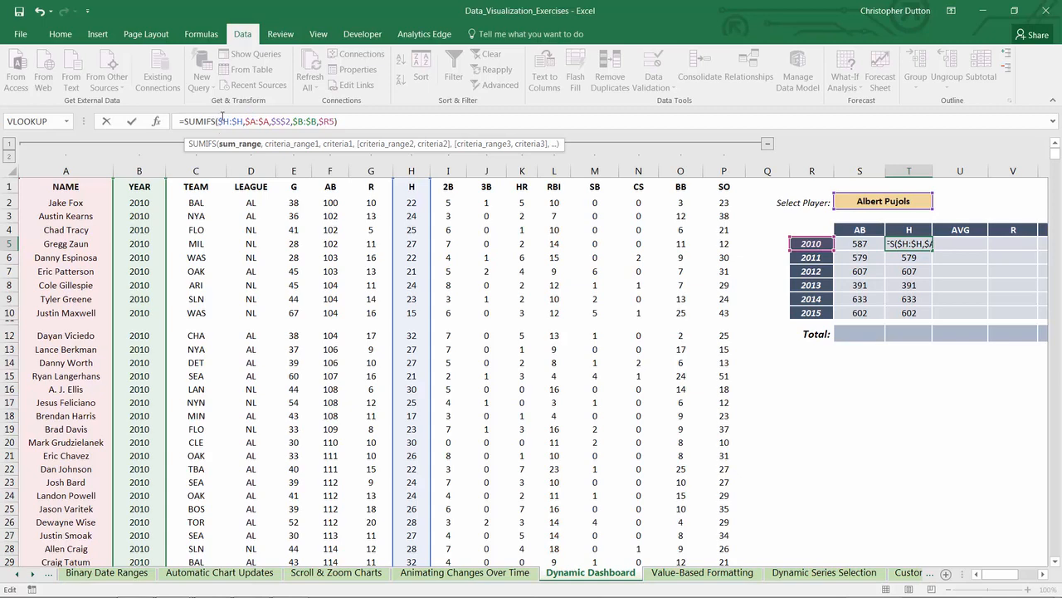
key(ctrl+Return)
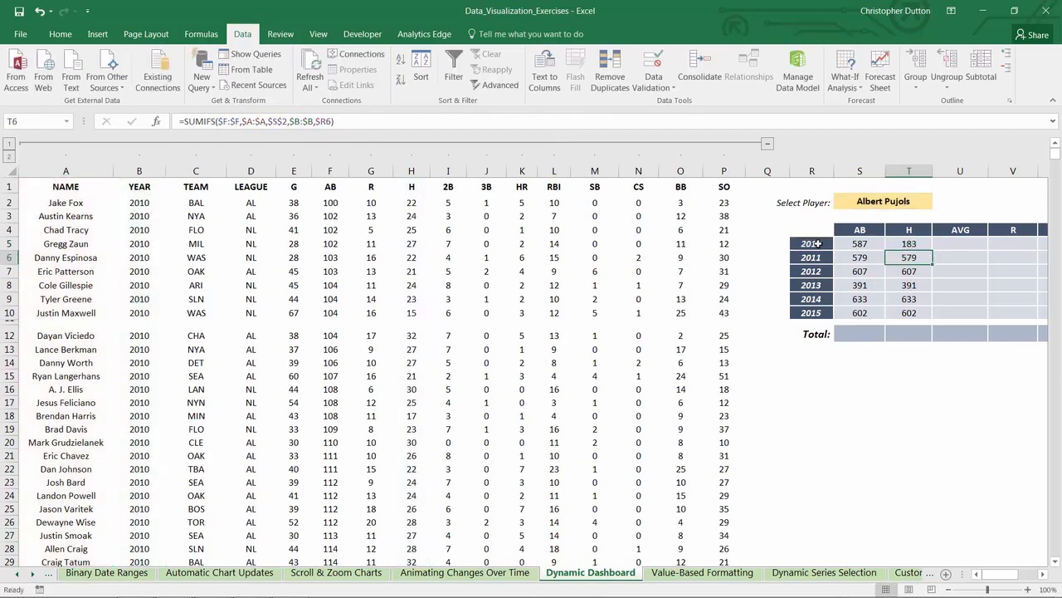
drag(932, 249, 932, 320)
Step: Review the dashboard's calculated metric columns AVG, SB% and K/BB against the H formula in T5
drag(1000, 573, 1019, 576)
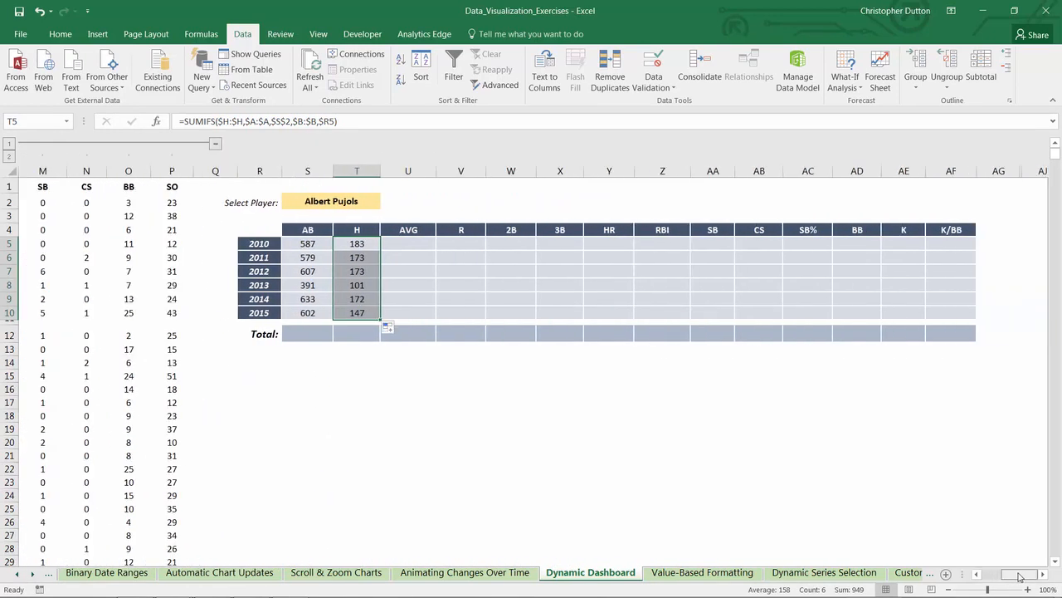
click(350, 244)
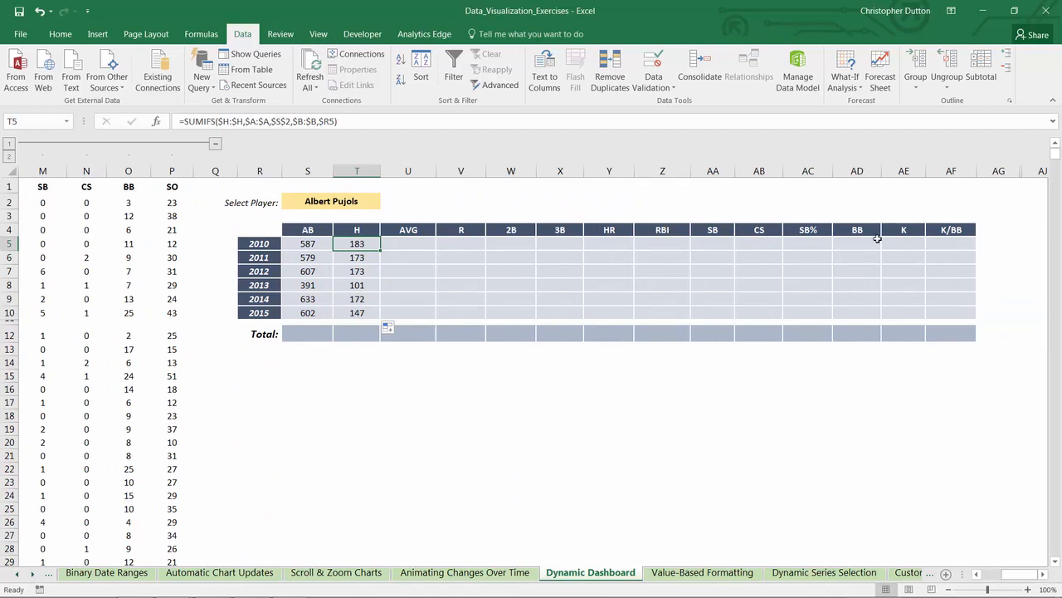
click(411, 230)
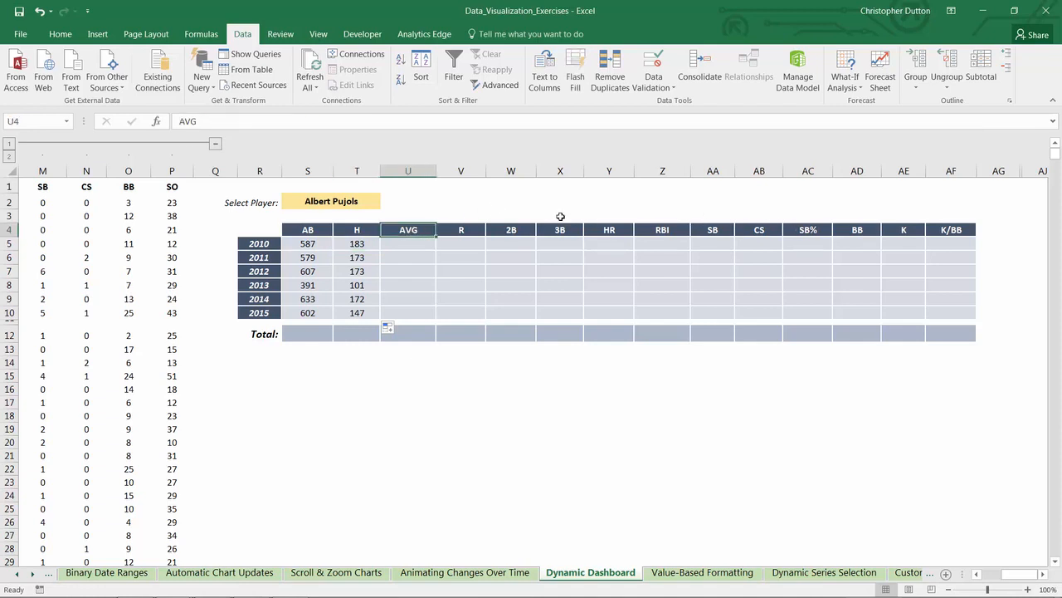
click(801, 230)
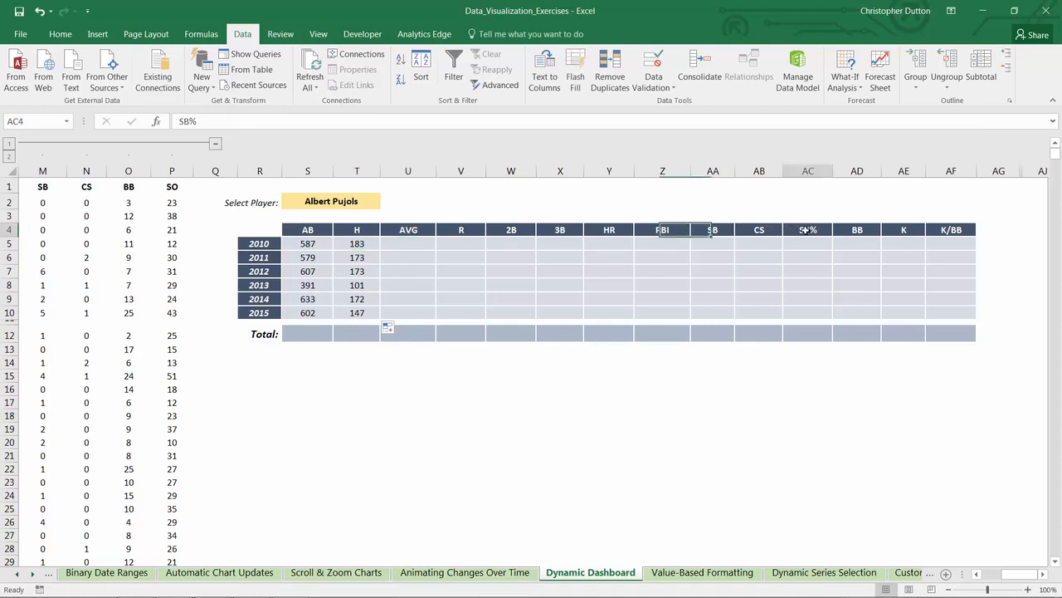
click(958, 231)
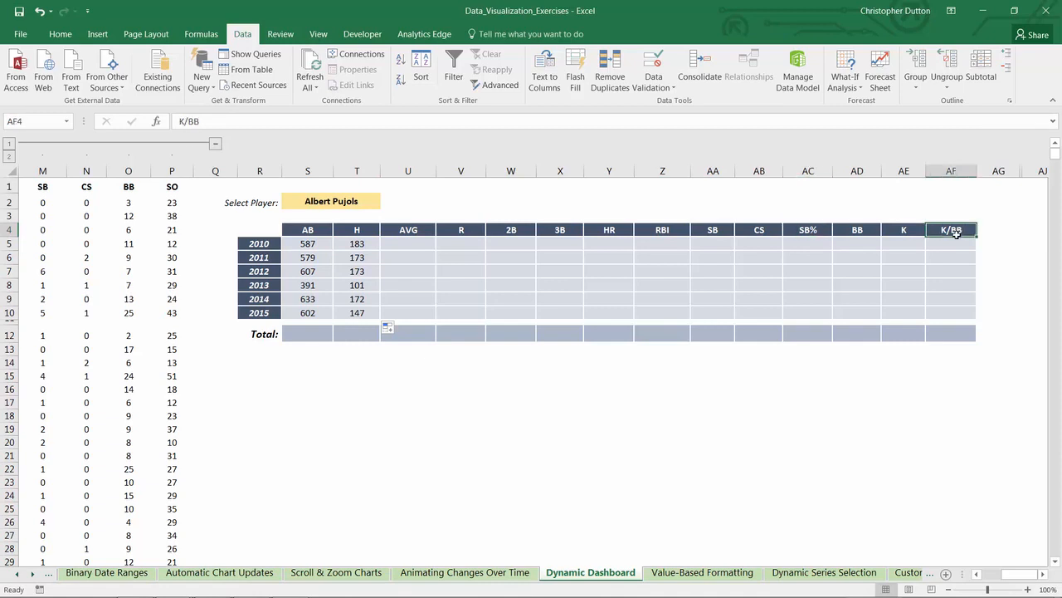
click(404, 244)
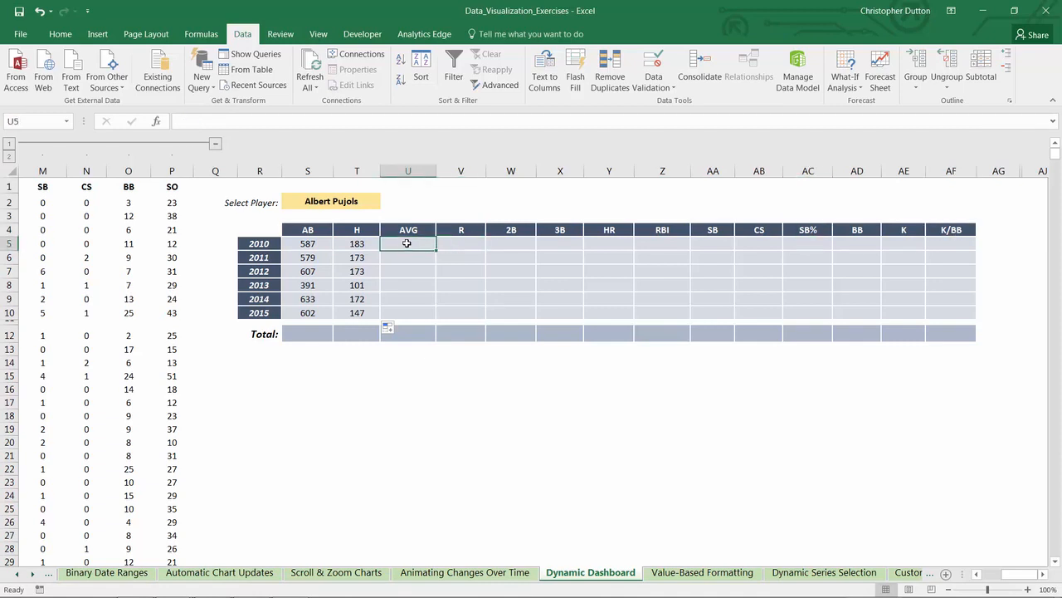
Step: Copy the H formula from T5 into the 2010 cells of R, 2B, 3B and HR, V5 through Y5
click(356, 242)
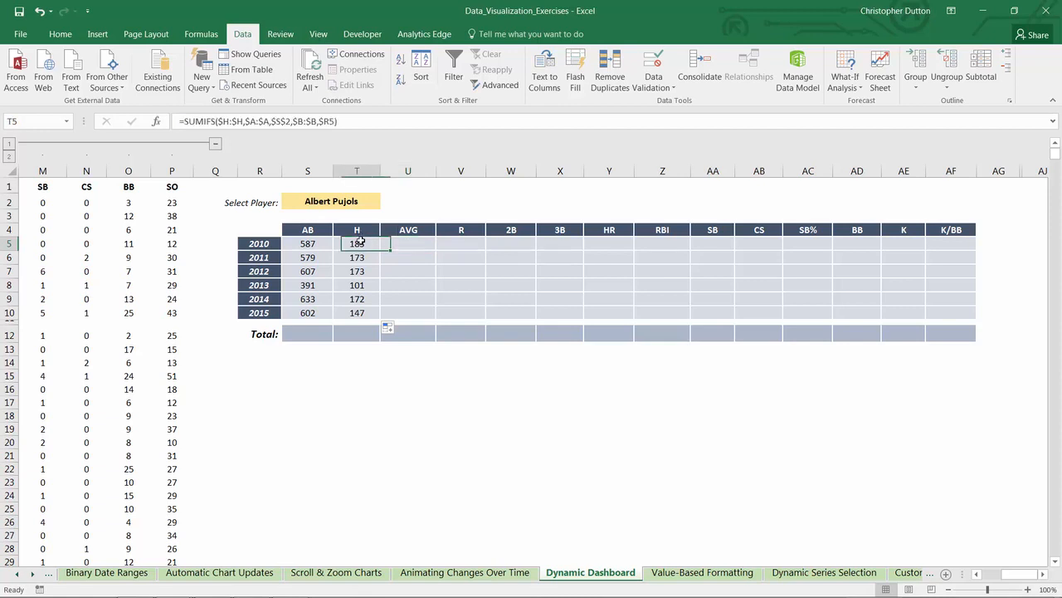
key(ctrl+c)
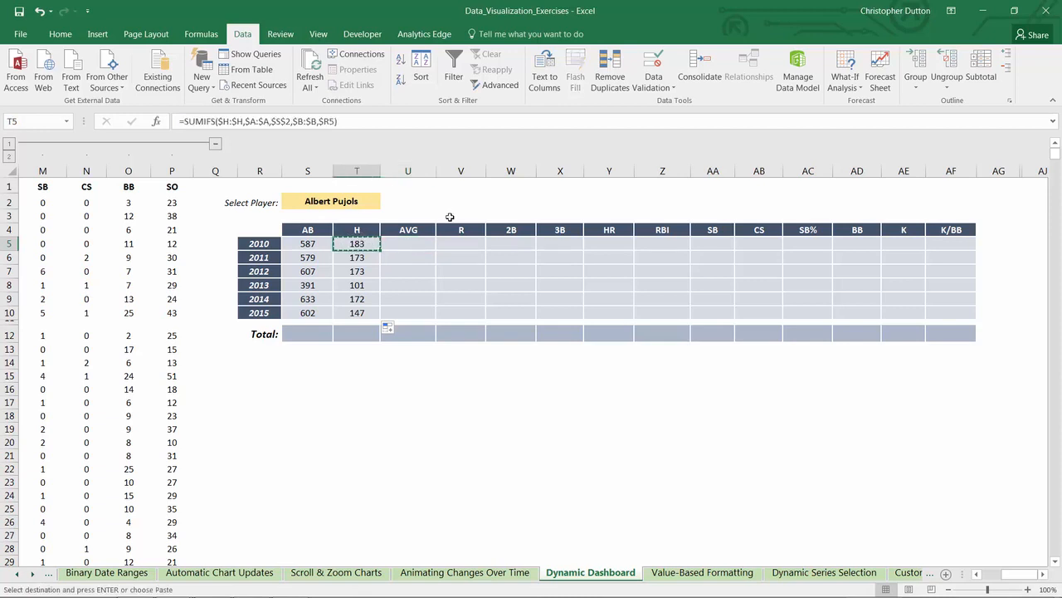
click(460, 243)
key(ctrl+v)
click(512, 244)
key(ctrl+v)
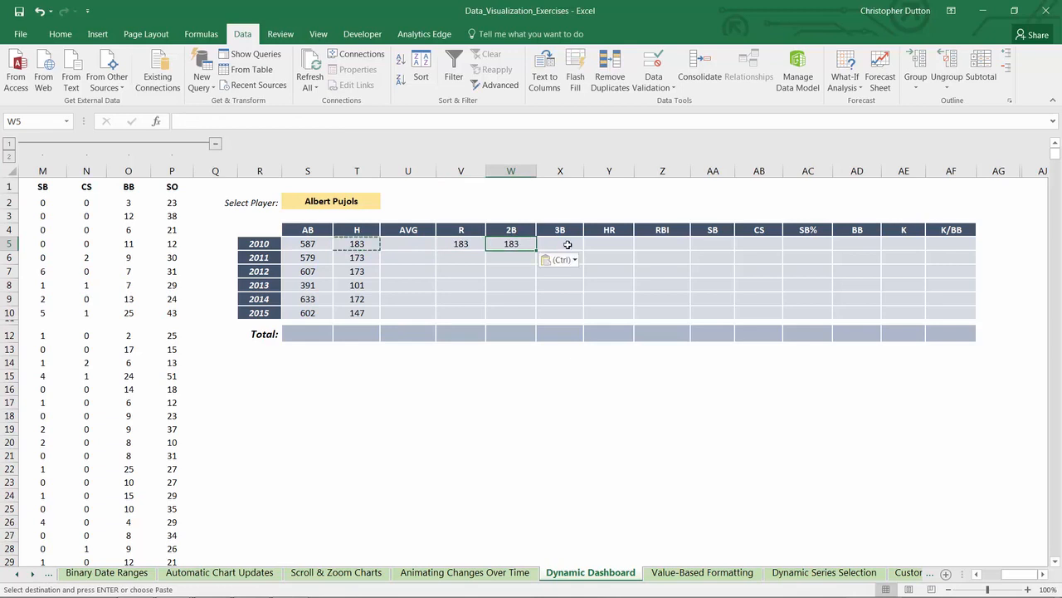
click(560, 243)
key(ctrl+v)
click(610, 243)
key(ctrl+v)
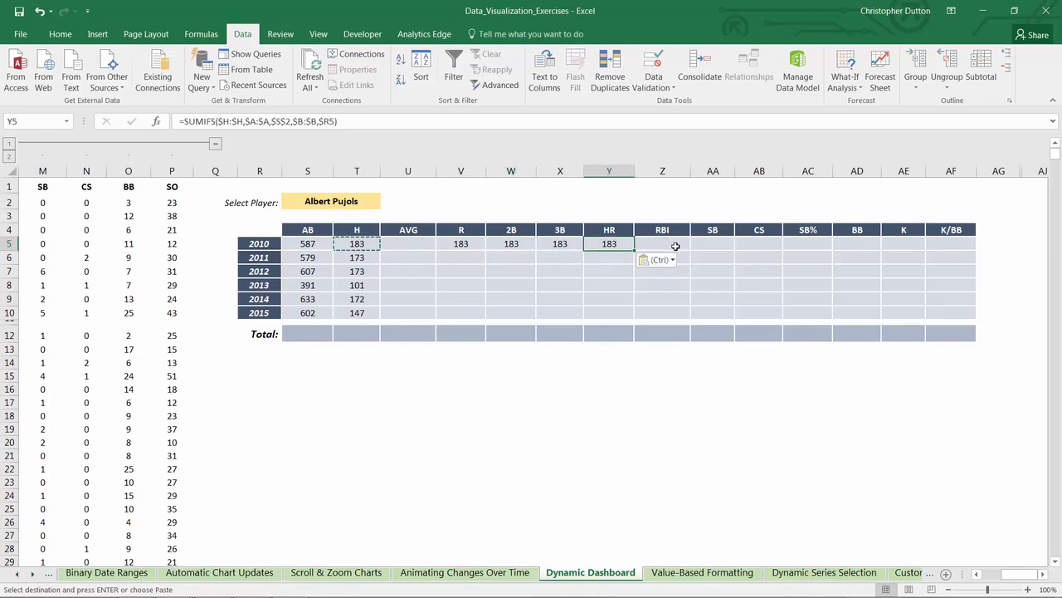
Step: Paste the copied T5 formula into the 2010 cells Z5:AB5 for RBI, SB and CS, and AD5:AE5 for BB and K
drag(668, 243, 756, 243)
key(ctrl+v)
drag(863, 243, 904, 243)
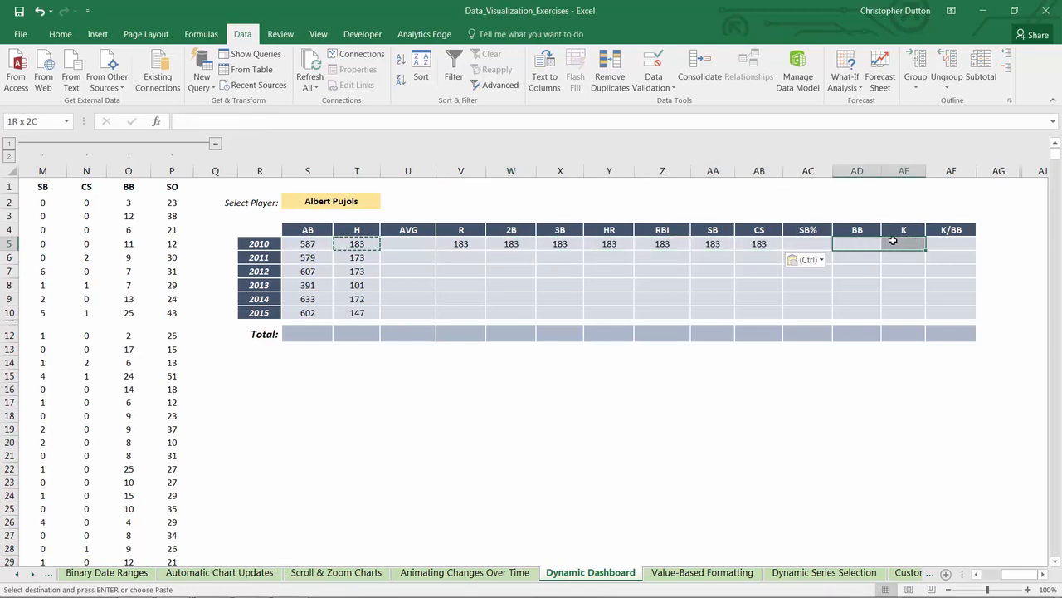
key(ctrl+v)
Step: Change the sum range of the R formula in V5 to $G:$G
click(471, 243)
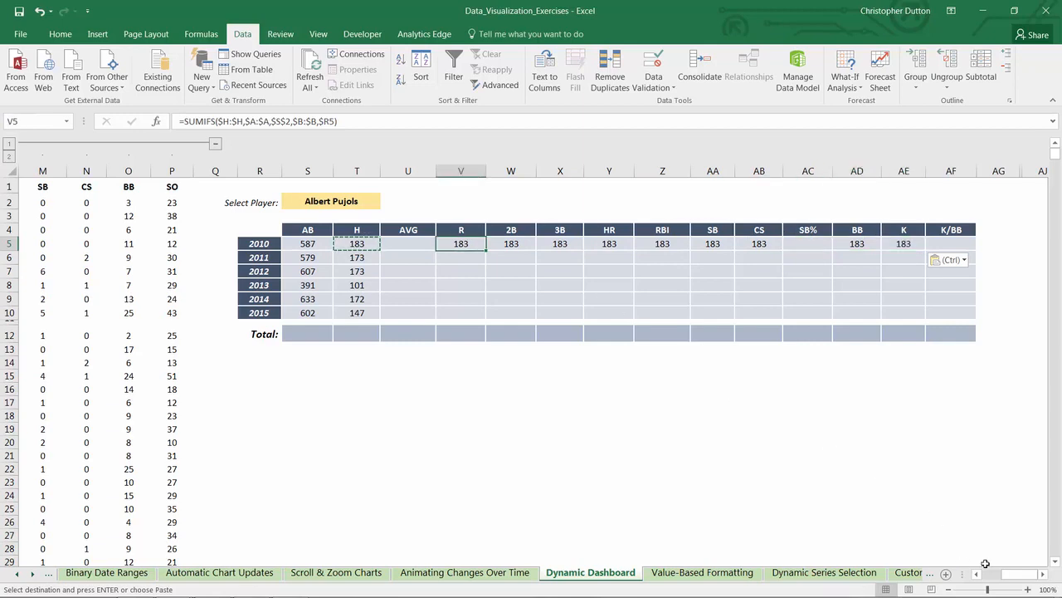
drag(1009, 573, 995, 579)
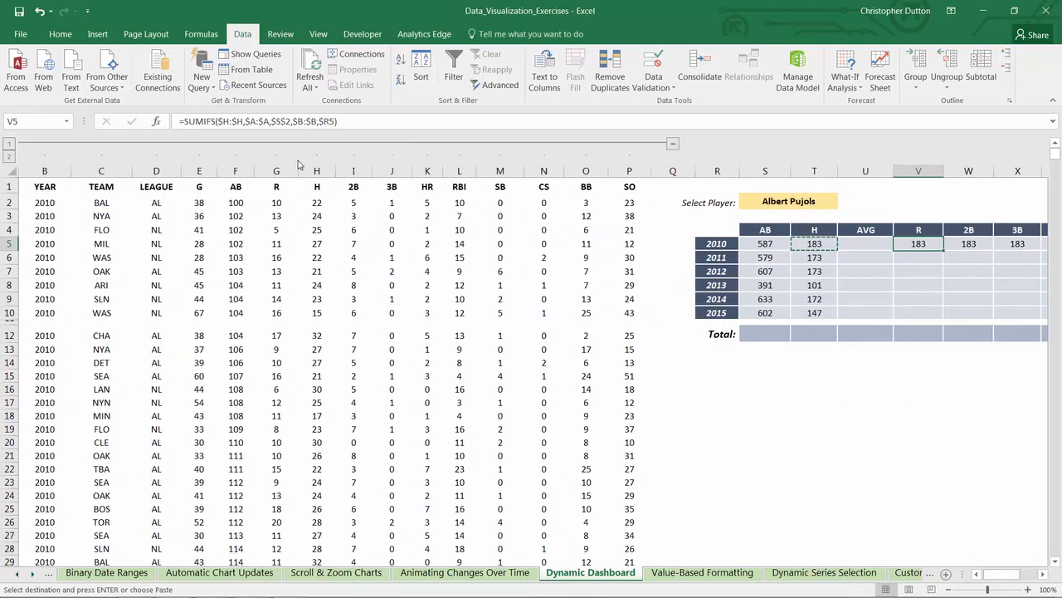
click(231, 122)
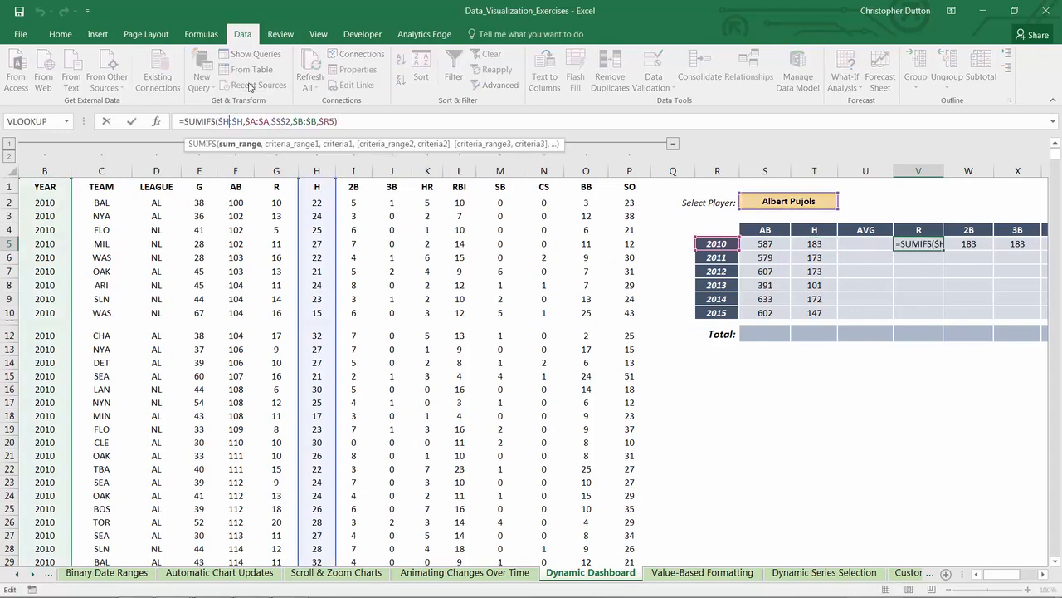
key(BackSpace)
text(G)
key(Right)
key(Right)
key(BackSpace)
text(G)
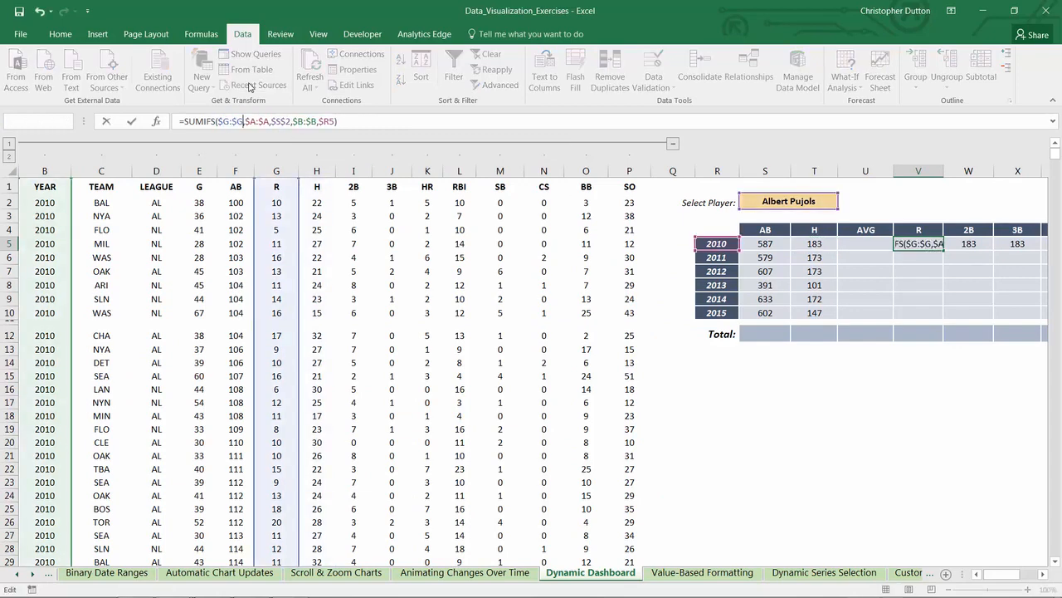
key(Tab)
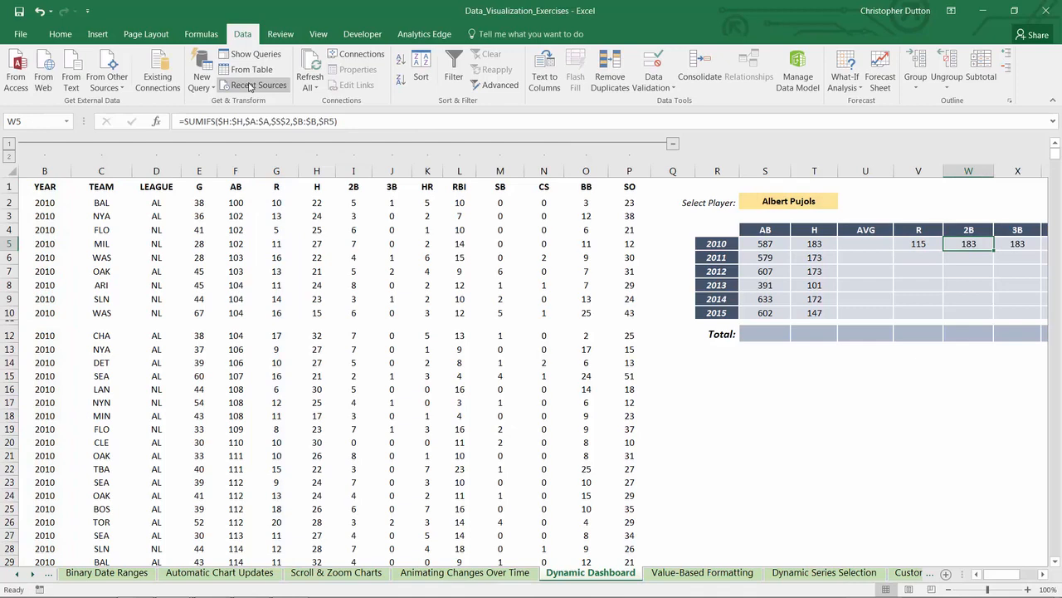
Step: Change the sum range of the 2B formula in W5 to $I:$I
click(229, 121)
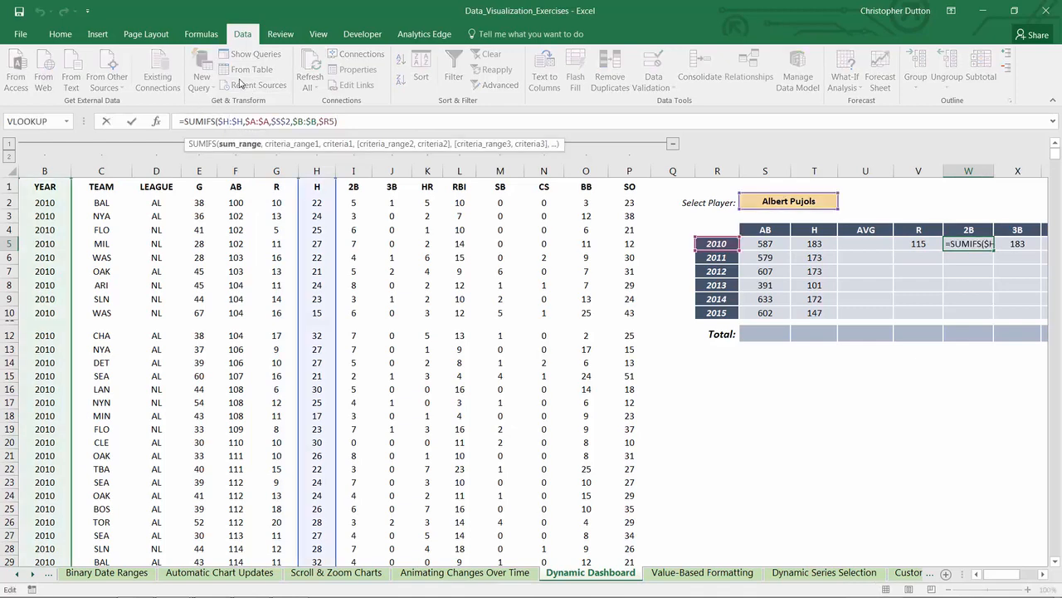
key(BackSpace)
text(I)
key(Right)
key(Right)
key(Right)
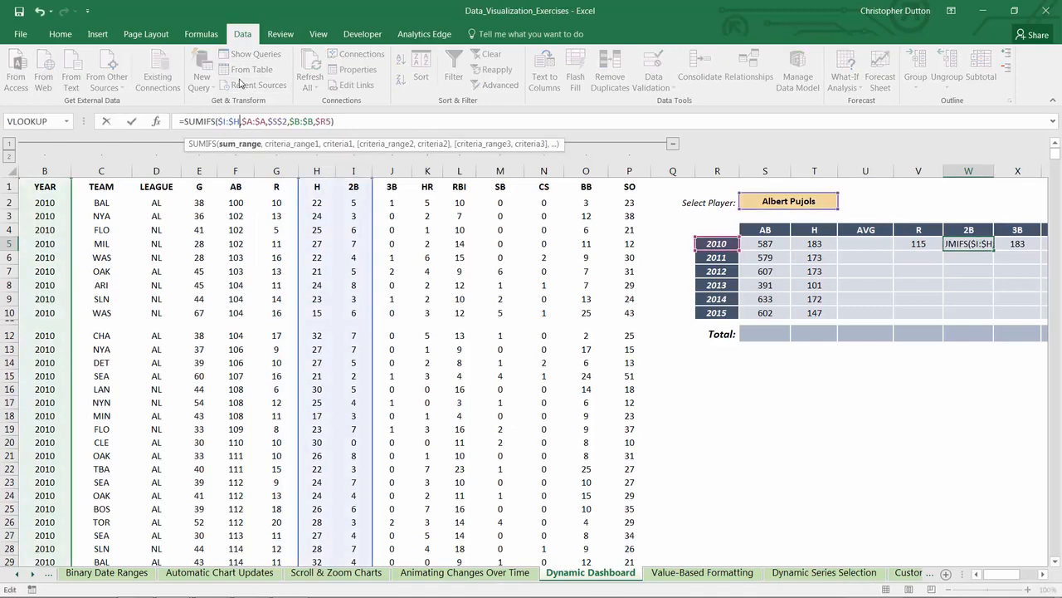
key(BackSpace)
text(I)
key(Tab)
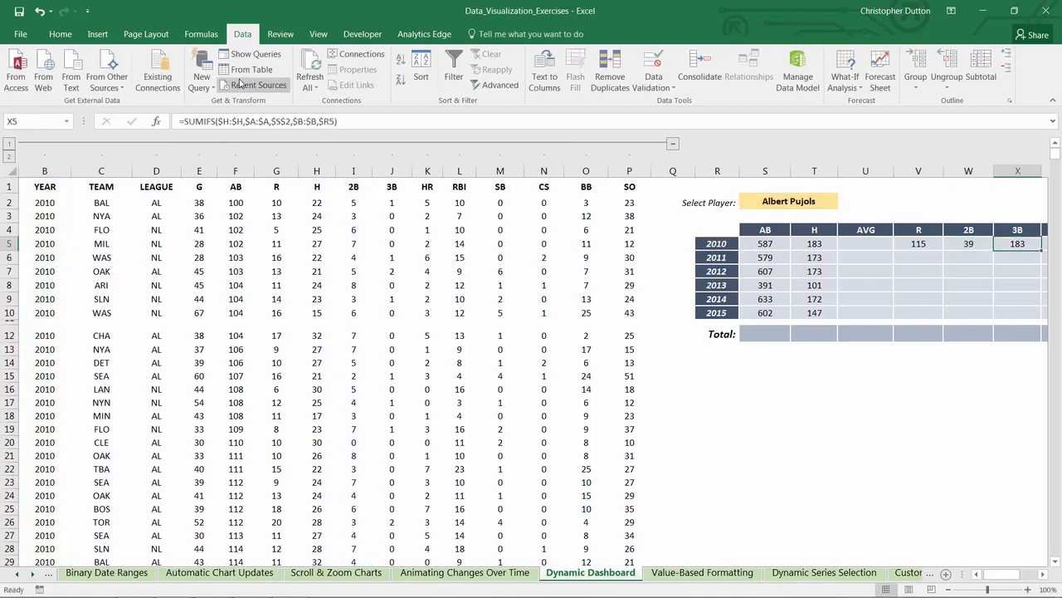
Step: Change the sum range of the 3B formula in X5 to $J:$J
click(227, 120)
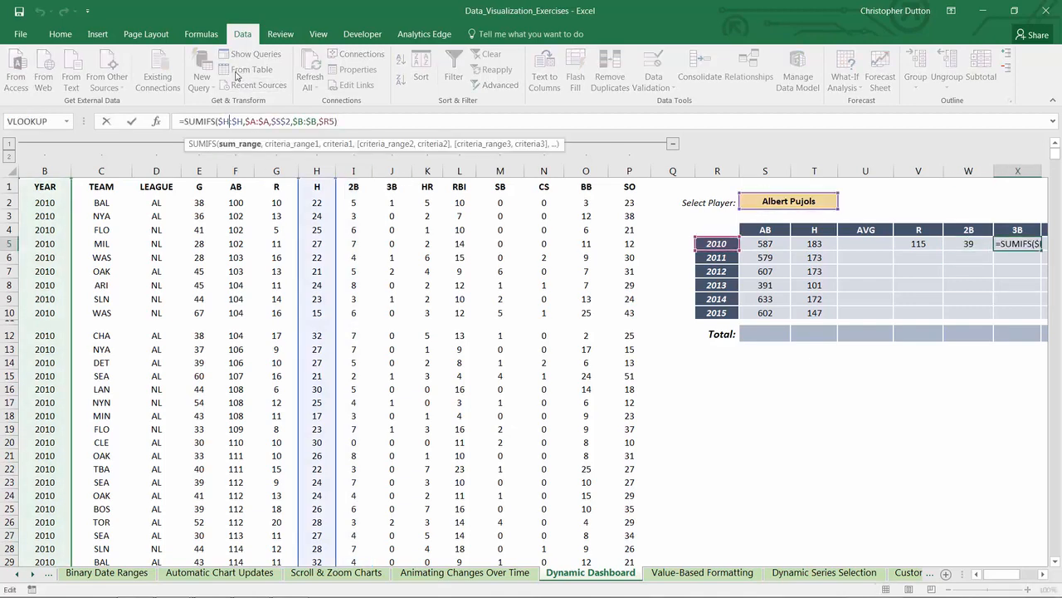
key(BackSpace)
text(J)
key(Right)
key(Right)
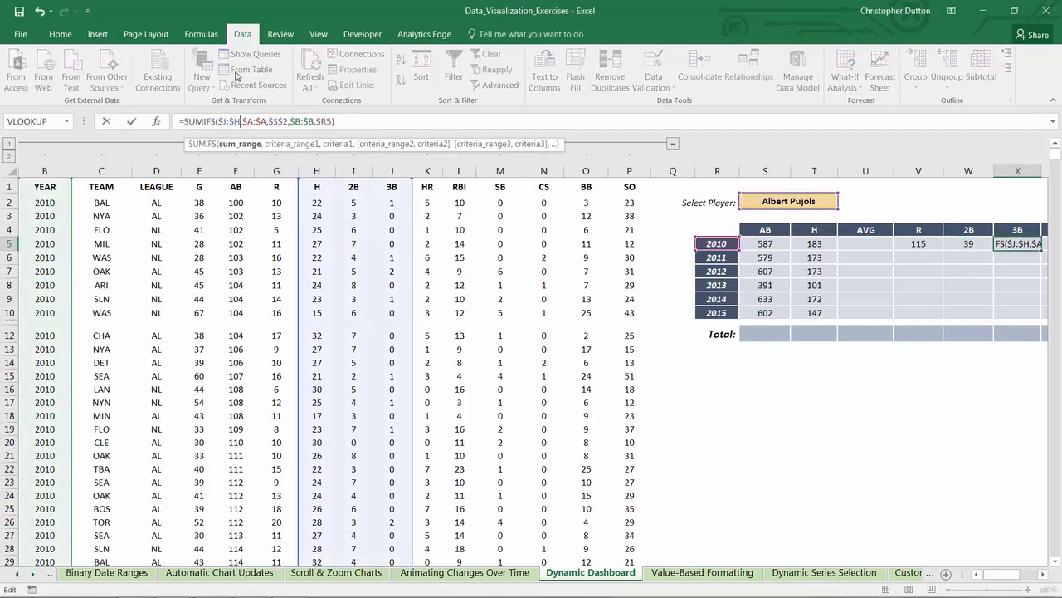
key(BackSpace)
text(J)
key(Return)
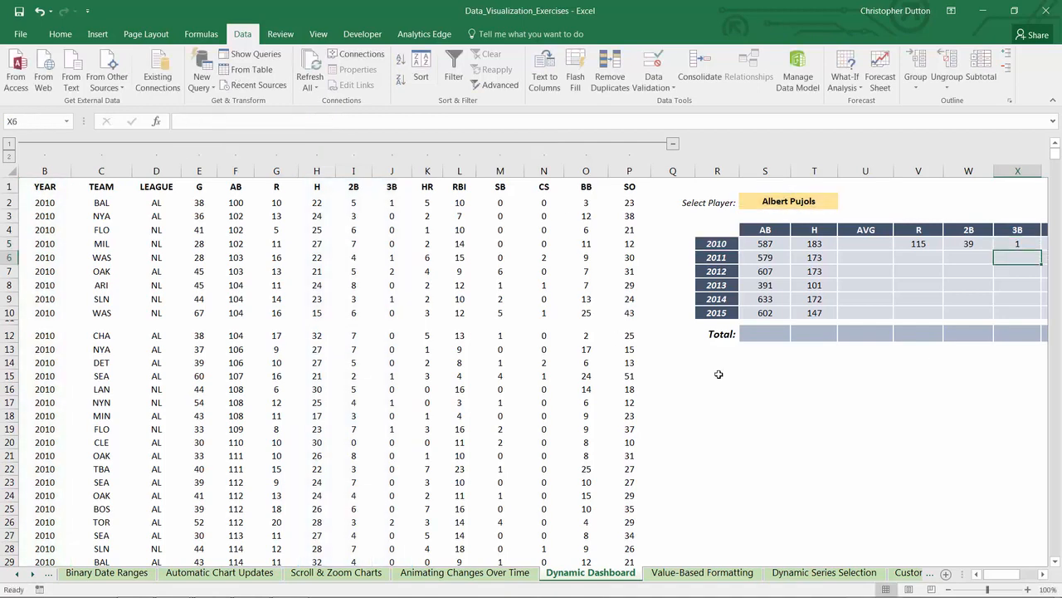
Step: Compare the raw-data column order with the dashboard and make the X5 sum range relative as J:J
drag(1001, 574, 1008, 574)
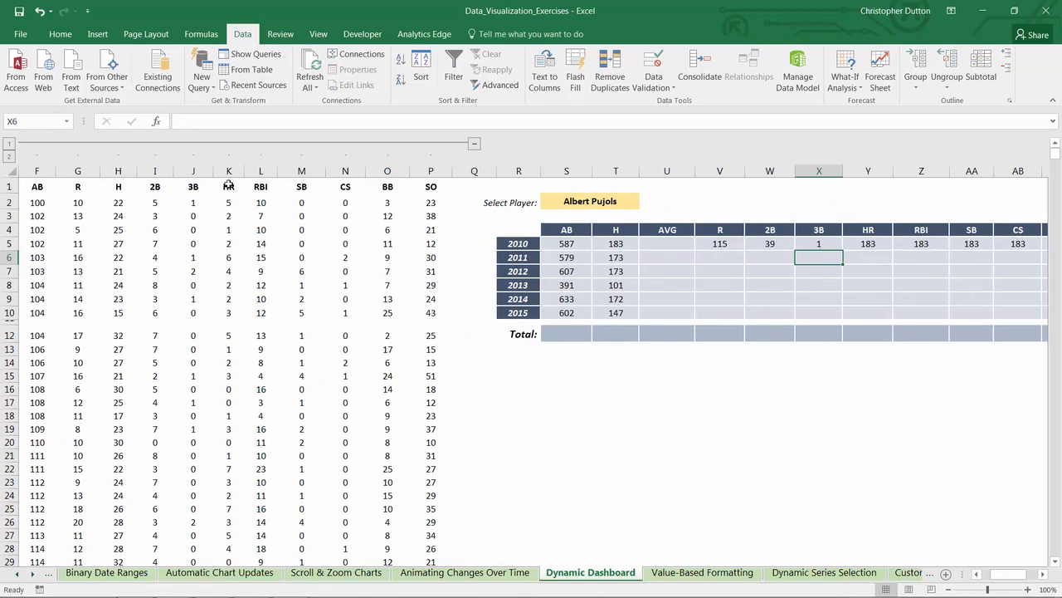
drag(163, 187, 349, 187)
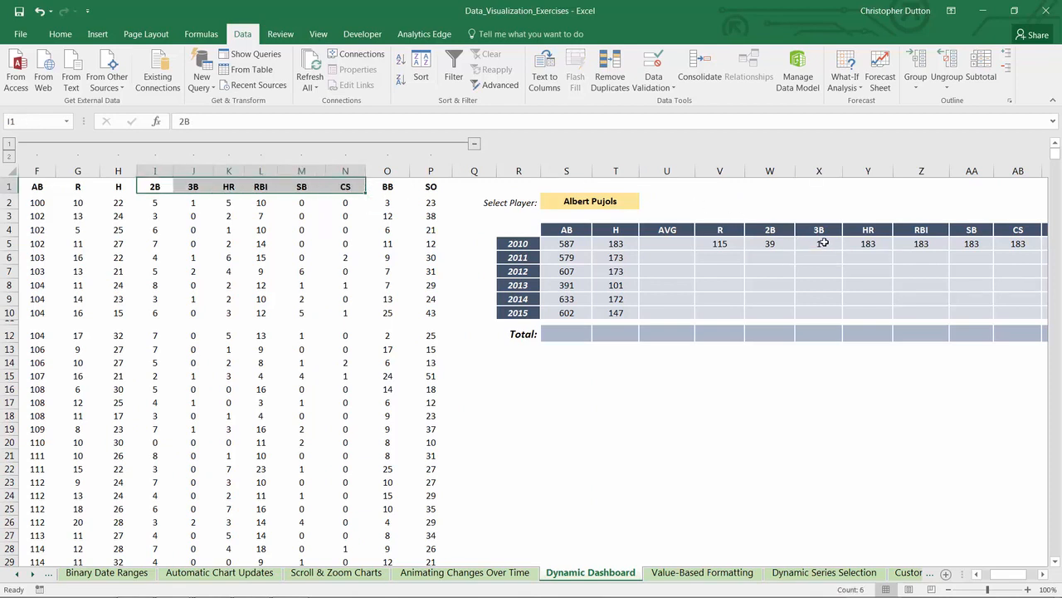
click(823, 242)
click(224, 121)
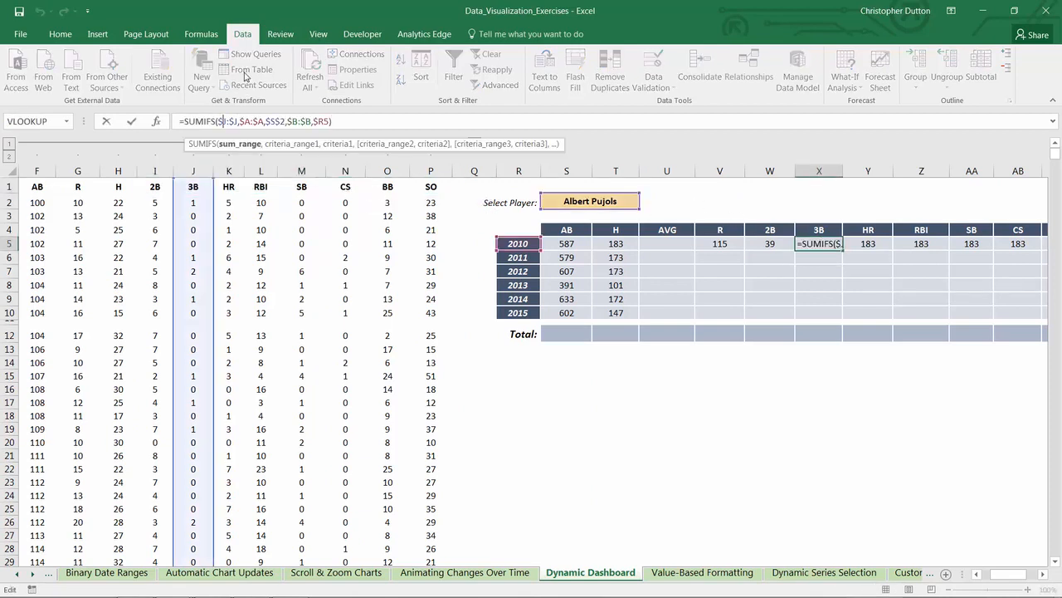
key(BackSpace)
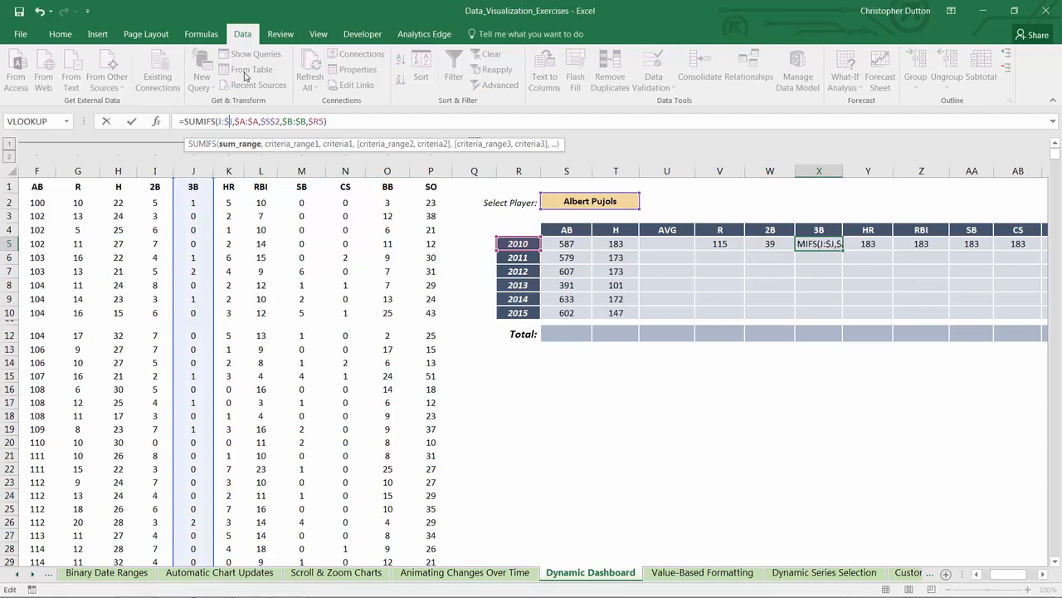
key(Delete)
key(Return)
Step: Fill the X5 formula across through AB5 and check the shifted sum range in each filled cell
click(804, 242)
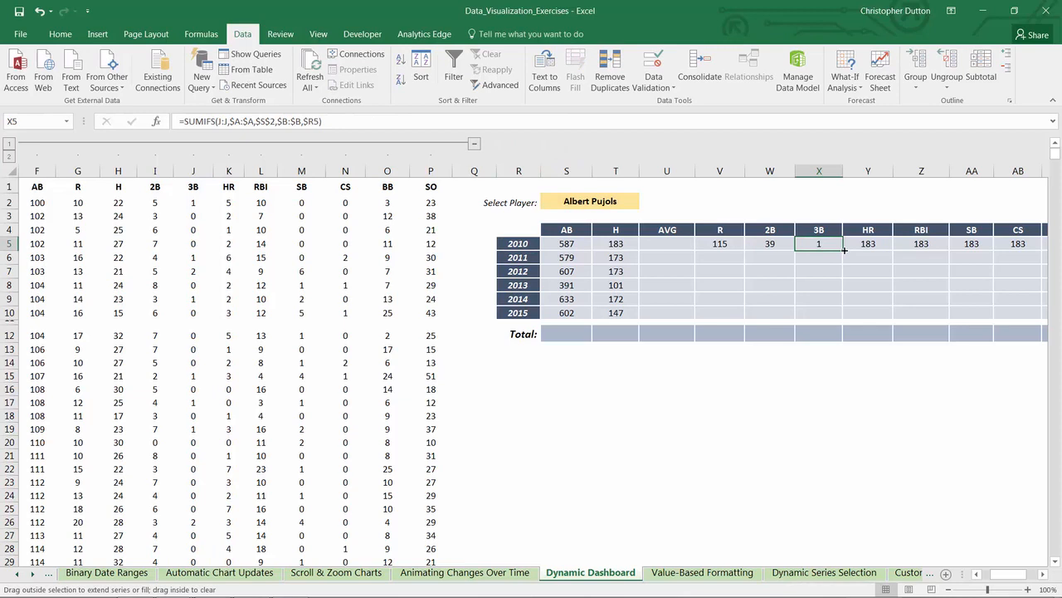
drag(844, 249, 1024, 245)
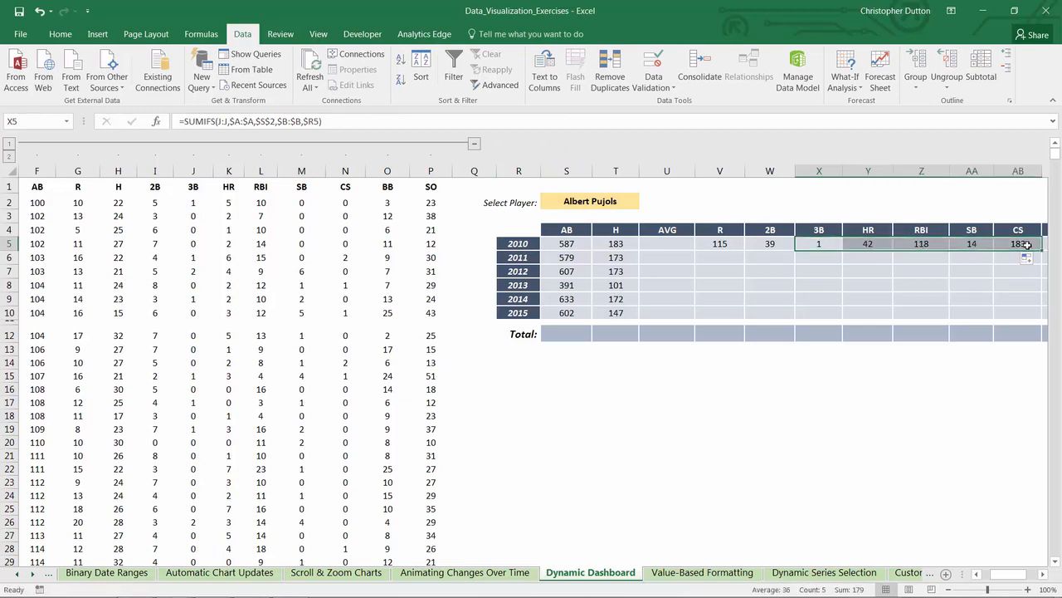
click(830, 241)
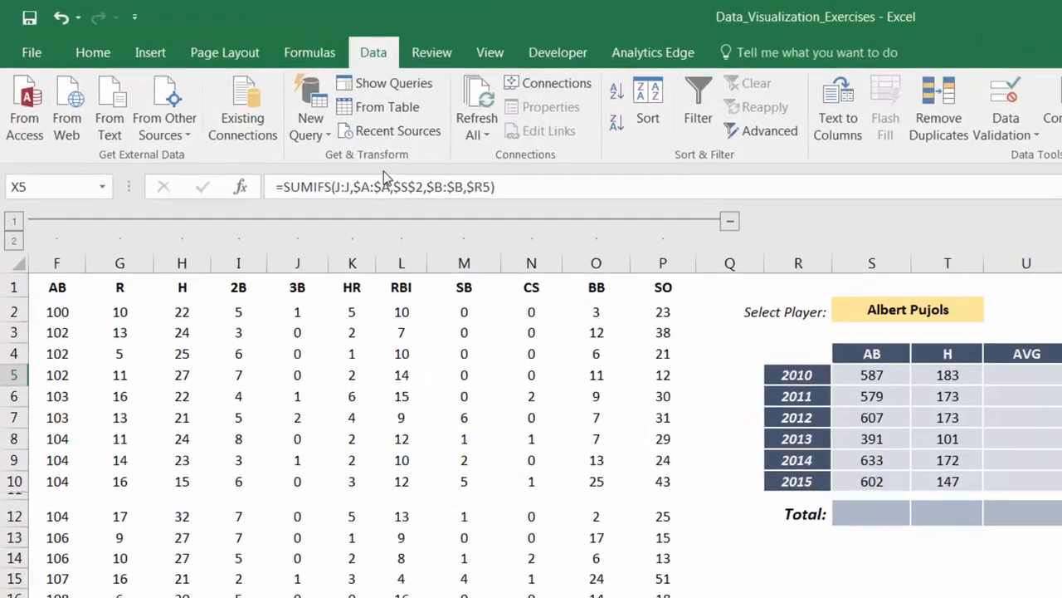
key(Right)
key(Right)
key(Right)
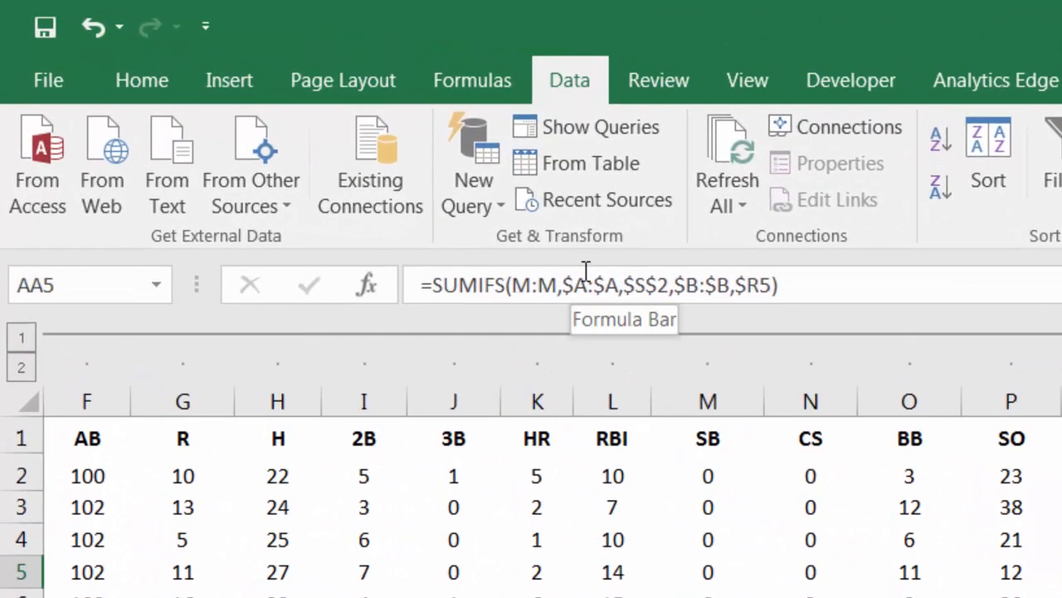
key(Right)
key(Right)
key(Right)
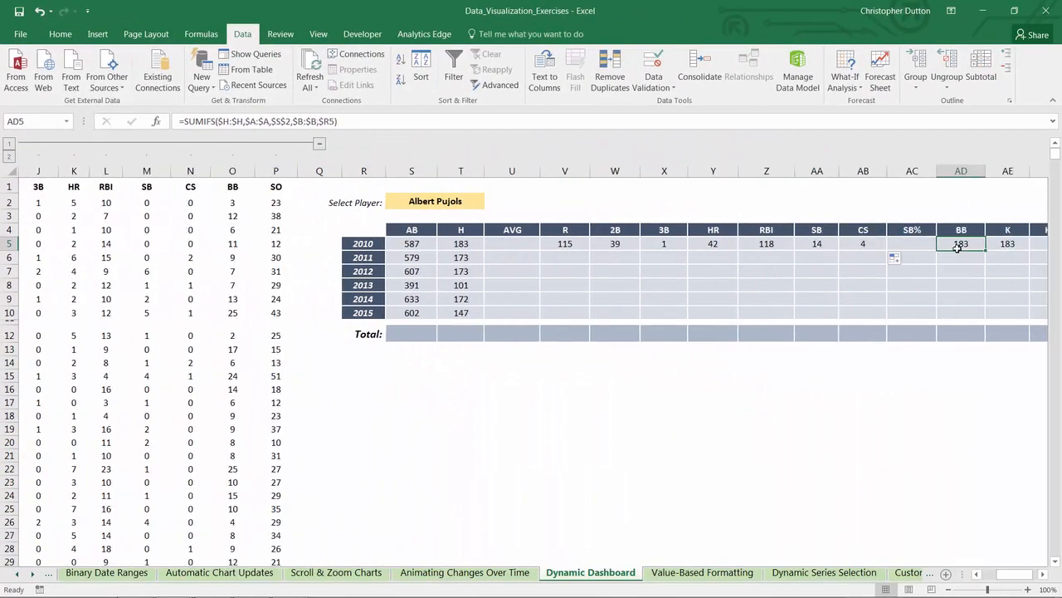
Step: Change the sum range of the BB formula in AD5 to $O:$O
double_click(230, 121)
text($O:$O)
key(Tab)
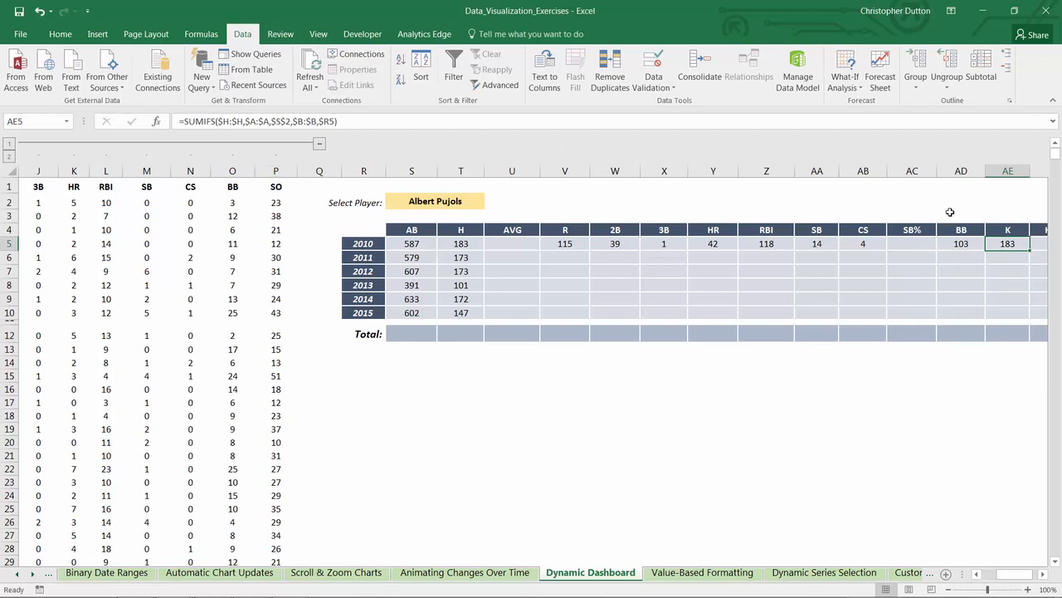
Step: Change the sum range of the K formula in AE5 to $P:$P
click(224, 121)
key(BackSpace)
text(P)
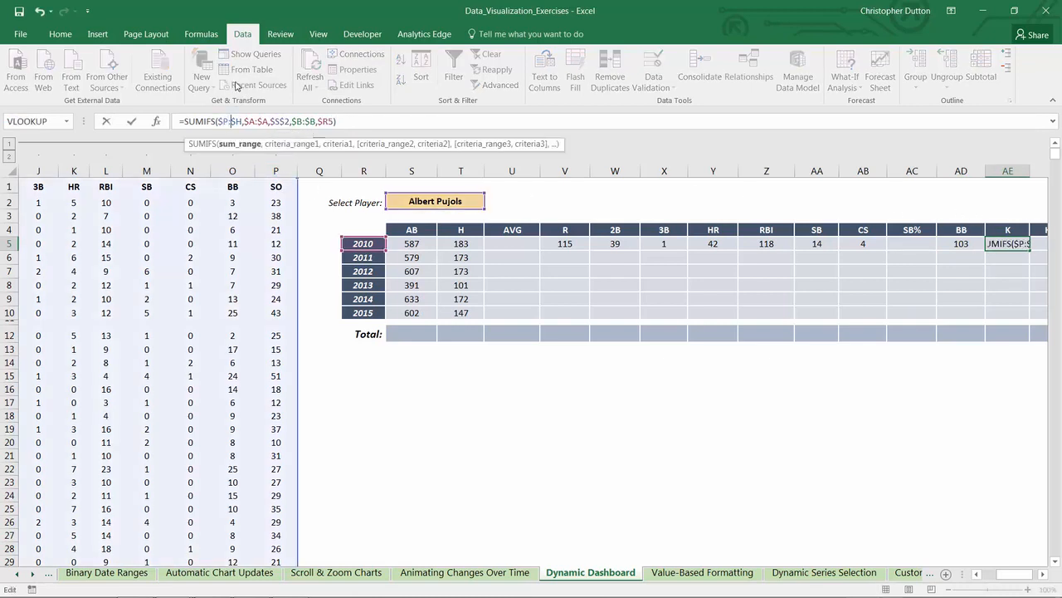
key(Right)
key(Right)
key(Right)
key(BackSpace)
text(P)
key(Return)
Step: Fill the 2010 formulas in V5:AB5 and AD5:AE5 down through row 10 for all years
click(1043, 573)
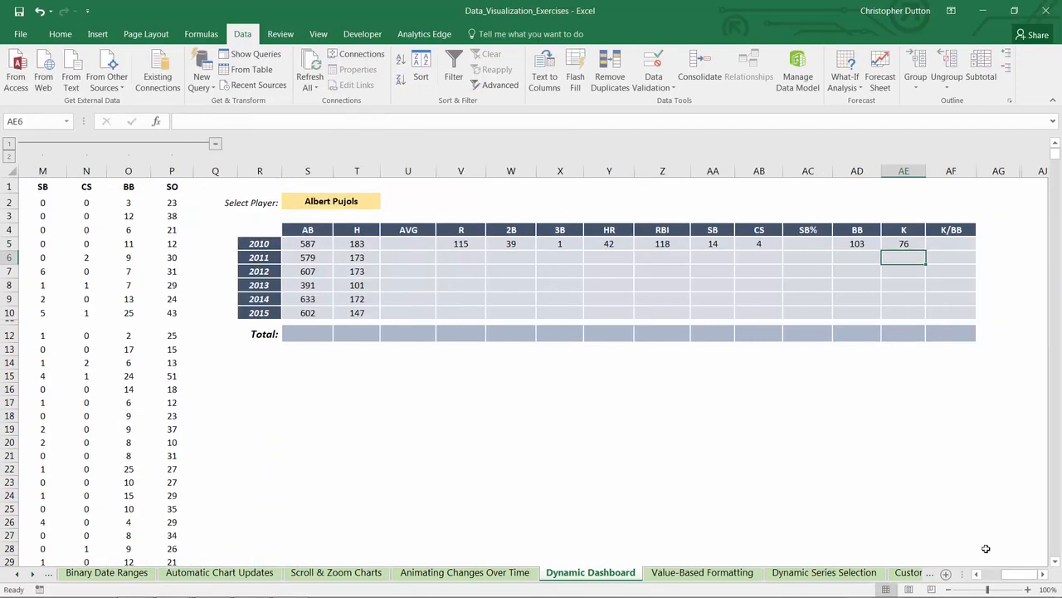
drag(464, 243, 782, 315)
drag(861, 243, 921, 314)
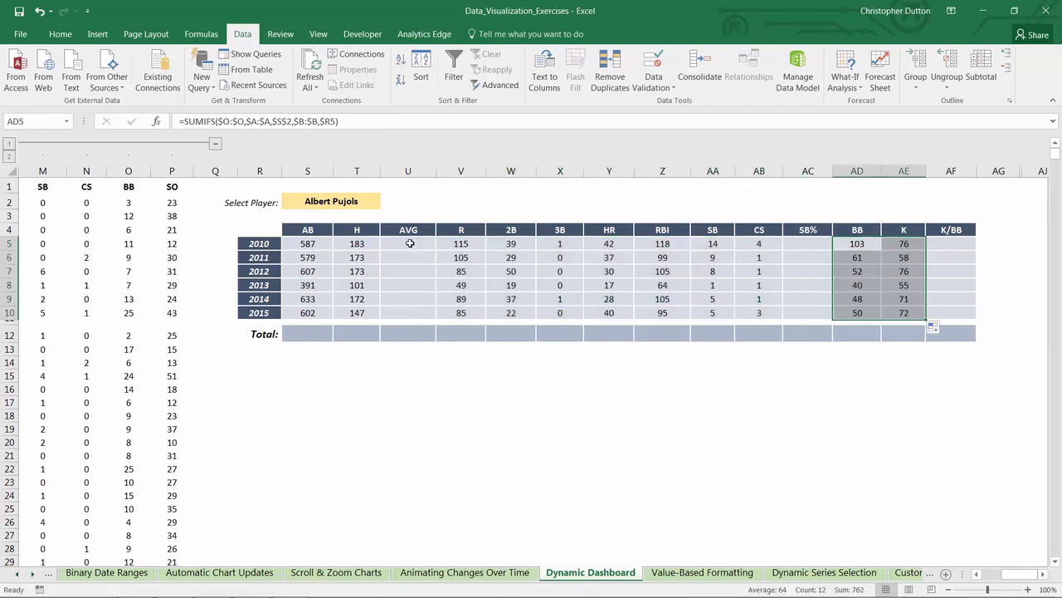
Step: Enter the batting average formula =T5/S5 in U5, dividing hits by at-bats
click(410, 244)
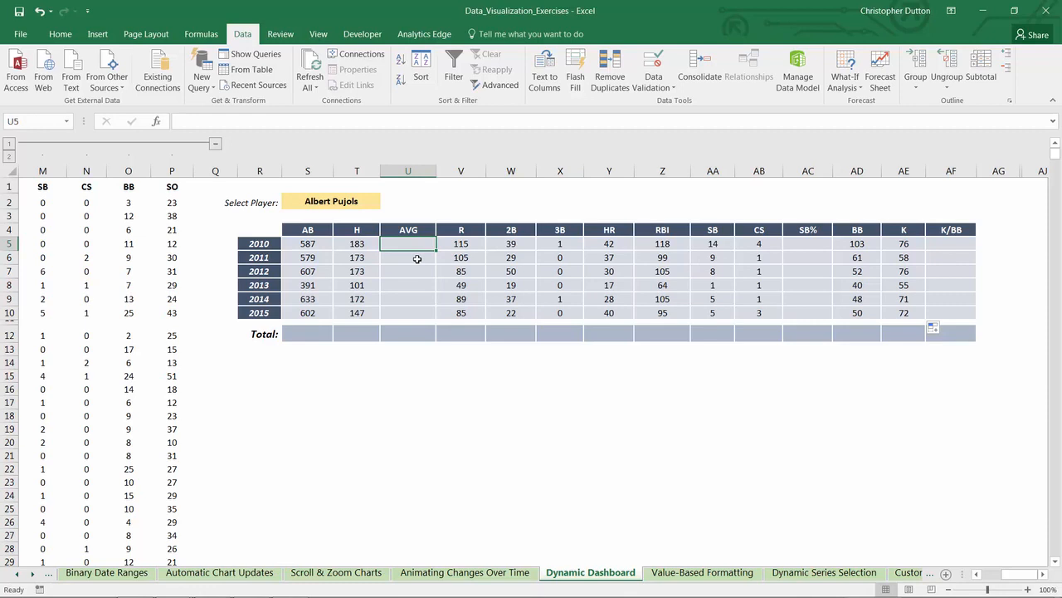
text(=)
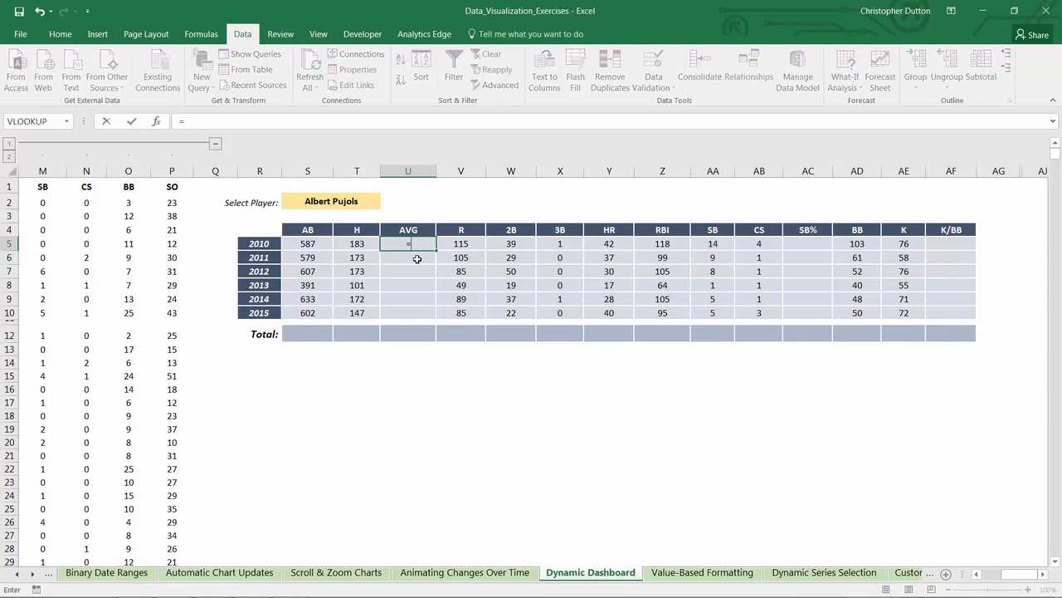
key(Left)
text(/)
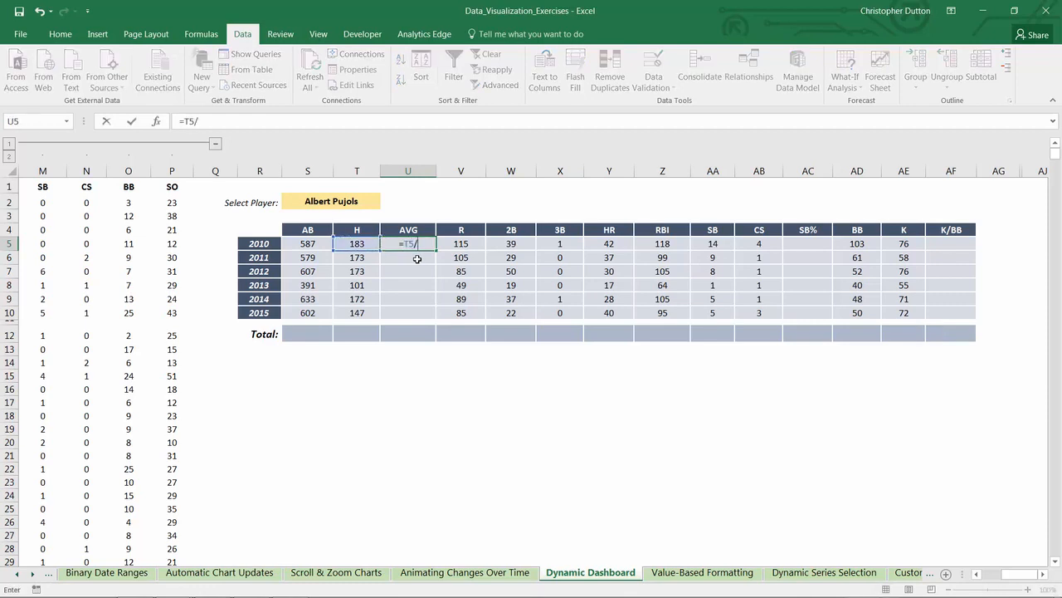
key(Left)
key(Left)
key(ctrl+Return)
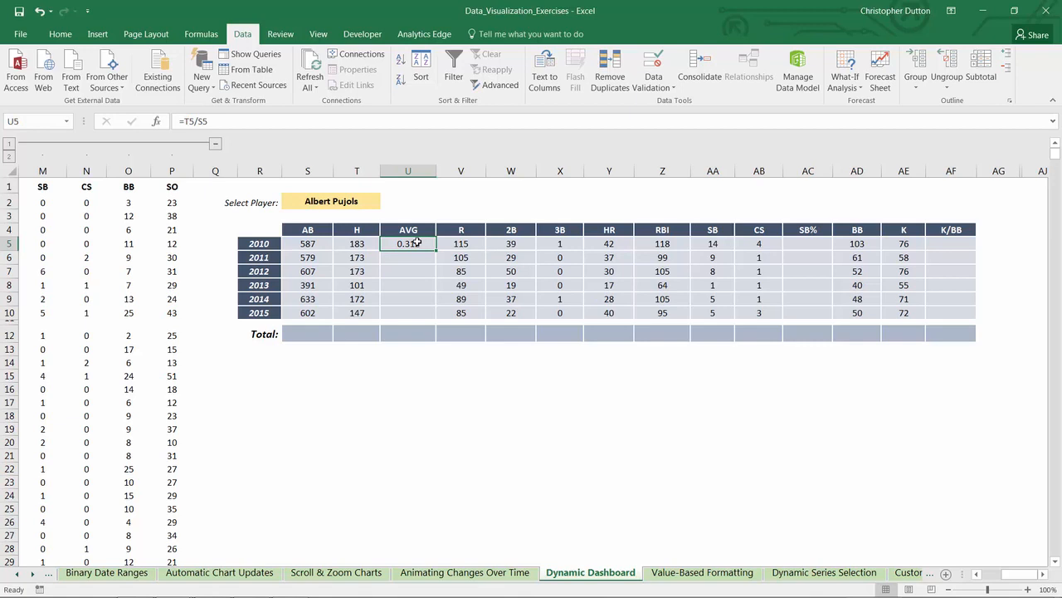
Step: Wrap the AVG formula in U5 as =IFERROR(T5/S5,"-") and fill it down through row 10
click(185, 122)
text(IFERROR()
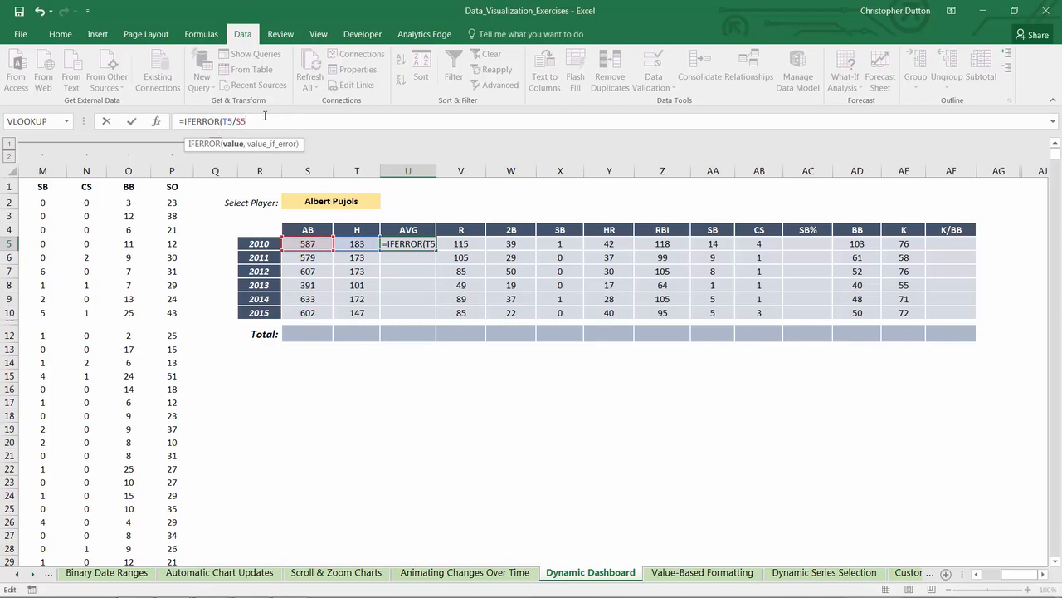
click(265, 116)
text(,)
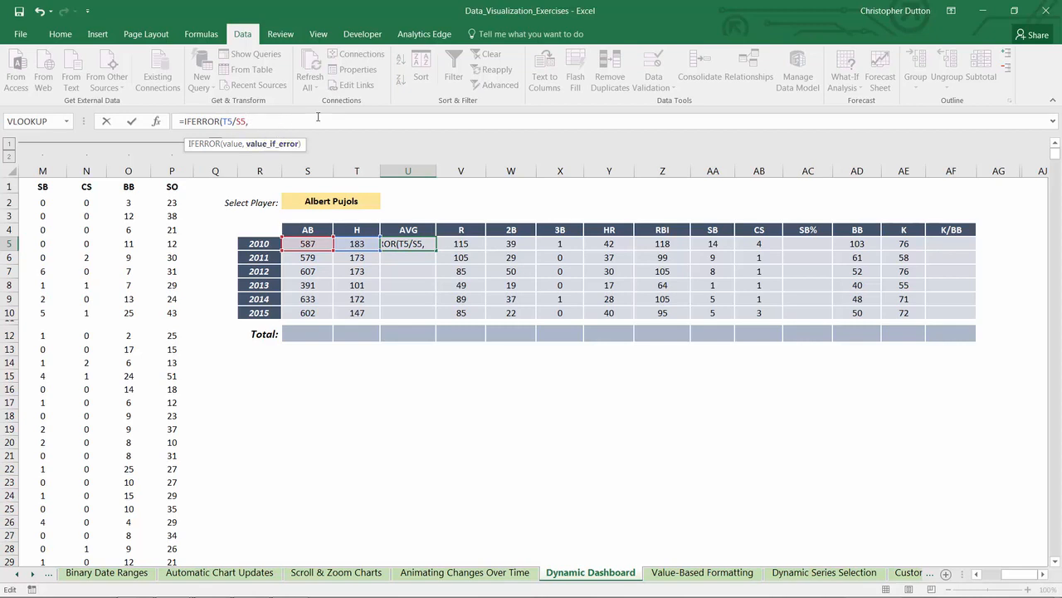
text("-"))
key(ctrl+Return)
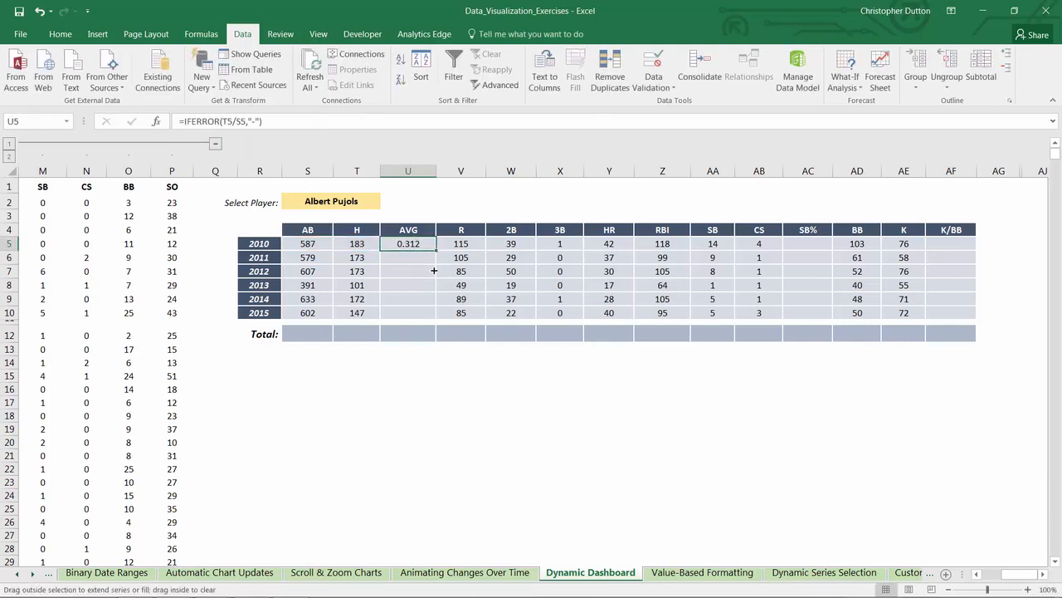
drag(437, 251, 437, 319)
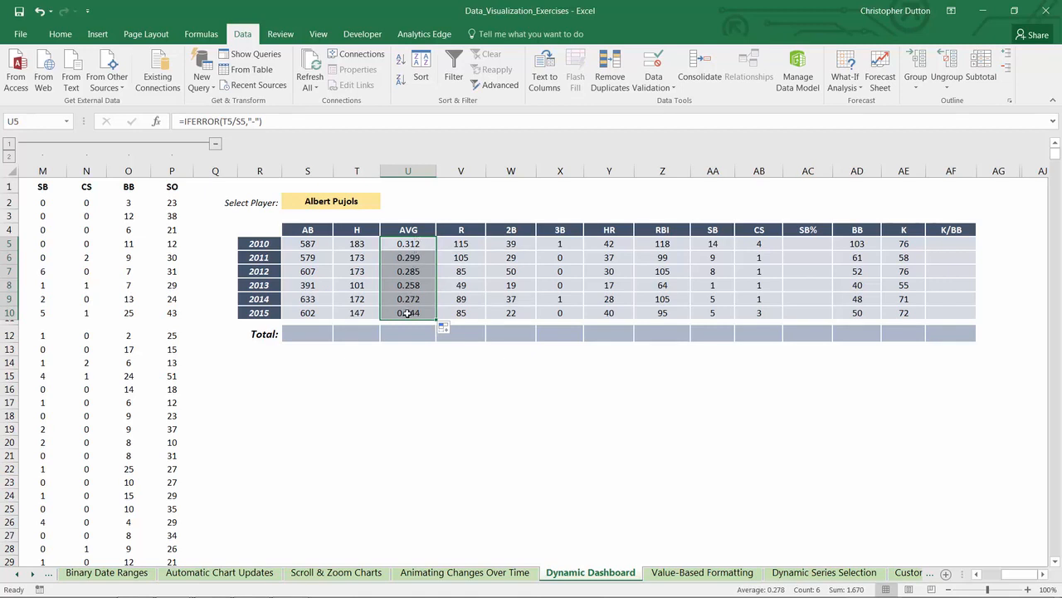
Step: Enter the stolen base percentage formula =AA5/(AA5+AB5) in AC5
click(793, 242)
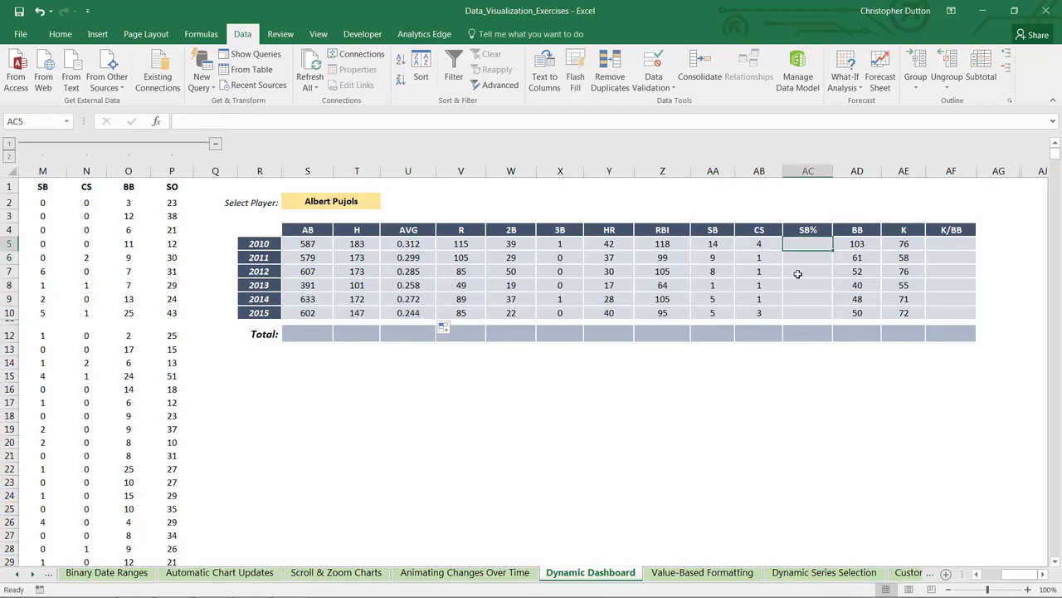
text(=)
key(Left)
key(Left)
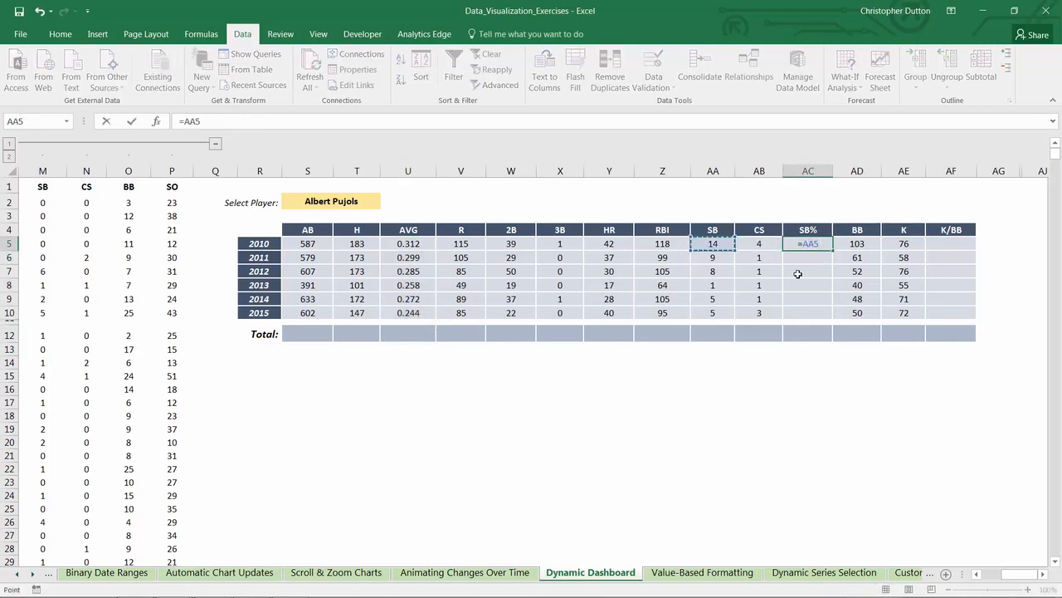
text(/()
key(Left)
key(Left)
text(+)
key(Left)
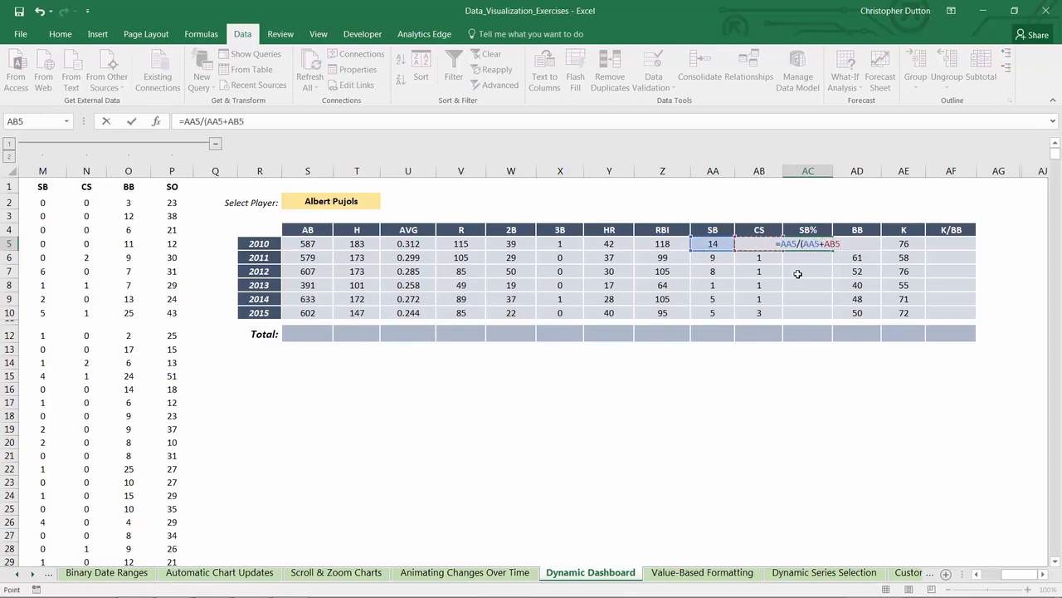
text())
key(ctrl+Return)
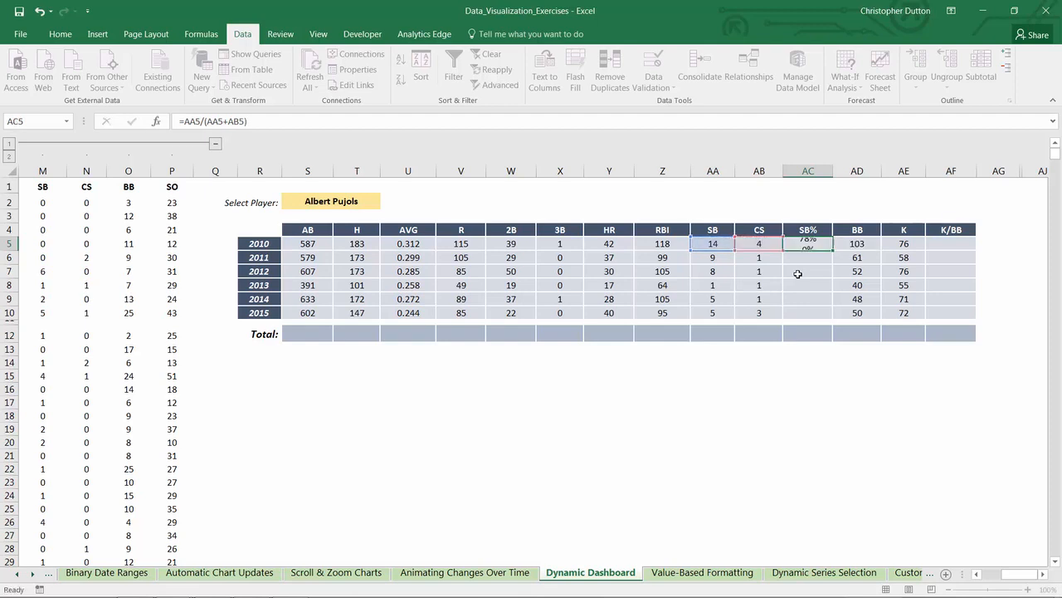
Step: Wrap the SB% formula in AC5 as =IFERROR(AA5/(AA5+AB5),"-") and fill it down through row 10
click(182, 121)
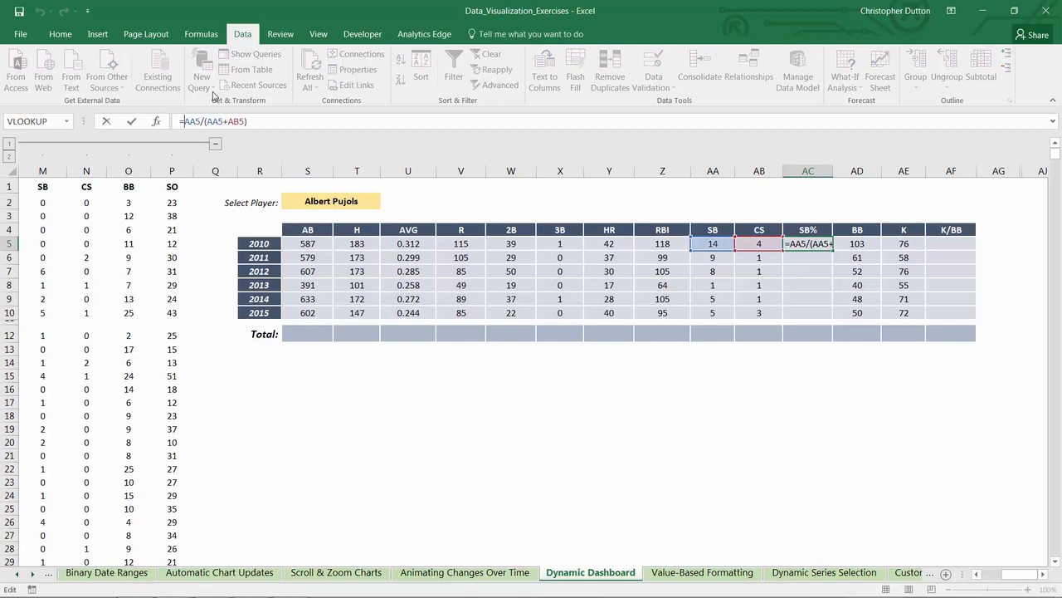
text(IFERR)
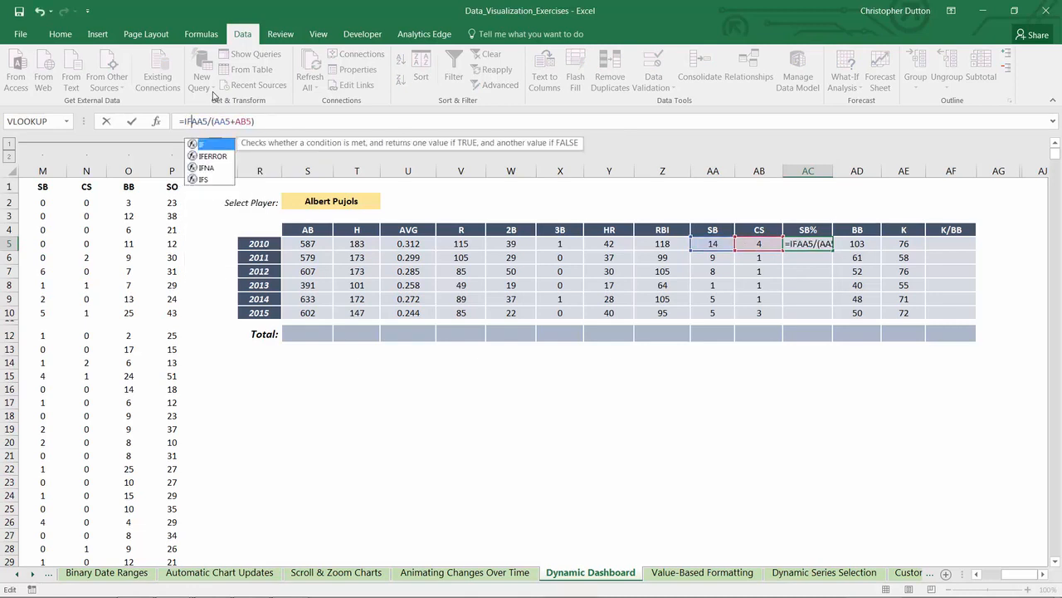
text(OR(AA5/(AA5+AB5))
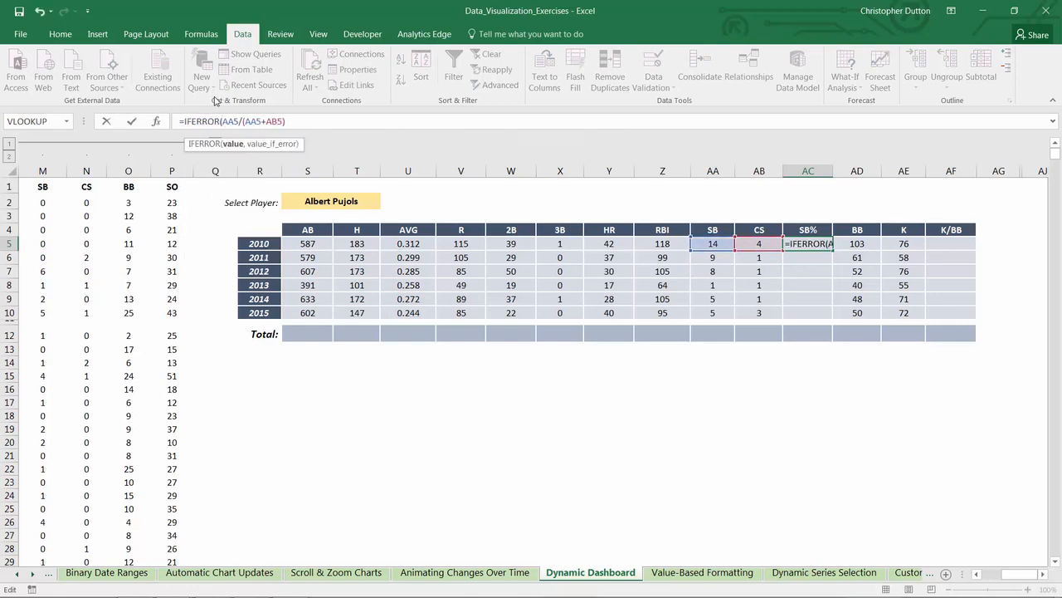
text(,)
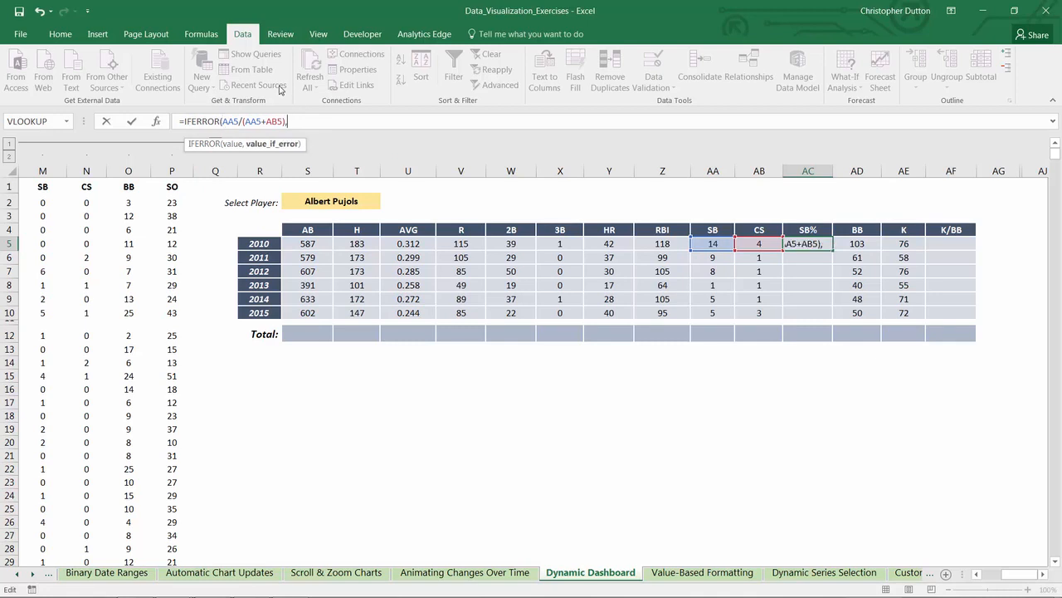
text("-"))
key(Return)
click(797, 244)
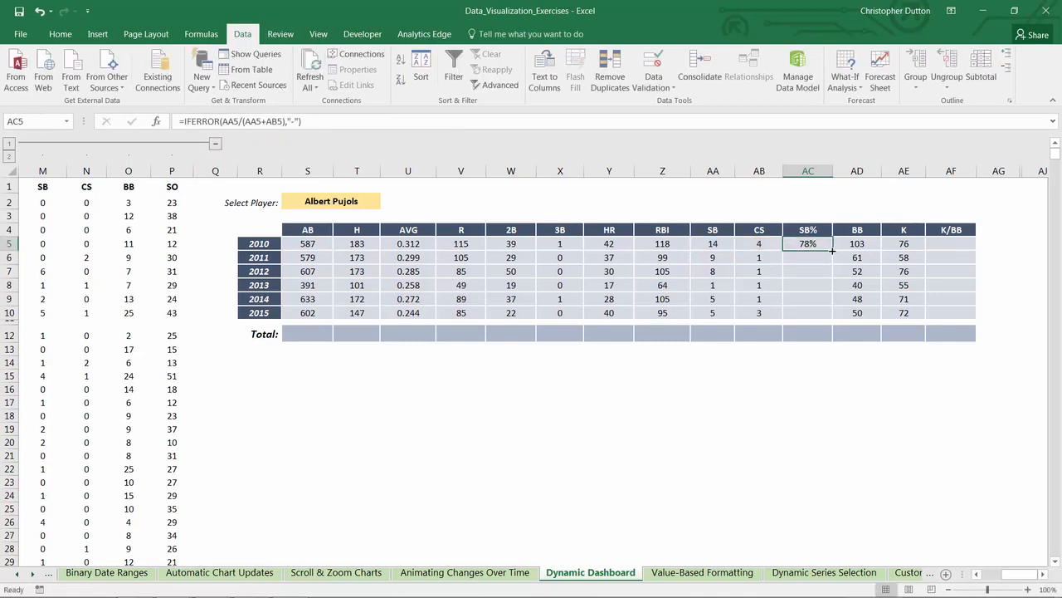
drag(833, 251, 829, 308)
Step: Enter the K/BB formula =IFERROR(AE5/AD5,"-") in AF5 and fill it down through row 10
click(948, 244)
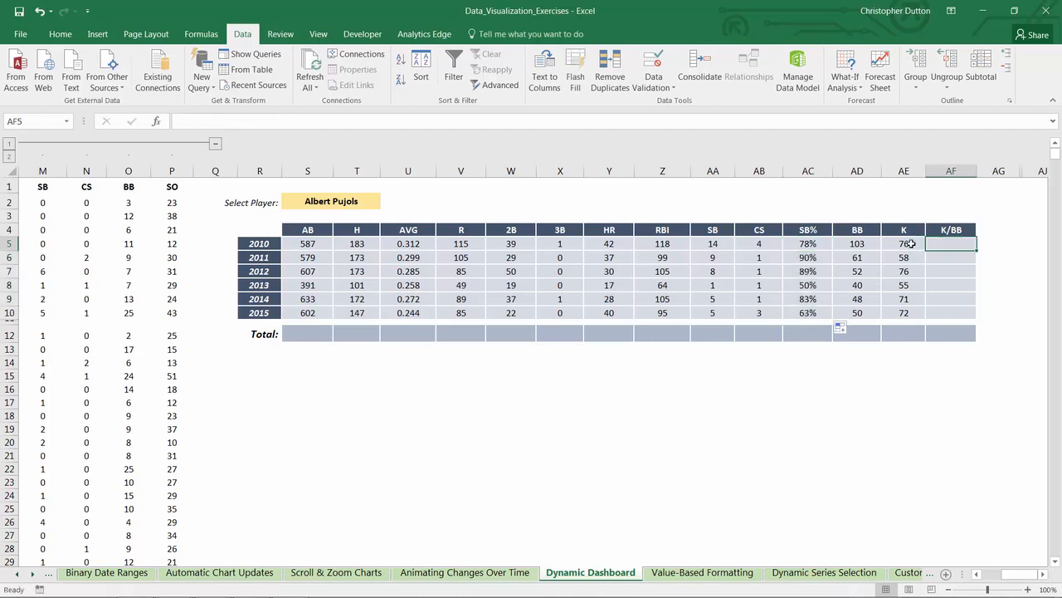
text(=)
click(896, 244)
text(/)
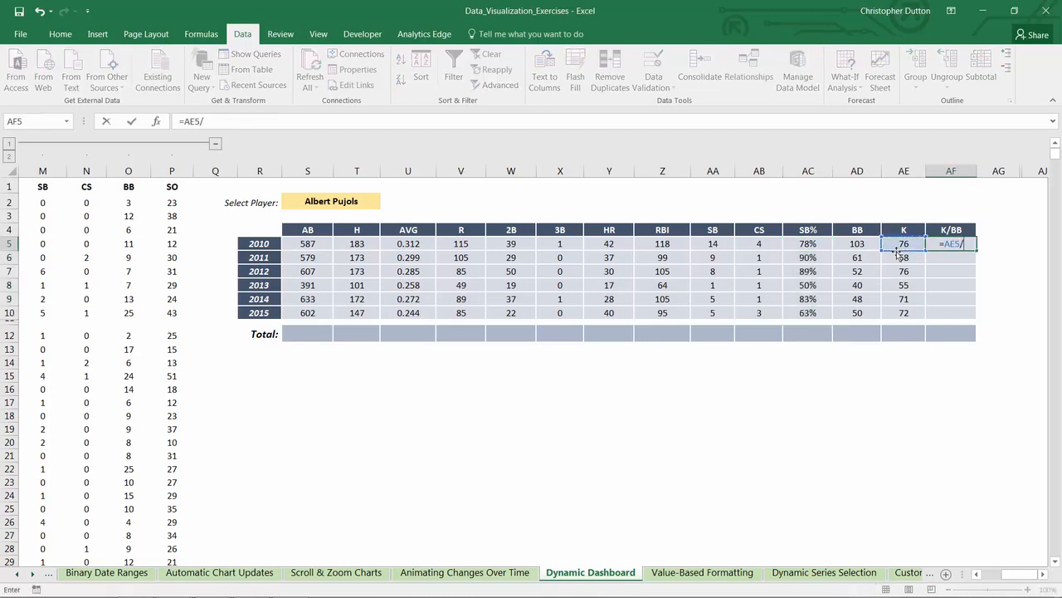
key(Left)
key(Left)
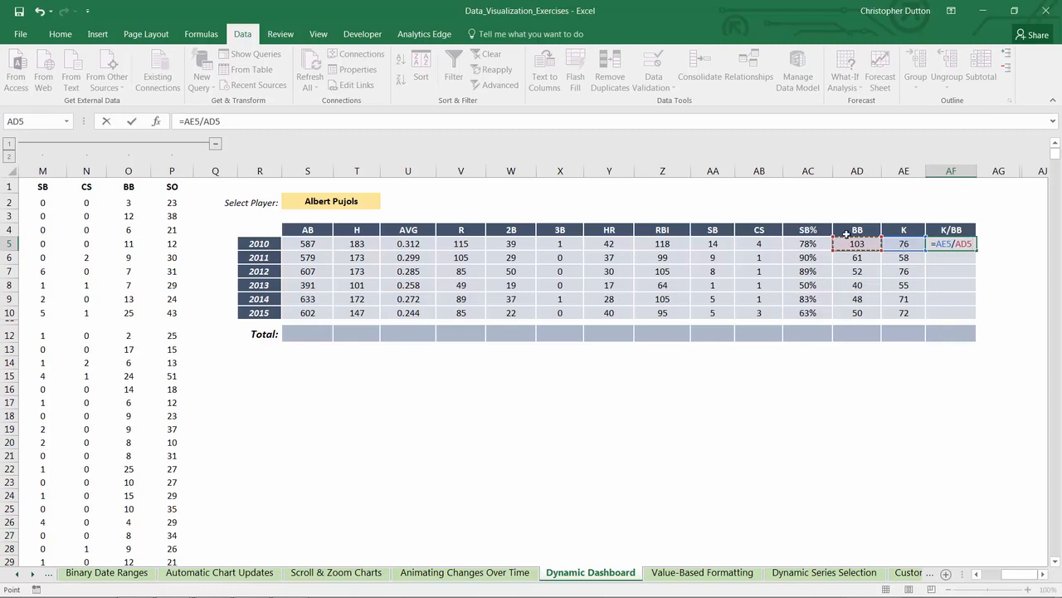
click(186, 121)
text(IFERROR(AE5/AD5)
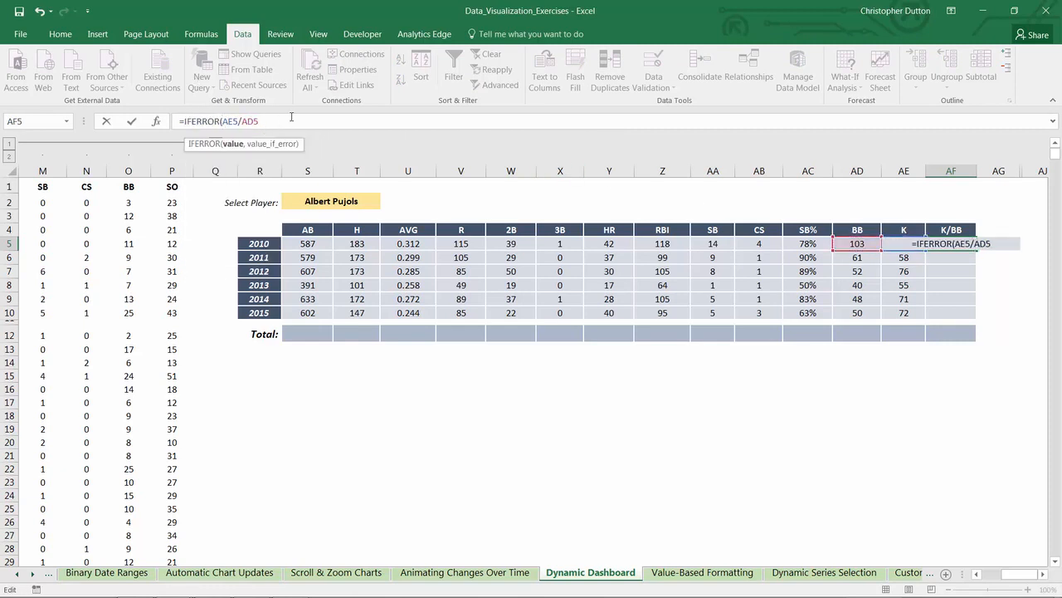
text(,"-"))
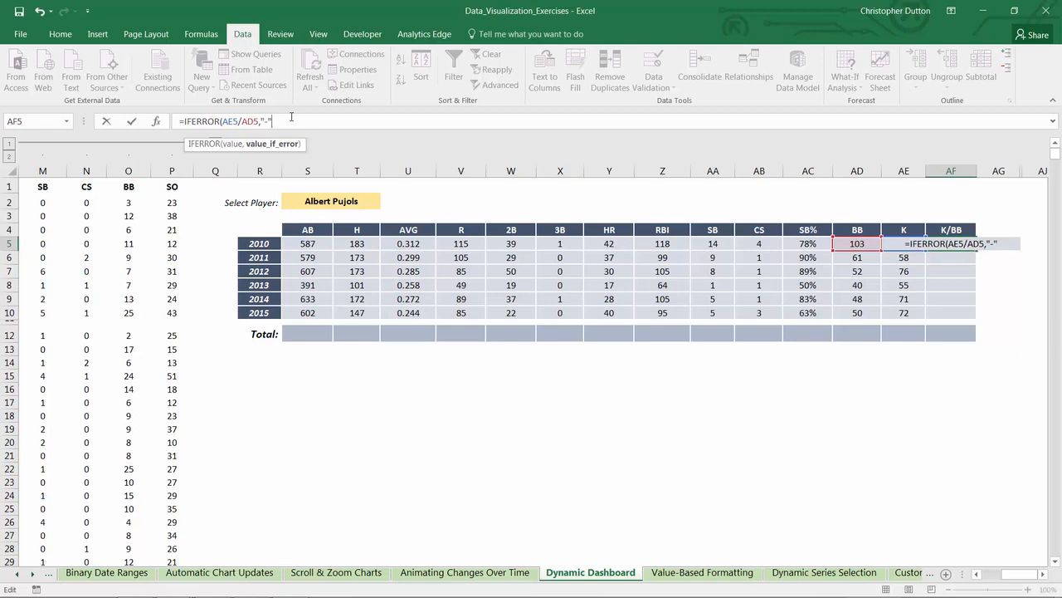
key(Return)
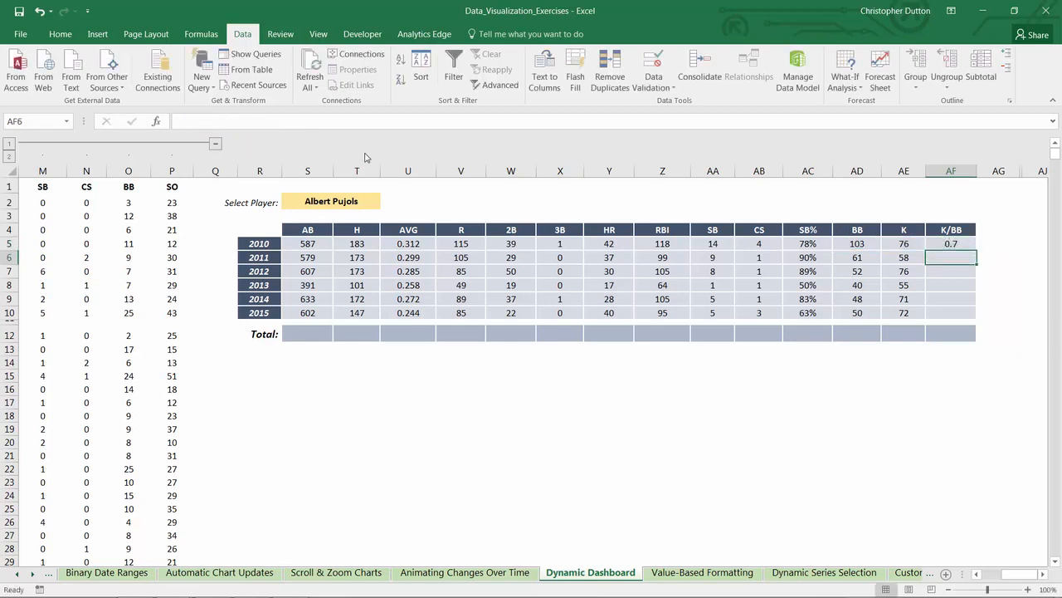
click(968, 243)
drag(977, 250, 977, 319)
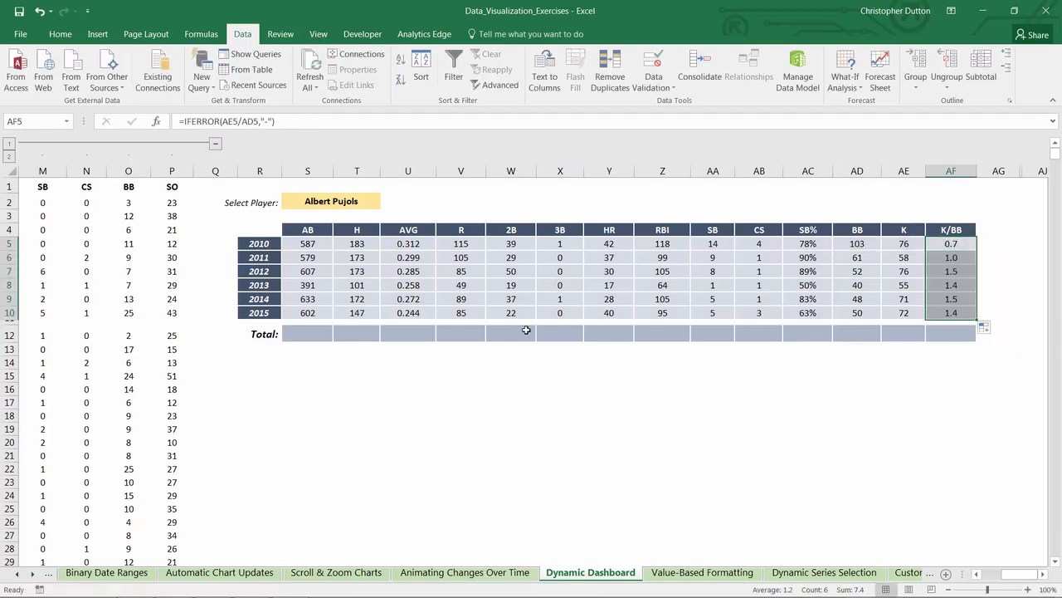
Step: Total the at-bats in S12 with =SUM(S5:S10)
click(304, 335)
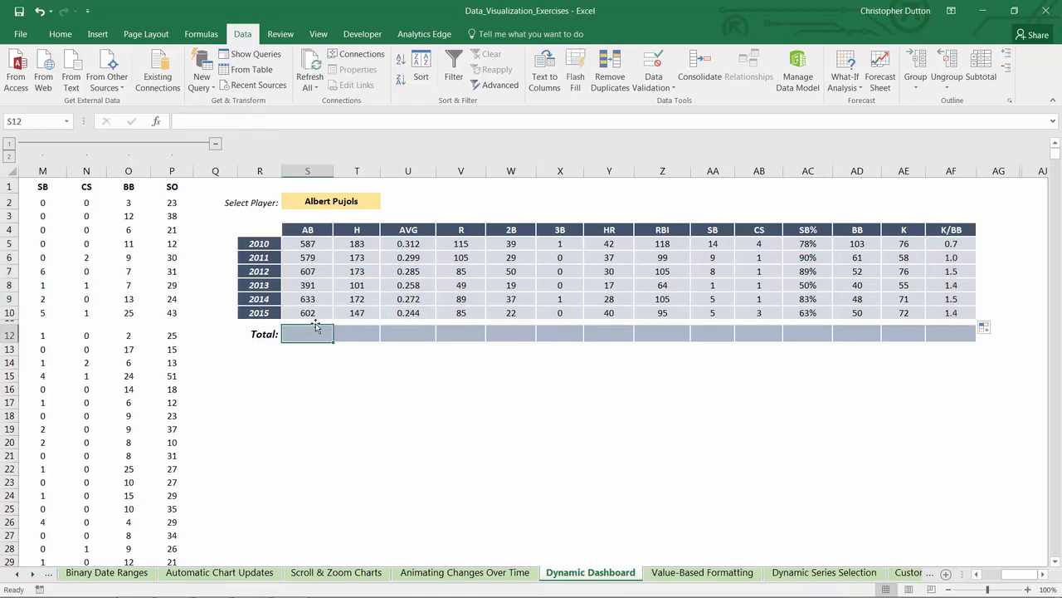
text(=SUM()
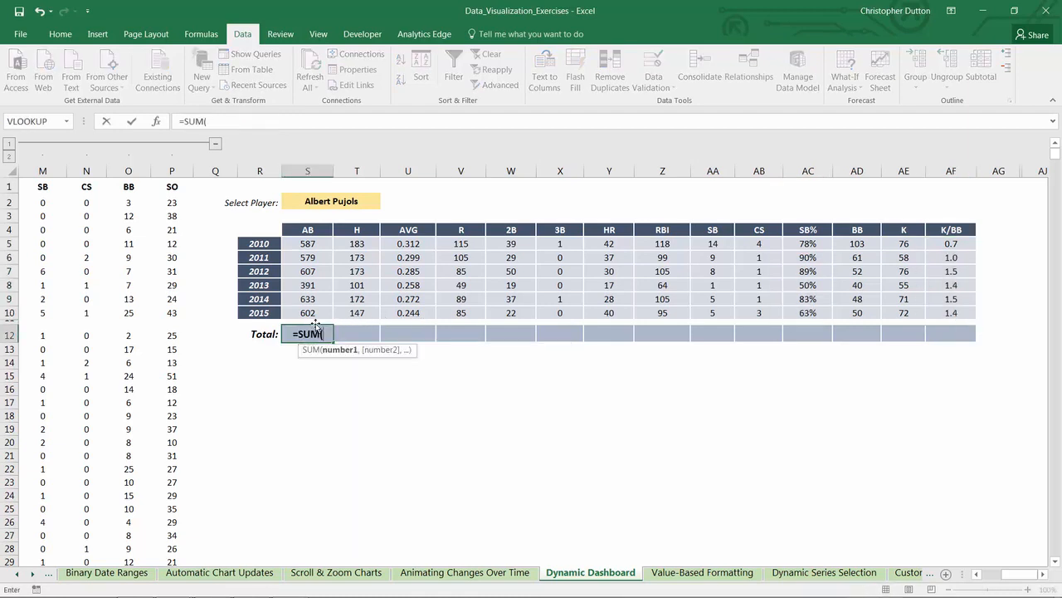
key(Up)
key(Up)
key(shift+Up)
key(shift+Up)
key(shift+Up)
key(shift+Up)
key(shift+Up)
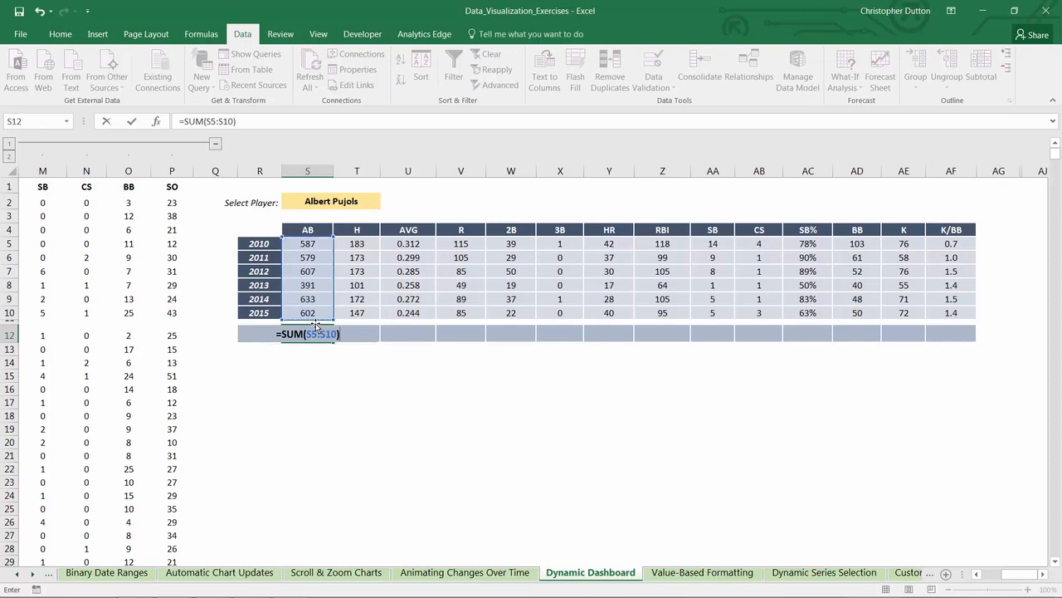
key(Return)
Step: Copy the S12 total formula into T12, V12:AB12 and AD12:AE12, skipping the AVG and SB% columns
click(315, 327)
key(ctrl+c)
key(Right)
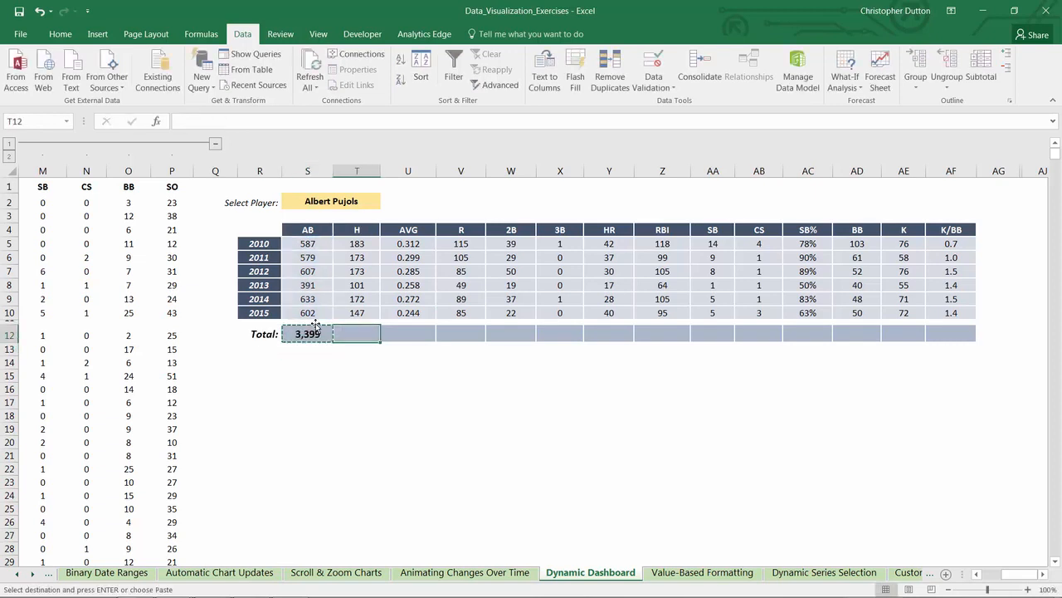
key(ctrl+v)
key(Right)
key(Right)
key(ctrl+v)
key(Right)
key(ctrl+v)
key(Right)
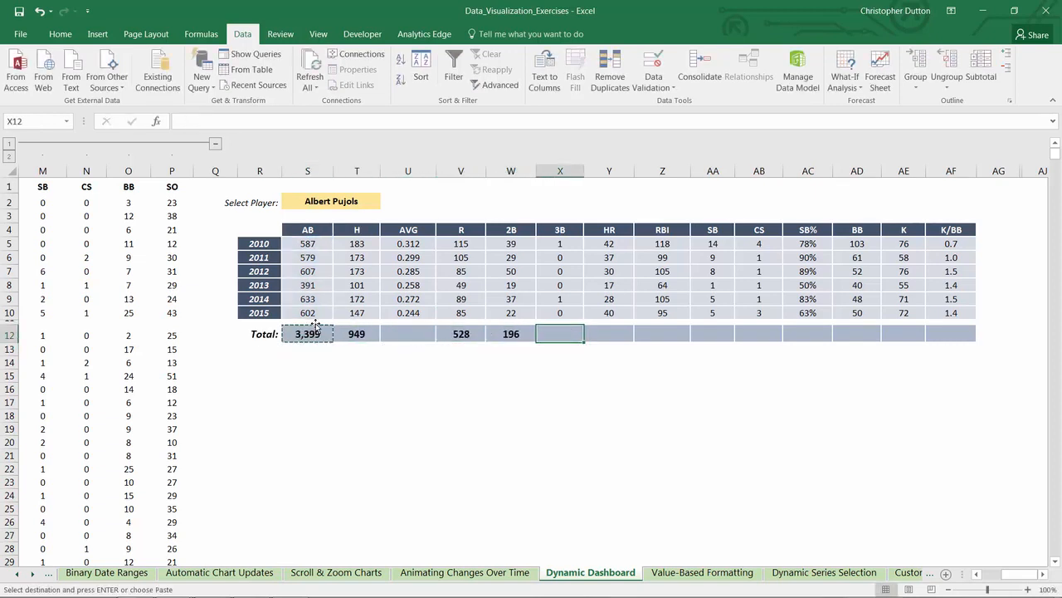
key(ctrl+v)
key(Right)
key(ctrl+v)
key(Right)
key(ctrl+v)
key(Right)
key(ctrl+v)
key(Right)
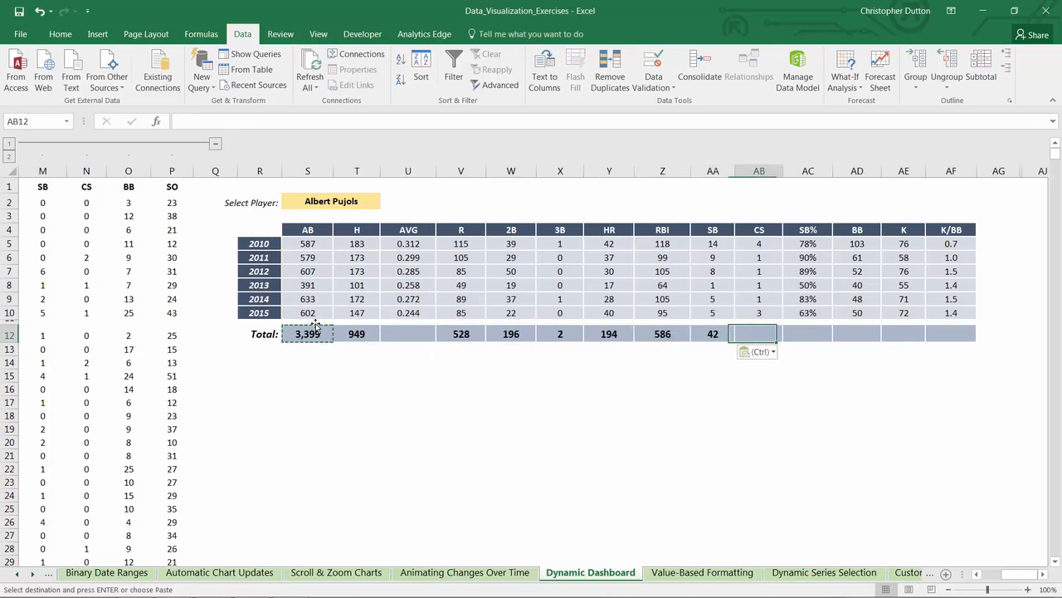
key(ctrl+v)
key(Right)
key(Right)
key(ctrl+v)
key(Right)
key(ctrl+v)
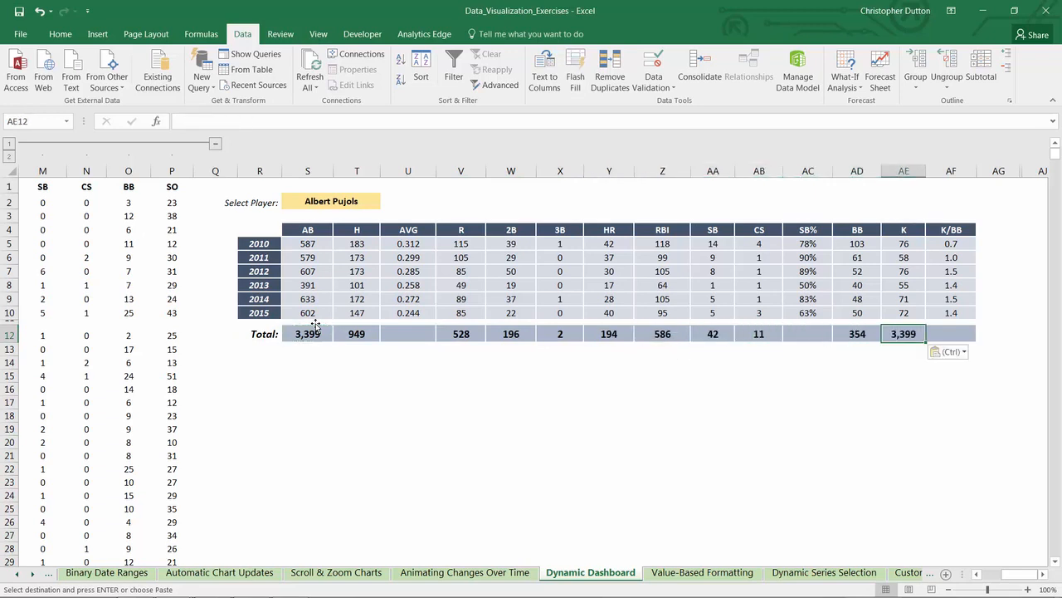
Step: Copy the AVG formula from U10 into the total cell U12, pasting only the formula
key(Left)
key(Left)
key(Left)
key(Left)
key(Left)
key(Left)
key(Left)
key(Left)
key(Left)
key(Left)
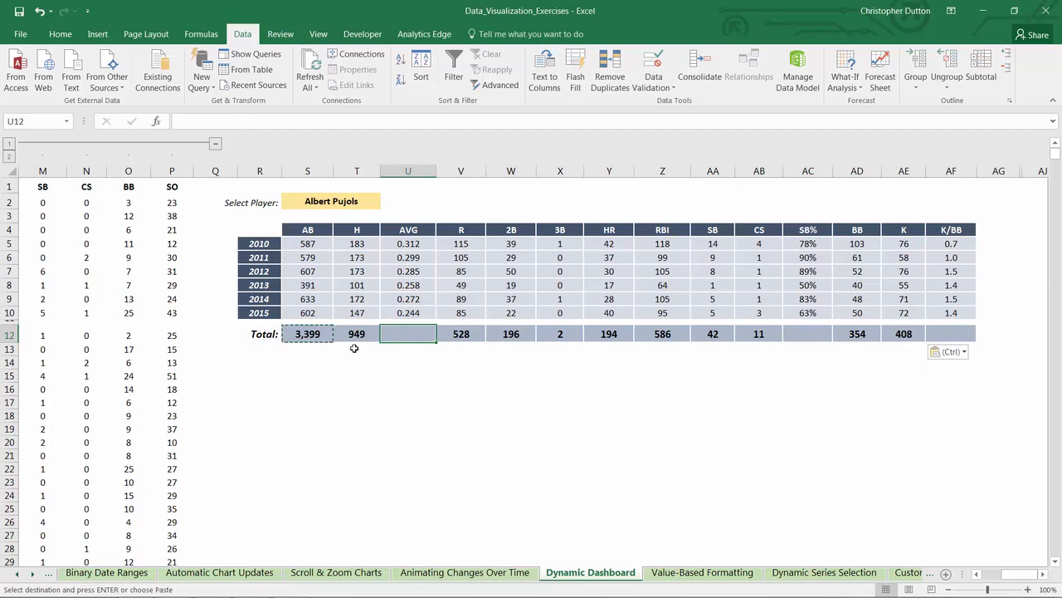
click(408, 313)
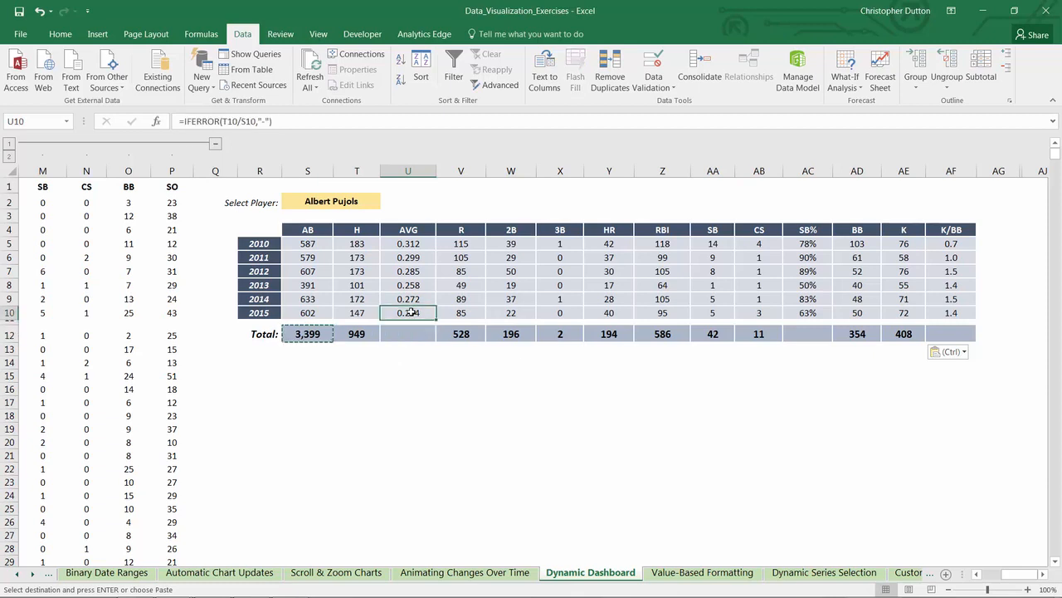
key(ctrl+c)
click(400, 334)
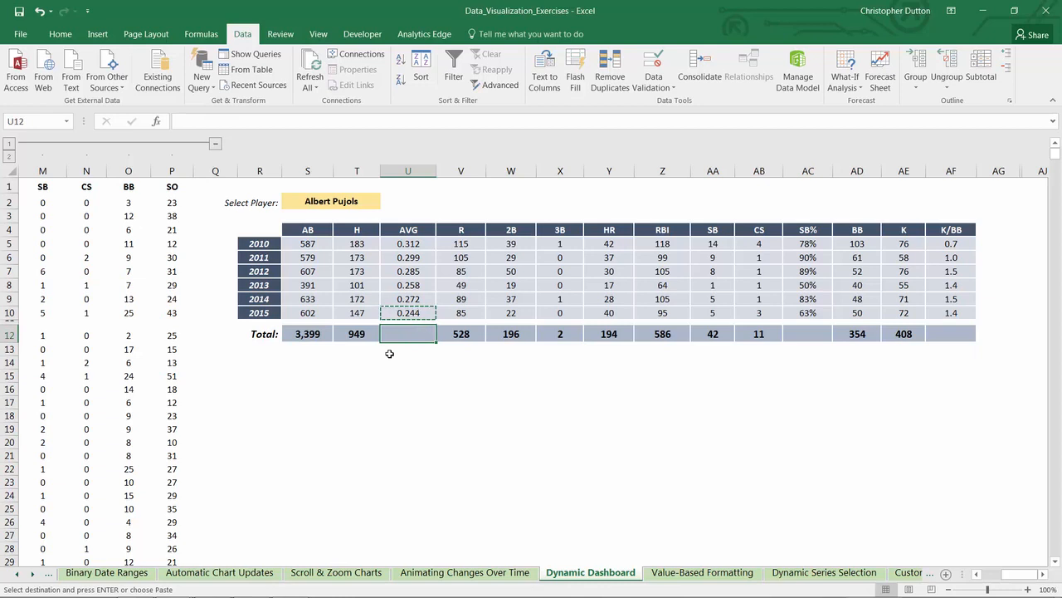
key(alt)
key(h)
key(v)
key(f)
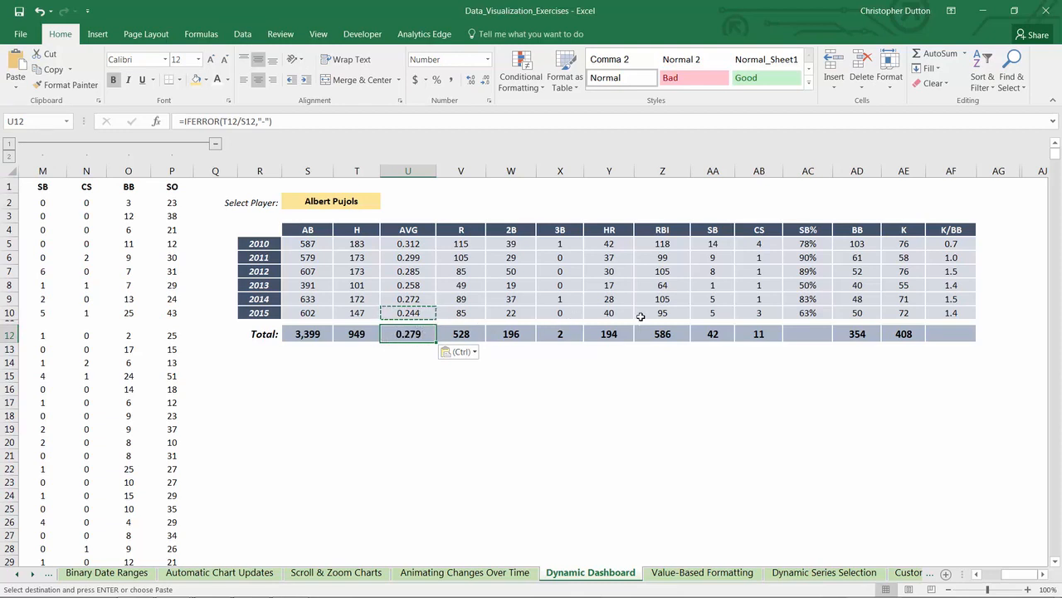
Step: Copy the SB% formula from AC10 into the total cell AC12, pasting only the formula
click(821, 316)
key(ctrl+c)
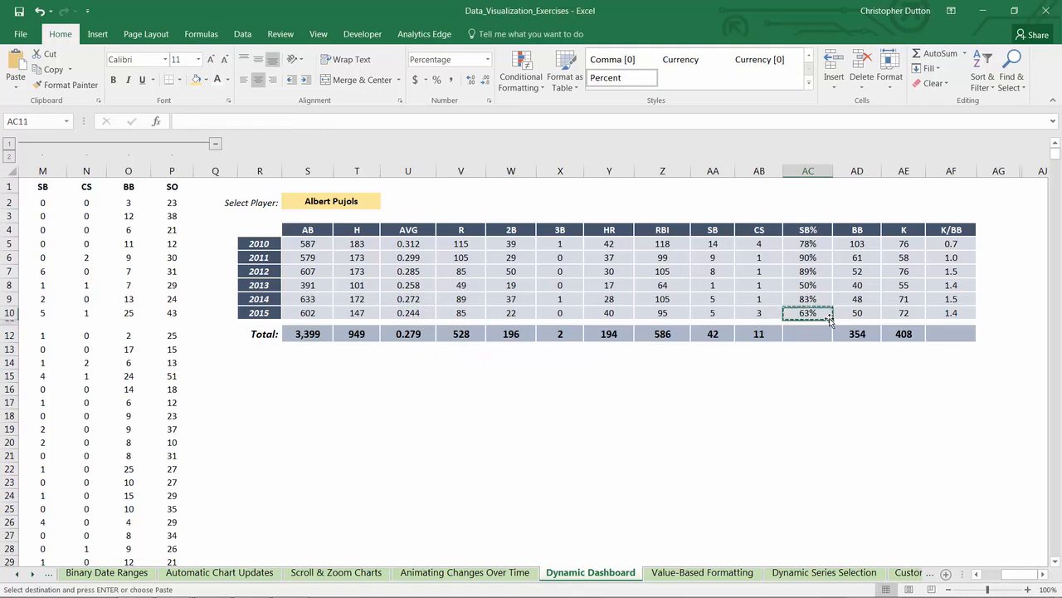
key(Down)
key(alt)
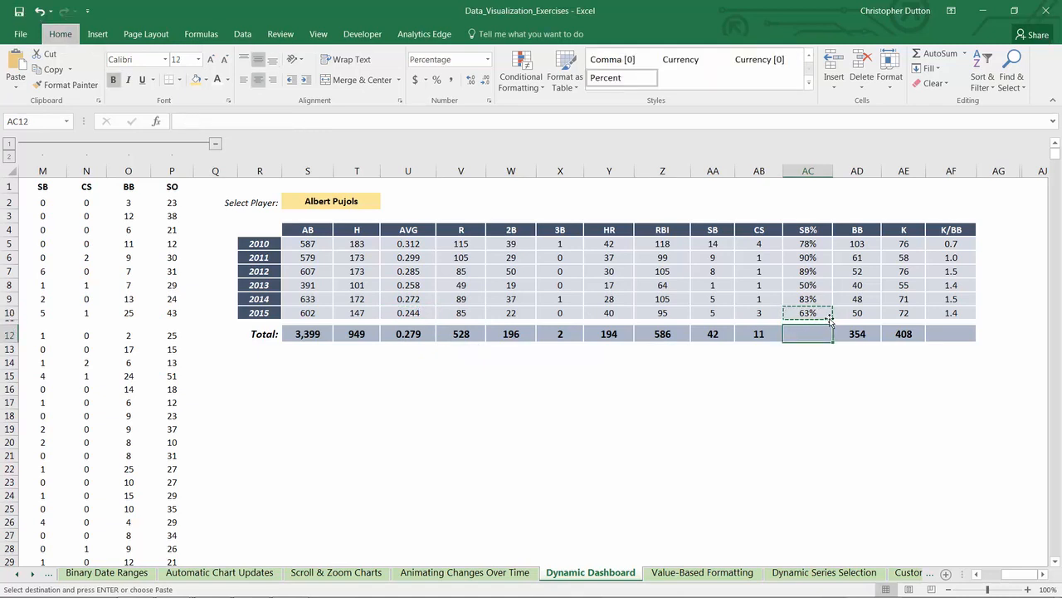
key(h)
key(v)
key(f)
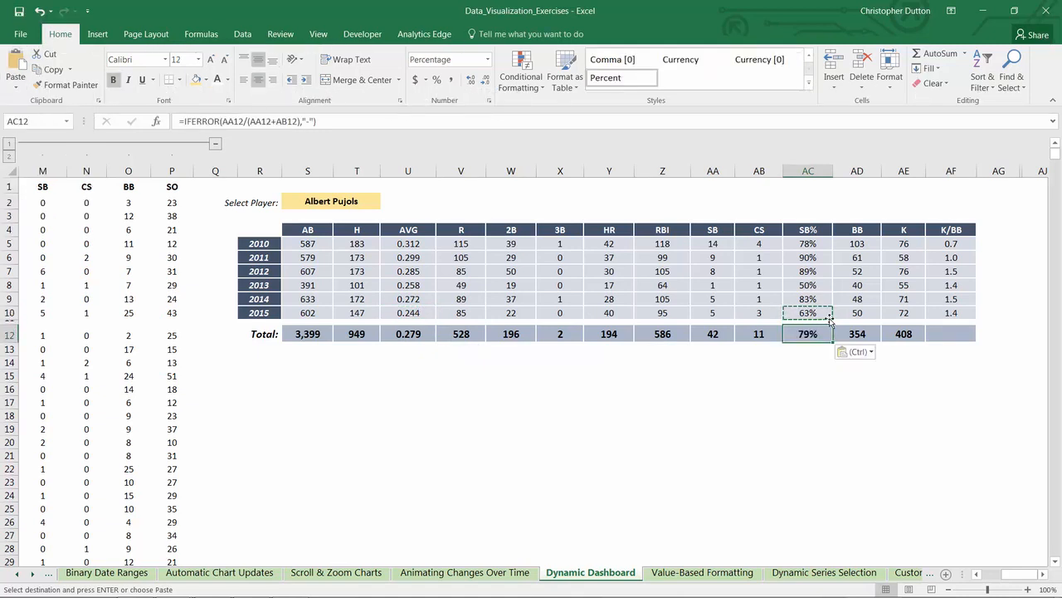
Step: Copy the K/BB formula from AF10 into the total cell AF12, pasting only the formula
key(Right)
key(Right)
key(Right)
key(Up)
key(Up)
key(ctrl+c)
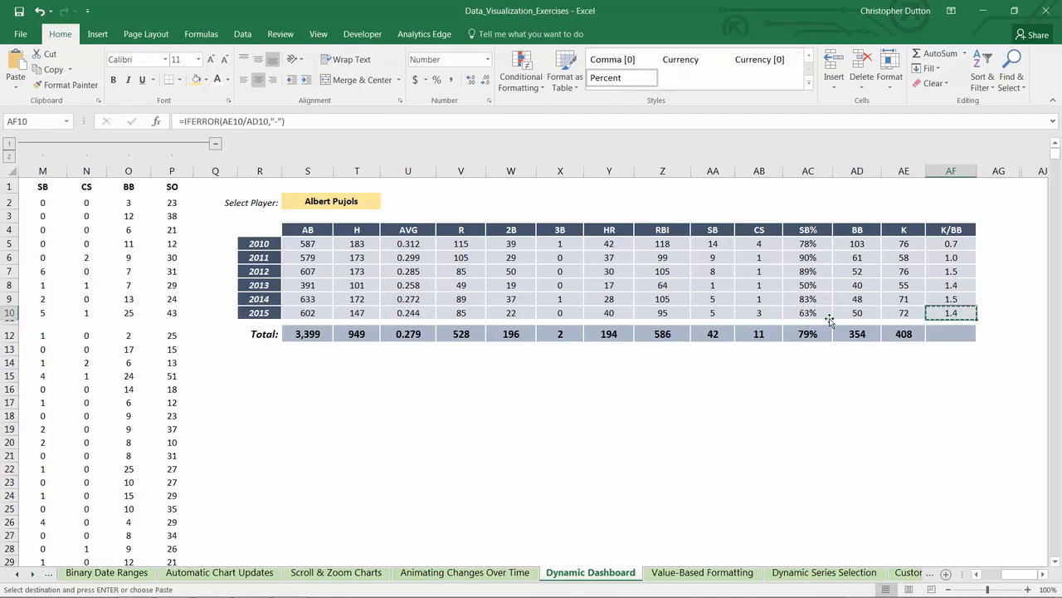
key(Down)
key(Down)
key(alt)
key(h)
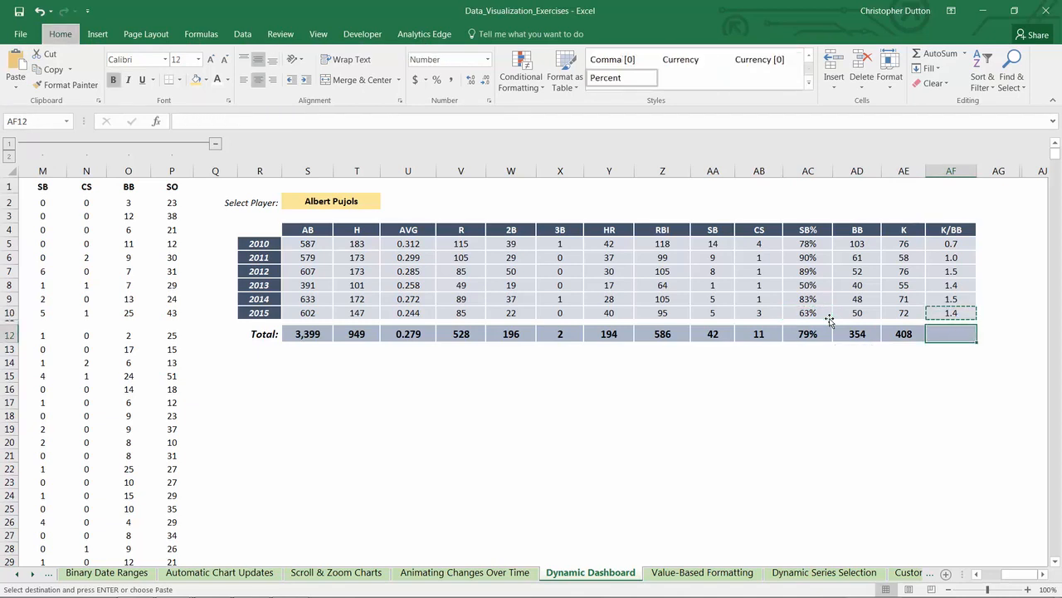
key(v)
key(f)
click(686, 401)
key(Escape)
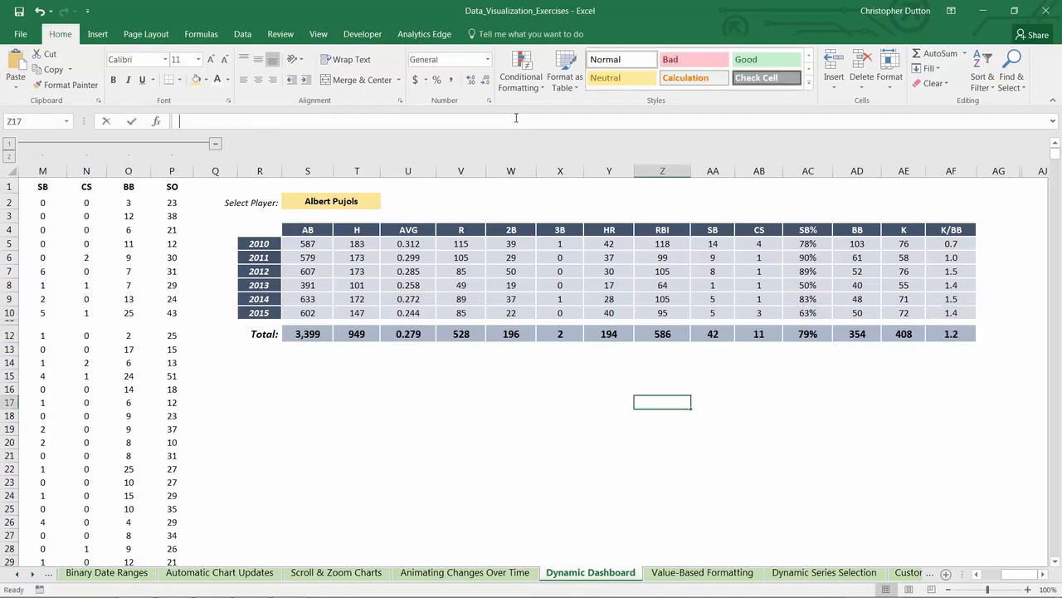
click(471, 415)
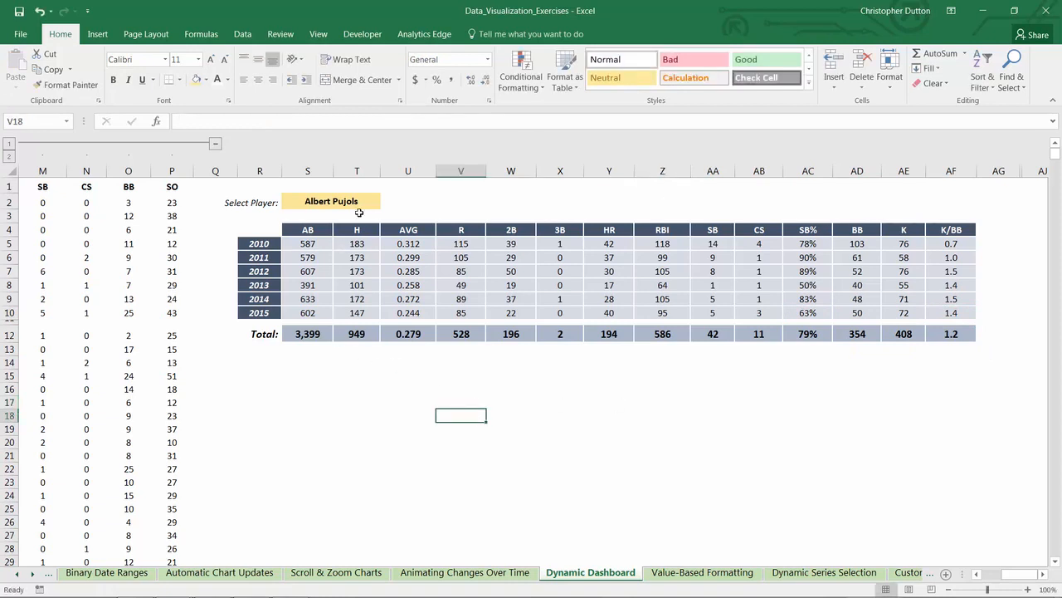
Step: Test the player selector in S2 by choosing Andre Ethier and then Billy Butler
click(359, 205)
click(385, 204)
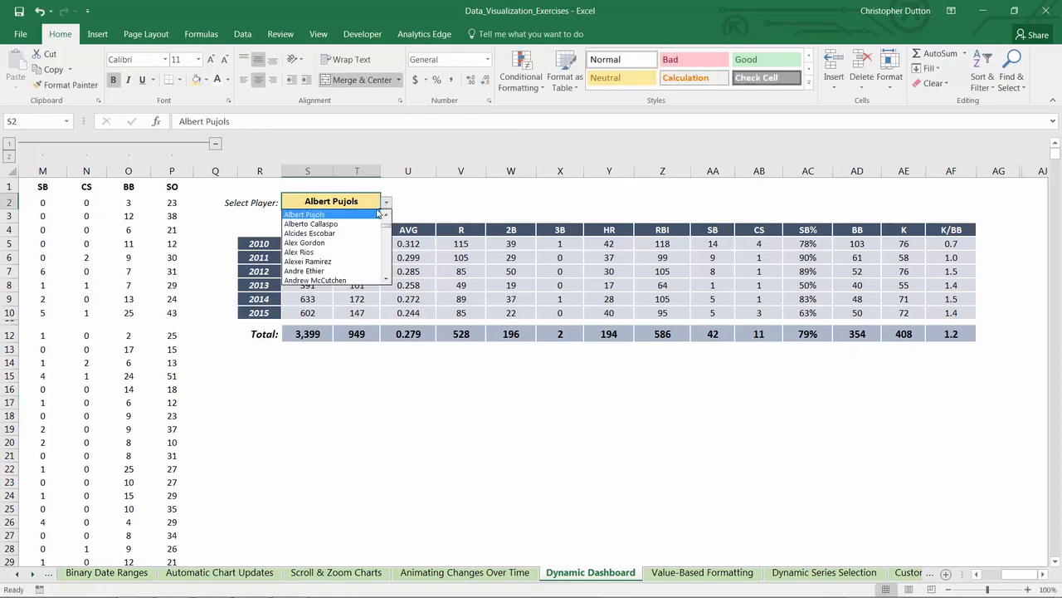
click(319, 270)
click(386, 203)
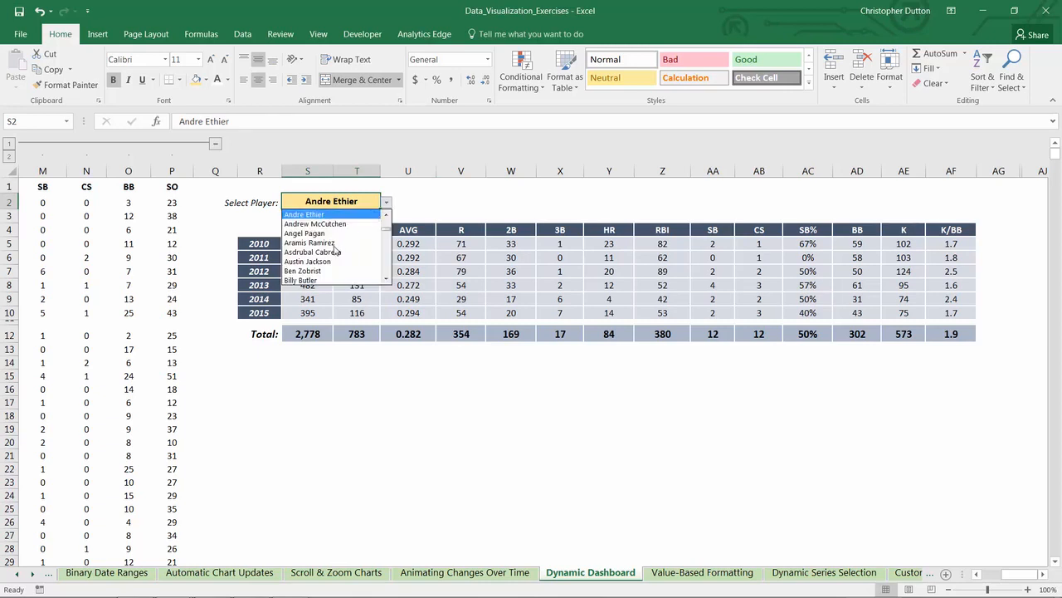
click(320, 280)
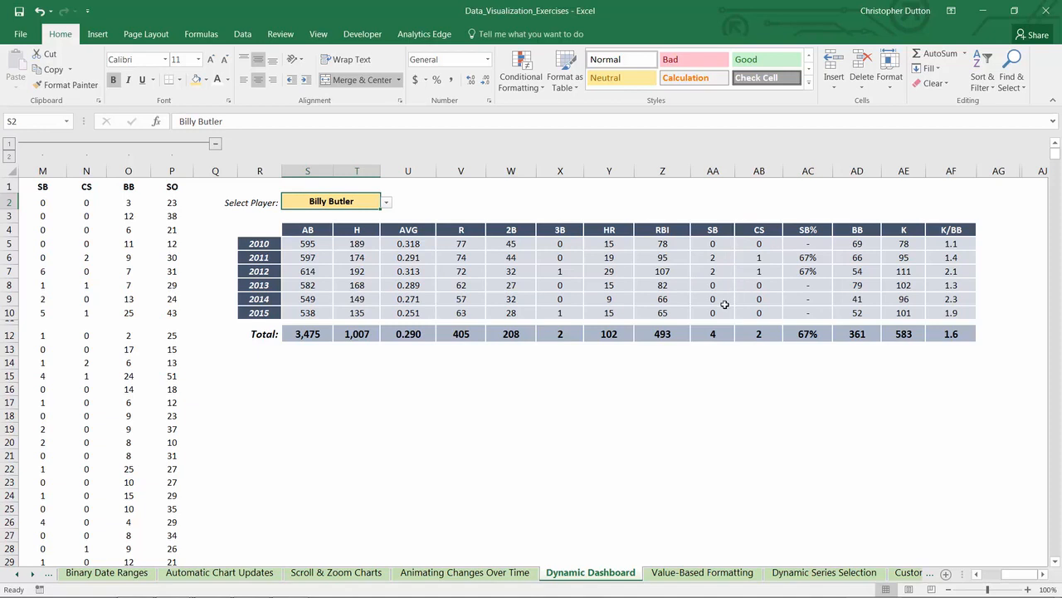
Step: Inspect the SB% cells for 2010, 2013 and 2014 to check how the formula handles missing steal attempts
click(799, 246)
click(819, 284)
click(817, 299)
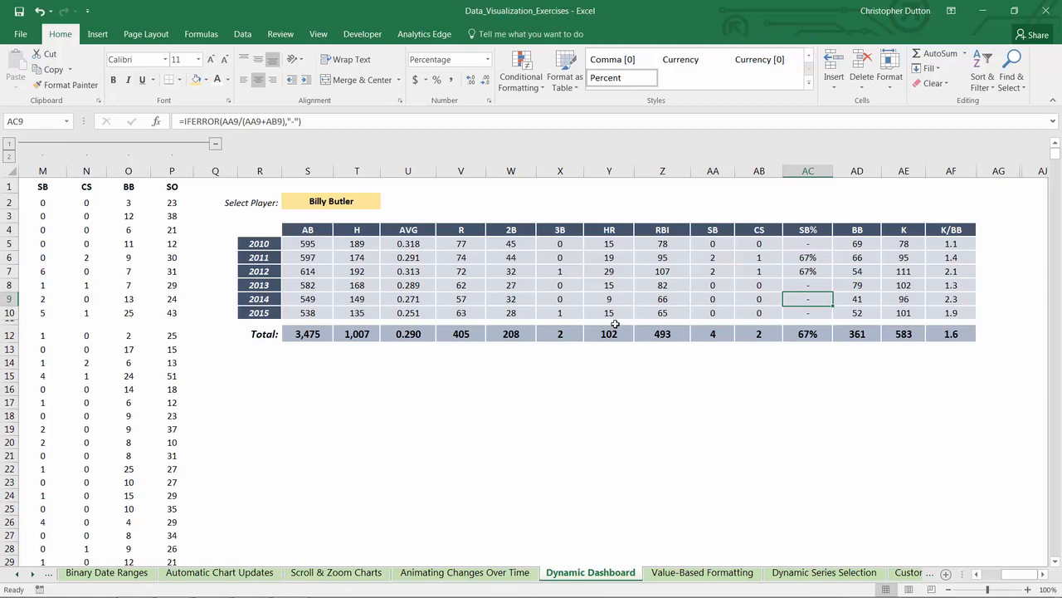
click(448, 360)
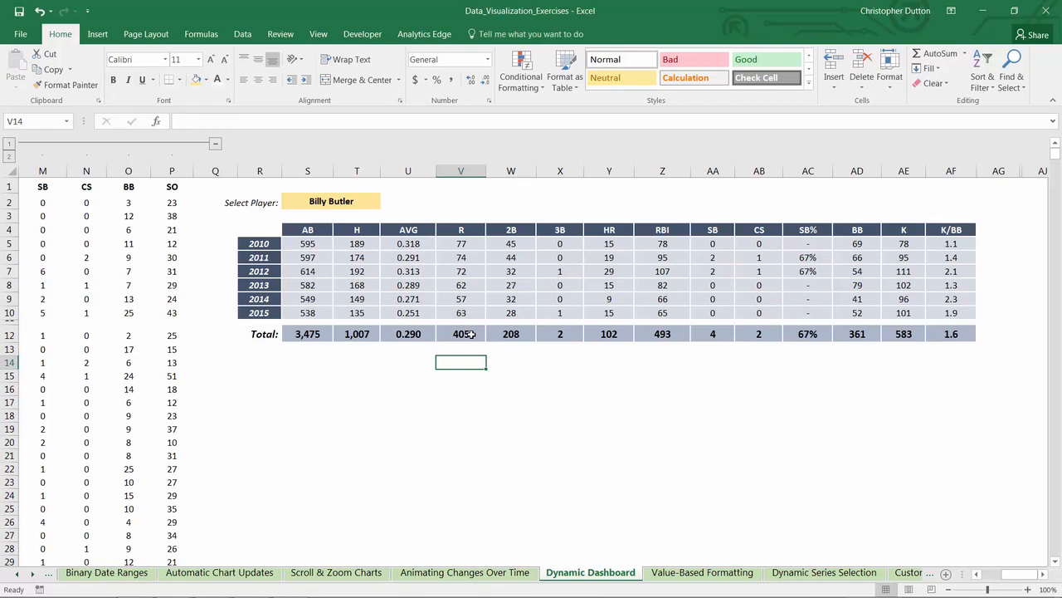
click(405, 392)
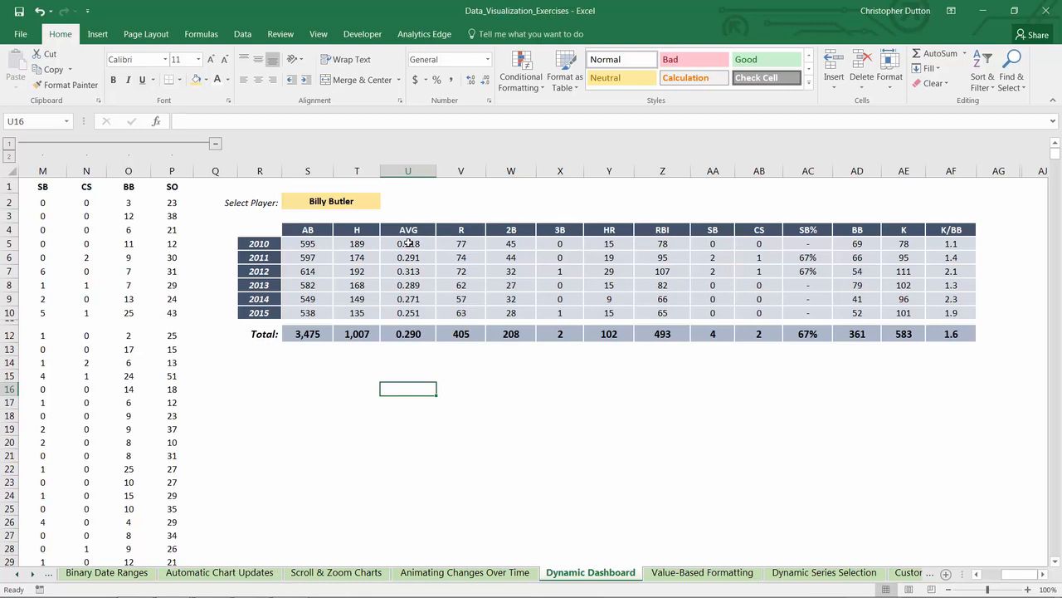
Step: Bold the yearly AVG, RBI and K/BB values in U5:U10, Z5:Z10 and AF5:AF10
drag(408, 244, 408, 312)
key(ctrl+b)
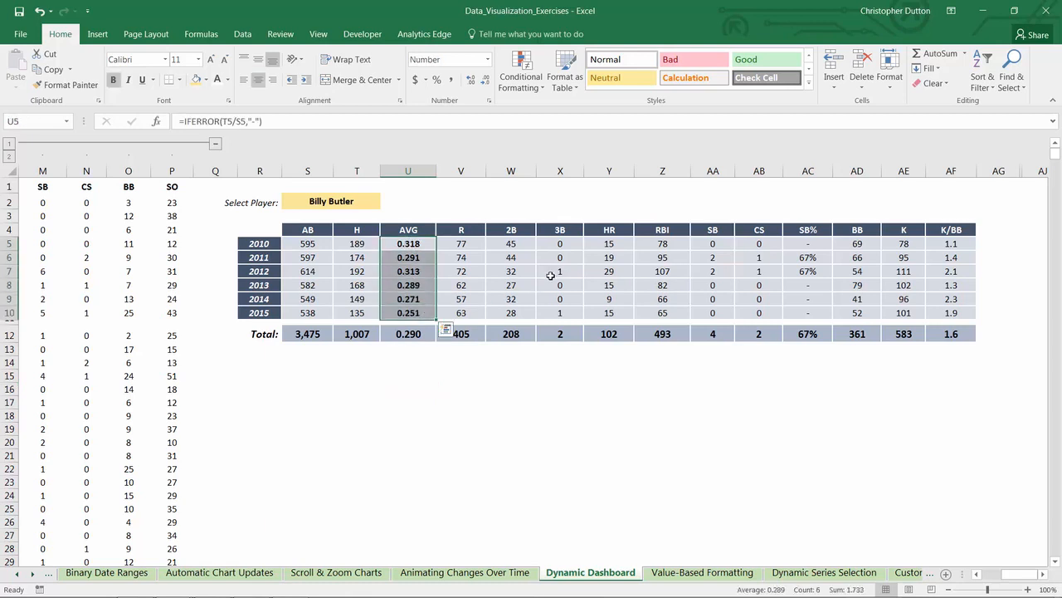
drag(662, 243, 664, 313)
key(ctrl+b)
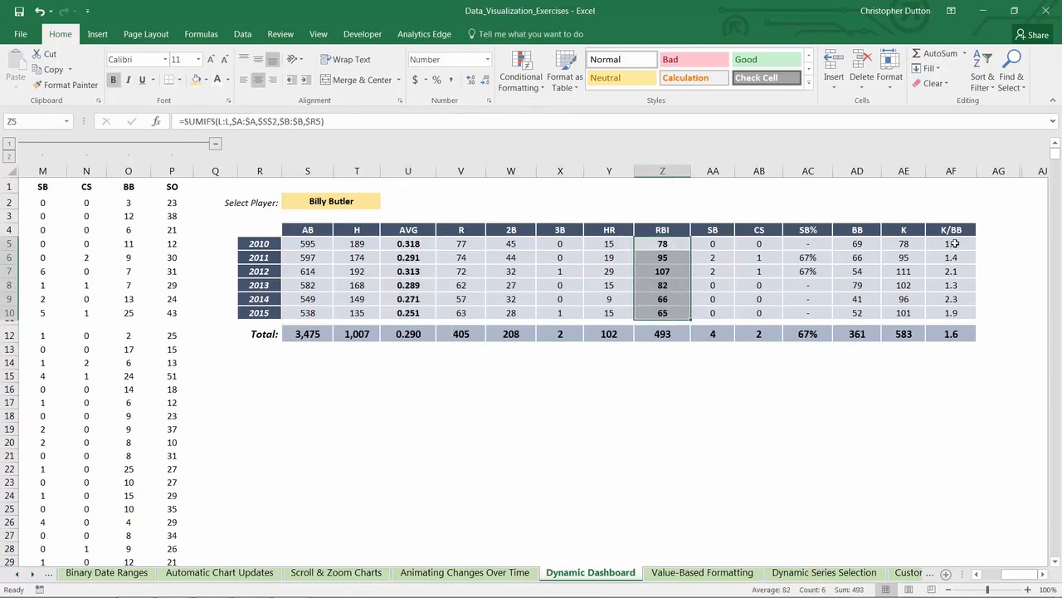
drag(954, 243, 955, 313)
key(ctrl+b)
Step: Apply the Green - White color scale to the yearly AVG values in U5:U10
click(423, 243)
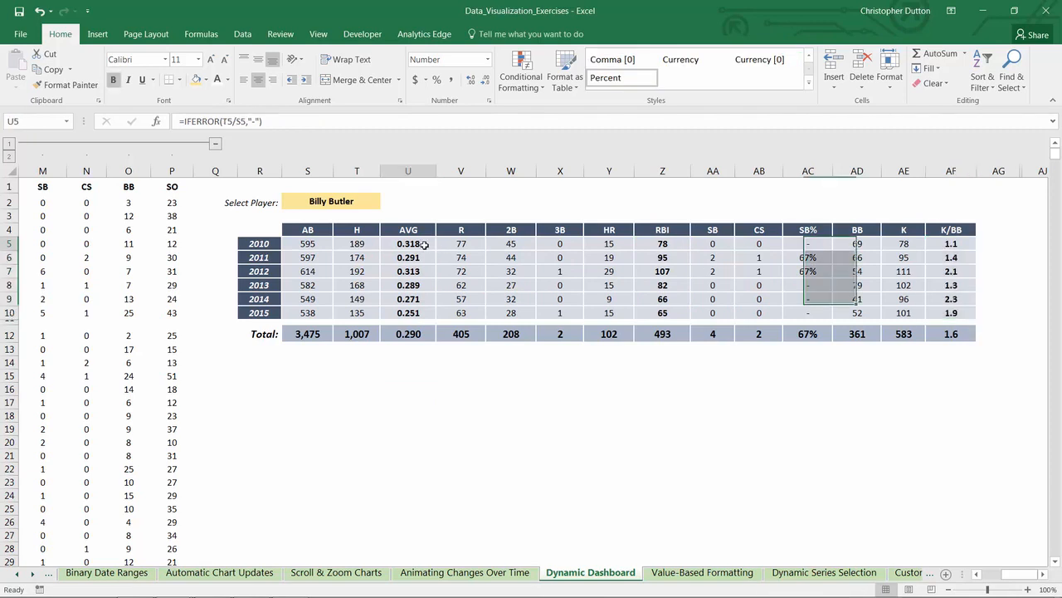
drag(424, 243, 407, 313)
click(531, 86)
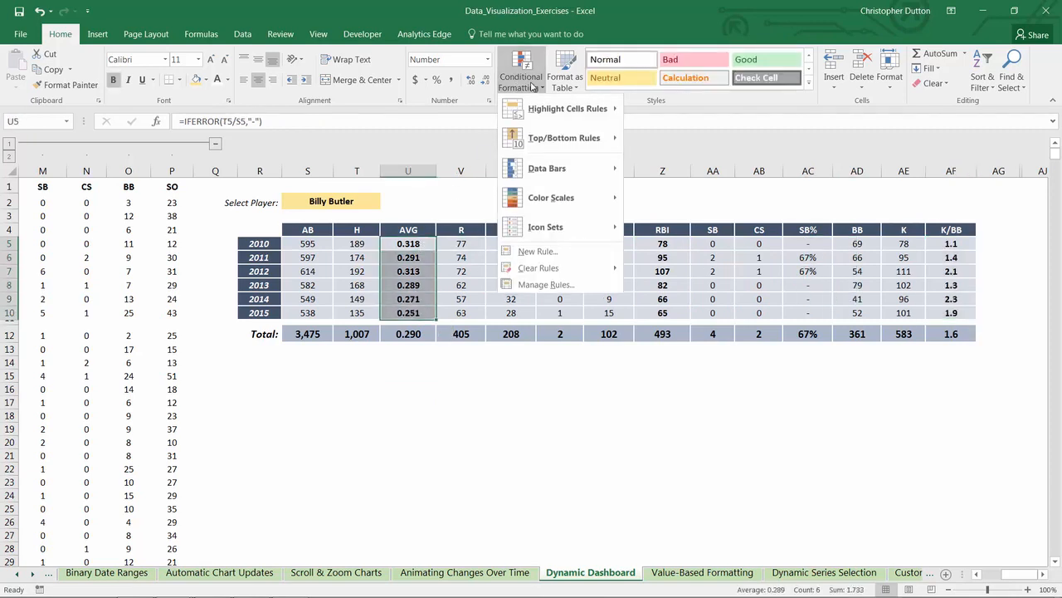
mouse_move(577, 199)
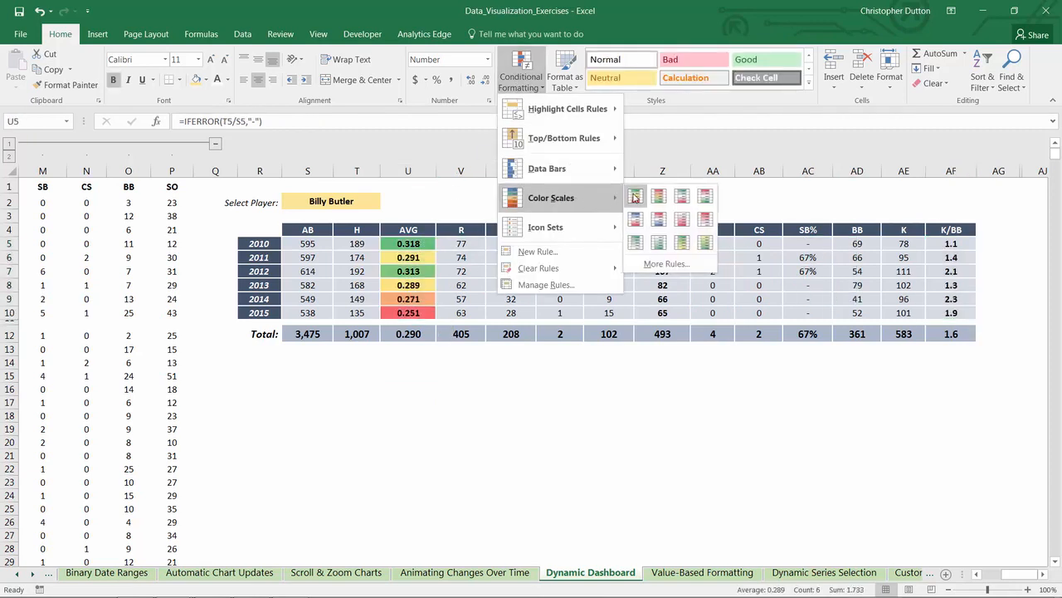
click(636, 247)
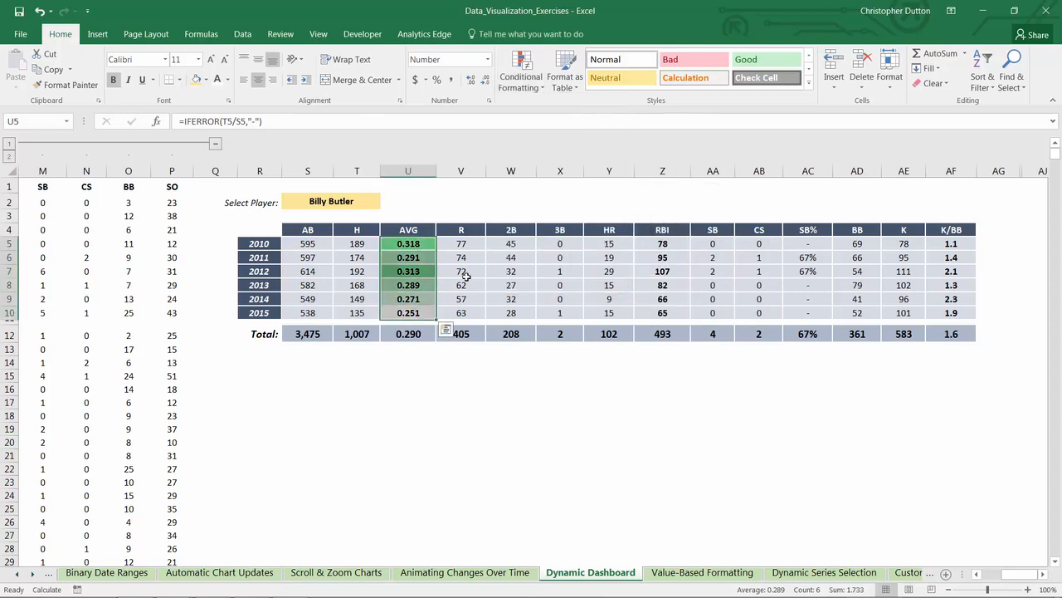
Step: Edit the AVG color scale rule so its minimum color is the light blue-gray theme color matching the table background
click(523, 83)
click(539, 285)
click(435, 350)
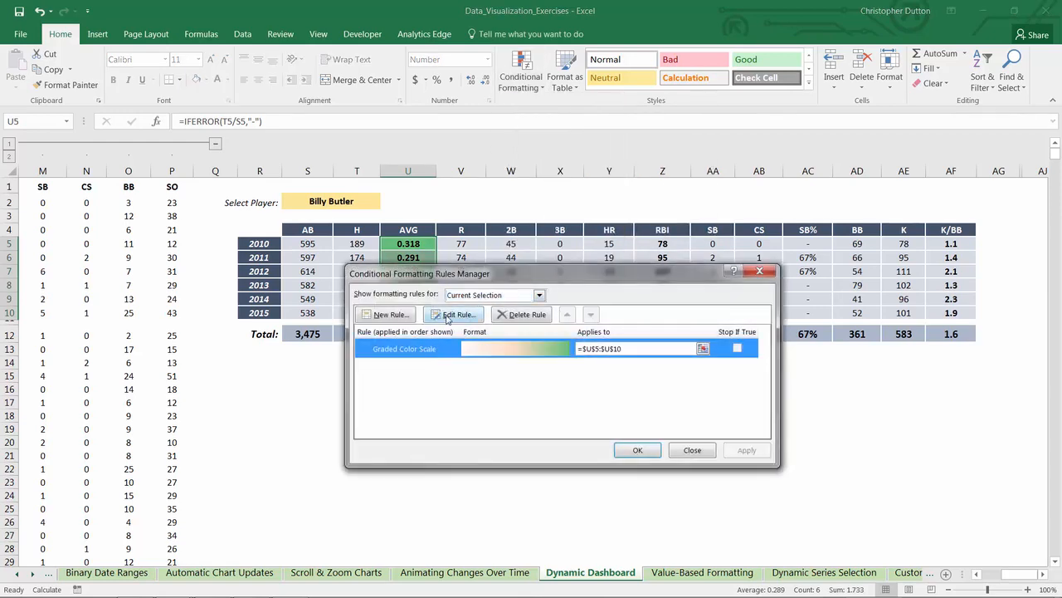
click(449, 316)
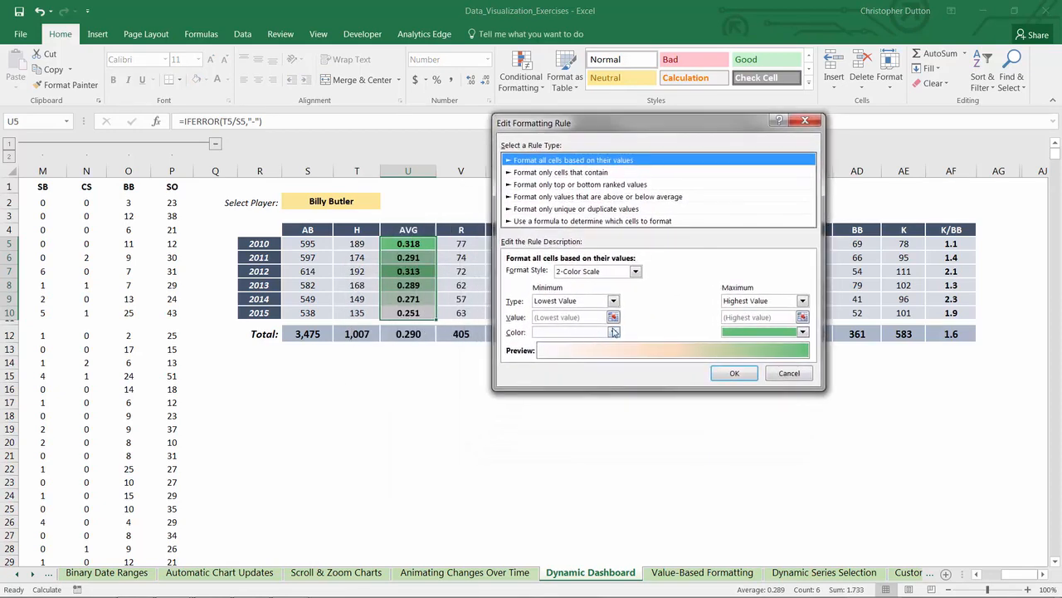
click(613, 333)
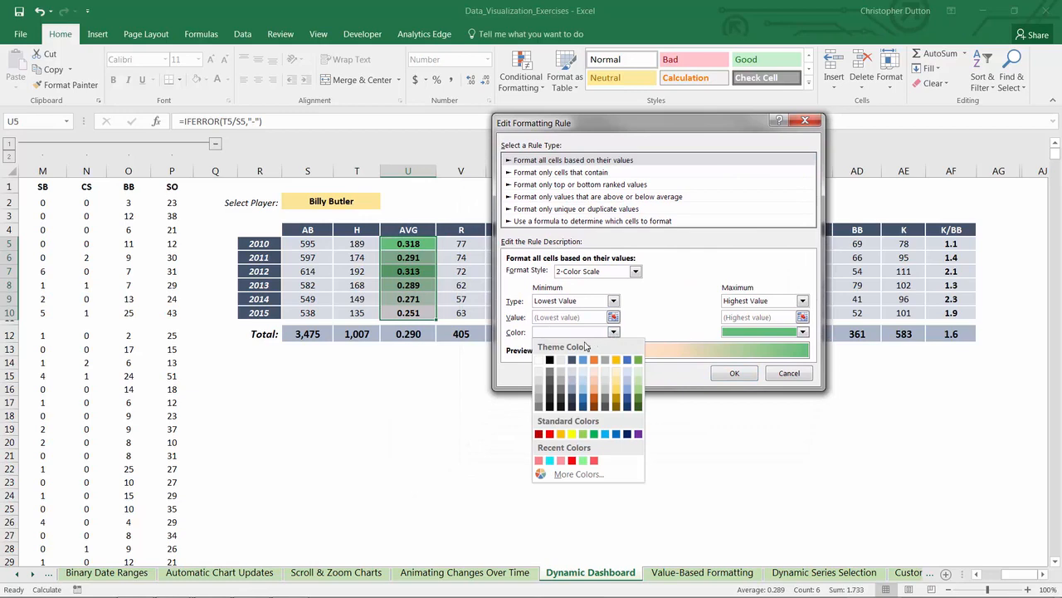
click(572, 376)
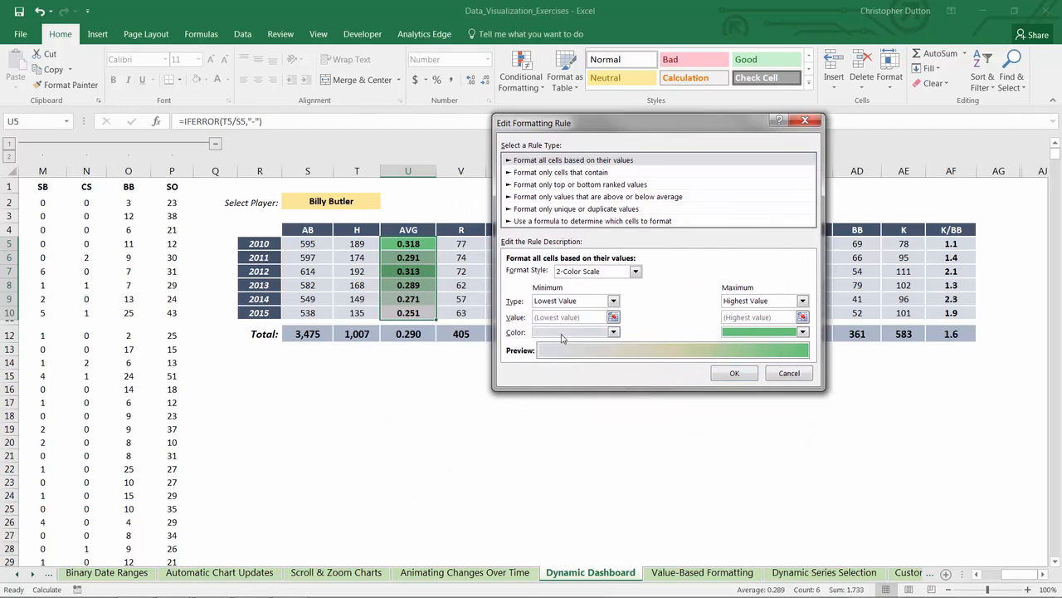
click(735, 373)
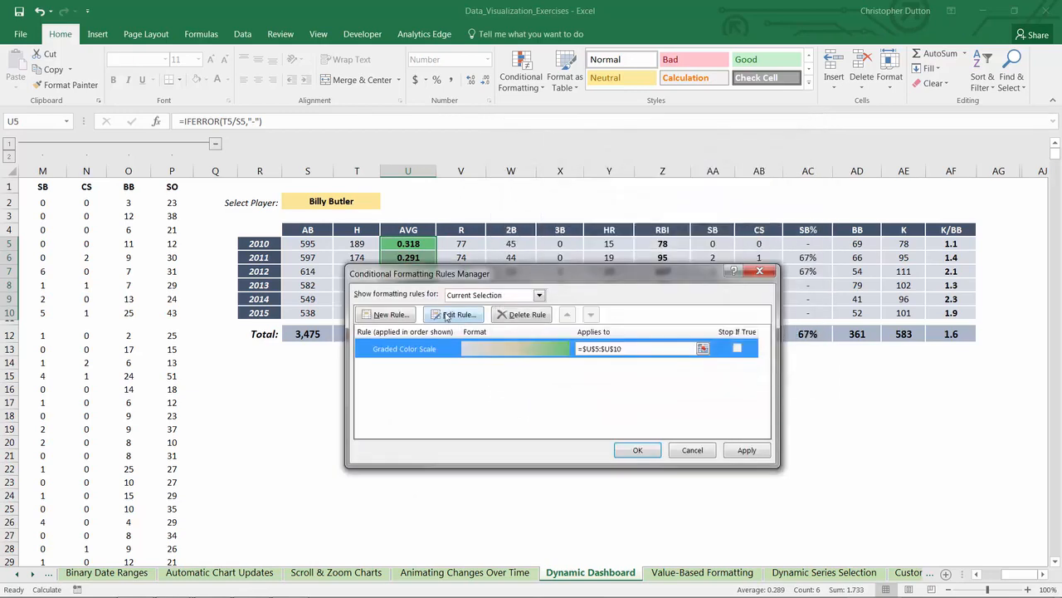
click(744, 452)
click(636, 451)
click(347, 295)
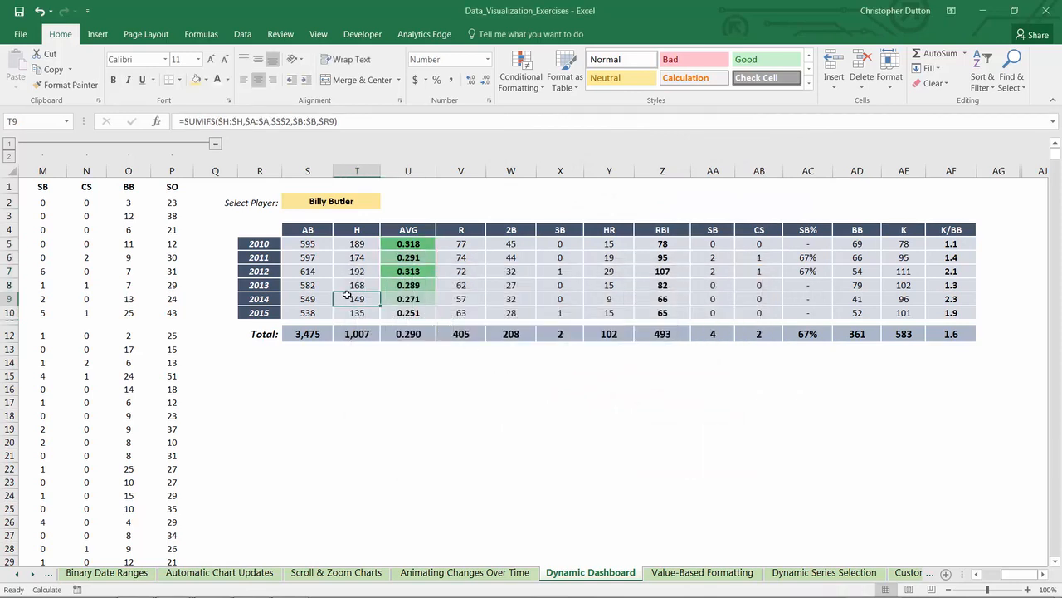
key(Right)
key(Right)
key(Right)
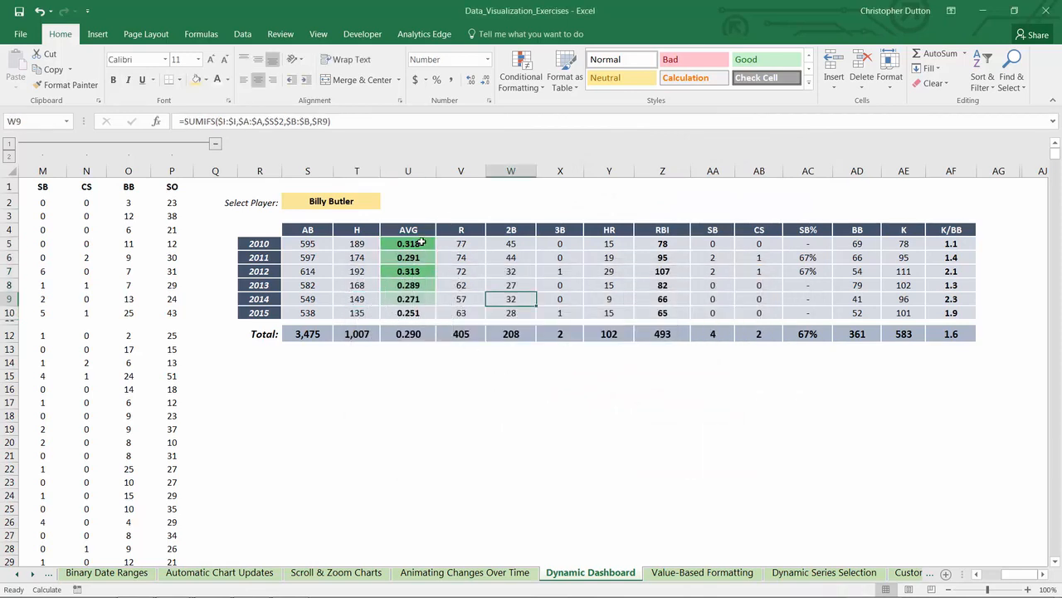
Step: Copy the formatting of the AVG values in U5:U10 onto the RBI values in Z5:Z10 with Format Painter
drag(422, 242, 406, 312)
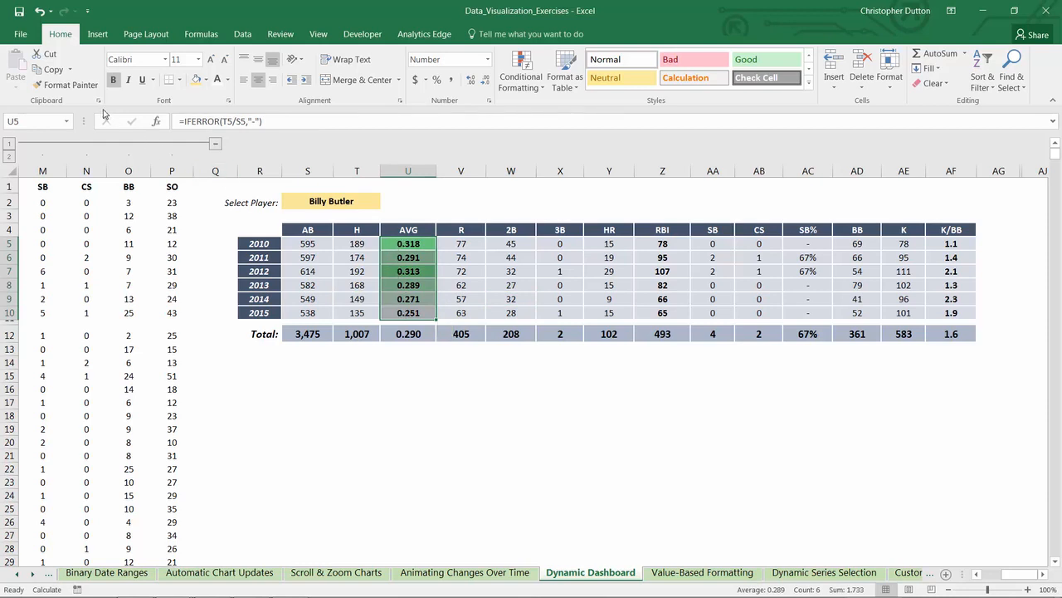
click(67, 85)
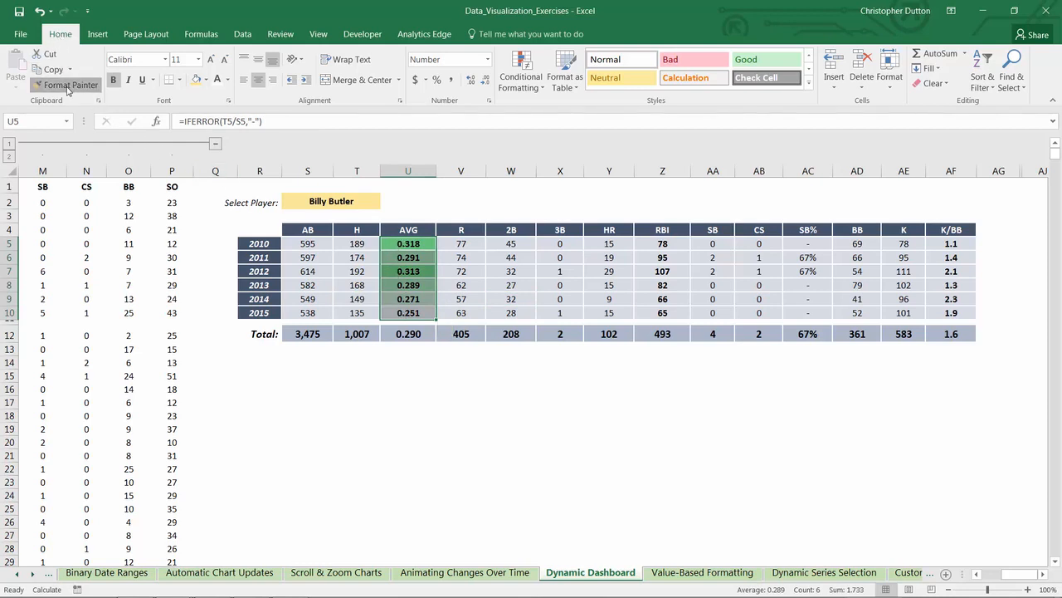
click(670, 243)
drag(670, 244, 693, 312)
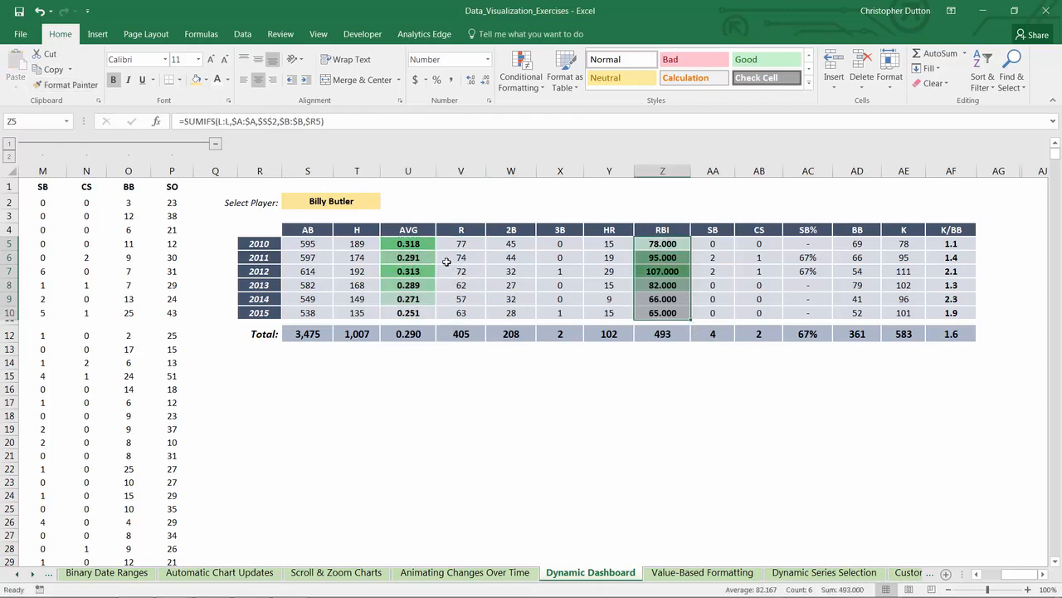
Step: Format the RBI values in Z5:Z10 as numbers with 0 decimal places
right_click(665, 245)
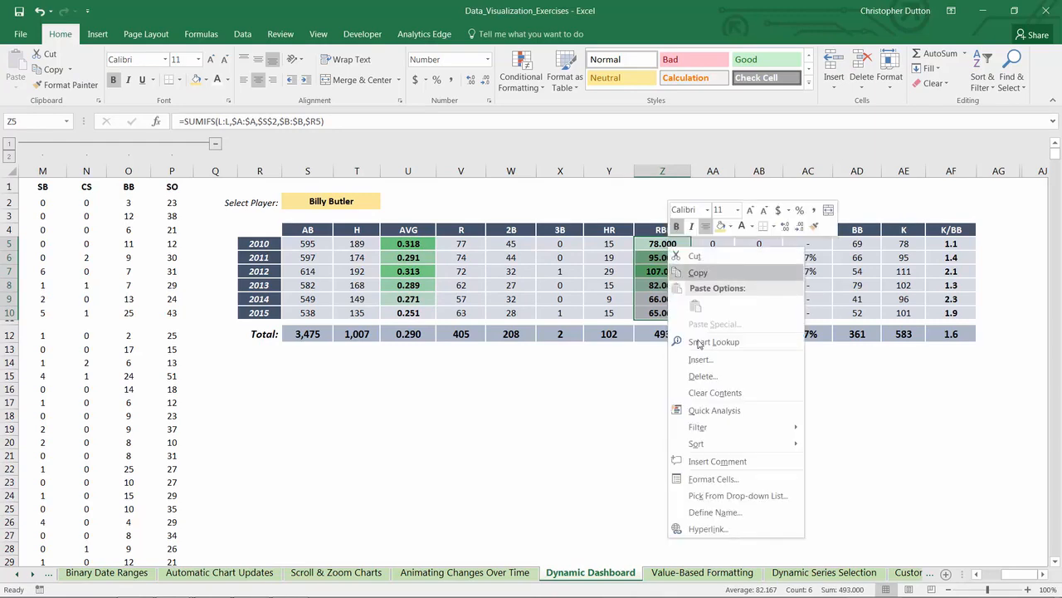
click(718, 475)
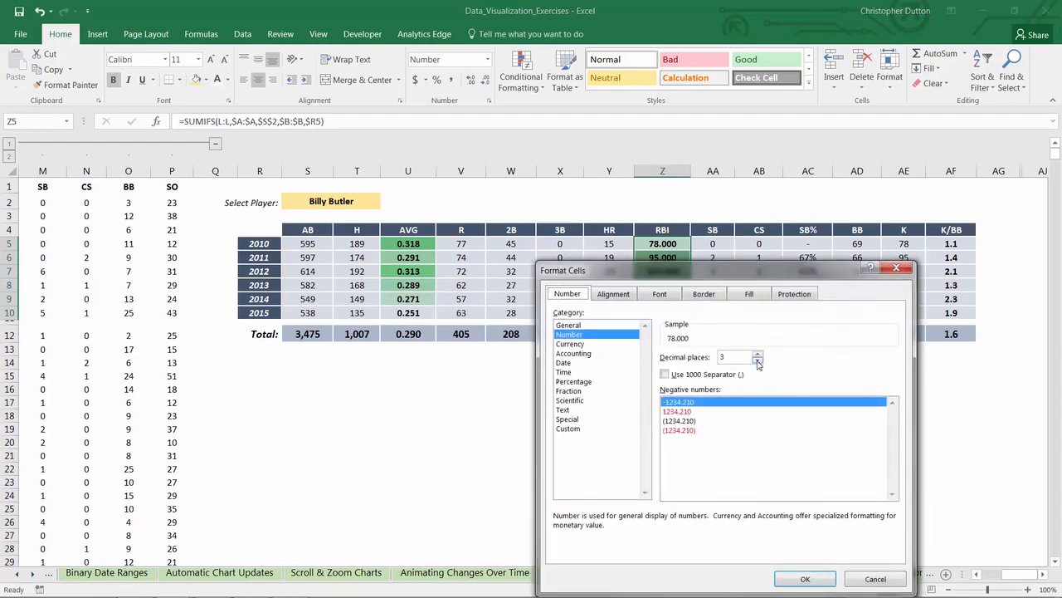
click(757, 362)
click(757, 361)
click(757, 362)
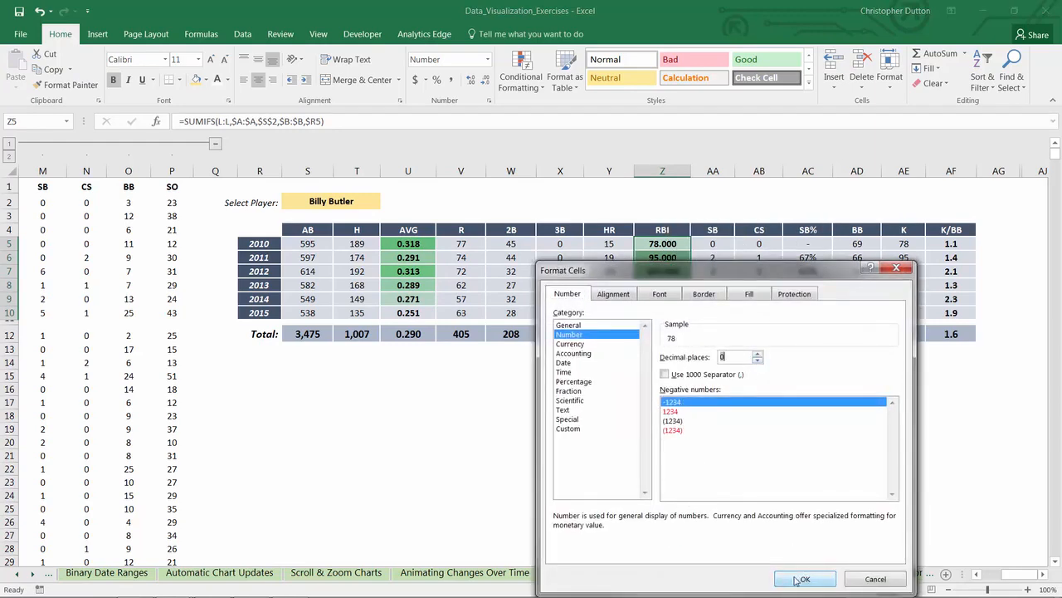
click(803, 579)
click(666, 413)
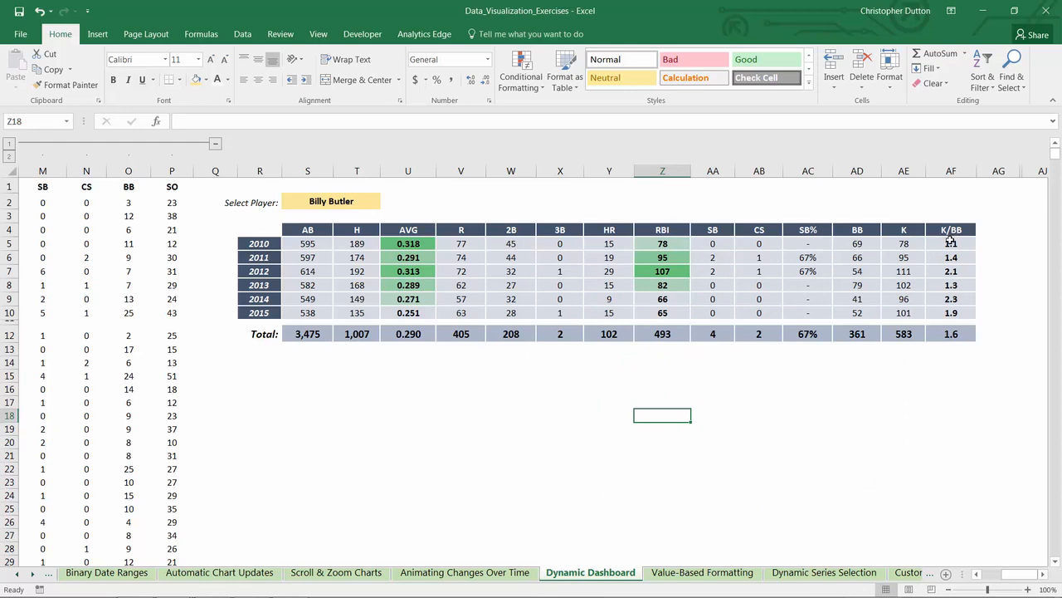
Step: Apply the White - Green color scale to the yearly K/BB values in AF5:AF10 so lower ratios are greener
drag(951, 241, 951, 313)
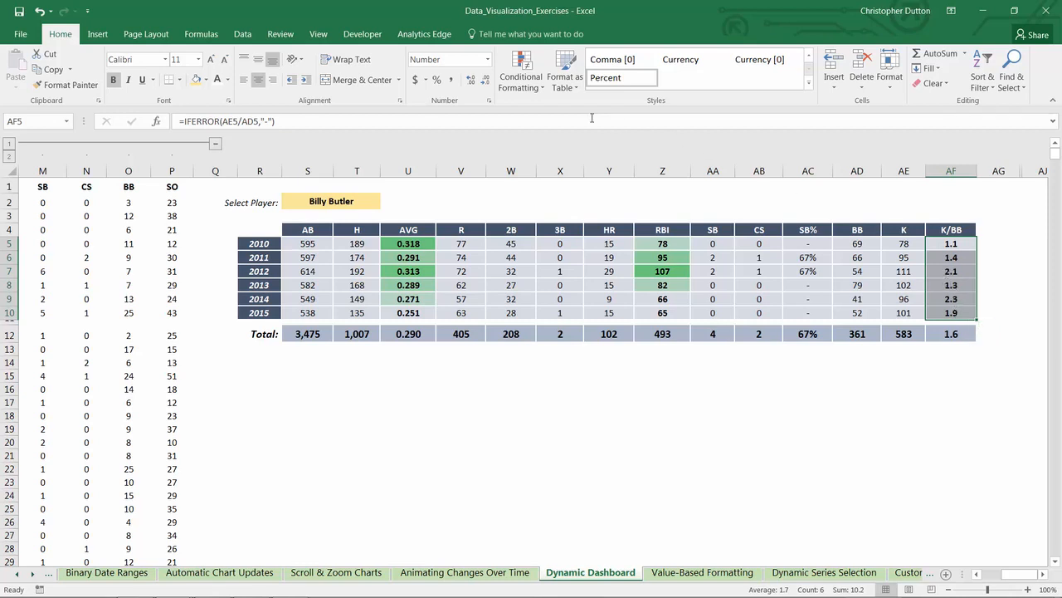
click(526, 88)
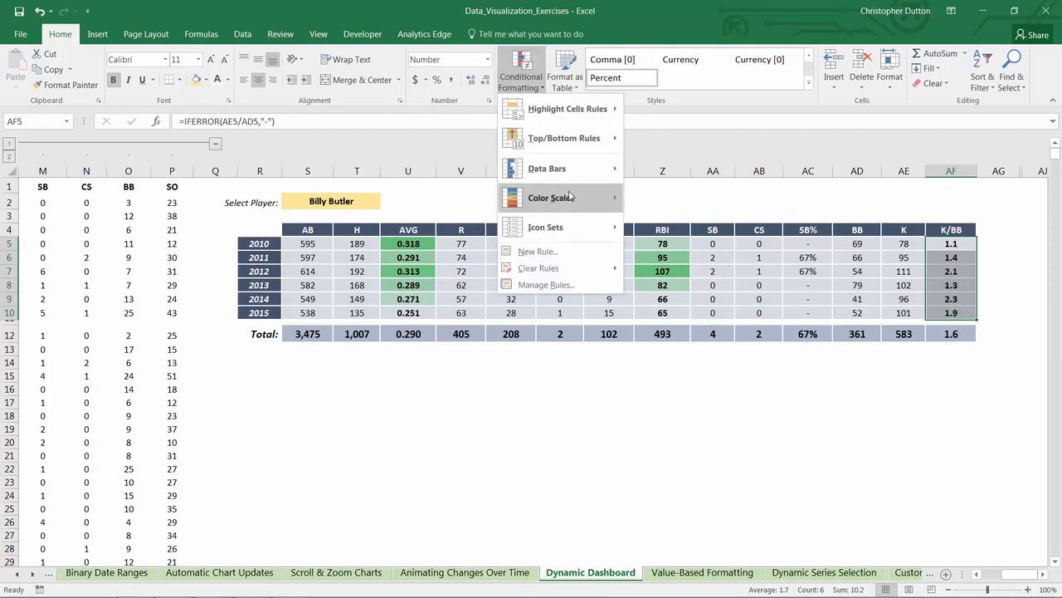
mouse_move(570, 197)
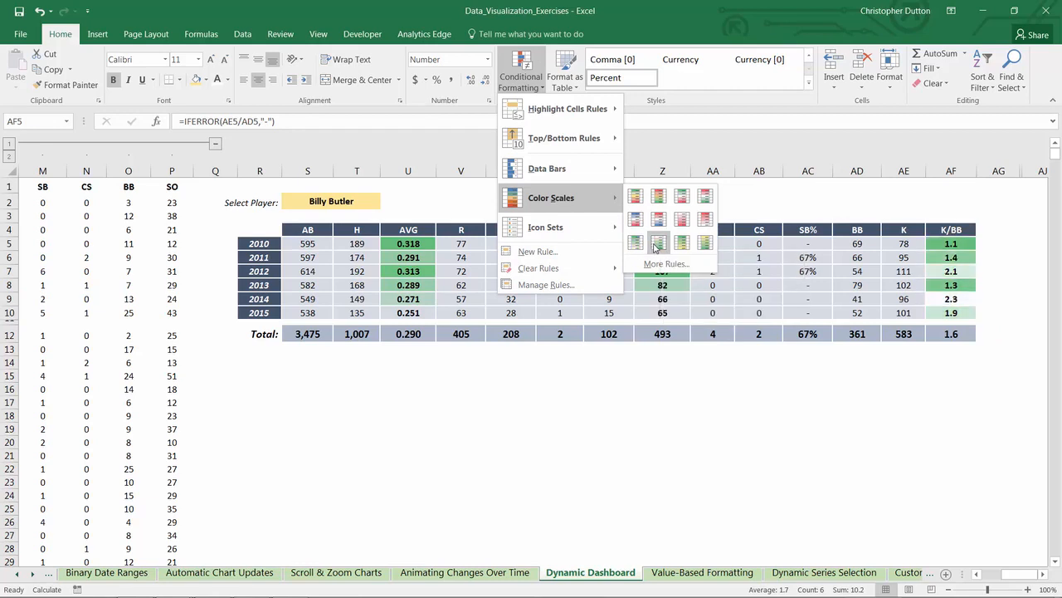
click(657, 243)
Step: Edit the K/BB color scale rule for AF5:AF10 so its maximum color is the light blue-gray theme color matching the table background
click(522, 73)
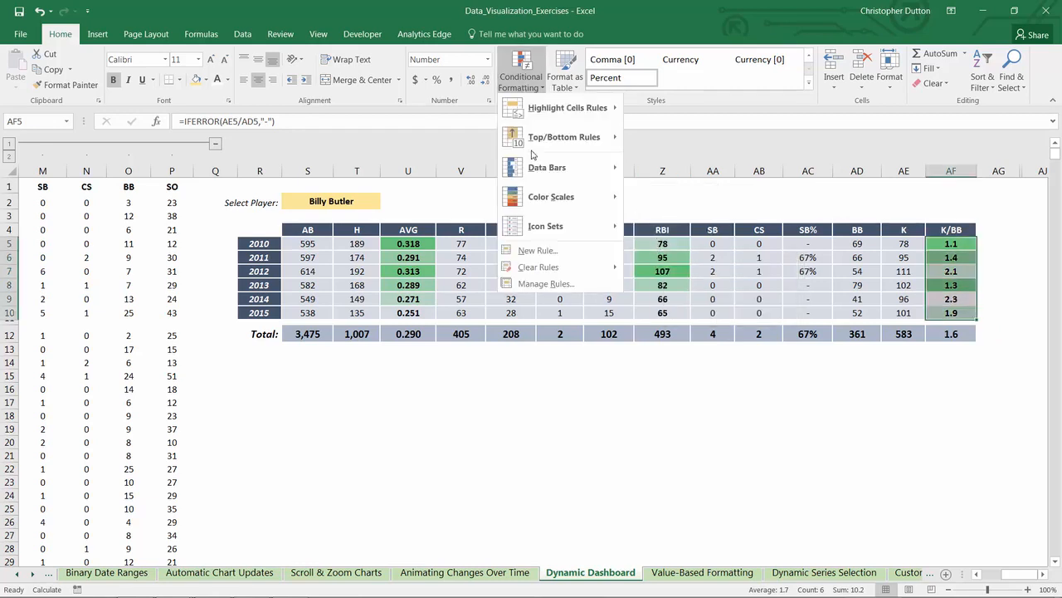
click(545, 284)
click(488, 349)
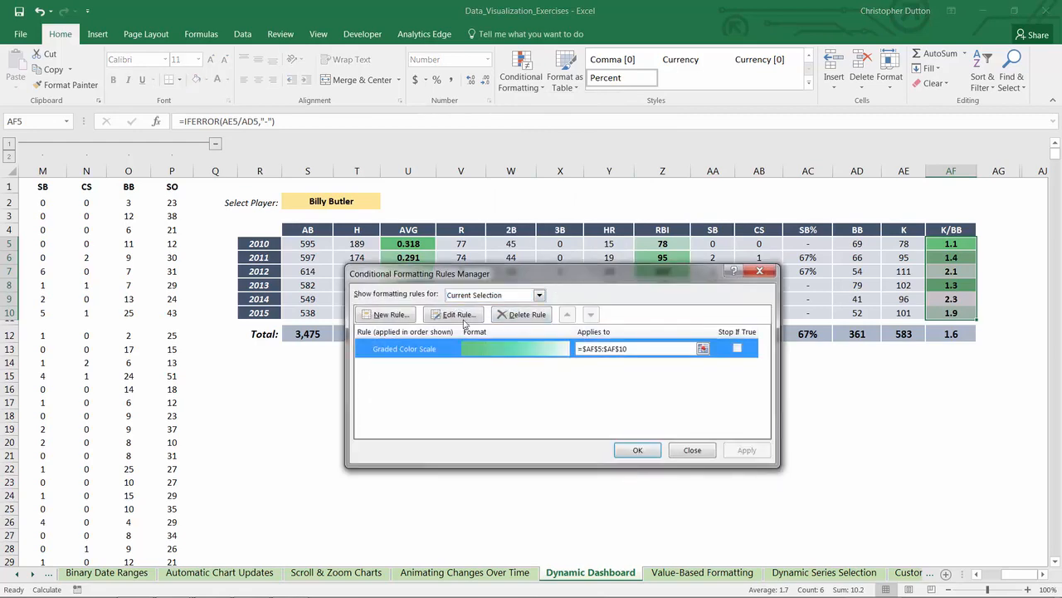
click(455, 314)
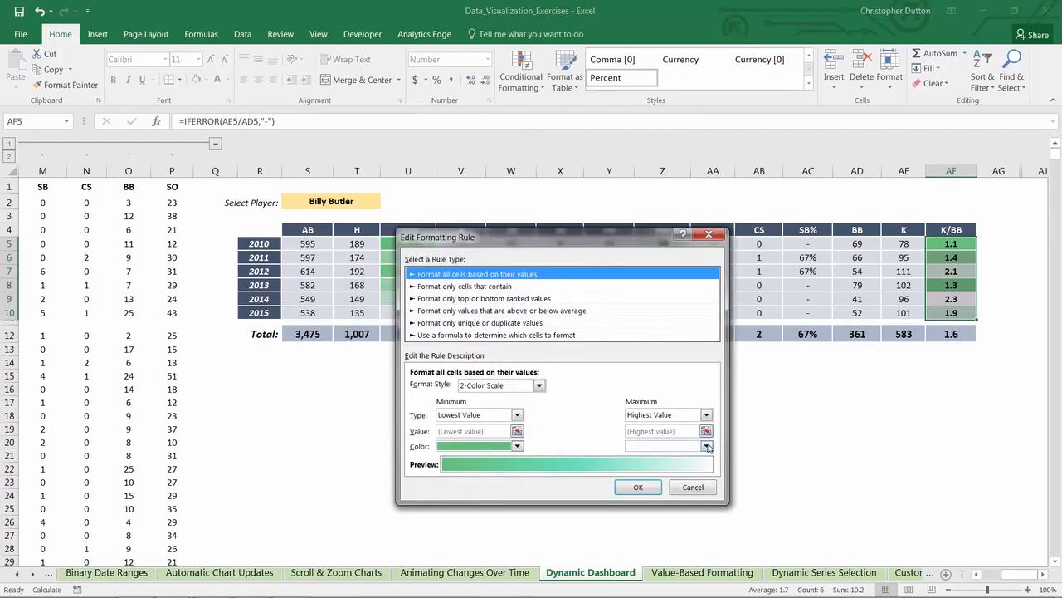
click(705, 446)
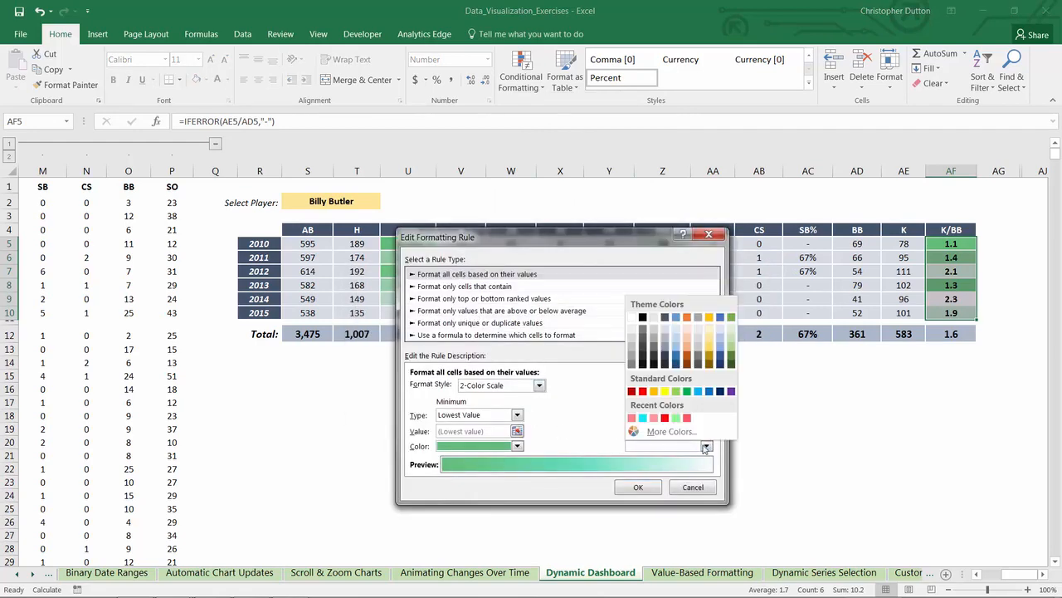
click(666, 333)
click(638, 487)
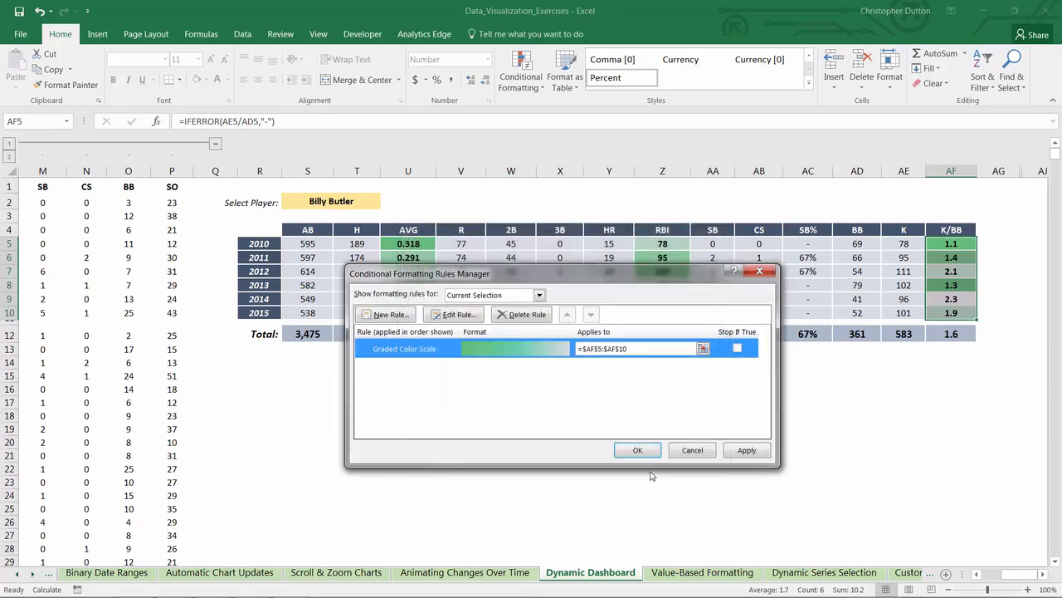
click(747, 449)
click(637, 450)
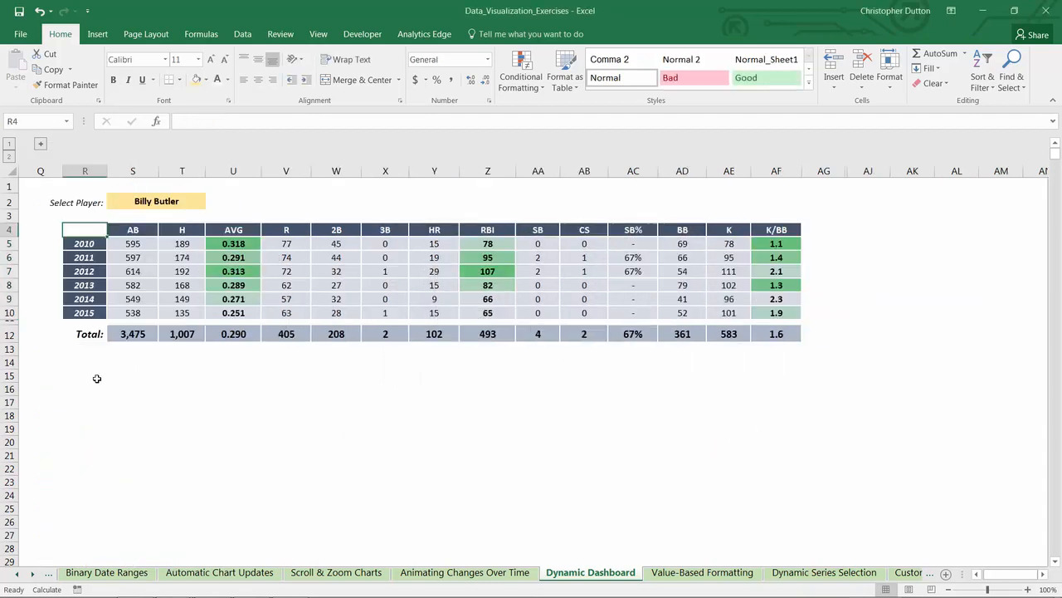
Step: Insert an empty 2-D clustered column chart and place it just below the totals row, starting at column R
click(107, 376)
click(99, 35)
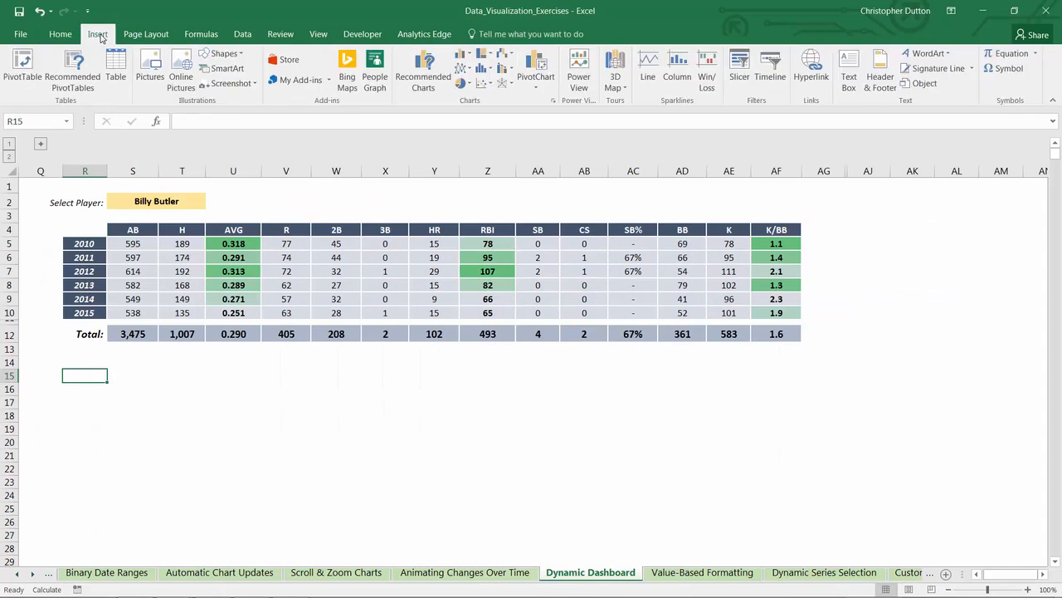
click(463, 53)
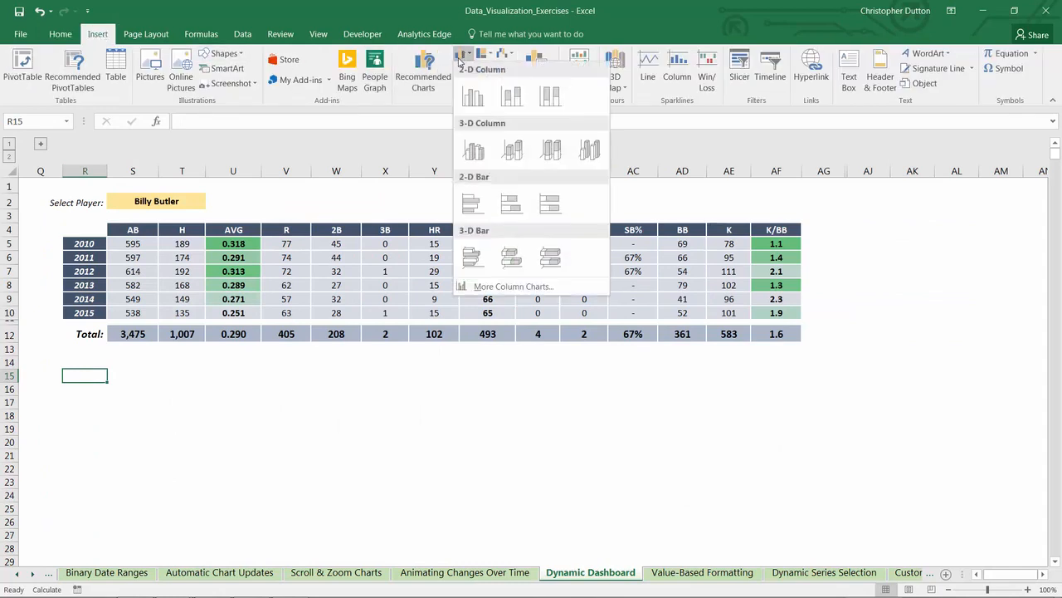
click(474, 103)
drag(651, 296, 293, 374)
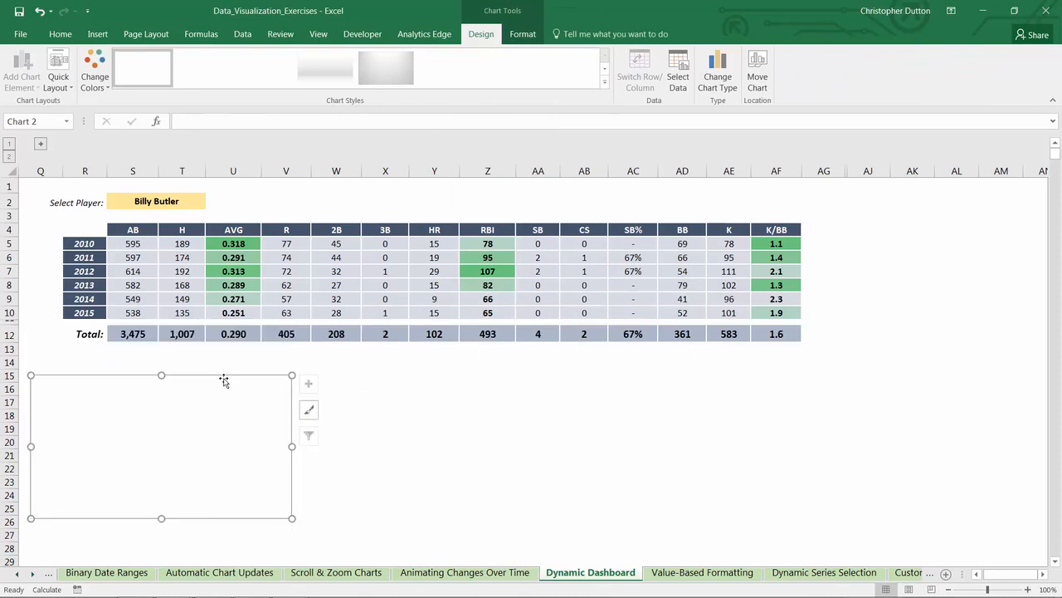
drag(214, 378, 244, 364)
Step: Add a data series to the empty chart named from T4 (H) with the yearly hits in T5:T10 as values
right_click(223, 400)
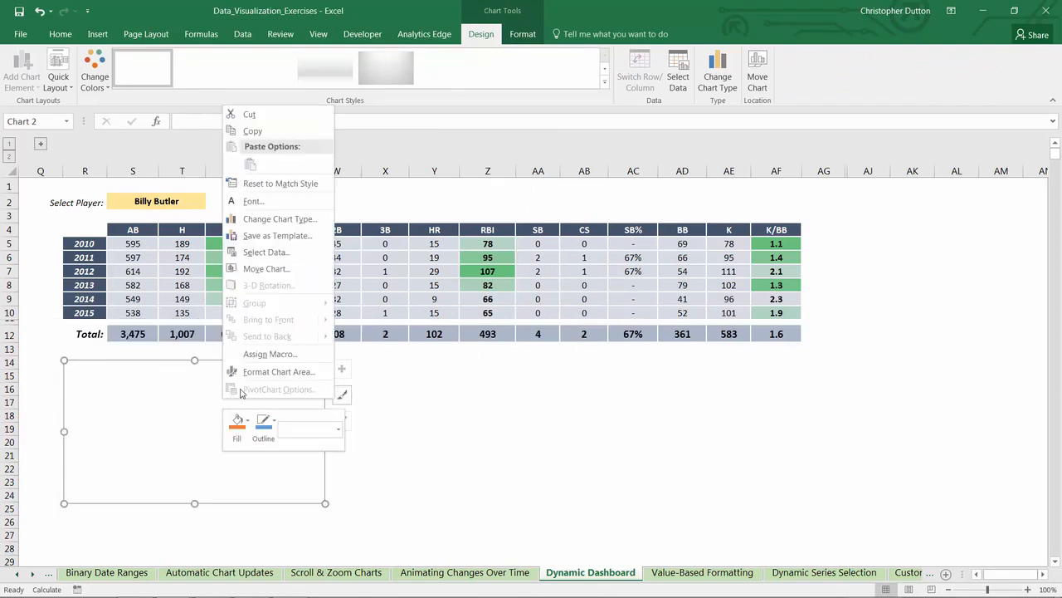
click(266, 251)
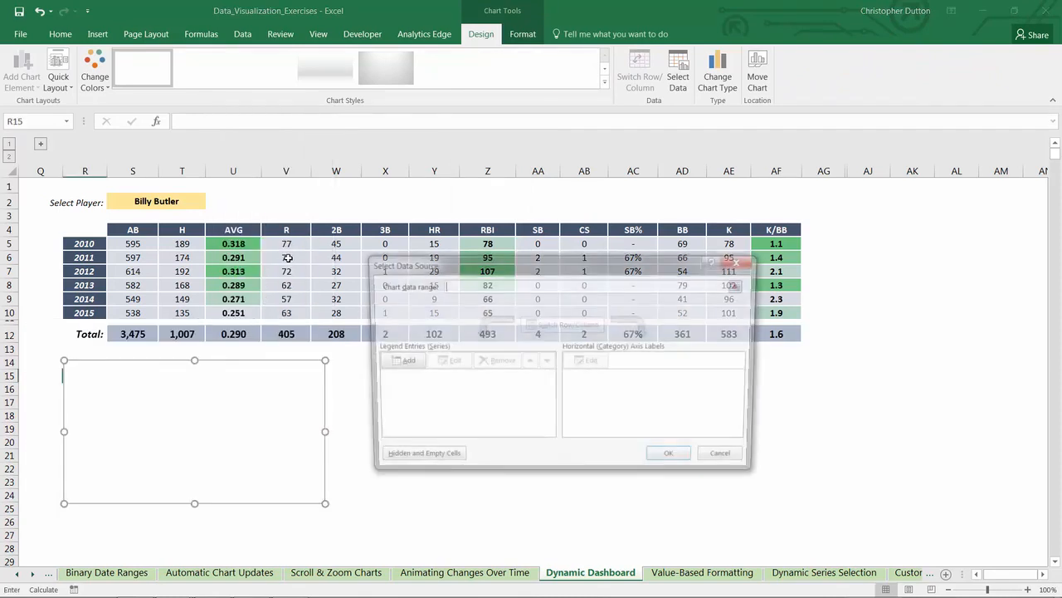
click(403, 368)
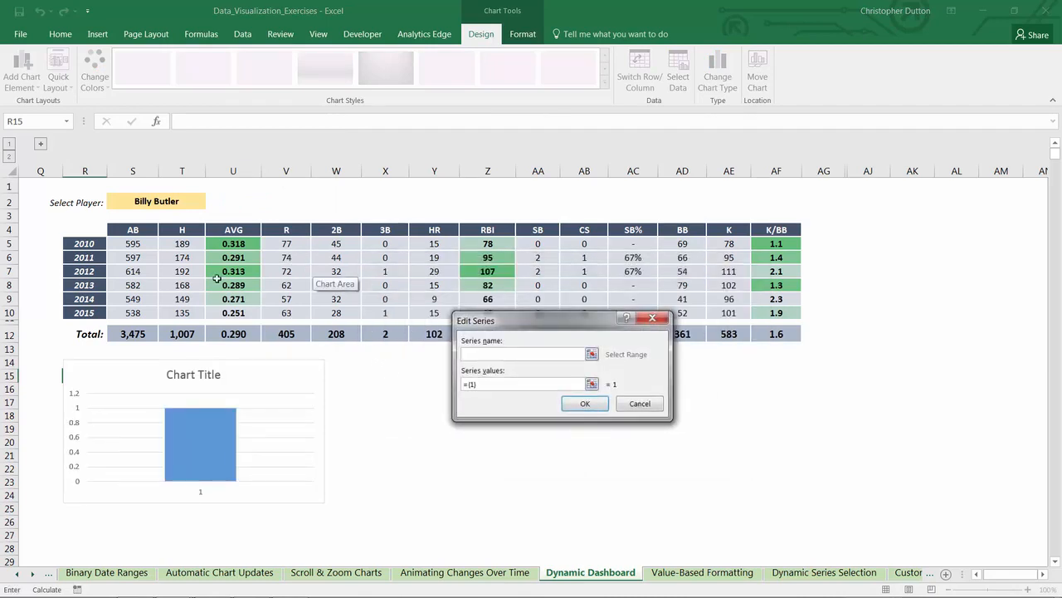
click(179, 229)
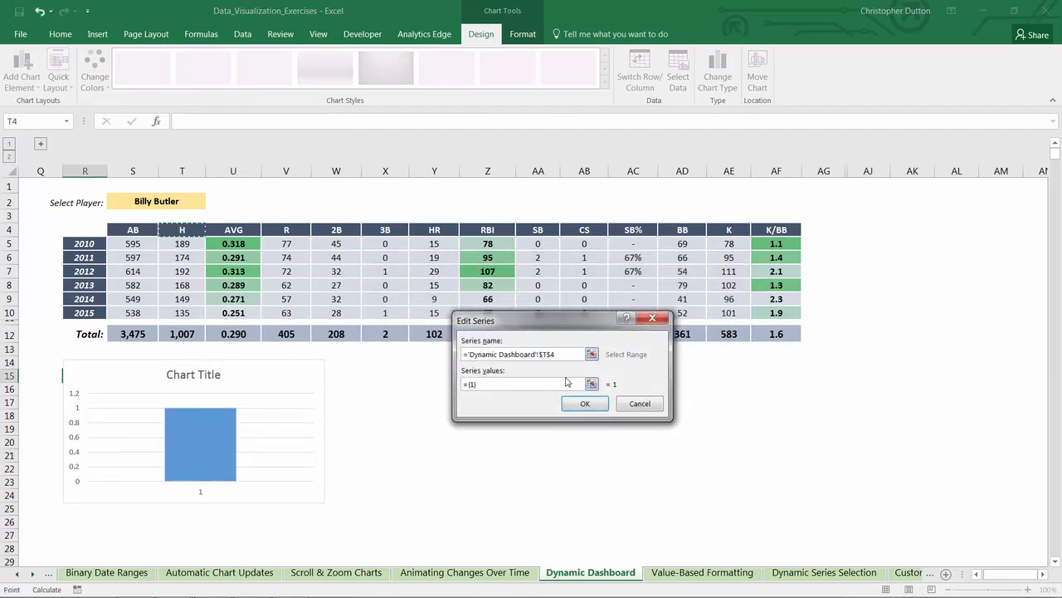
click(593, 385)
drag(182, 243, 182, 312)
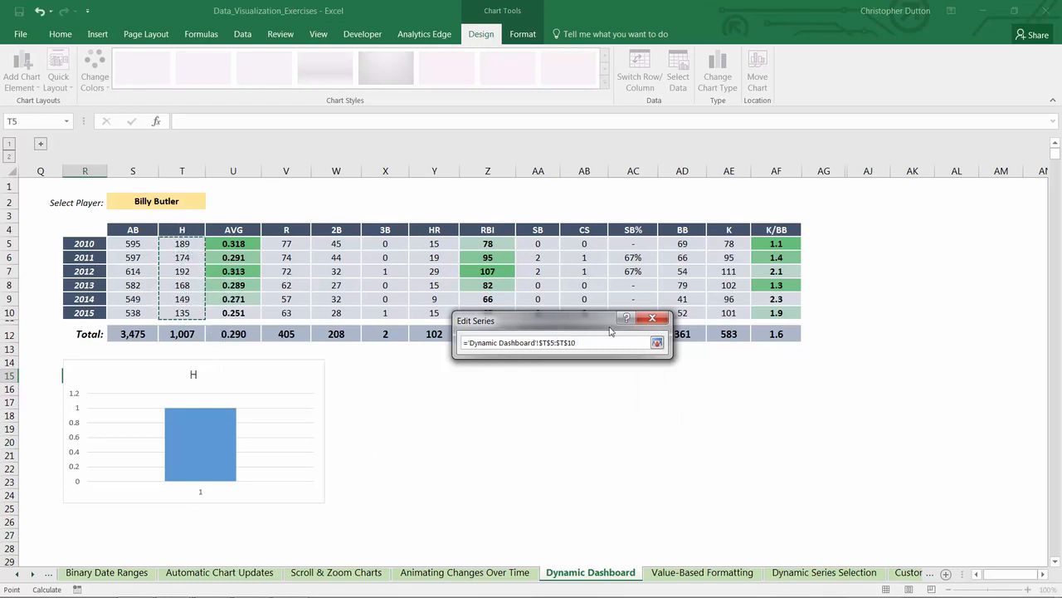
click(661, 346)
click(637, 406)
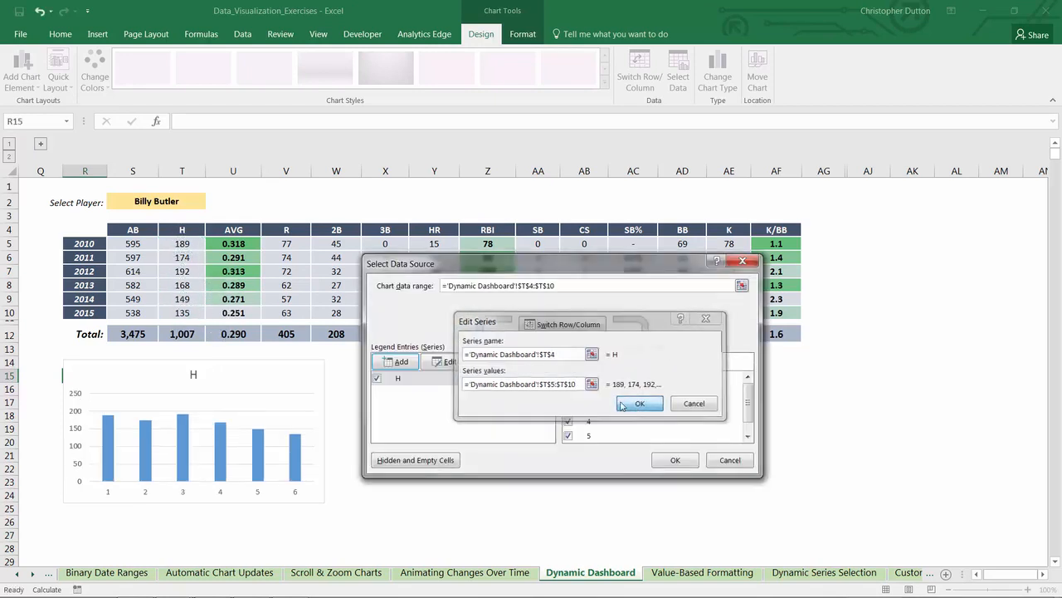
Step: Set the horizontal axis labels of the H series to the years in R5:R10
click(593, 363)
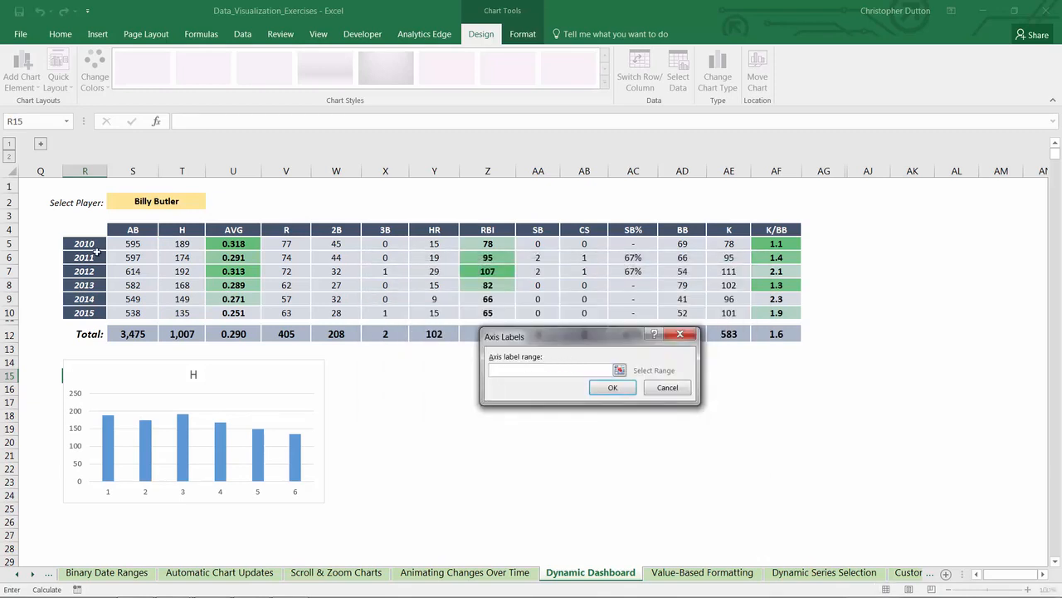
drag(94, 250, 94, 314)
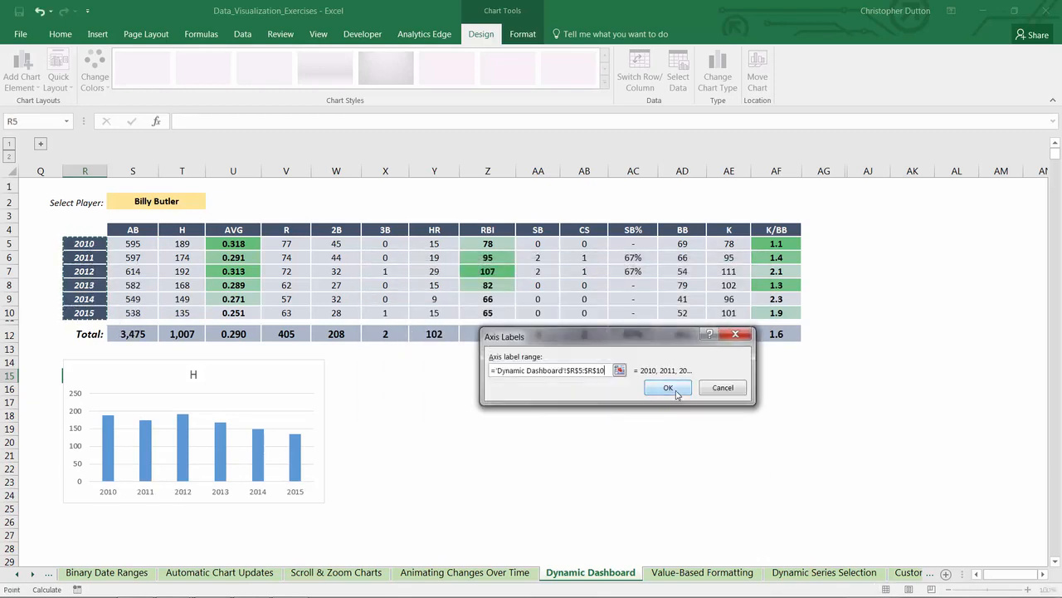
click(668, 389)
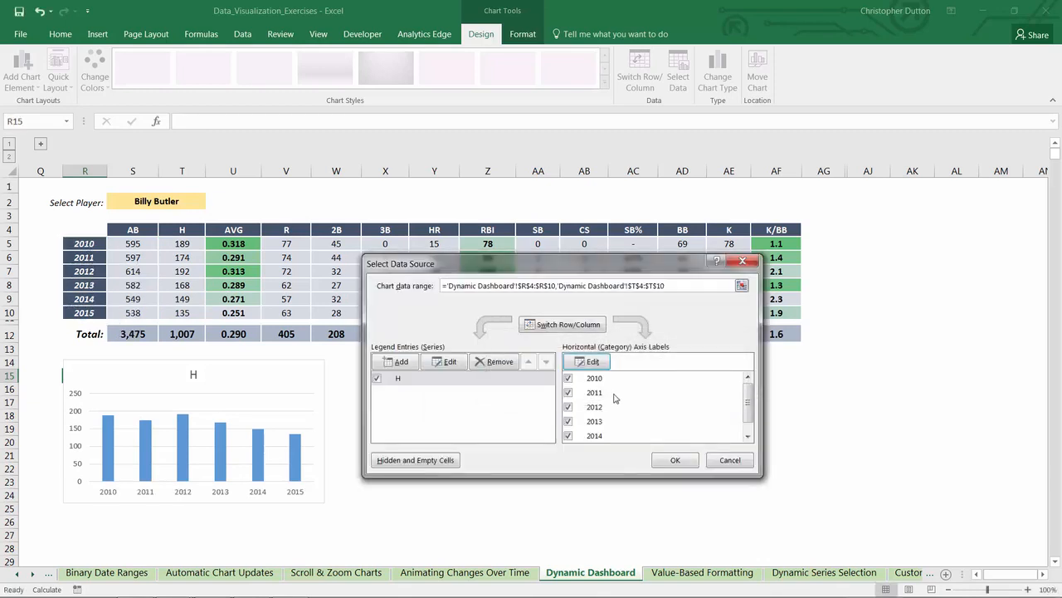
Step: Add a second chart series named from U4 (AVG) with the yearly averages in U5:U10 as values
click(397, 363)
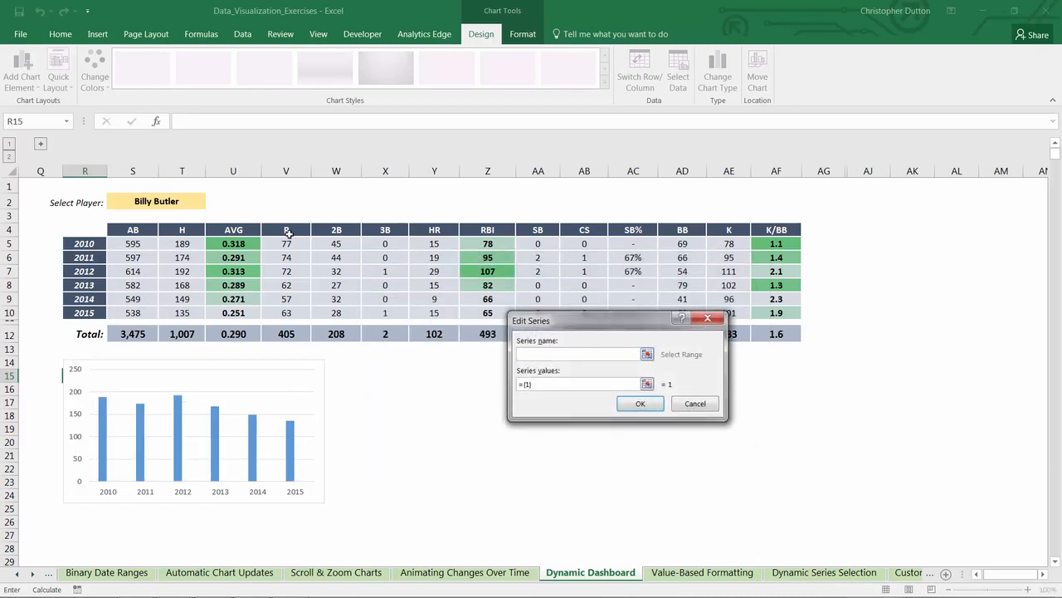
click(253, 230)
click(646, 383)
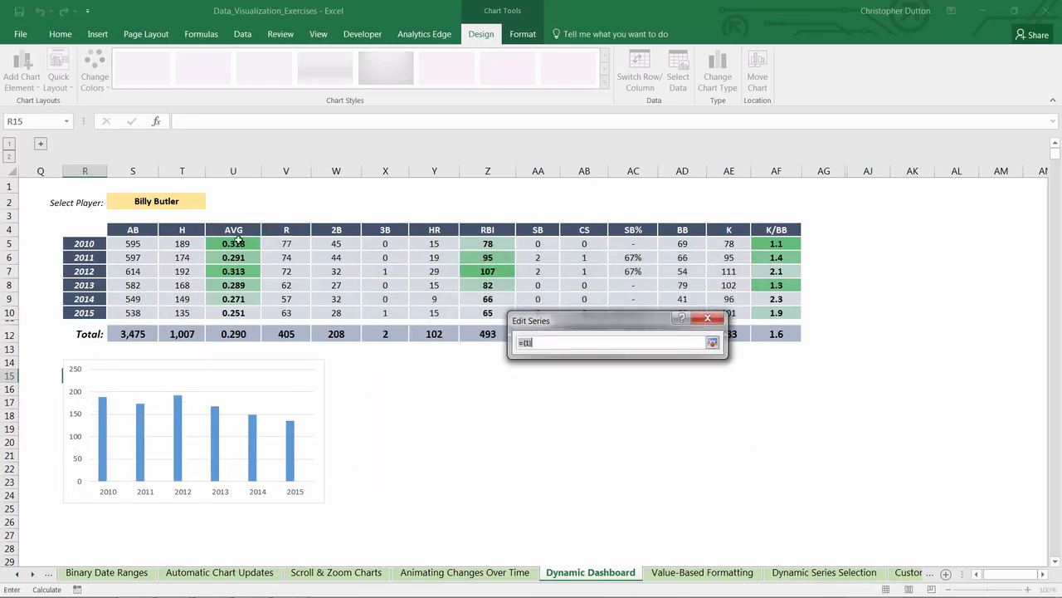
drag(236, 242, 249, 307)
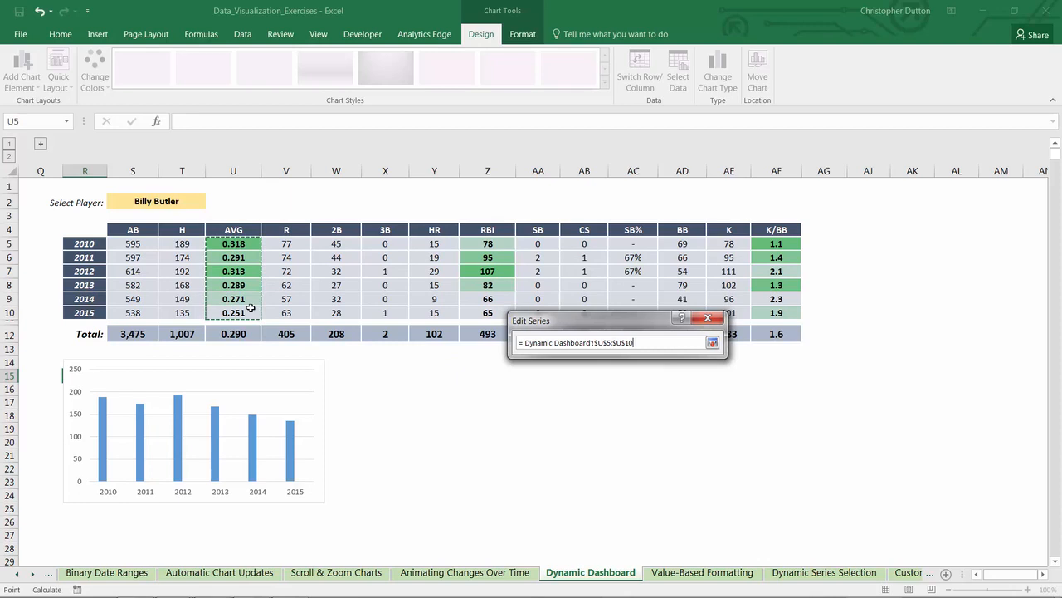
click(712, 342)
click(700, 403)
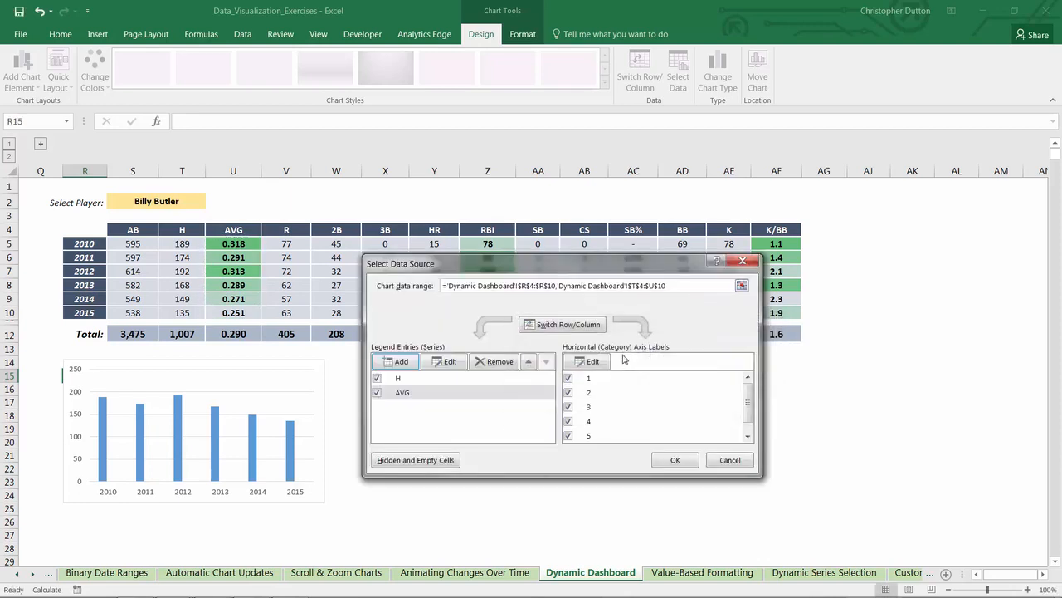
Step: Assign the years in R5:R10 as category labels for the AVG series and accept the chart's data source
click(588, 361)
drag(84, 243, 90, 313)
click(722, 387)
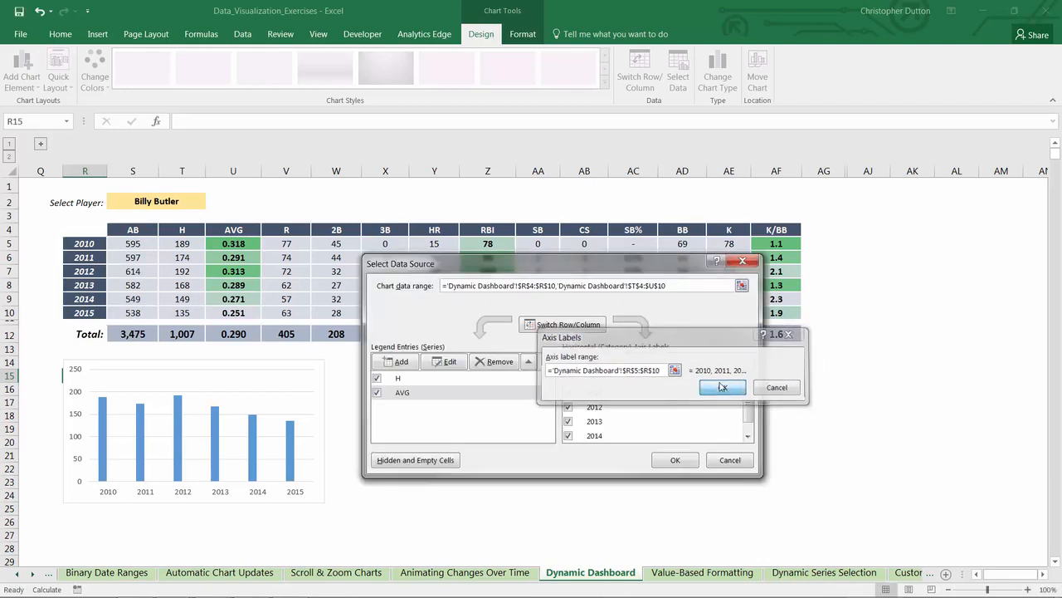
click(675, 459)
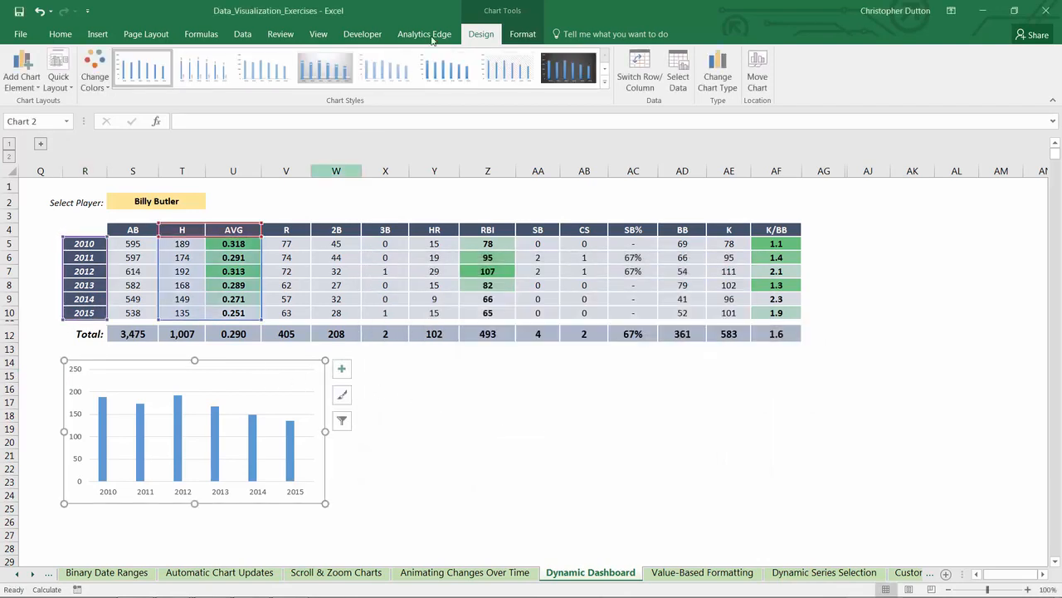
Step: Change the chart to a combo with H as clustered columns and AVG as a line on the secondary axis
click(717, 74)
click(342, 364)
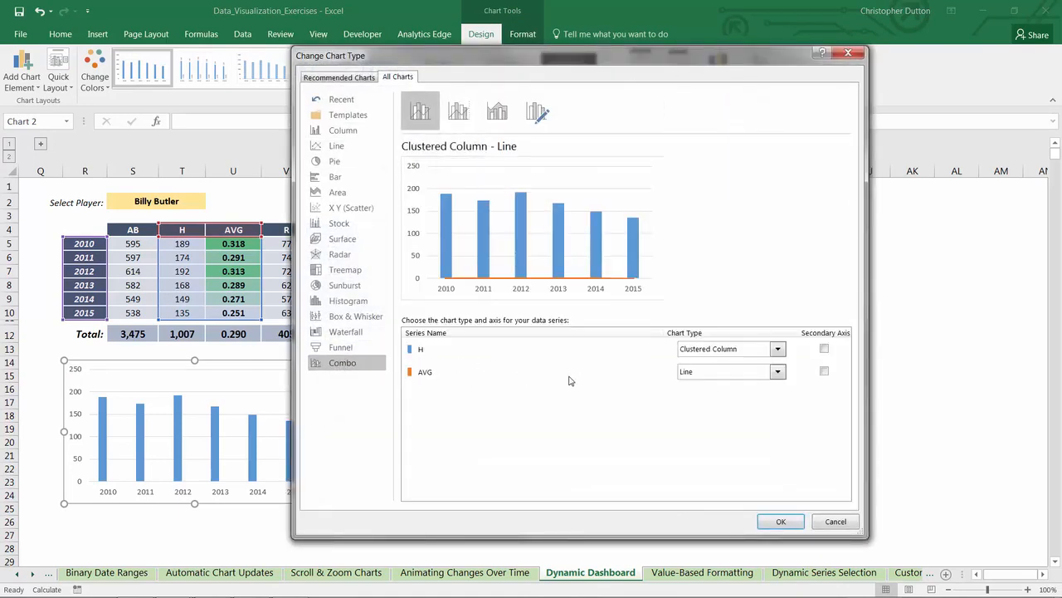
click(824, 372)
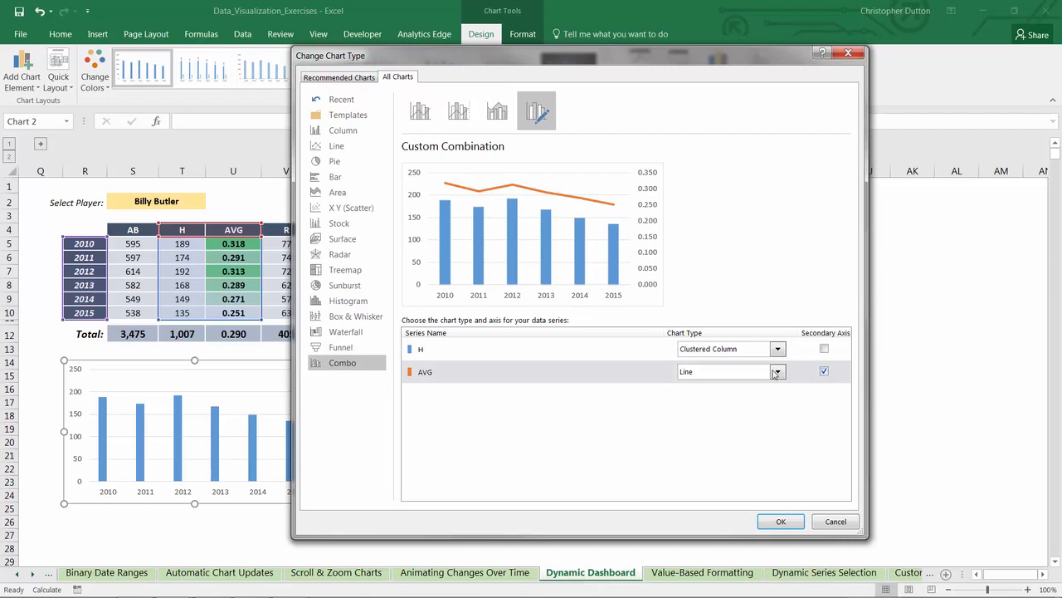
click(781, 522)
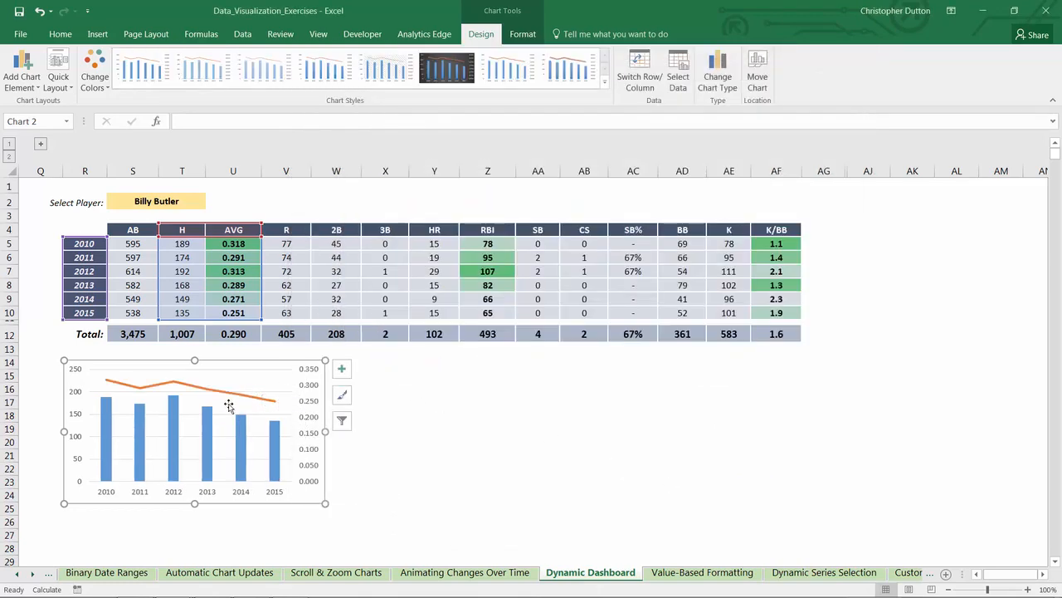
Step: Add a primary vertical axis title reading "Hits" in bold to the combo chart
click(23, 83)
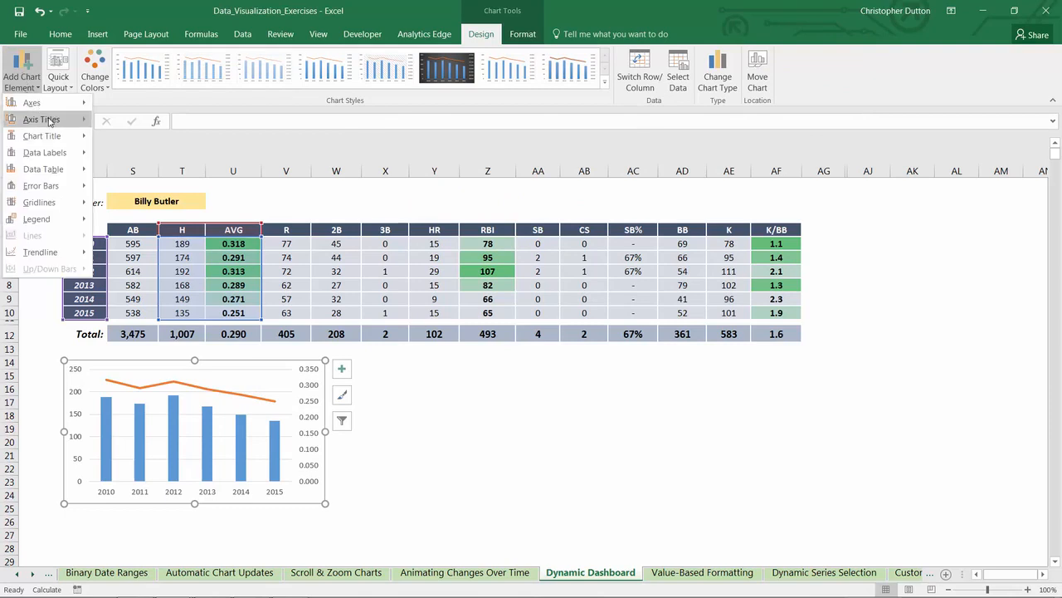
mouse_move(78, 124)
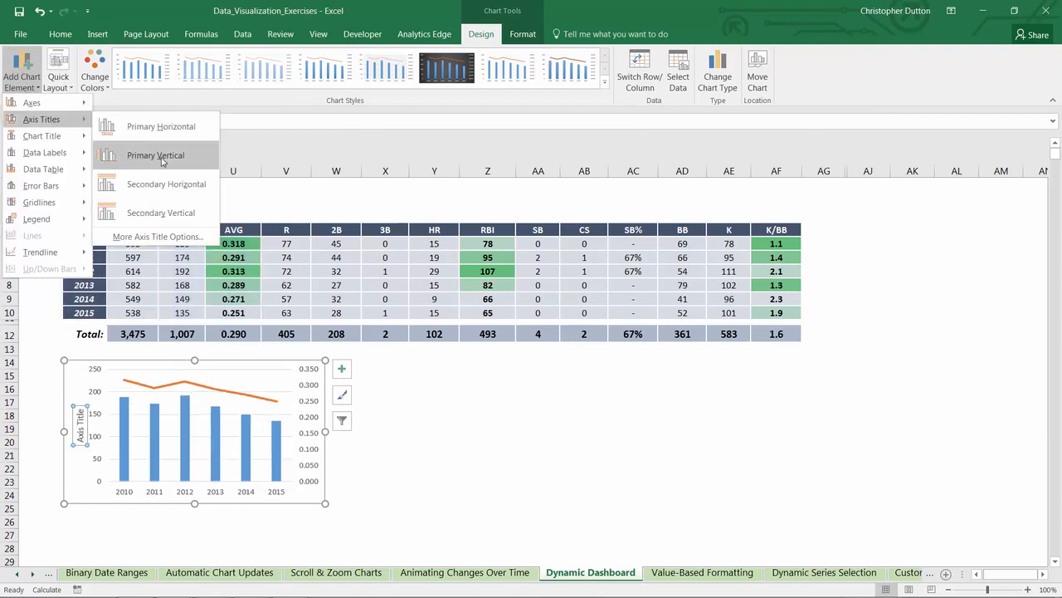
click(124, 155)
drag(80, 441, 80, 377)
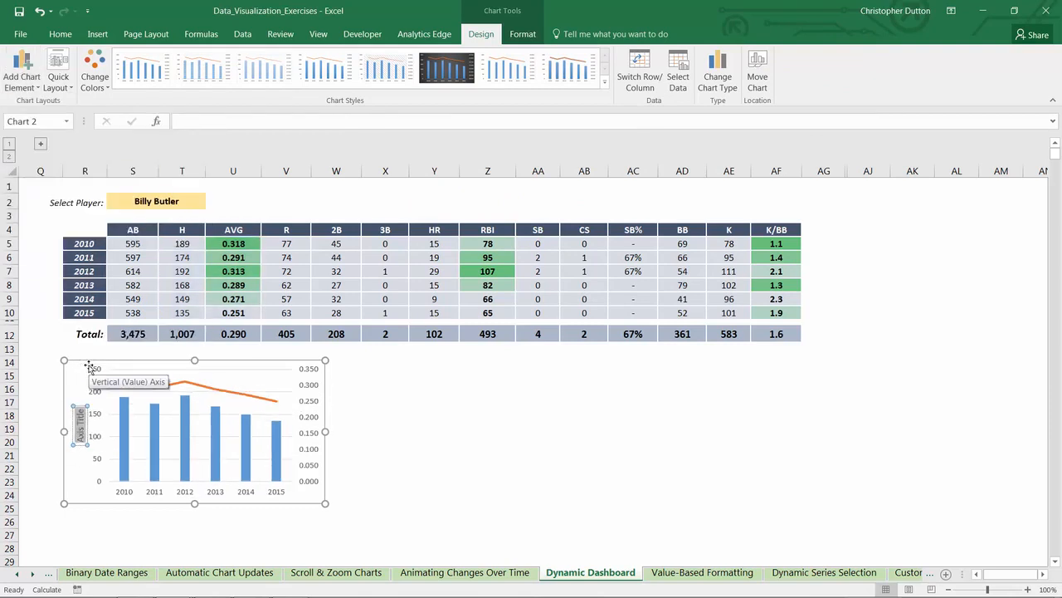
text(Hits)
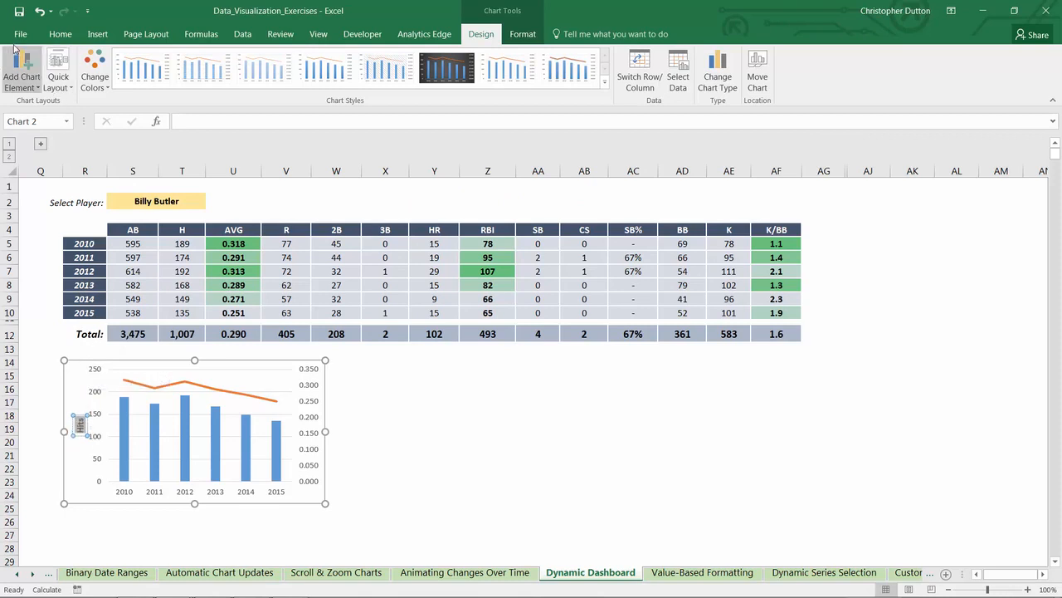
Step: Add a secondary vertical axis title reading "AVG" in bold to the combo chart
click(23, 70)
mouse_move(50, 119)
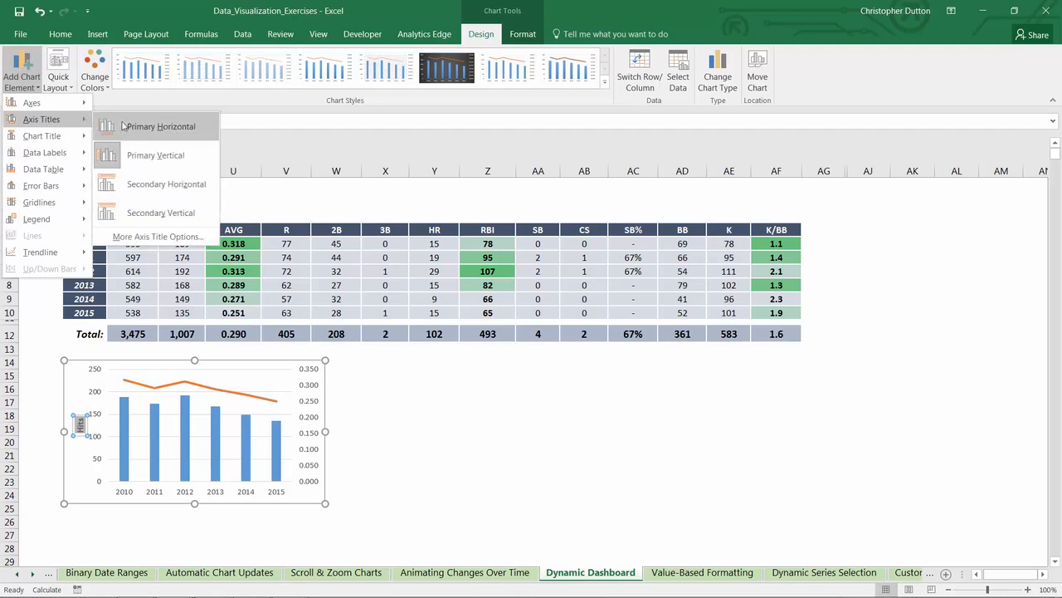
click(161, 213)
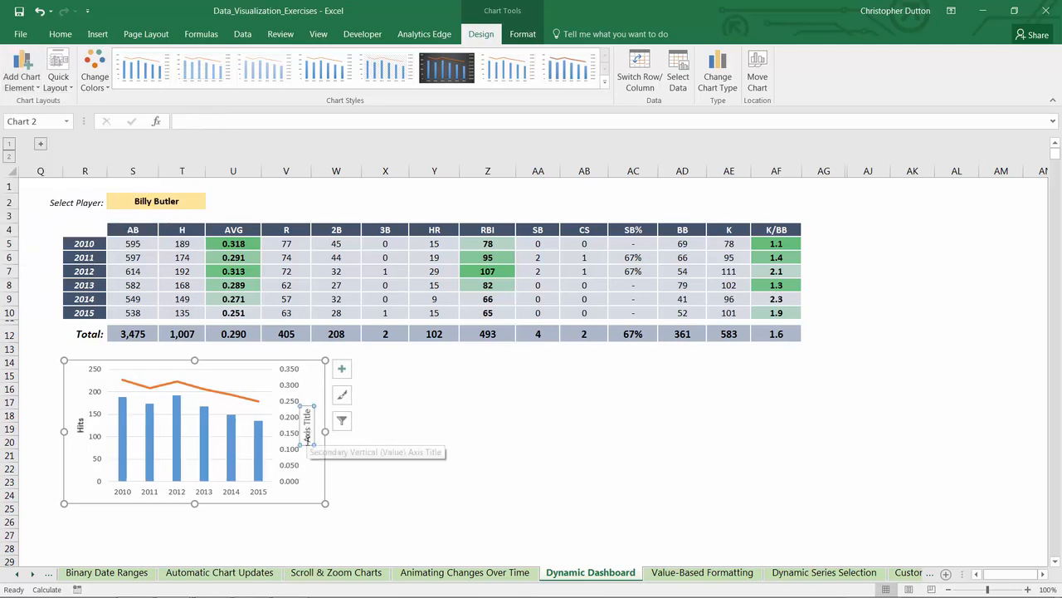
text(AVG)
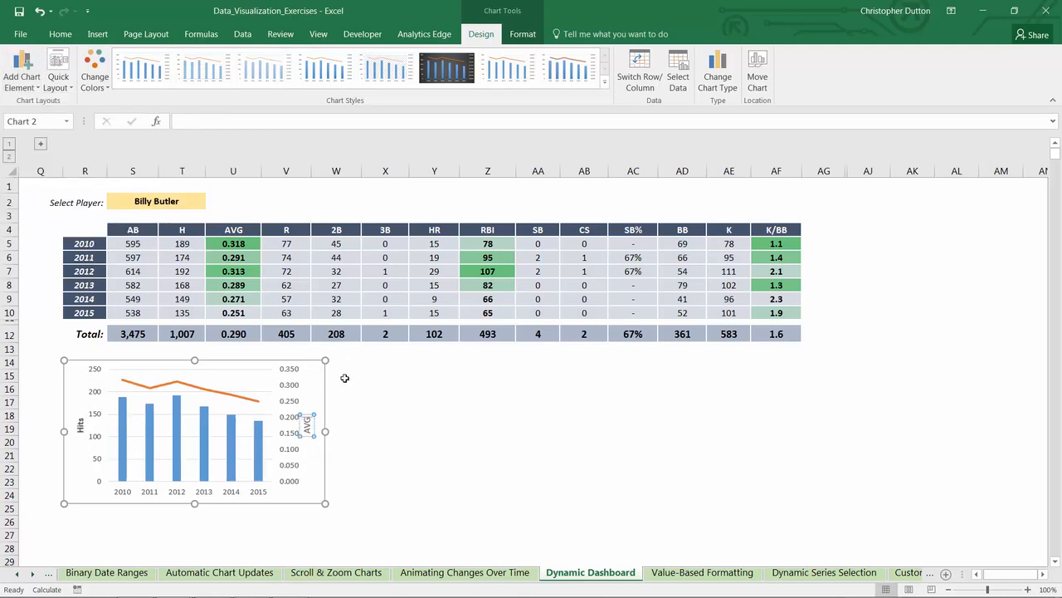
key(ctrl+a)
Step: Reduce the font size of the primary vertical axis labels to 8 and the secondary vertical axis labels to 7
click(95, 395)
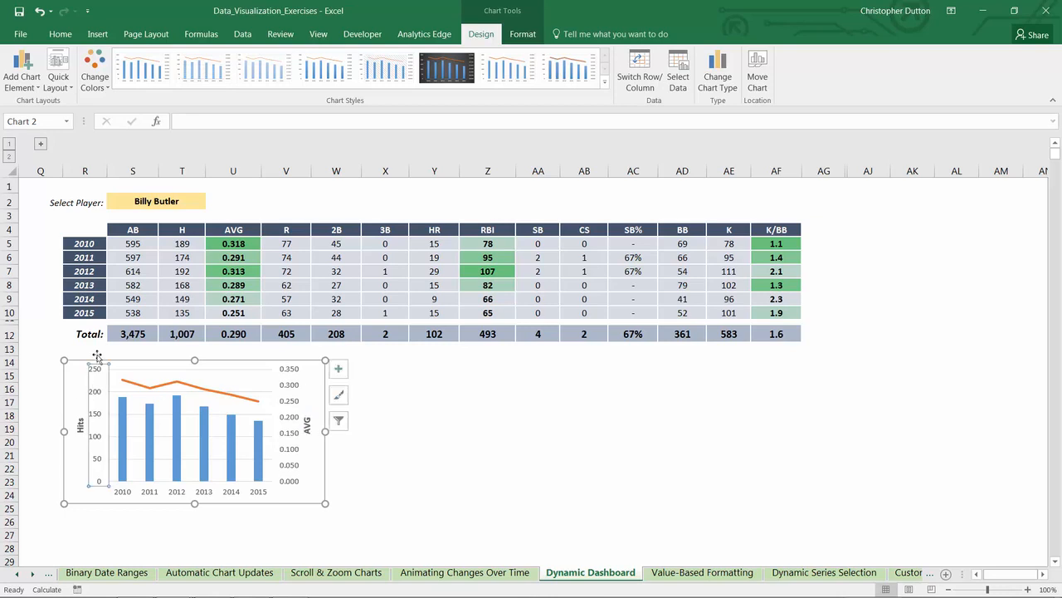
click(62, 34)
click(225, 59)
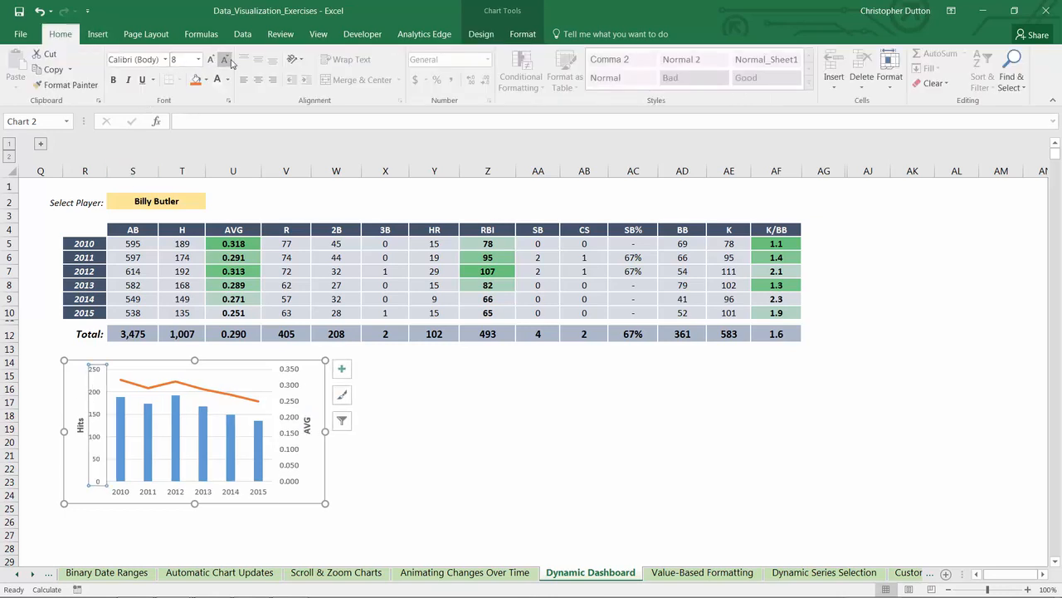
click(288, 376)
click(287, 390)
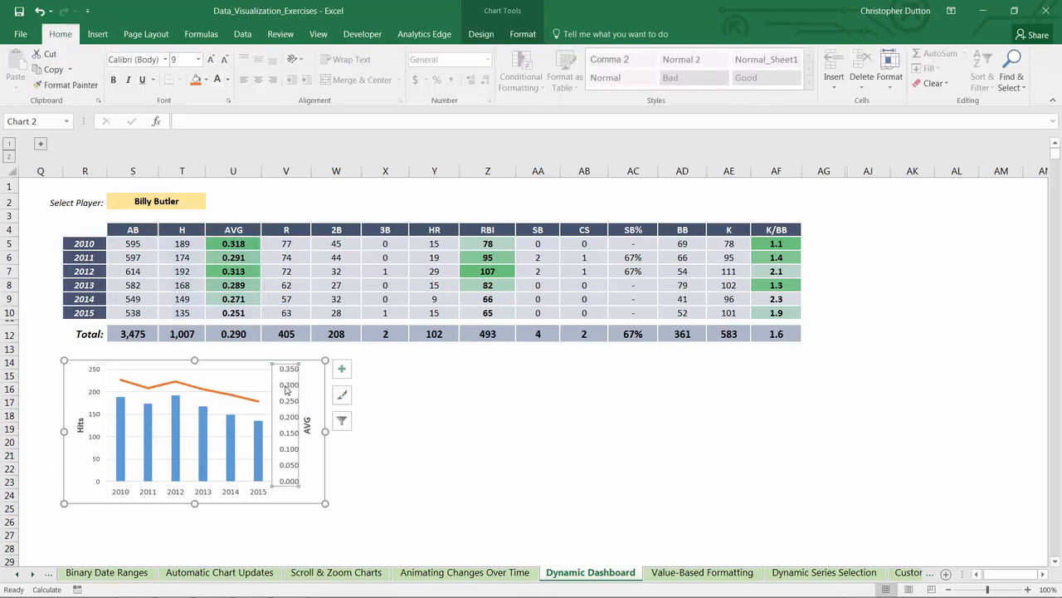
click(225, 59)
click(225, 59)
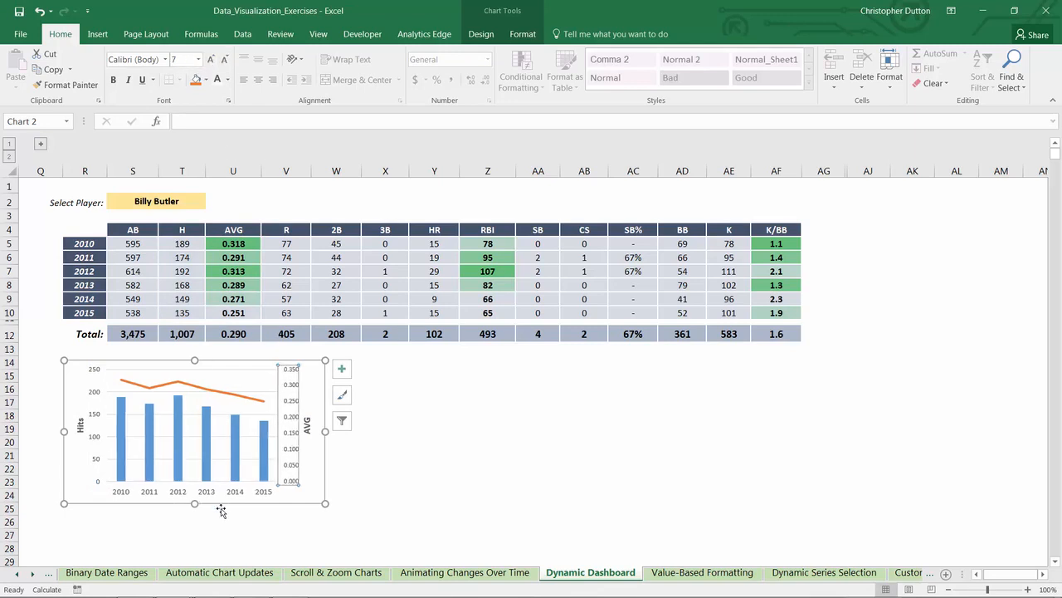
Step: Make the chart's horizontal axis year labels bold and reduce their font size to 8
click(208, 497)
click(114, 79)
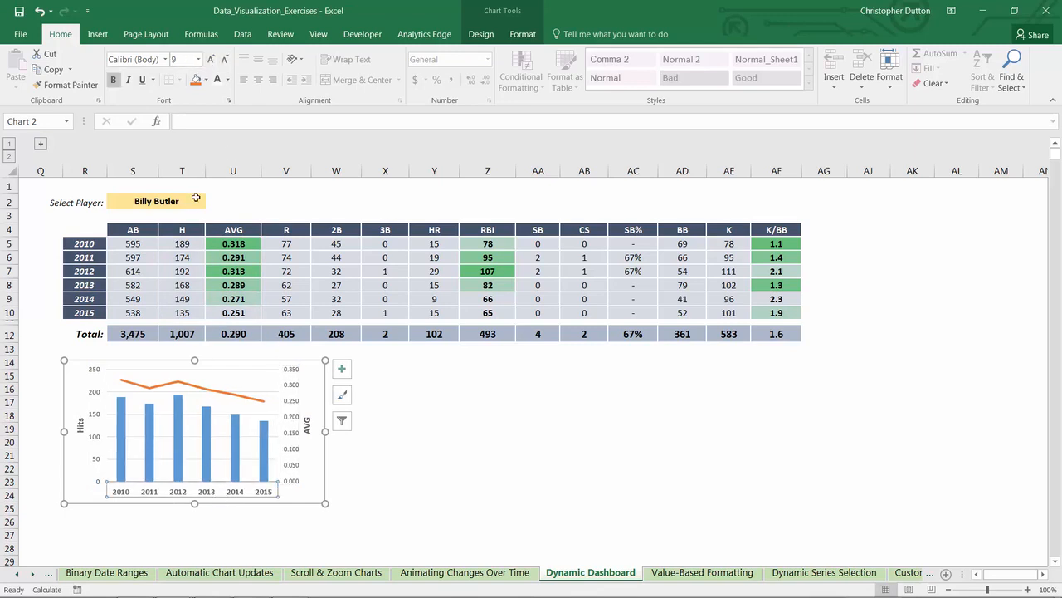
click(225, 59)
Step: Format the H columns with a gap width of 117% and a solid light blue-gray fill
right_click(183, 411)
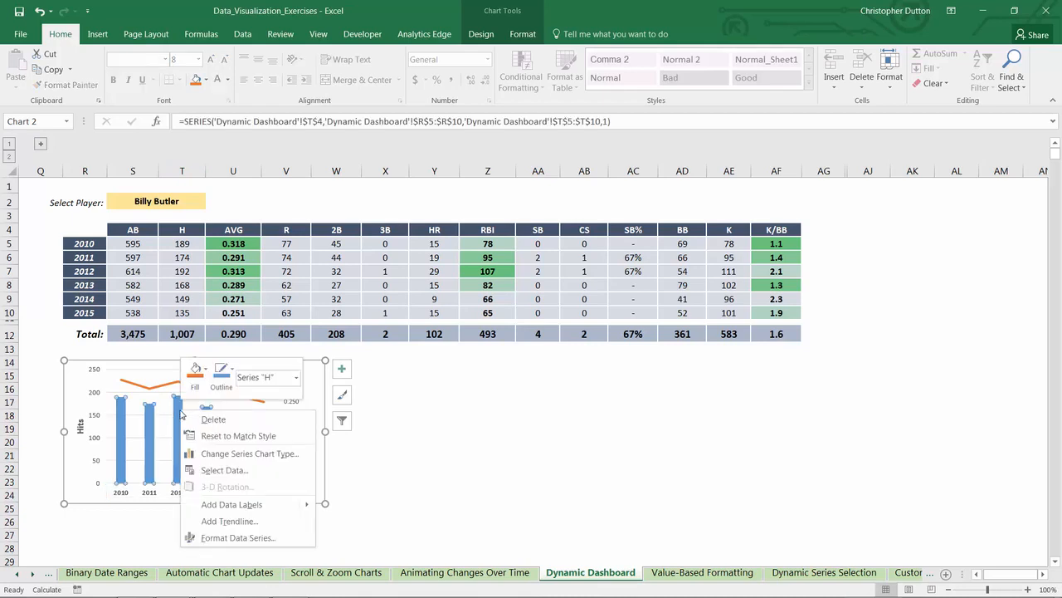
click(237, 539)
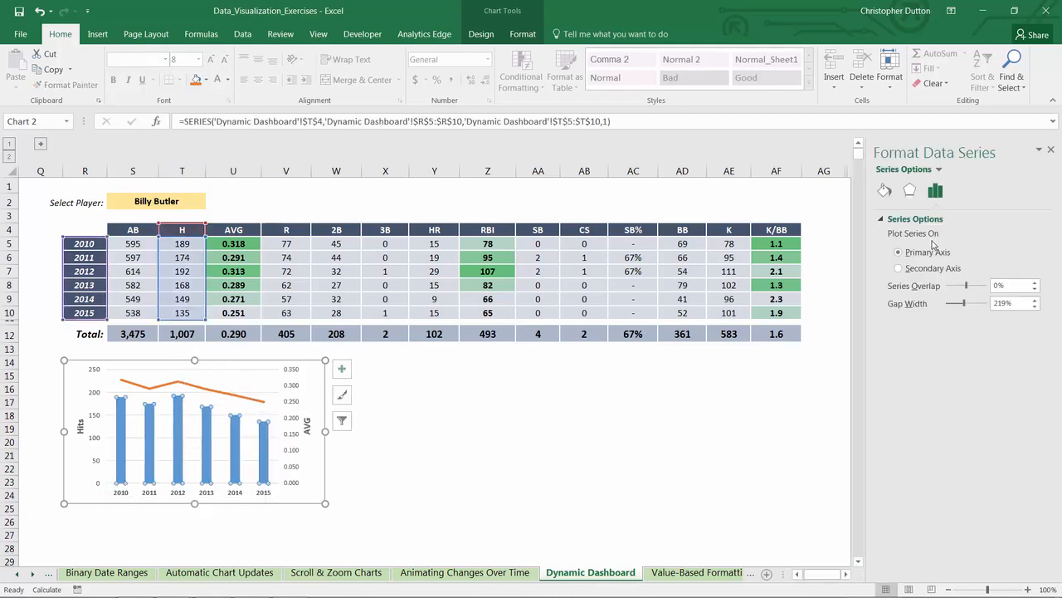
drag(962, 307, 960, 306)
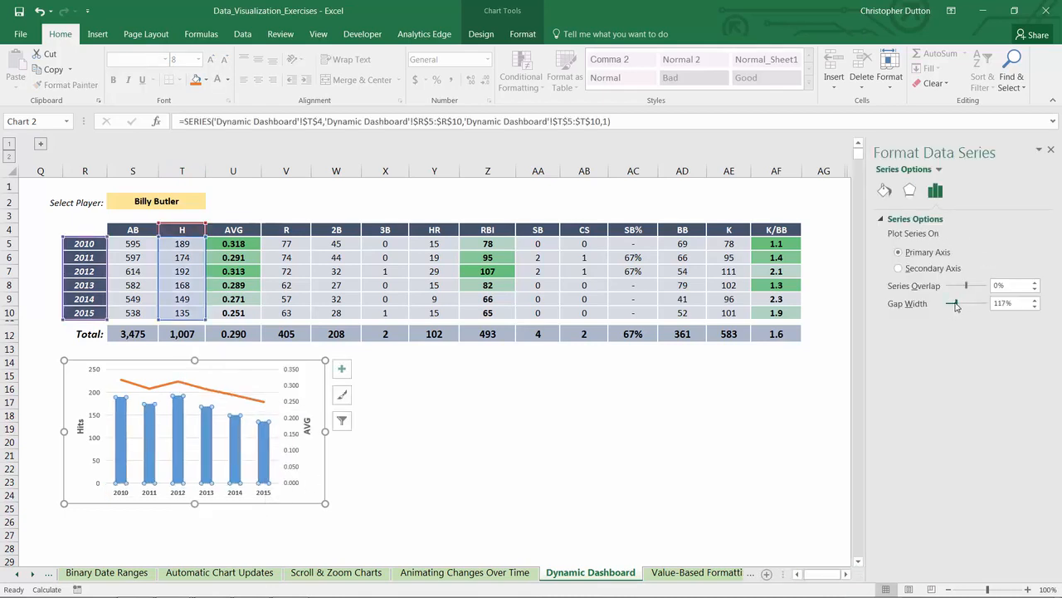
click(885, 190)
click(913, 254)
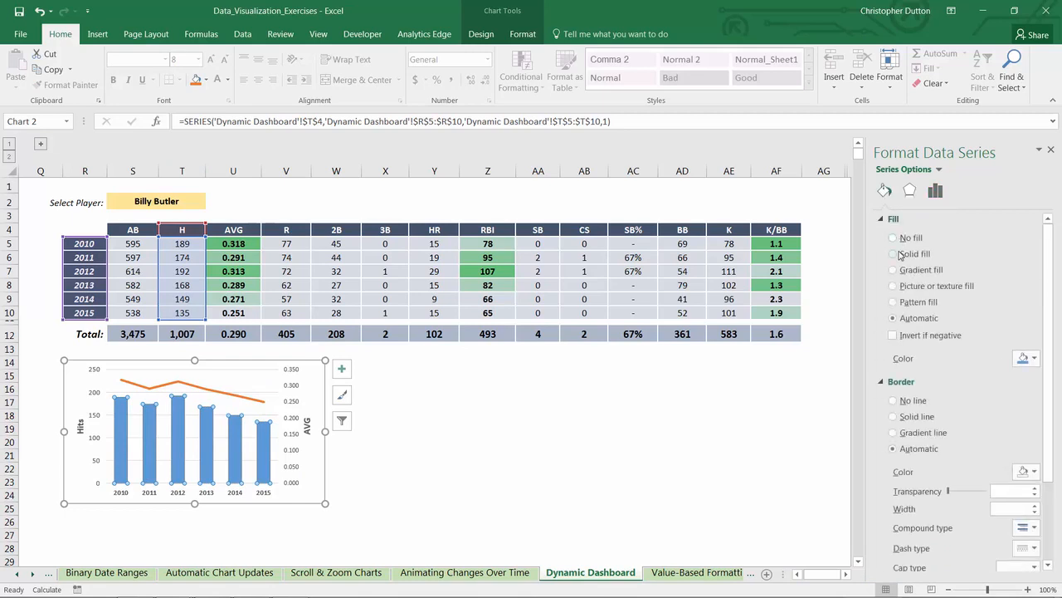
click(1029, 357)
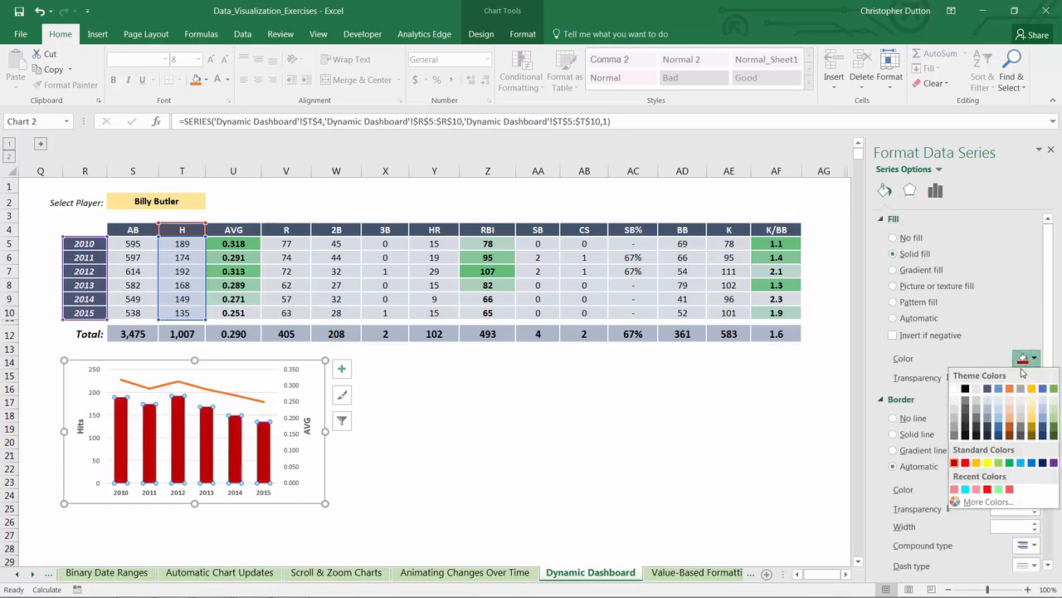
click(986, 413)
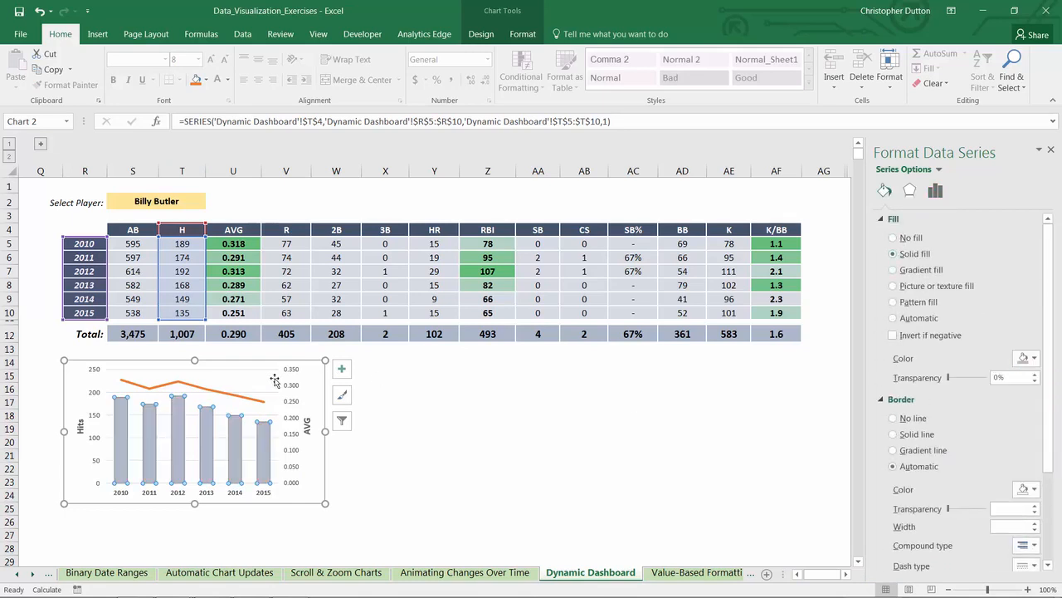
Step: Format the AVG line as a smoothed, dark blue-gray line 2 pt wide
click(210, 393)
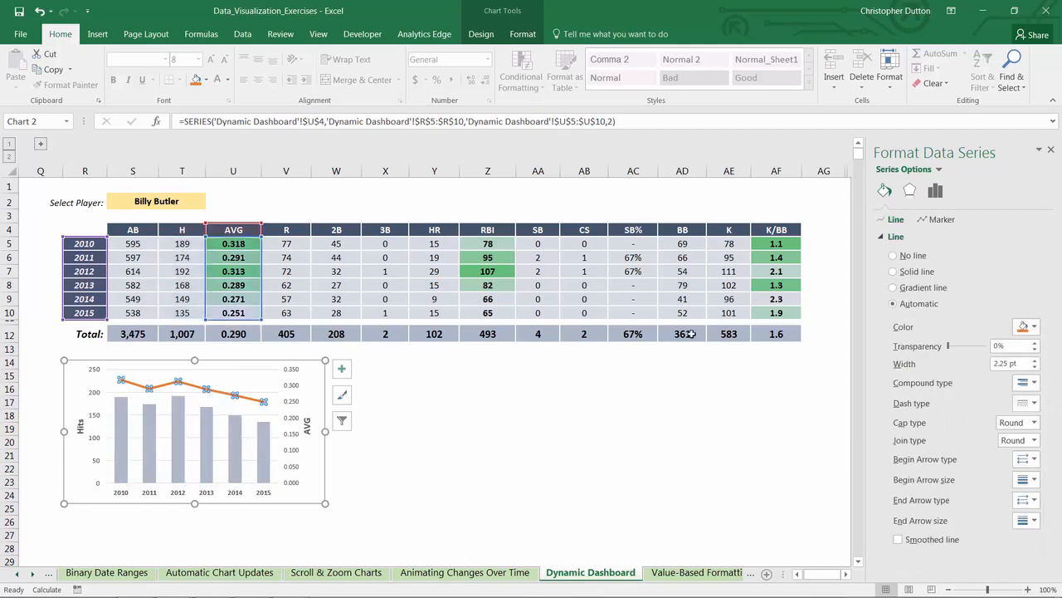
click(898, 540)
click(1029, 326)
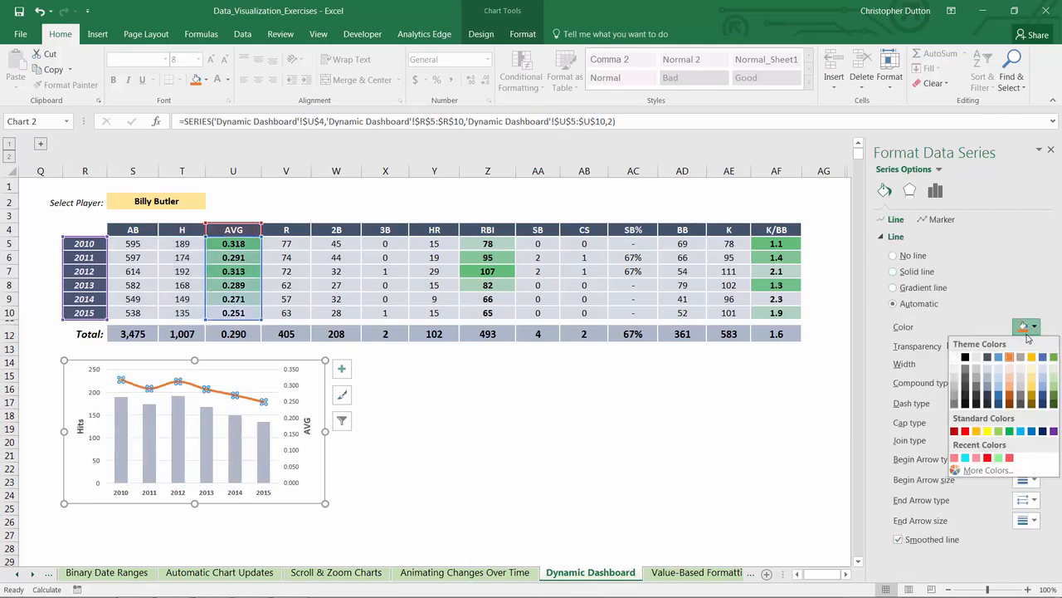
click(987, 359)
click(1034, 367)
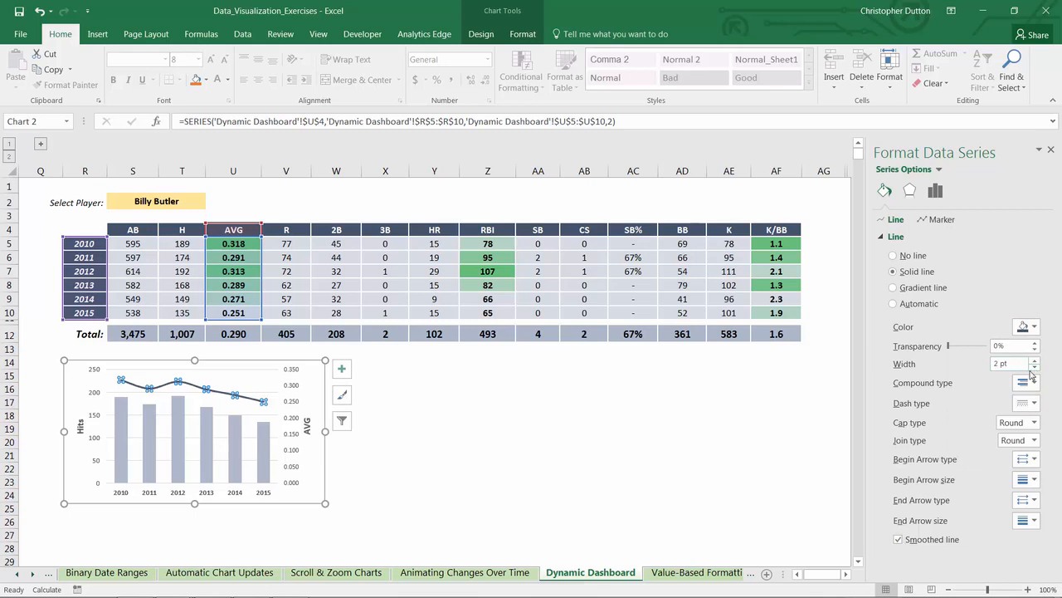
Step: Add a data label to only the 2015 point of the AVG line and position it above the point
click(262, 401)
right_click(262, 401)
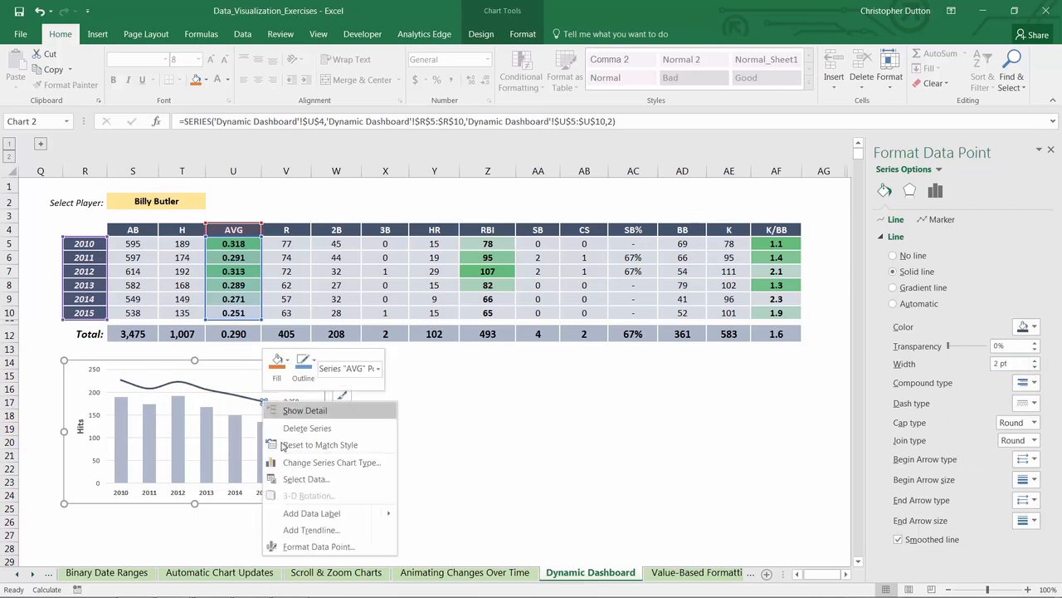
click(309, 508)
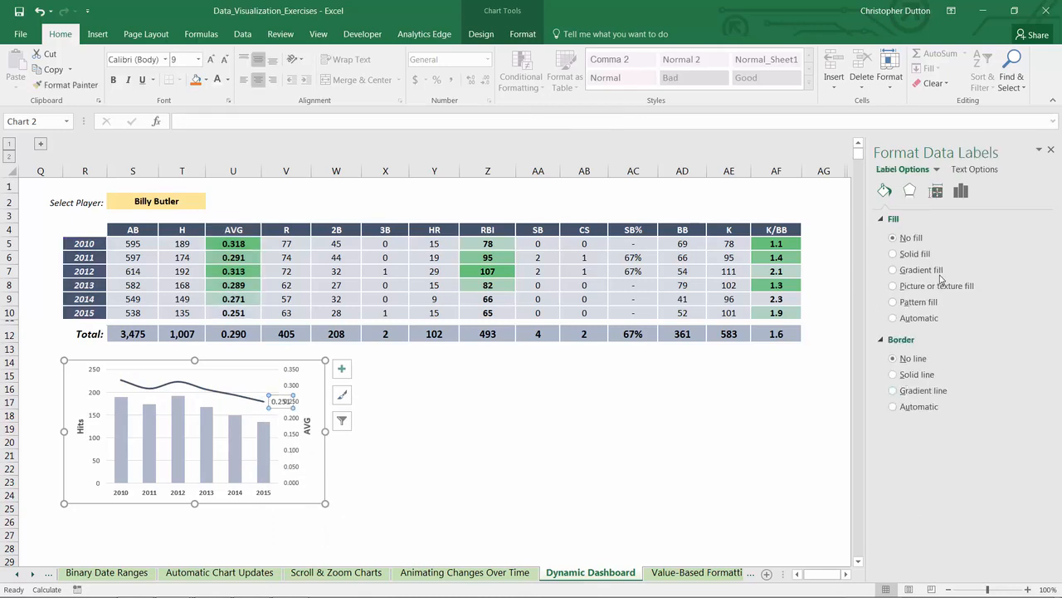
click(960, 191)
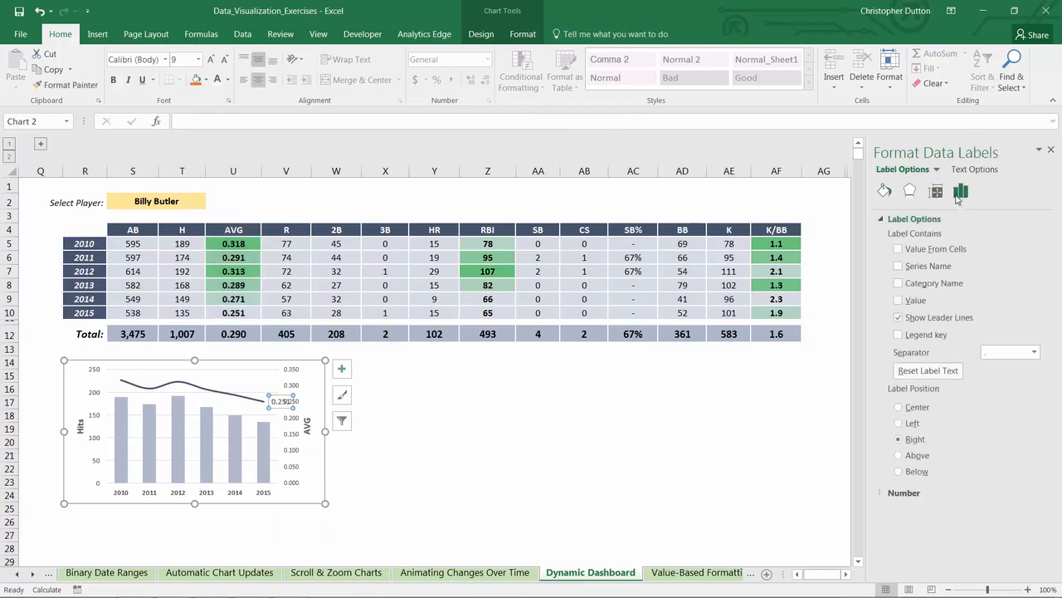
click(900, 456)
Step: Give the 2015 AVG data label a solid dark blue-gray fill with bold white text
click(886, 192)
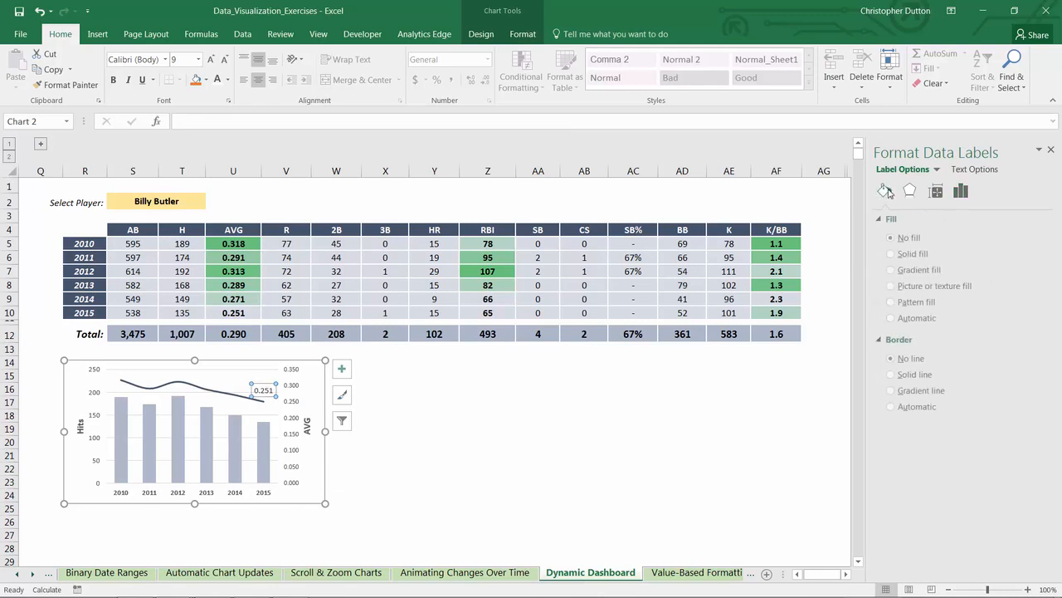
click(894, 253)
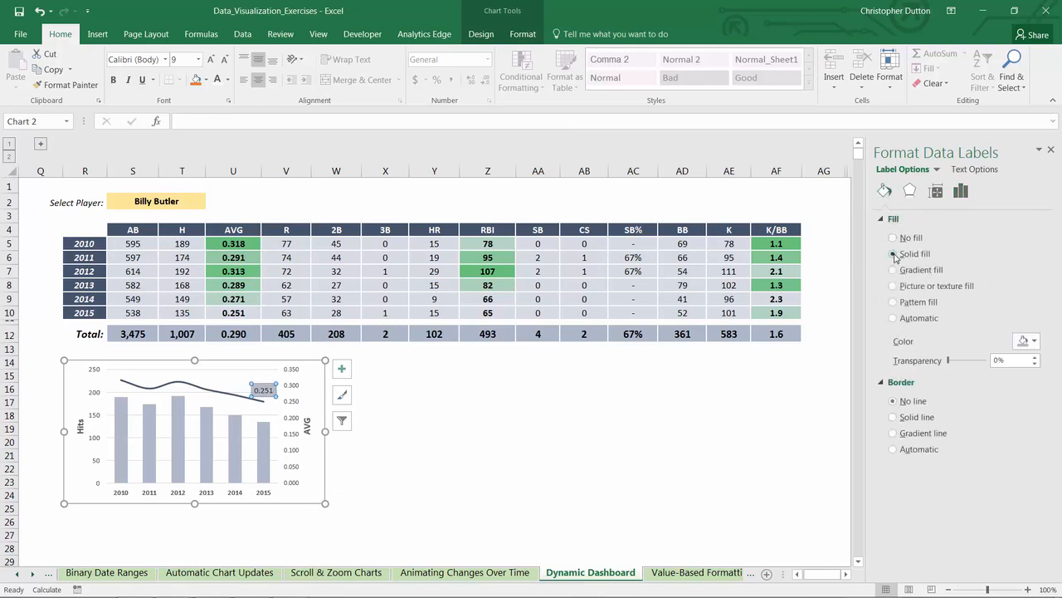
click(1026, 341)
click(988, 373)
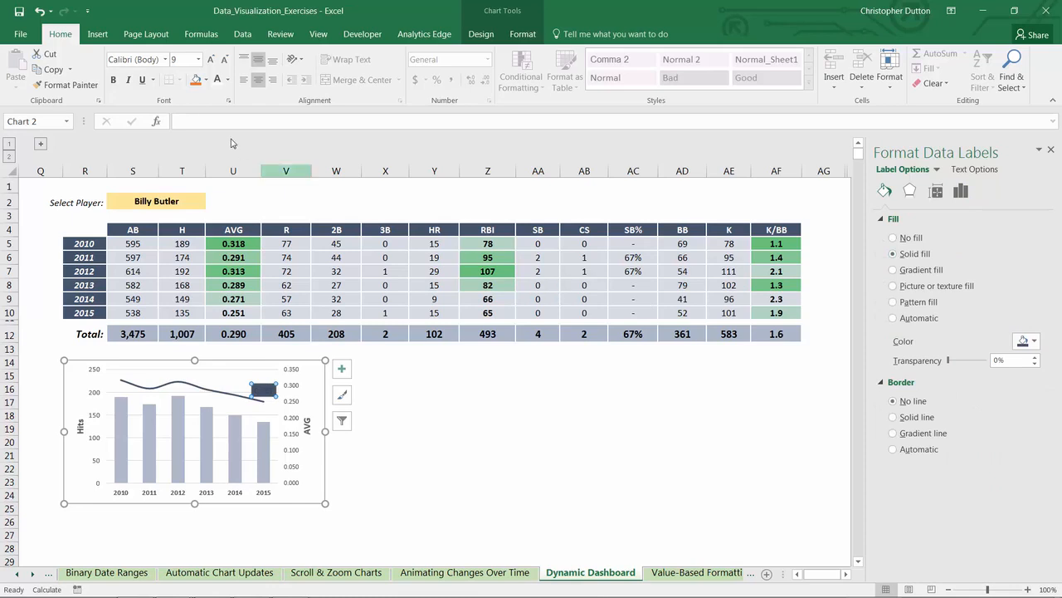
click(217, 81)
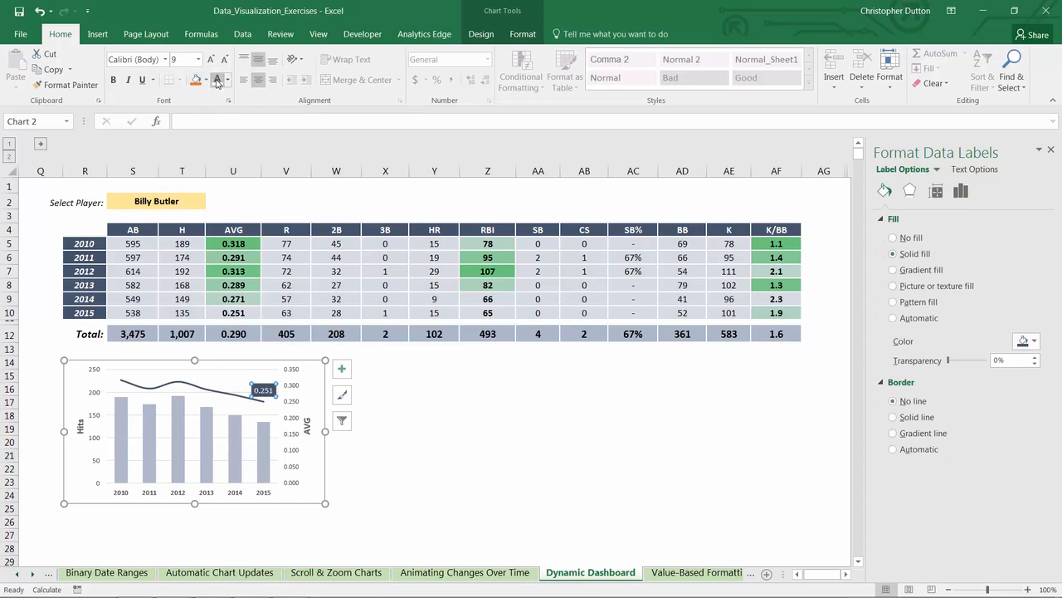
key(ctrl+b)
Step: Give the 2015 point of the AVG line a built-in diamond marker at size 7
click(263, 402)
click(263, 401)
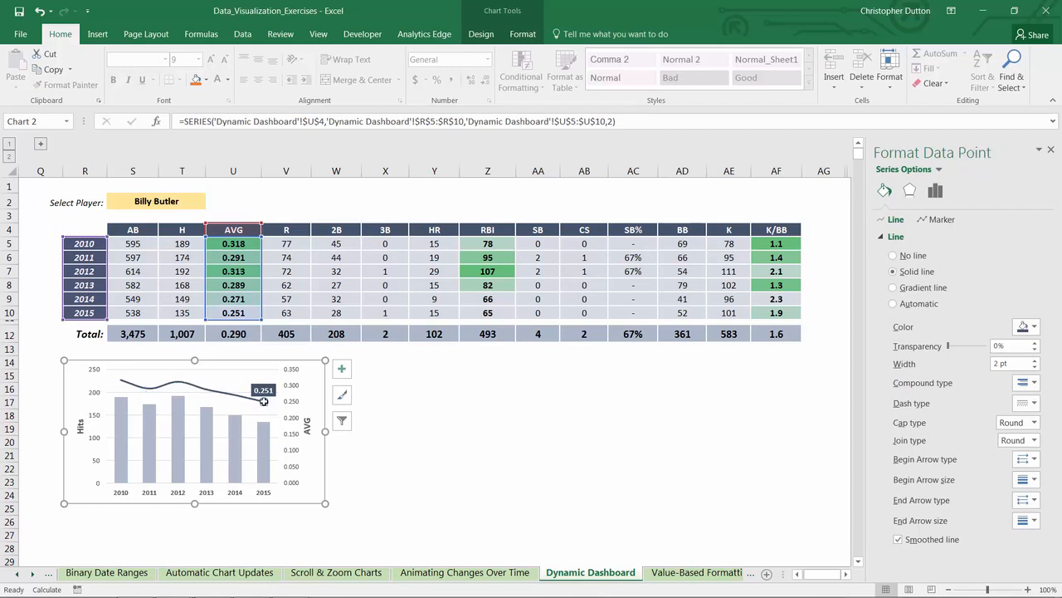
click(941, 219)
click(913, 236)
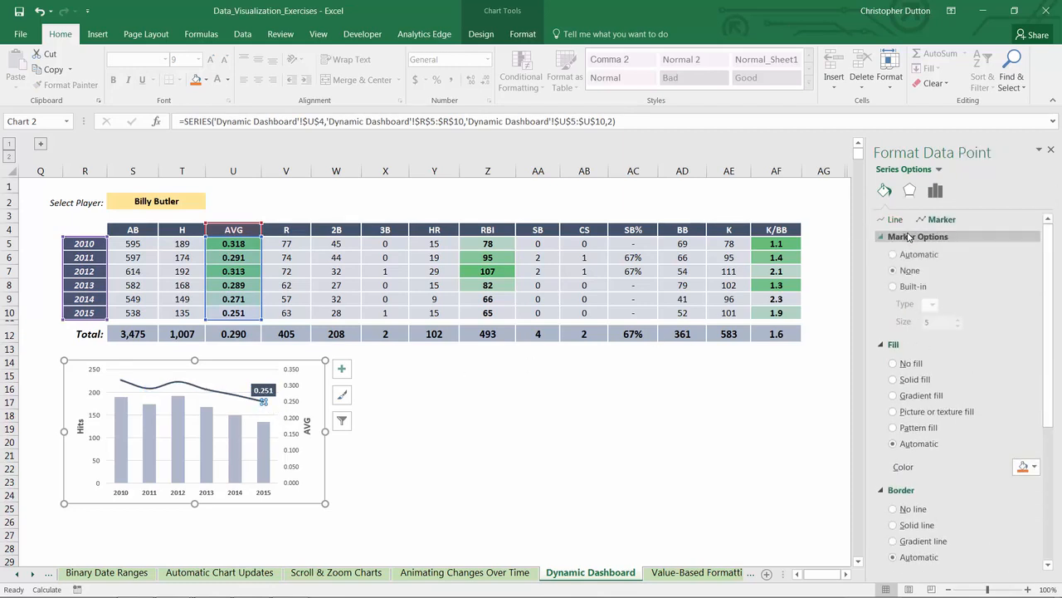
click(905, 286)
click(934, 303)
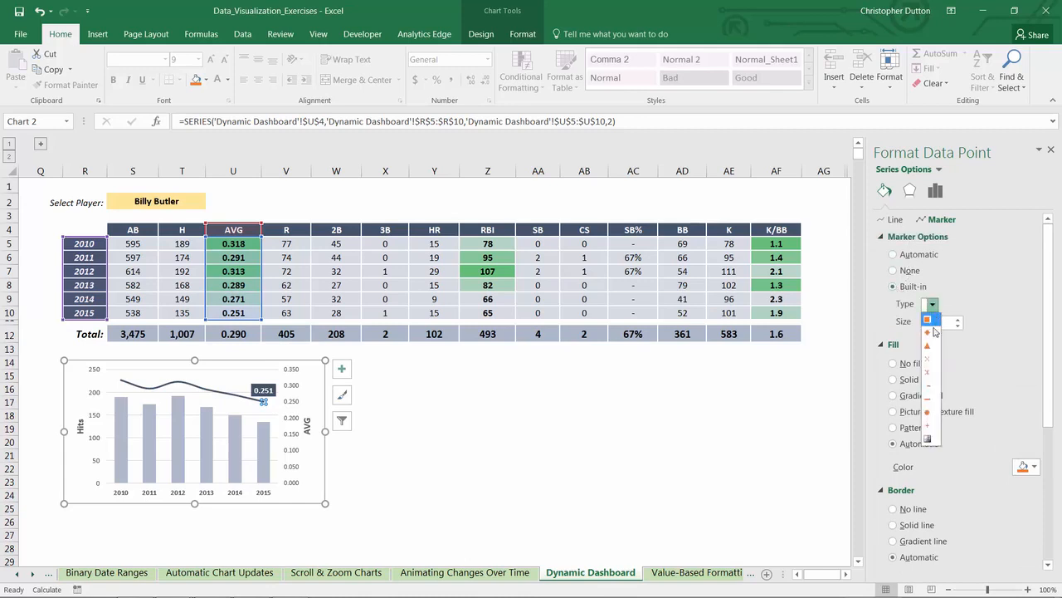
click(935, 333)
click(958, 318)
click(957, 318)
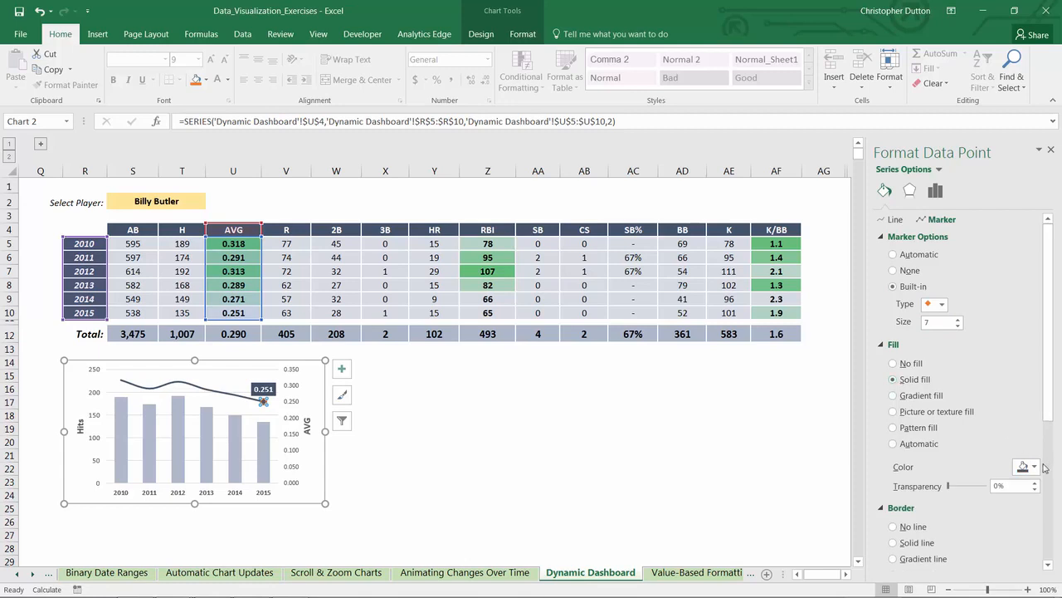
Step: Fill the 2015 diamond marker with white and set its dark border width to 1.5 pt
click(1029, 467)
click(960, 341)
scroll(930, 531, down, 3)
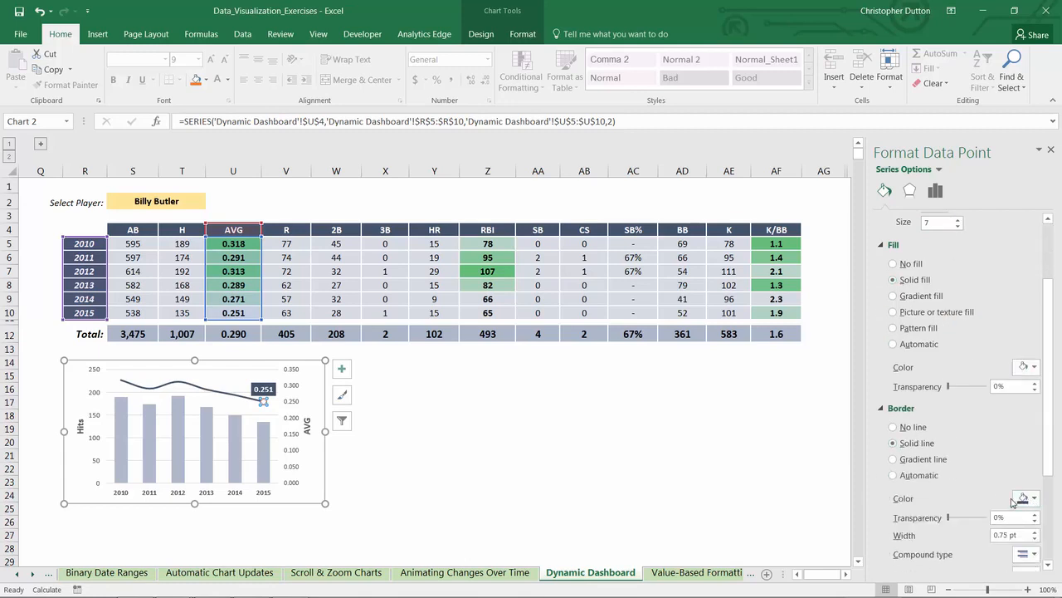
scroll(1006, 496, down, 1)
click(1036, 498)
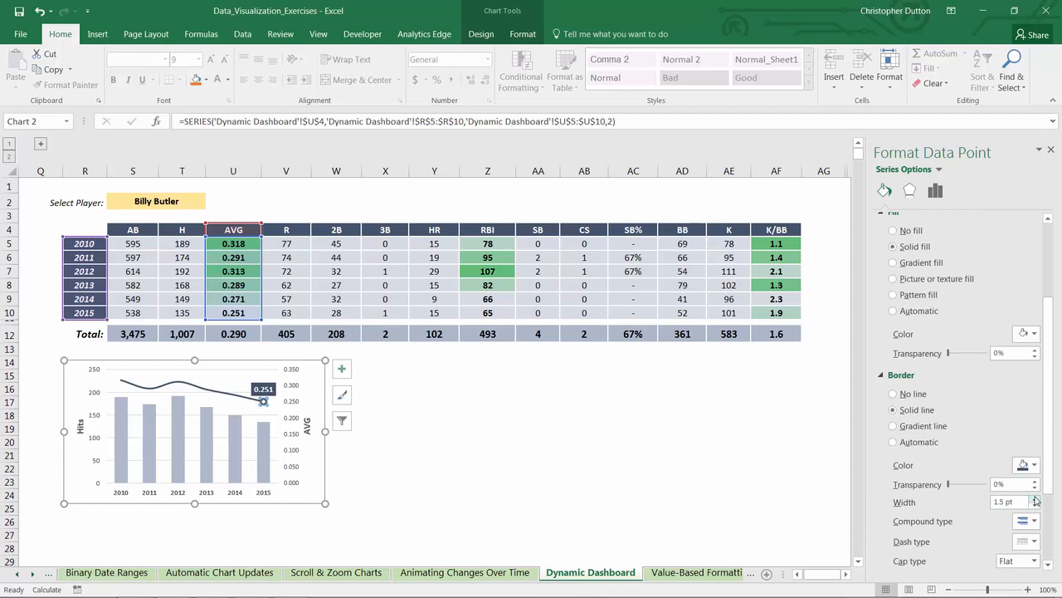
click(426, 375)
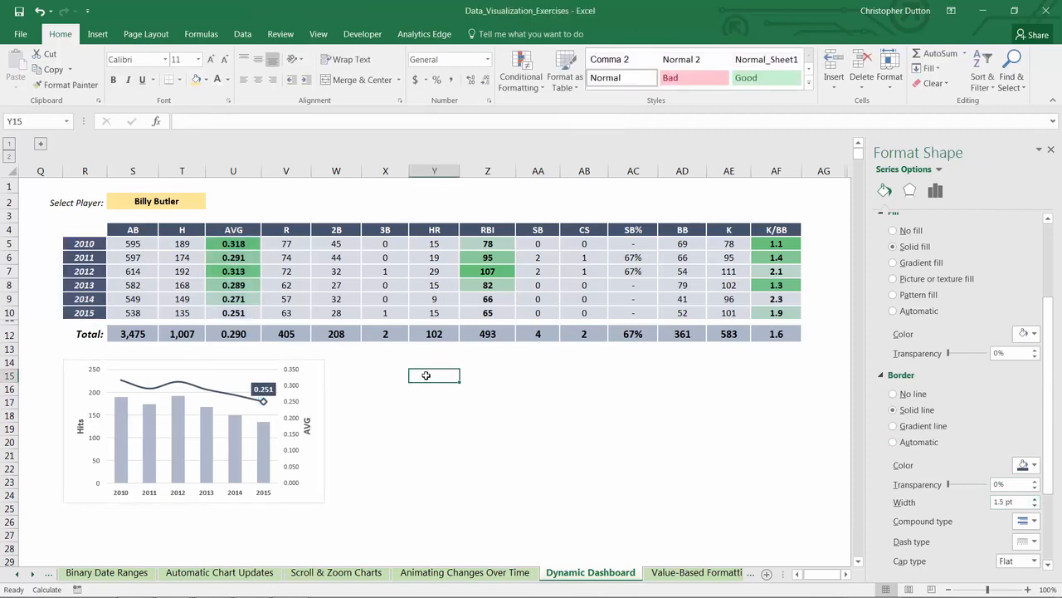
Step: Remove the border line from the combo chart's chart area
right_click(320, 455)
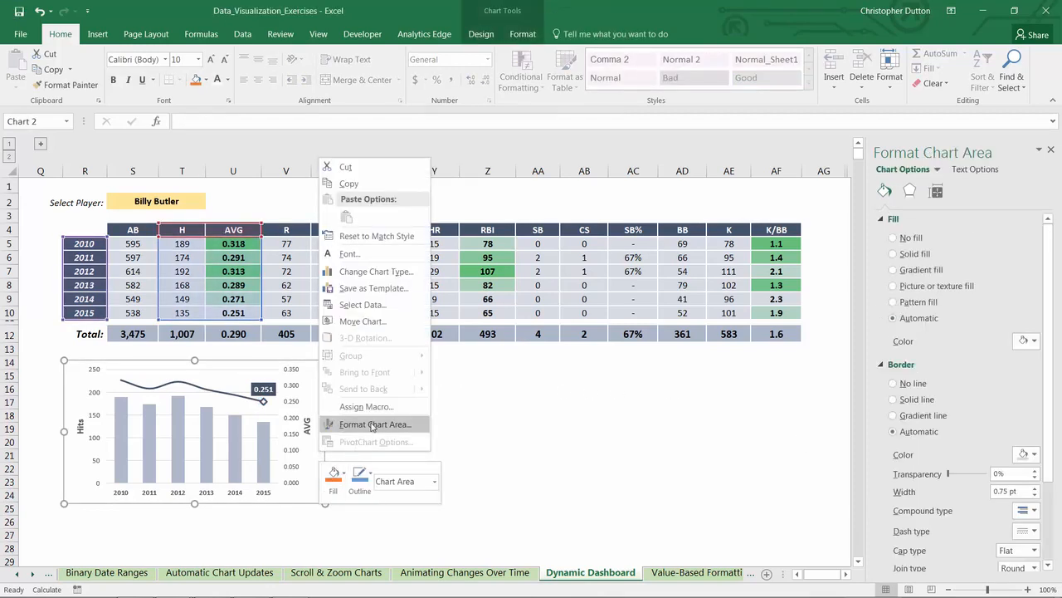
click(406, 417)
click(895, 384)
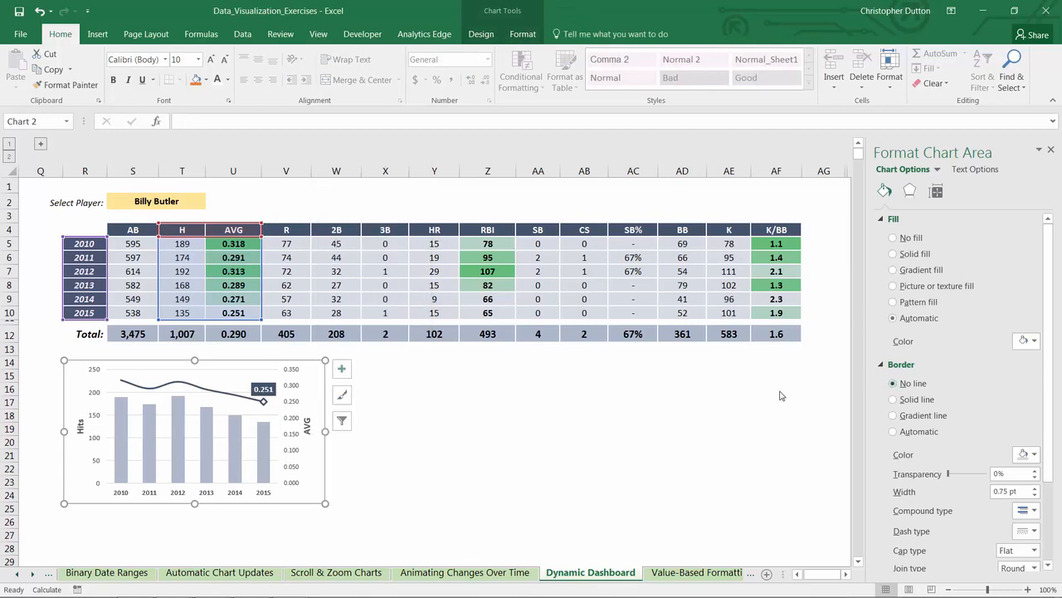
click(422, 417)
Step: Shrink the combo chart slightly in both width and height, keeping its upper-left corner in place
click(285, 475)
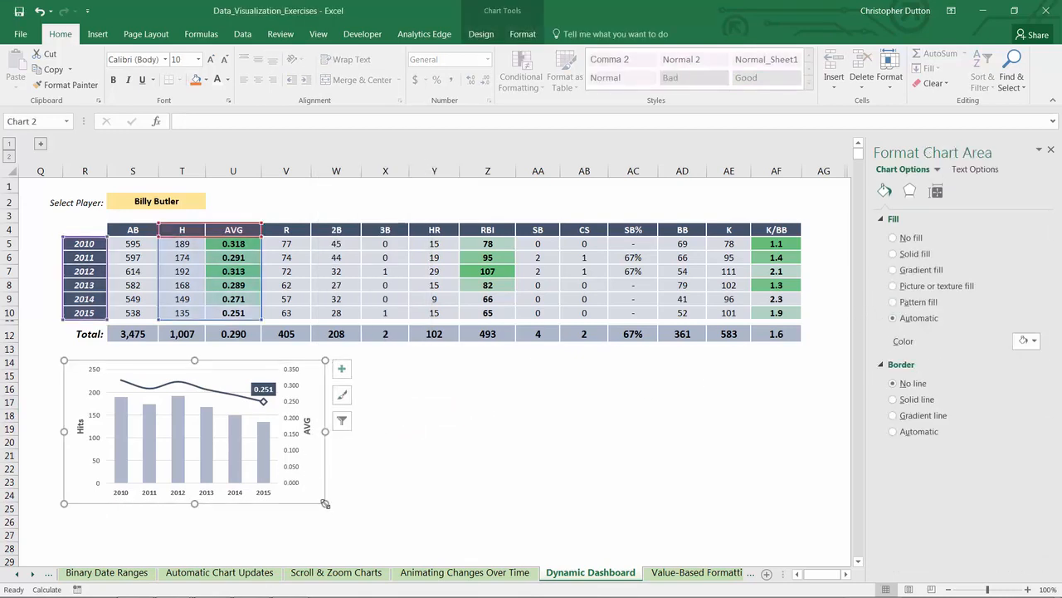
drag(323, 505, 297, 490)
click(383, 455)
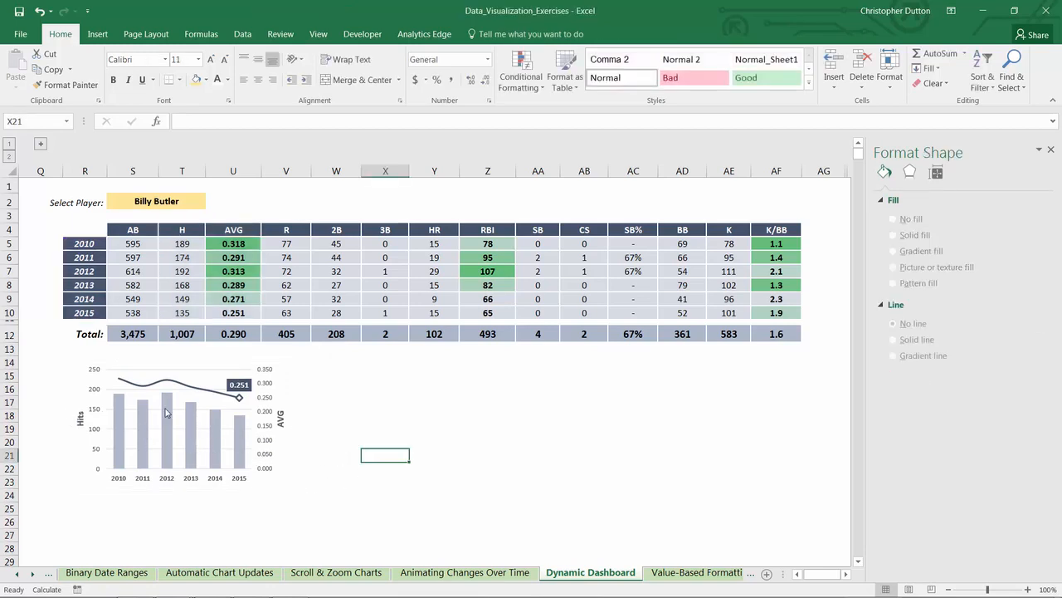
Step: Choose Adam Jones as the selected player in cell S2 to test the dashboard
click(197, 203)
click(213, 206)
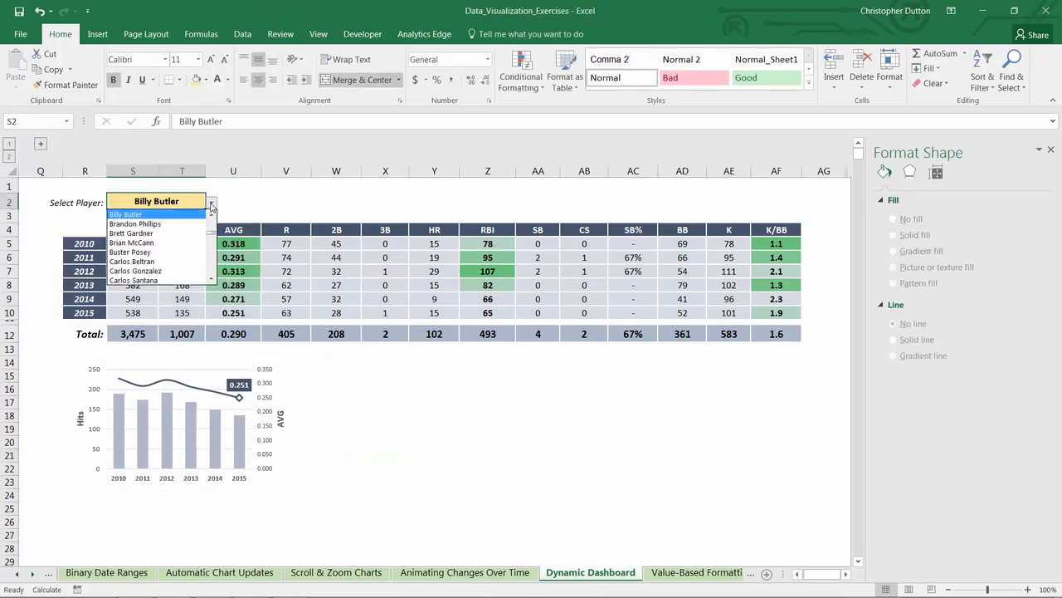
drag(212, 233, 213, 217)
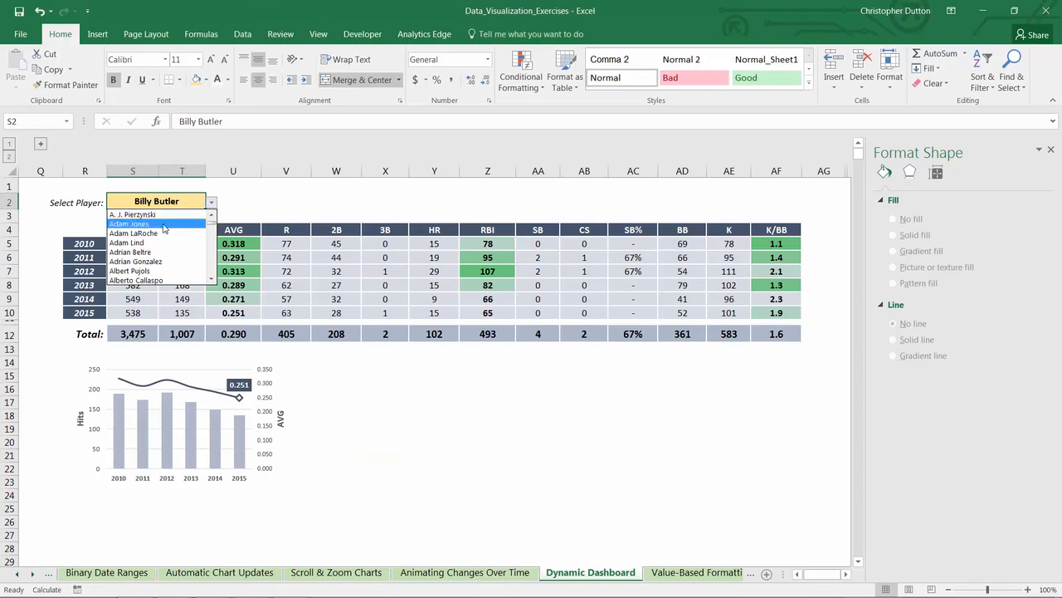
click(163, 229)
Step: Choose Adam Lind as the selected player in cell S2
click(212, 203)
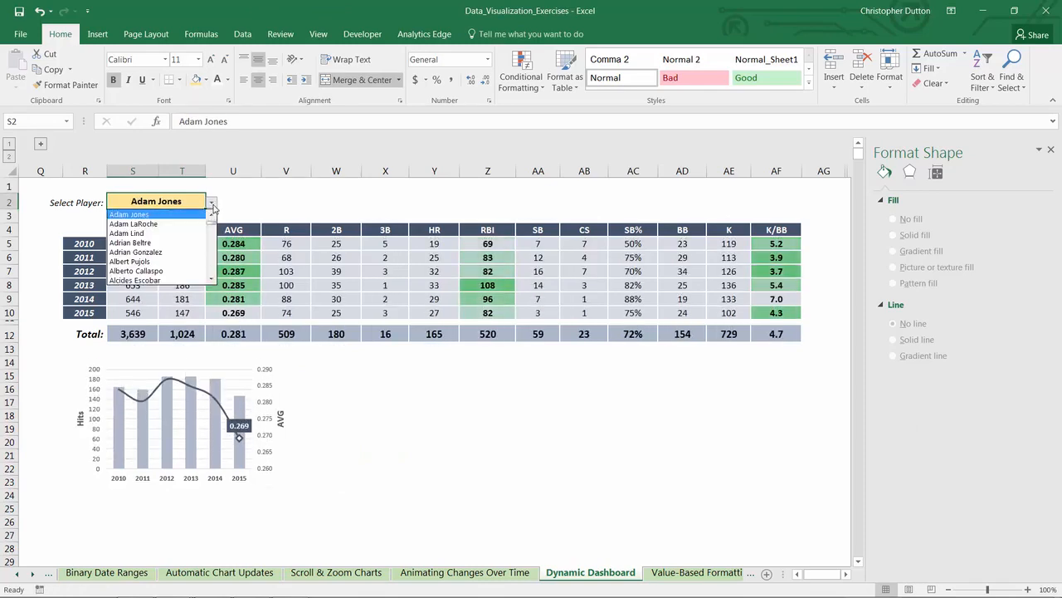
click(195, 237)
Step: Duplicate the hits and batting average combo chart and place the copy directly to its right, level with the original
click(171, 353)
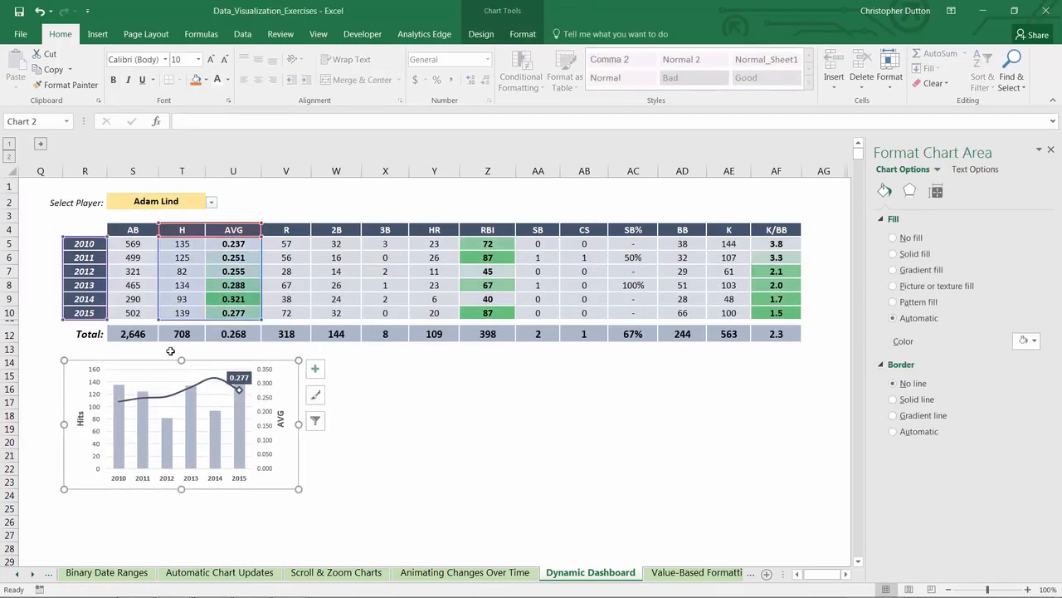
key(ctrl+c)
click(388, 387)
key(ctrl+v)
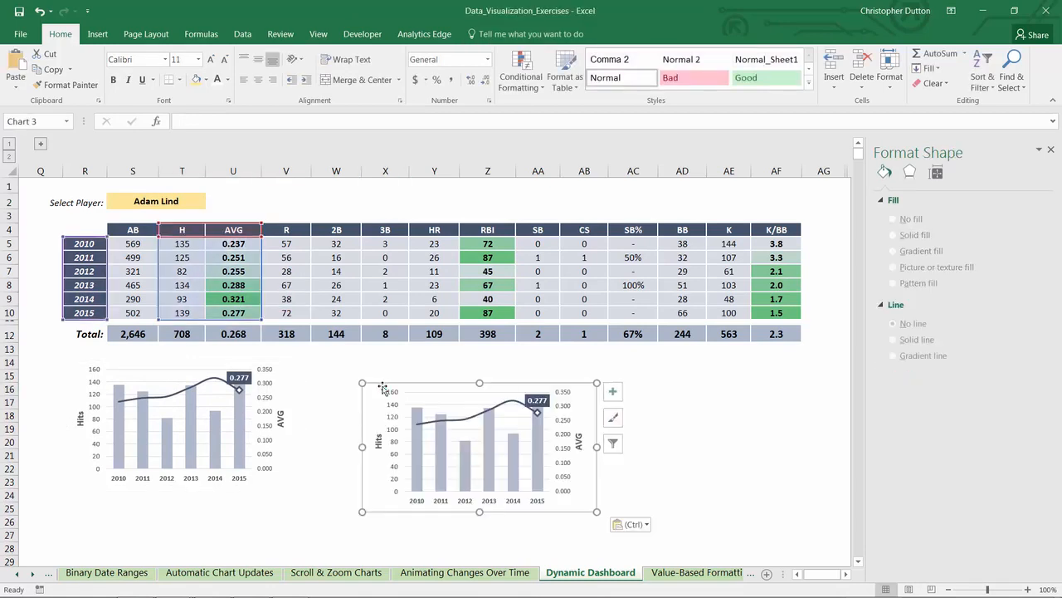
drag(389, 382, 318, 357)
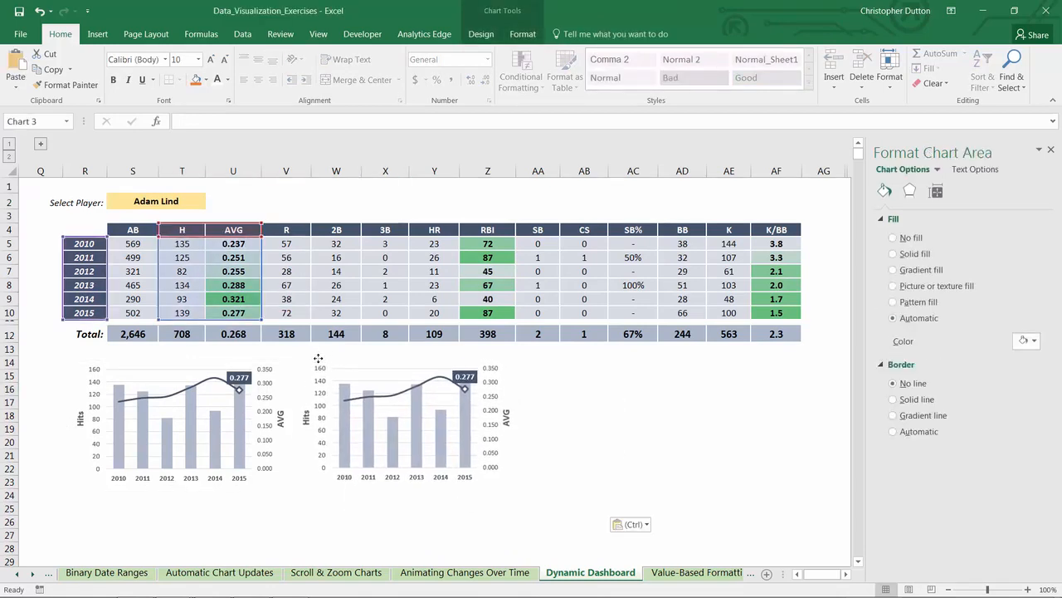
Step: Repoint the copied chart's column series to AB in column S and its line series to RBI in column Z, including the series names
click(344, 402)
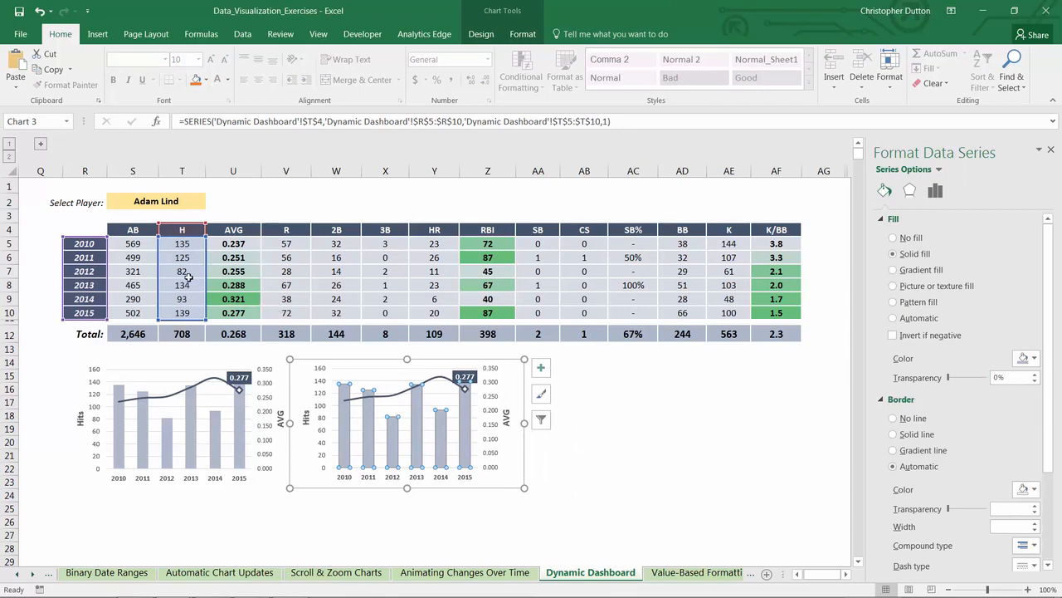
drag(206, 263, 133, 238)
click(425, 386)
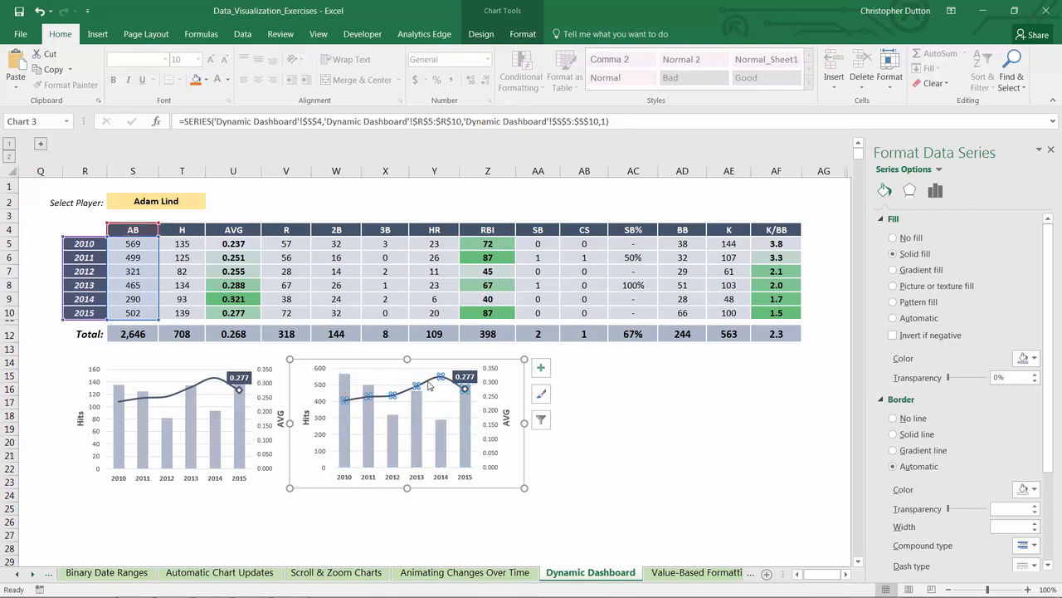
drag(262, 247, 508, 248)
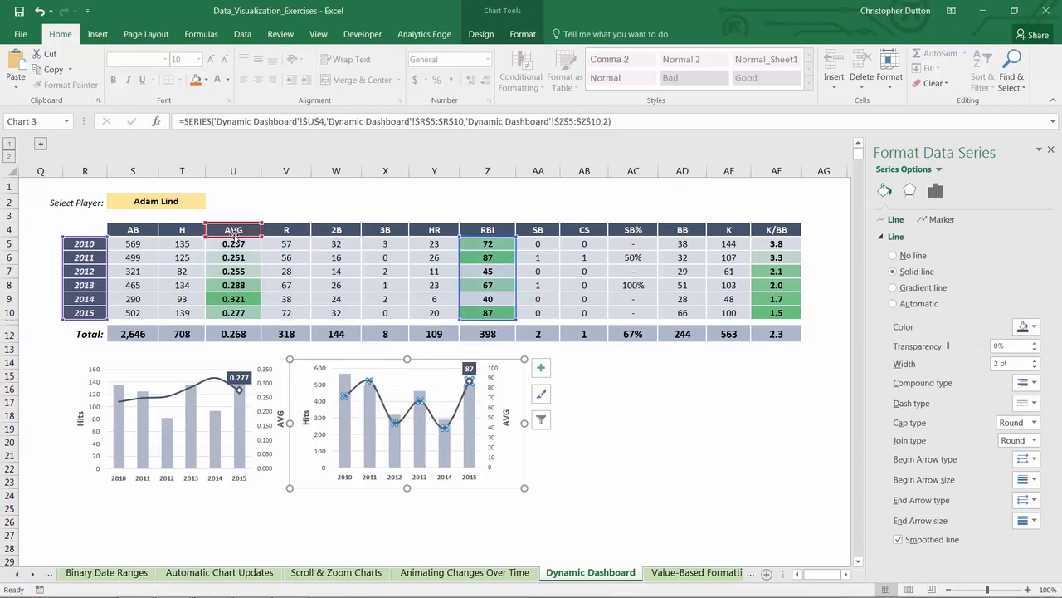
drag(233, 238, 487, 238)
Step: Rename the copied chart's primary vertical axis title to AB and its secondary axis title to RBI
click(307, 422)
double_click(307, 417)
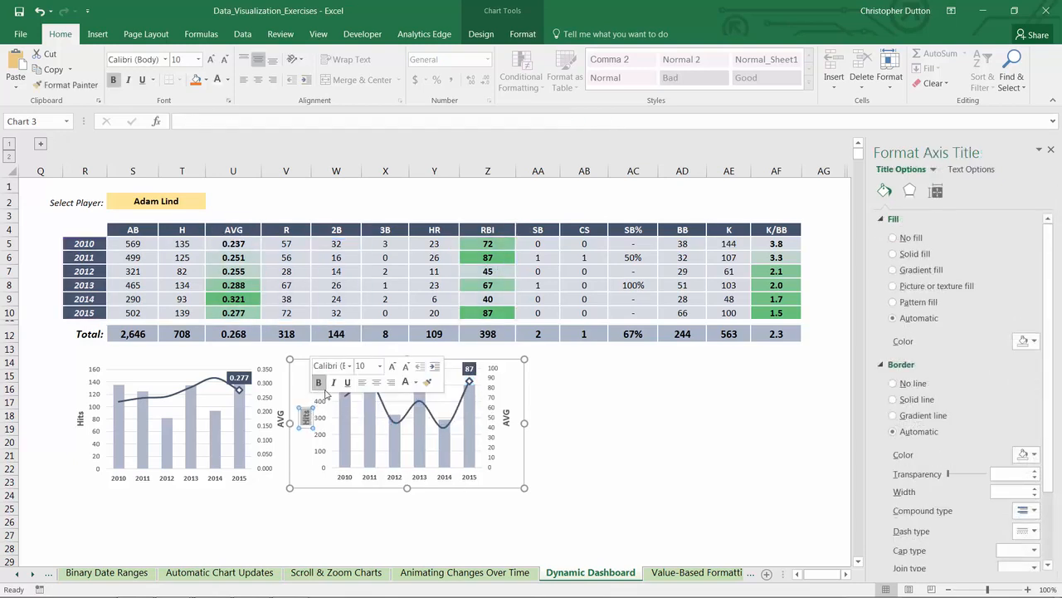
text(AB)
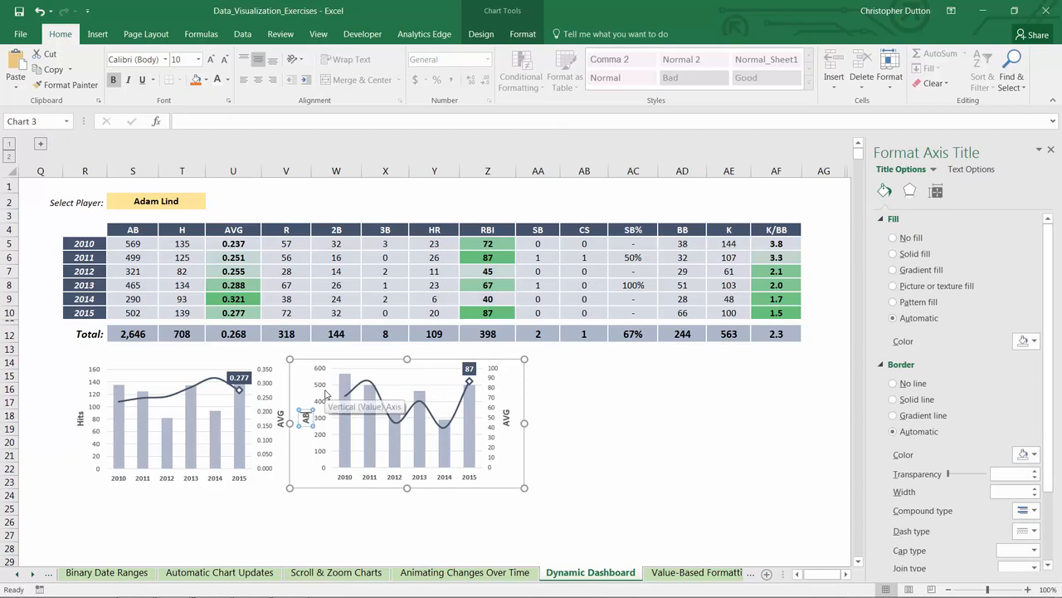
click(507, 416)
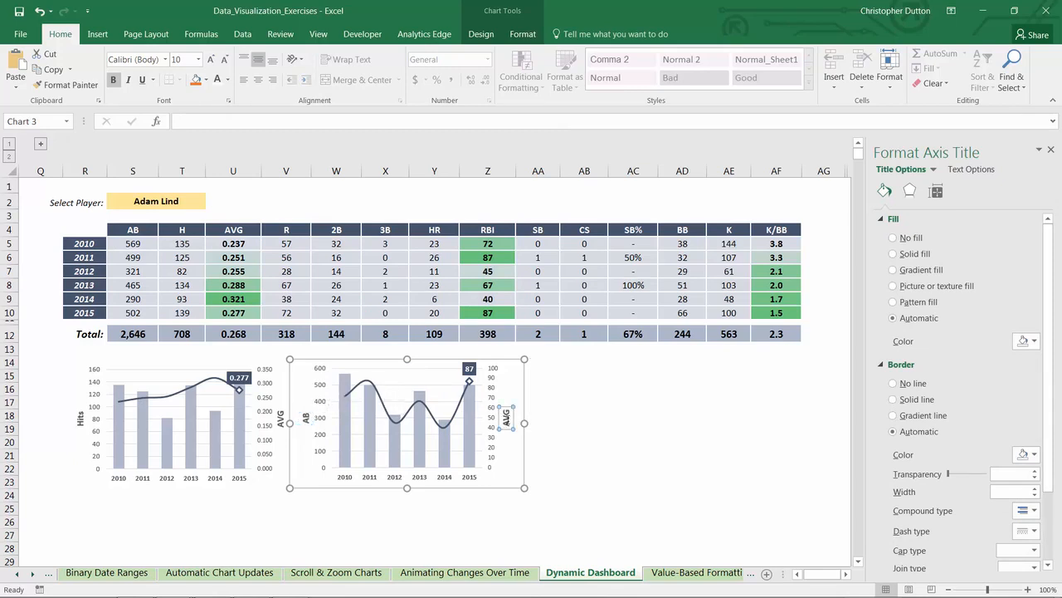
text(RBI)
Step: Recolor the second chart's AB columns light green and its RBI line dark green
click(393, 432)
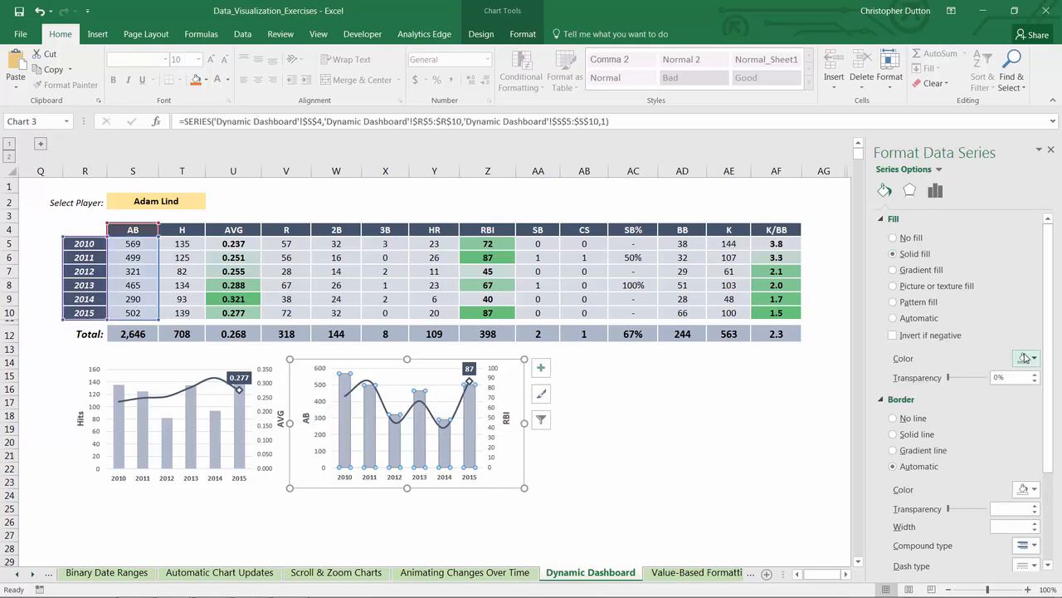
click(1026, 358)
click(1054, 413)
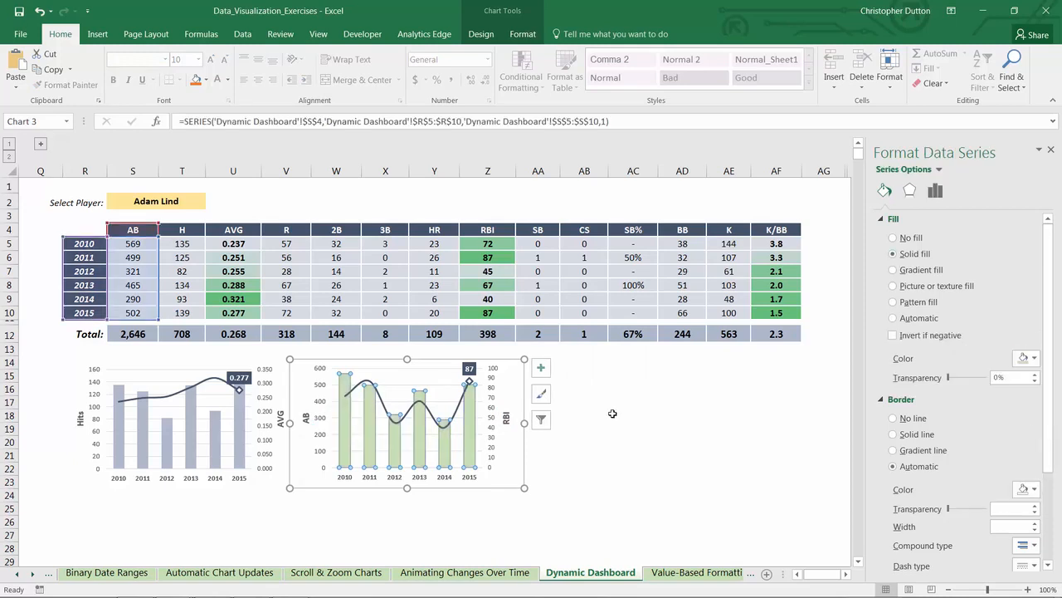
click(457, 407)
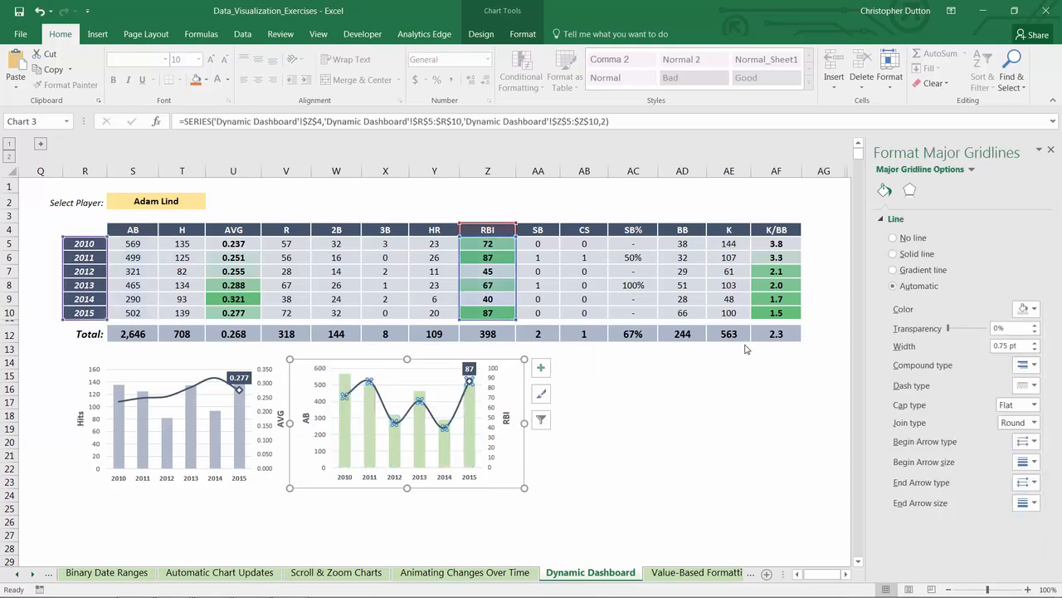
click(1027, 326)
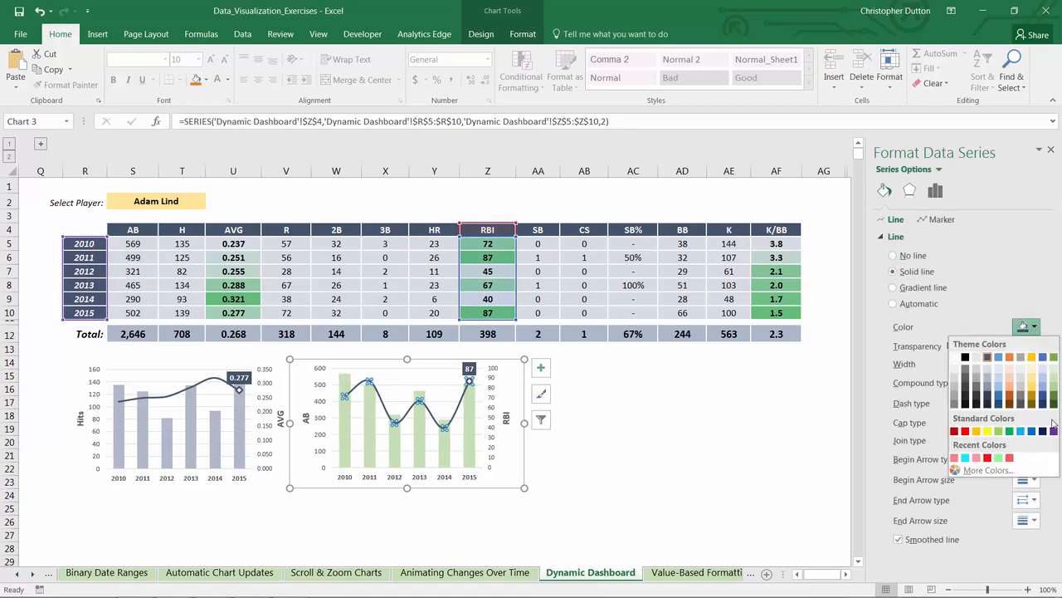
click(1054, 405)
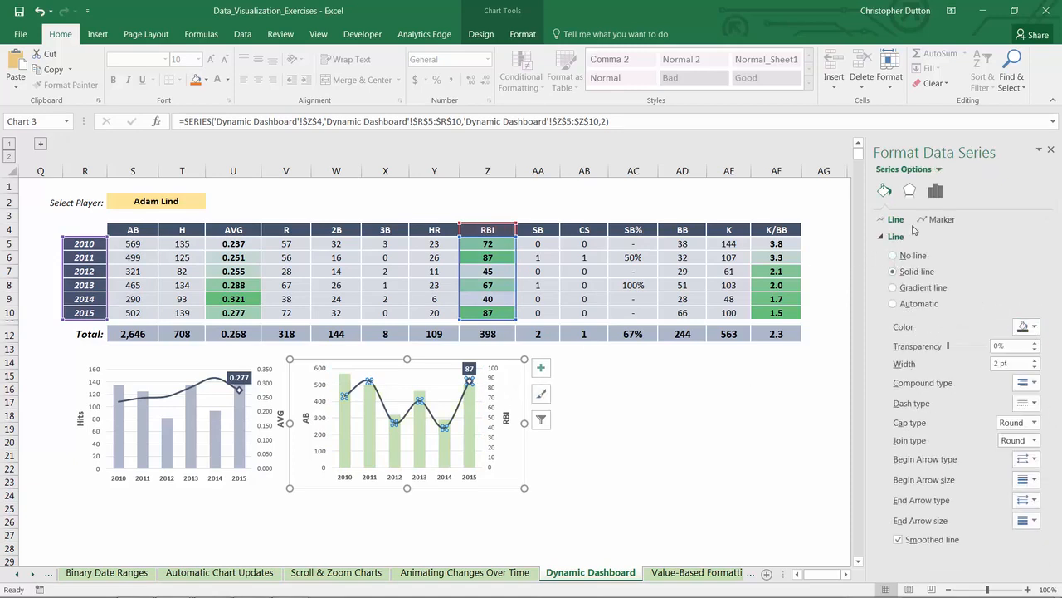
Step: Give the RBI series markers a solid border in dark green
click(946, 221)
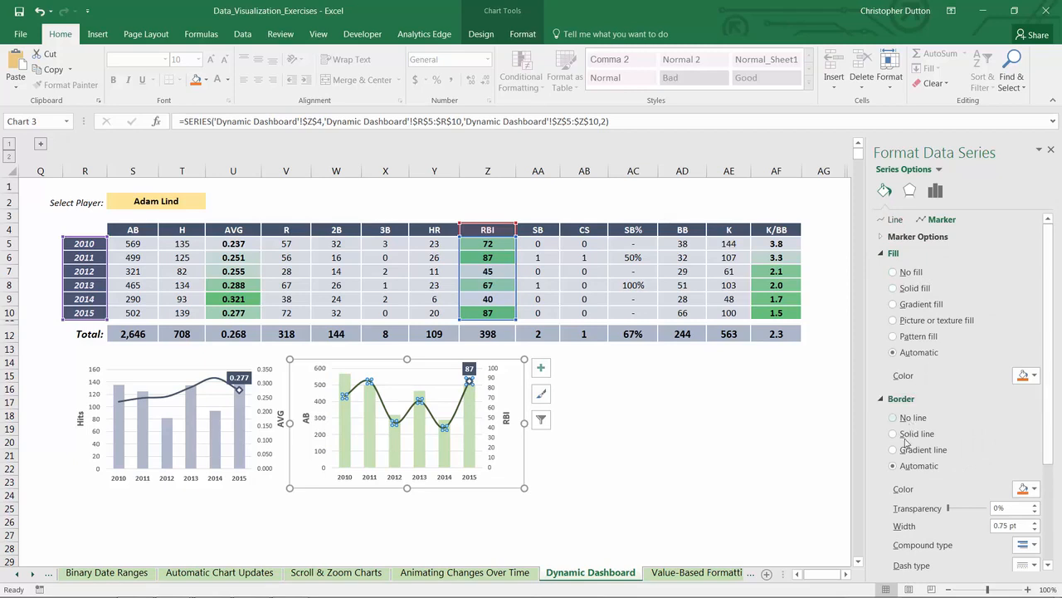
click(913, 237)
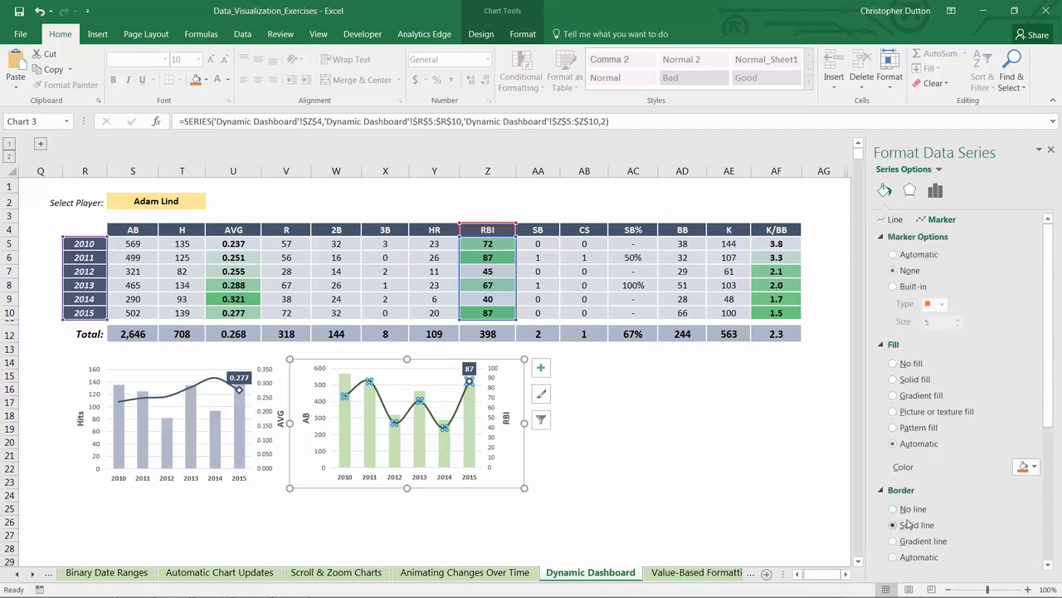
scroll(946, 506, down, 2)
click(1026, 514)
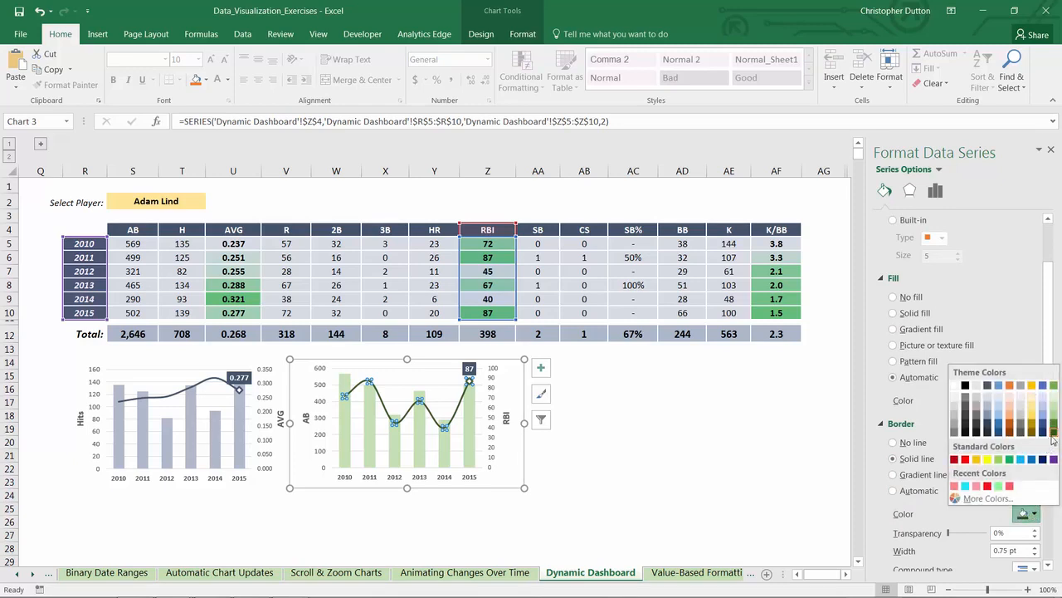
click(1054, 433)
Step: Fill the RBI line's 2015 data label with dark green
click(470, 369)
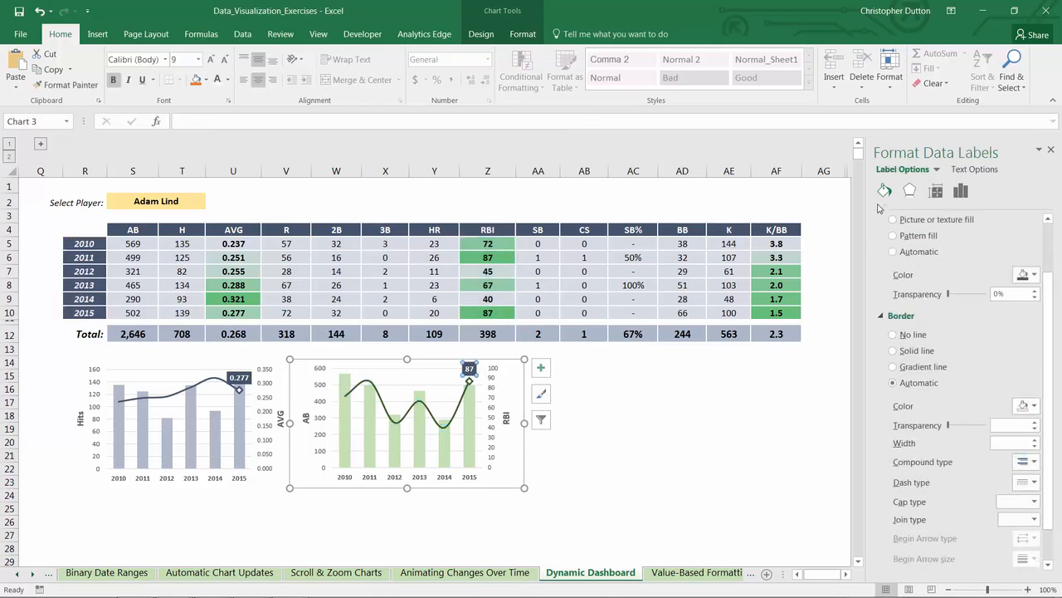
scroll(896, 333, up, 2)
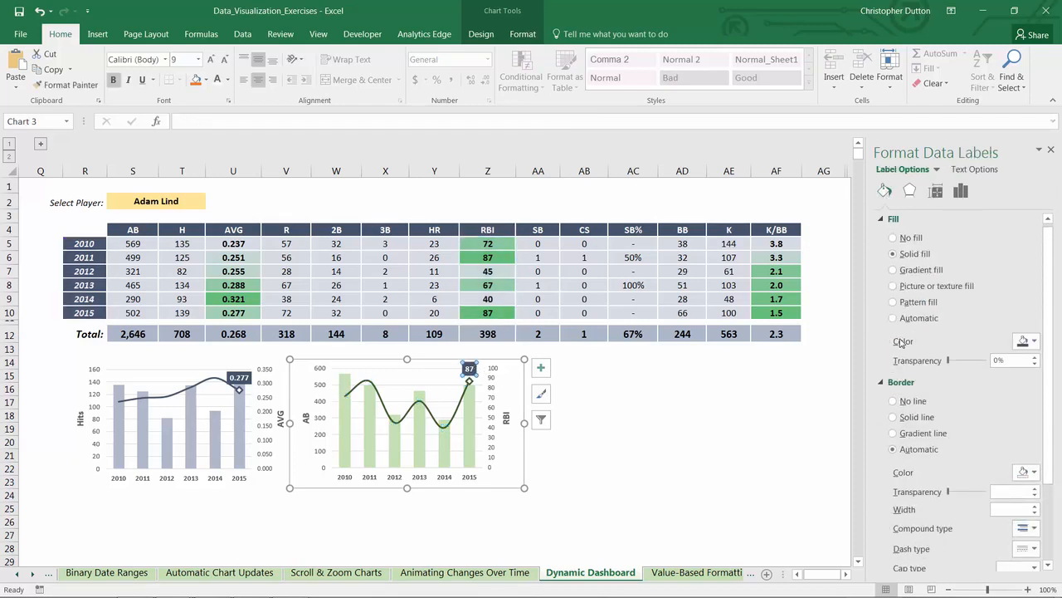
click(1027, 341)
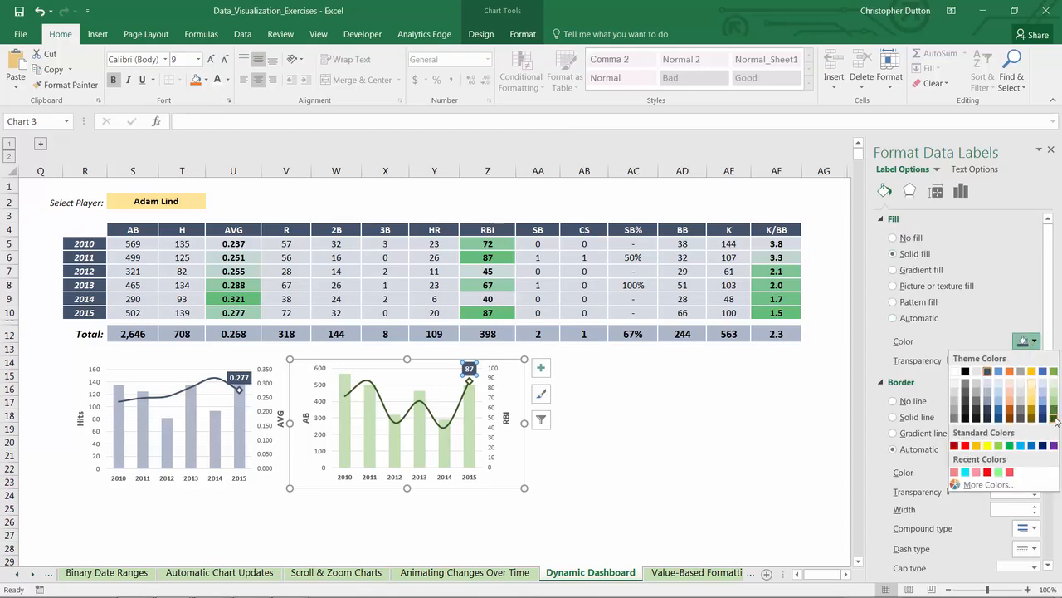
click(1053, 418)
click(611, 429)
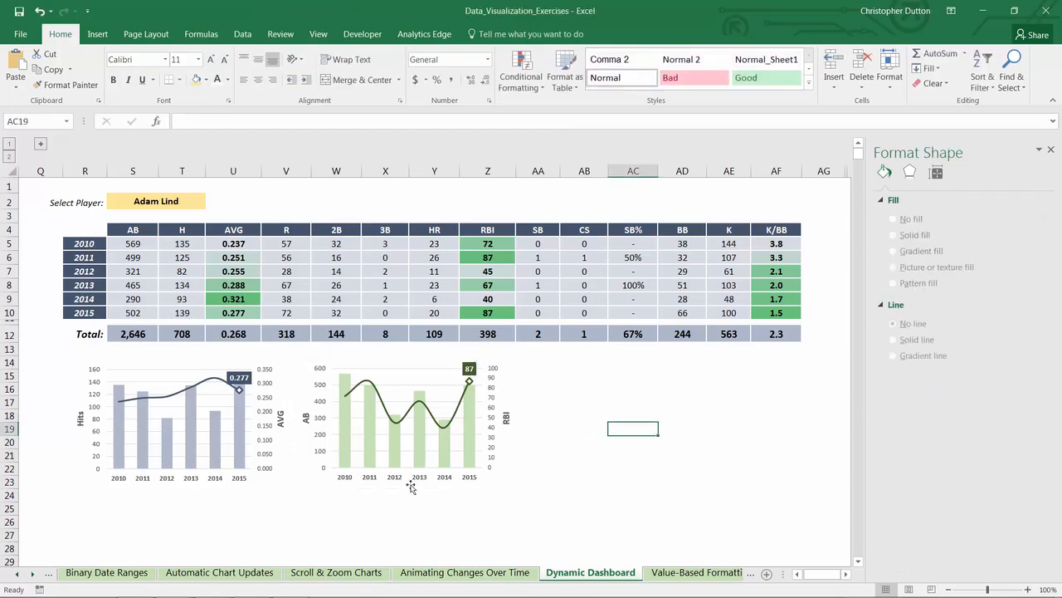
Step: Choose Adrian Beltre as the selected player in cell S2 to test both charts
click(178, 207)
click(213, 202)
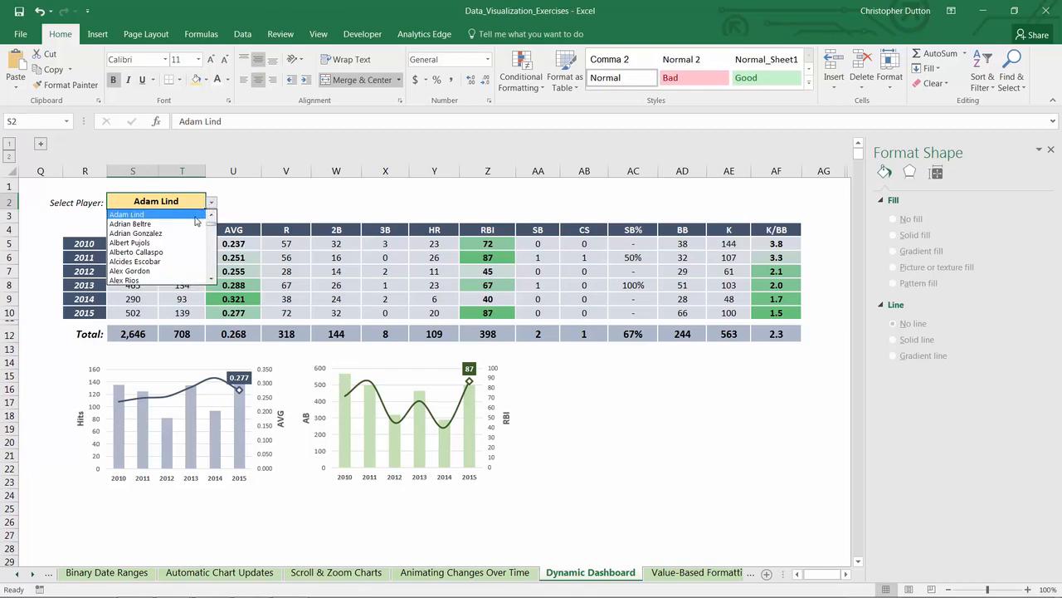
click(189, 223)
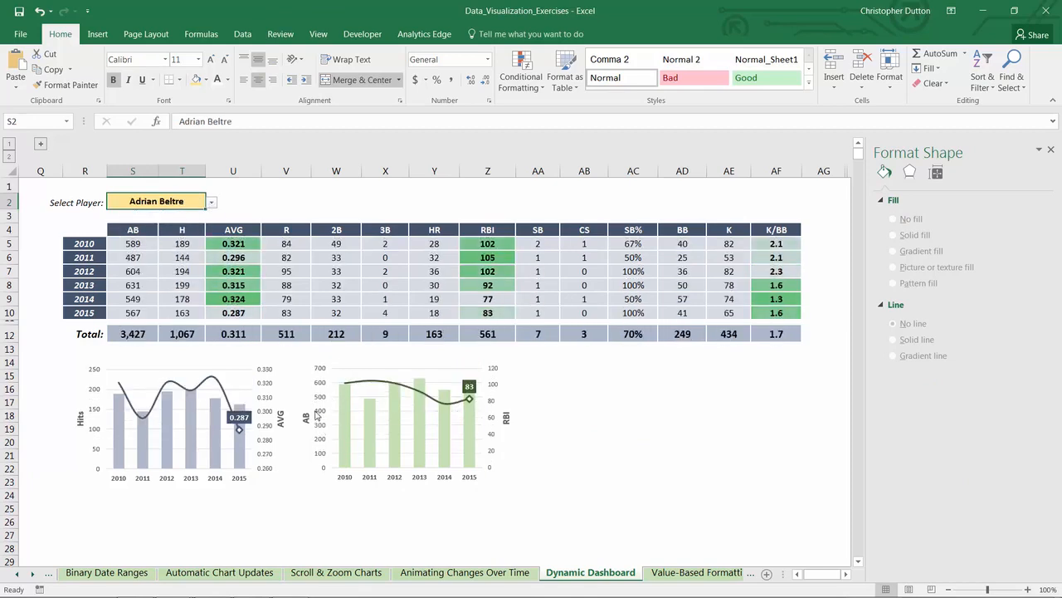
Step: Duplicate the green AB and RBI chart and place the copy to its right as the third chart in the row
click(438, 370)
click(440, 361)
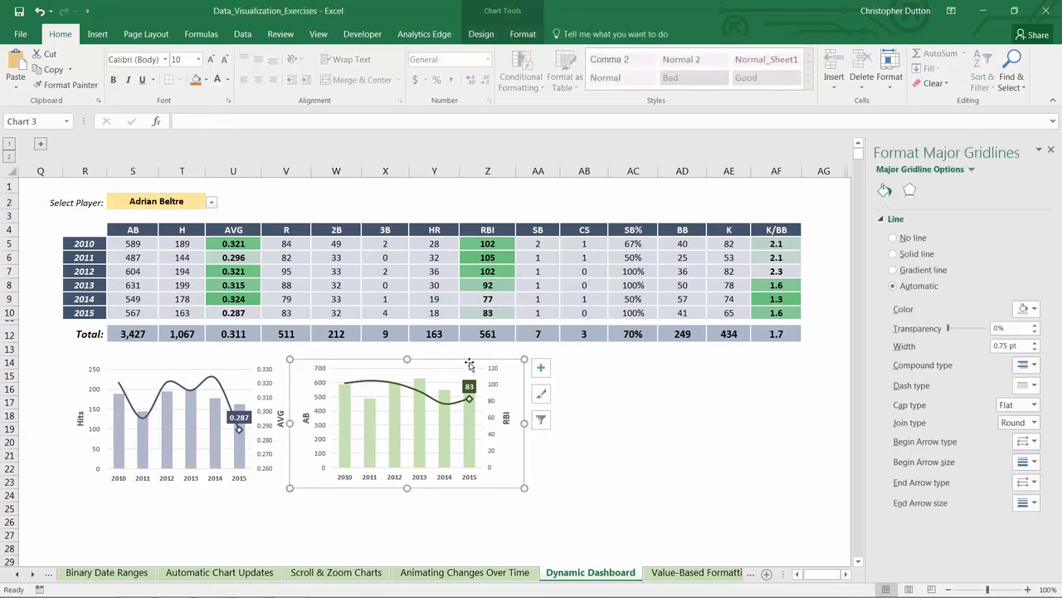
key(ctrl+c)
click(640, 383)
key(ctrl+v)
drag(612, 371, 536, 359)
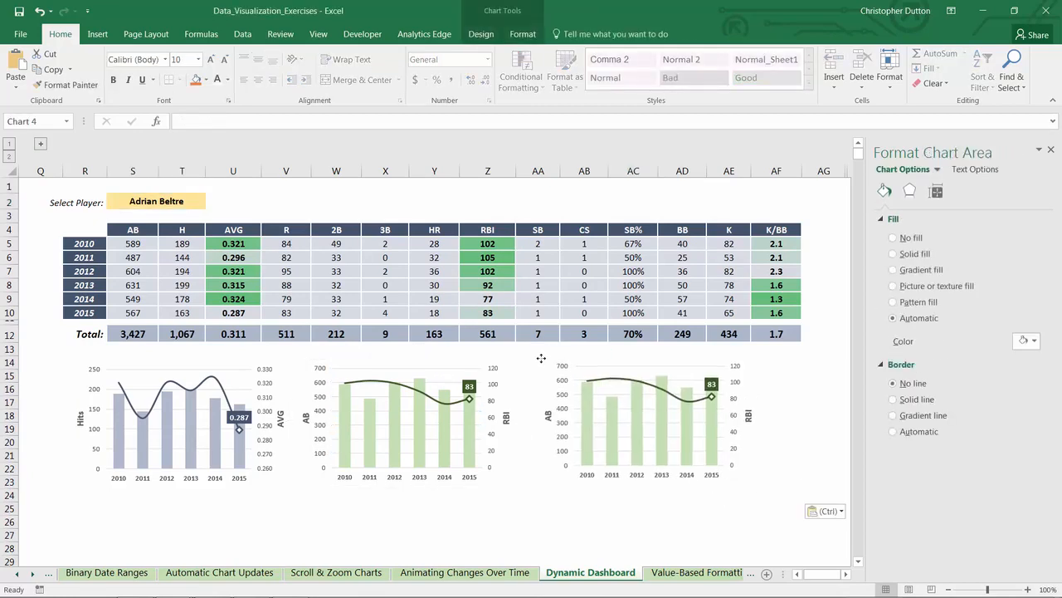
Step: Repoint the third chart's column series to SB in column AA and its line series to SB% in column AC, including the series names
click(578, 406)
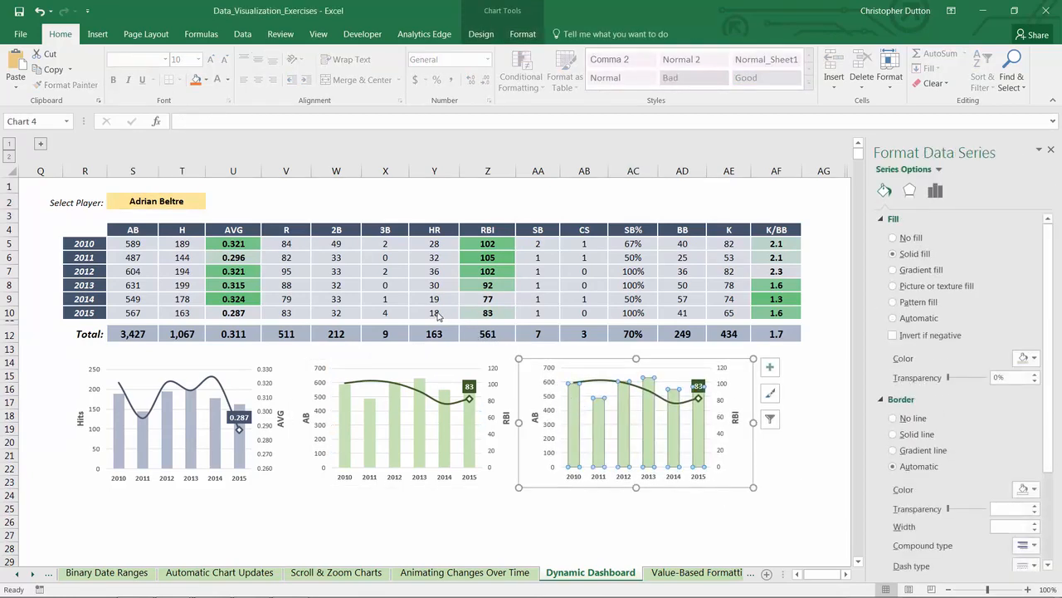
drag(164, 260, 551, 271)
drag(151, 236, 541, 236)
click(599, 377)
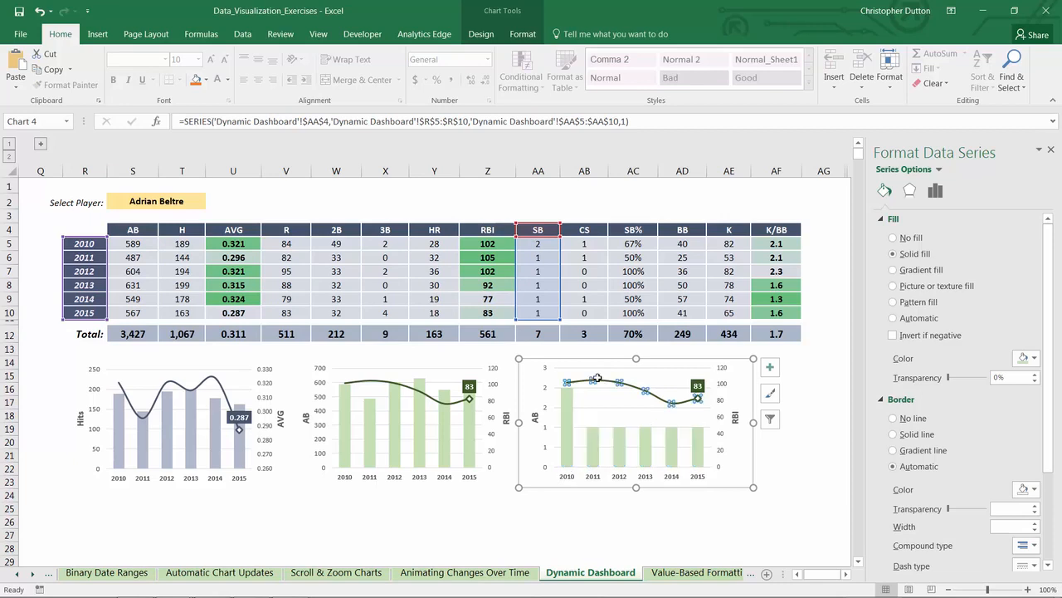
drag(517, 259, 662, 260)
drag(505, 237, 650, 239)
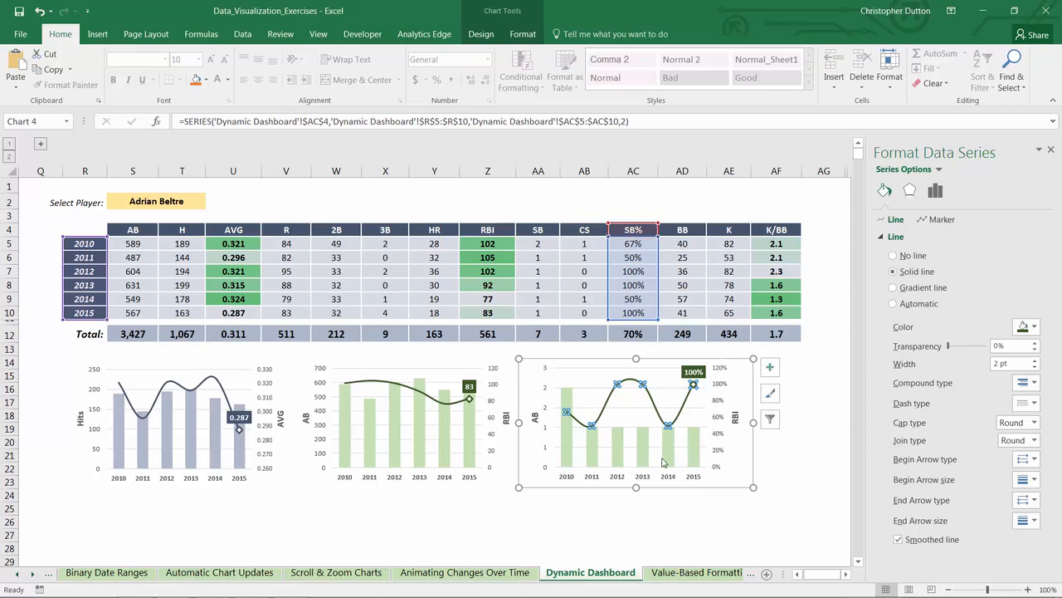
Step: Rename the third chart's primary vertical axis title to SB and its secondary axis title to SB%
click(535, 418)
click(536, 417)
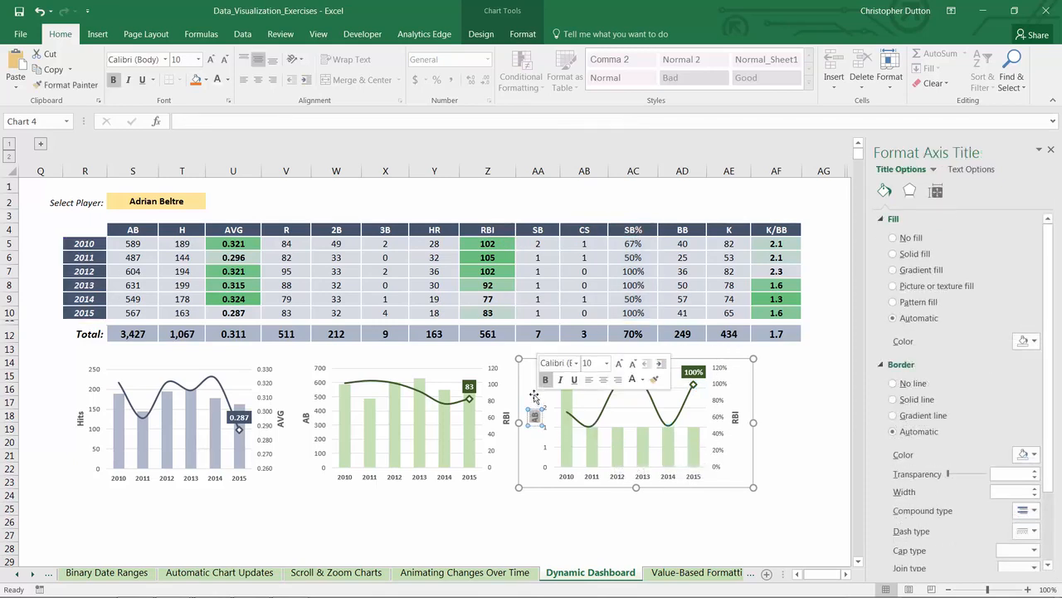
click(736, 408)
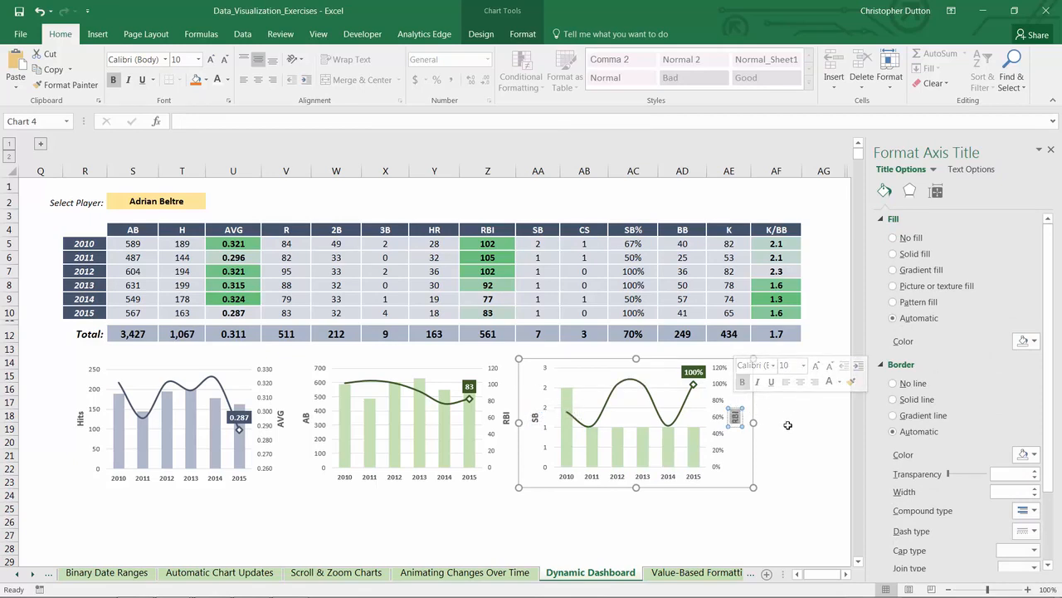
text(SB%)
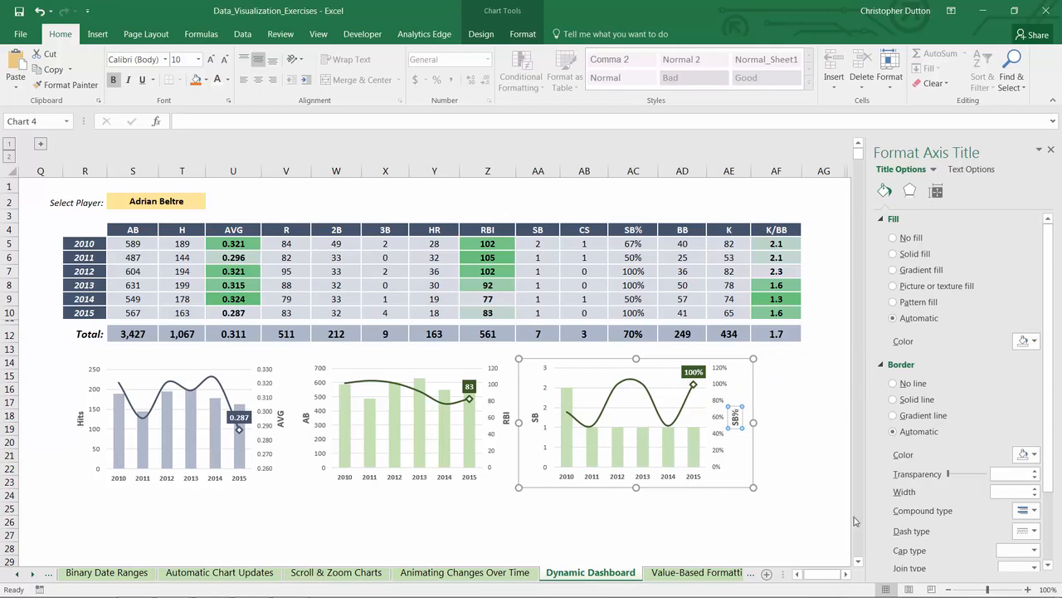
Step: Recolor the third chart's SB columns light orange and its SB% line the darkest orange shade
click(671, 452)
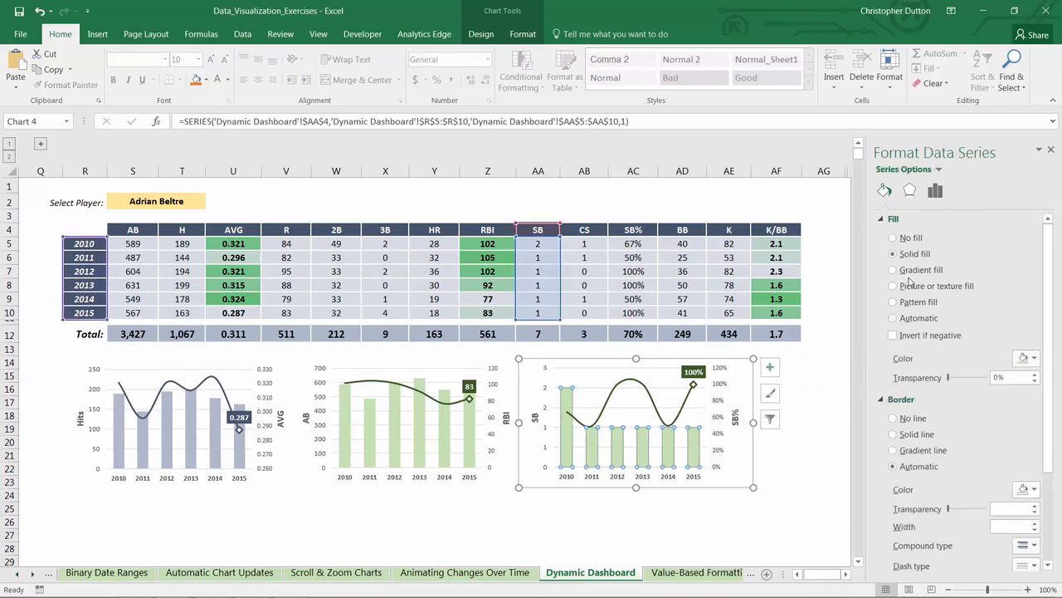
click(1035, 358)
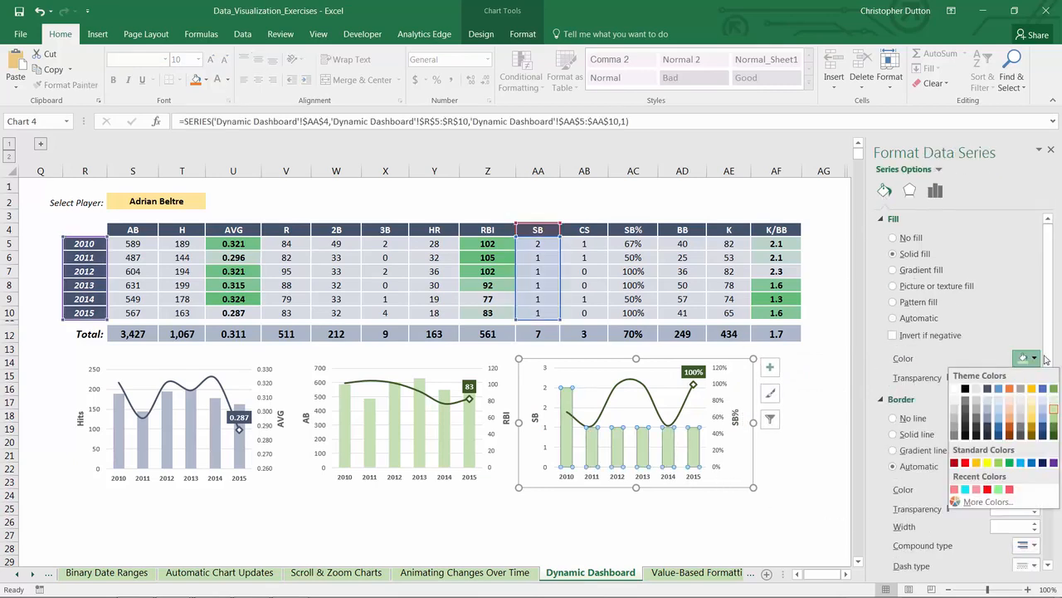
click(1010, 412)
click(651, 394)
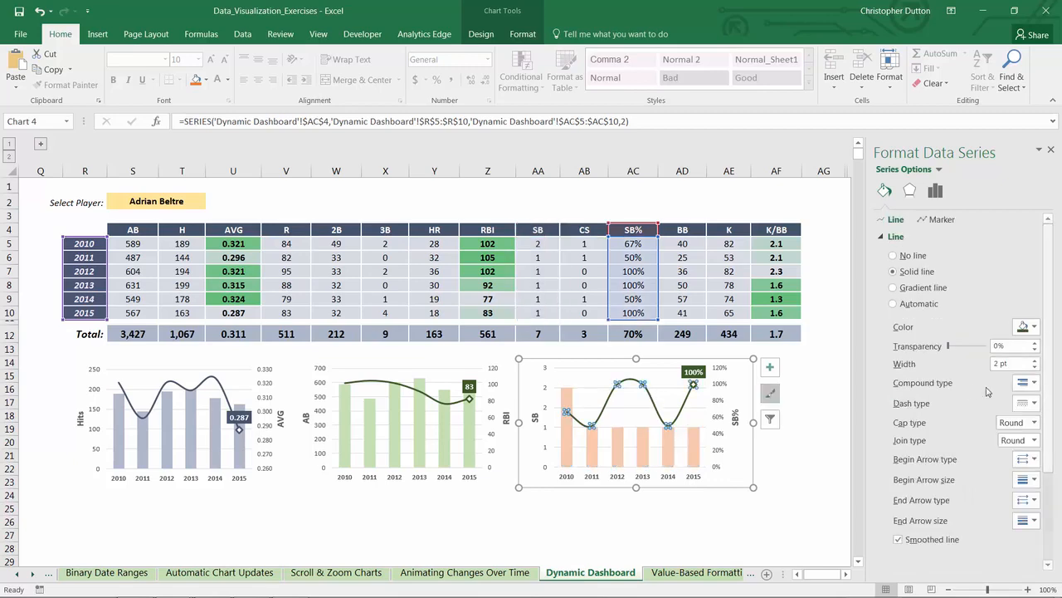
click(1029, 329)
click(1010, 405)
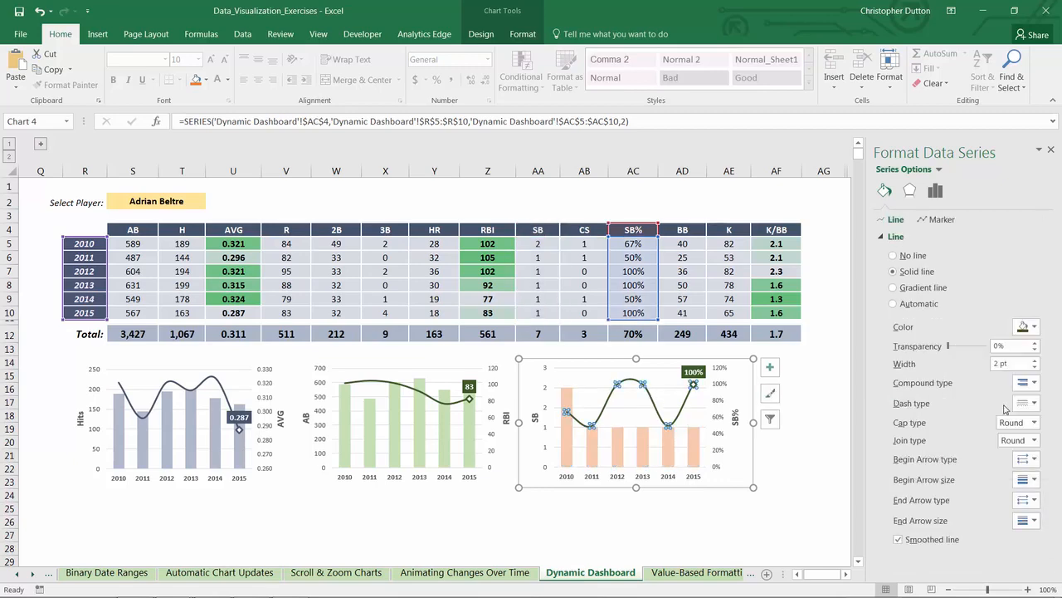
Step: Fill the 2015 SB% data label in the third chart with the same dark orange as its line
click(702, 374)
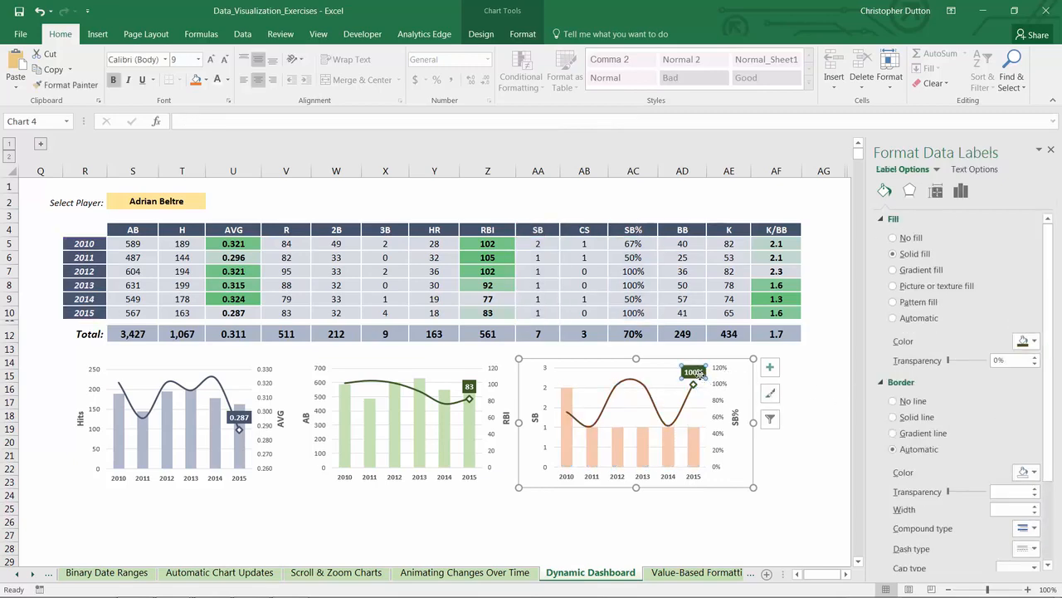
click(1028, 341)
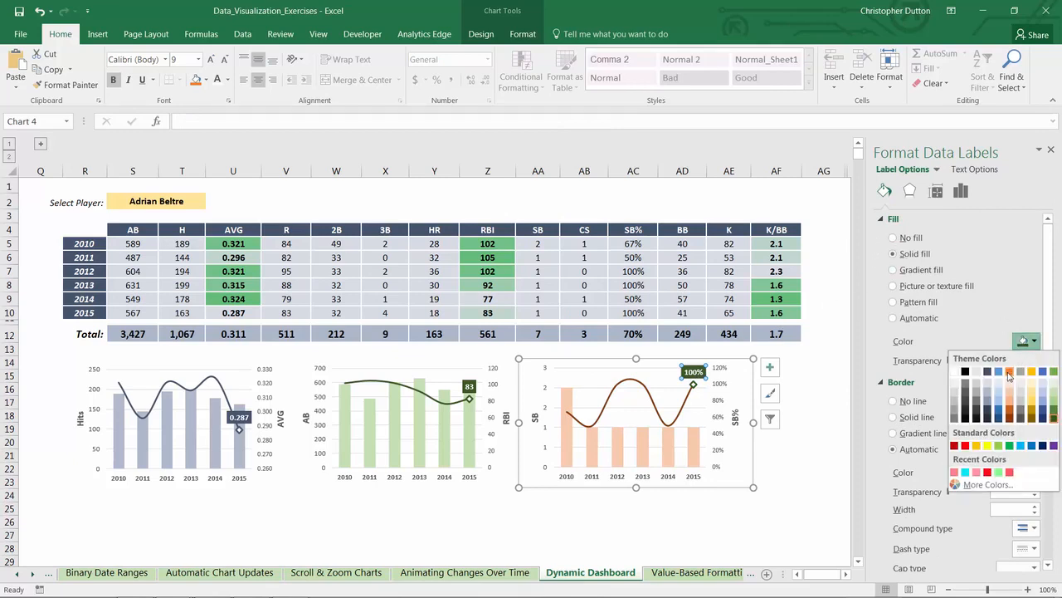
click(1008, 372)
click(1026, 346)
click(1011, 422)
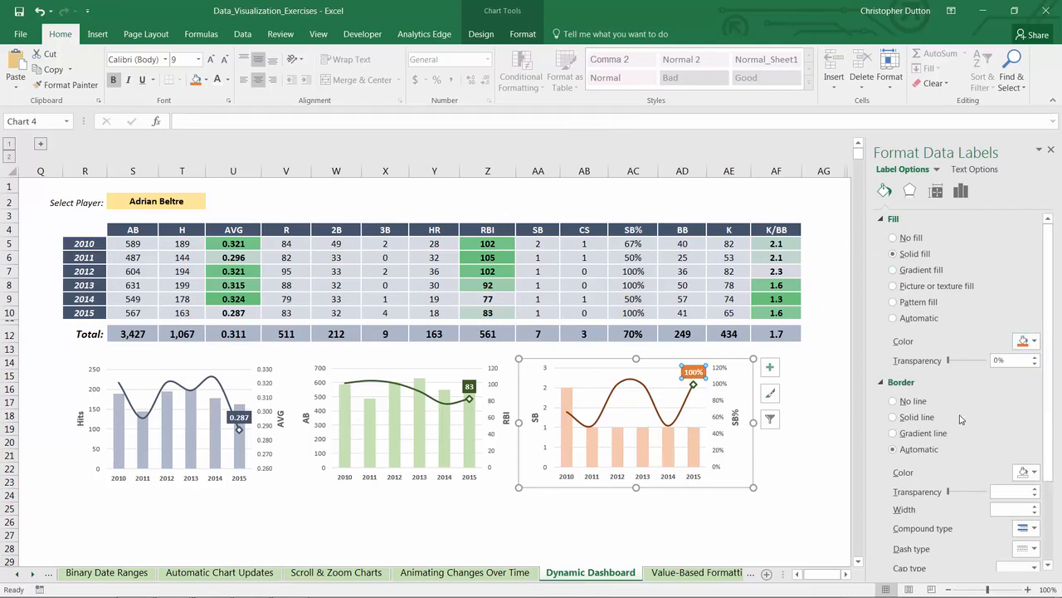
Step: Set the border of the 2015 SB% point's diamond marker to the same dark orange
click(693, 385)
click(693, 384)
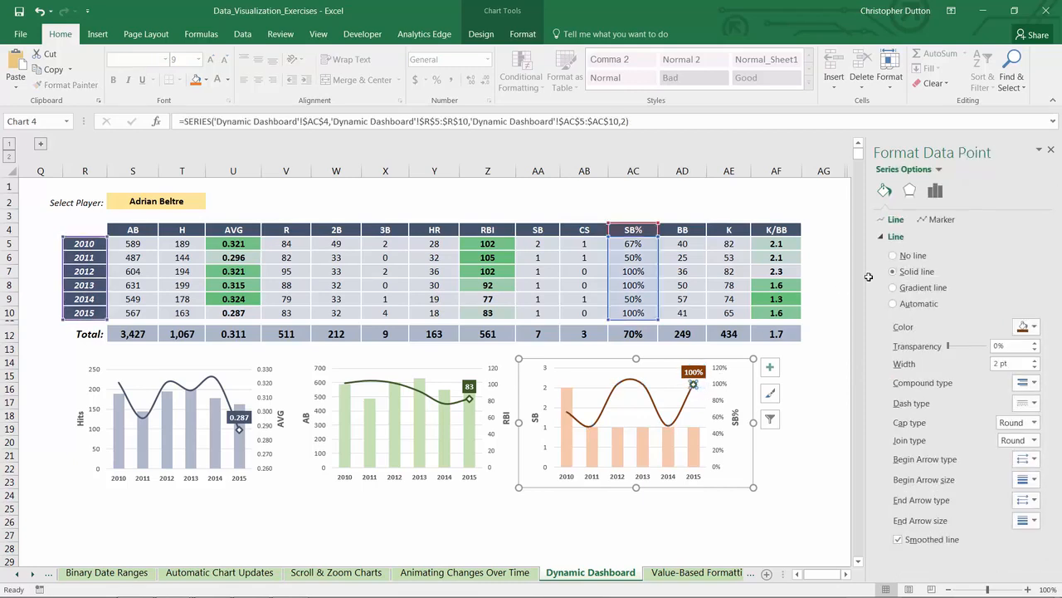
click(942, 219)
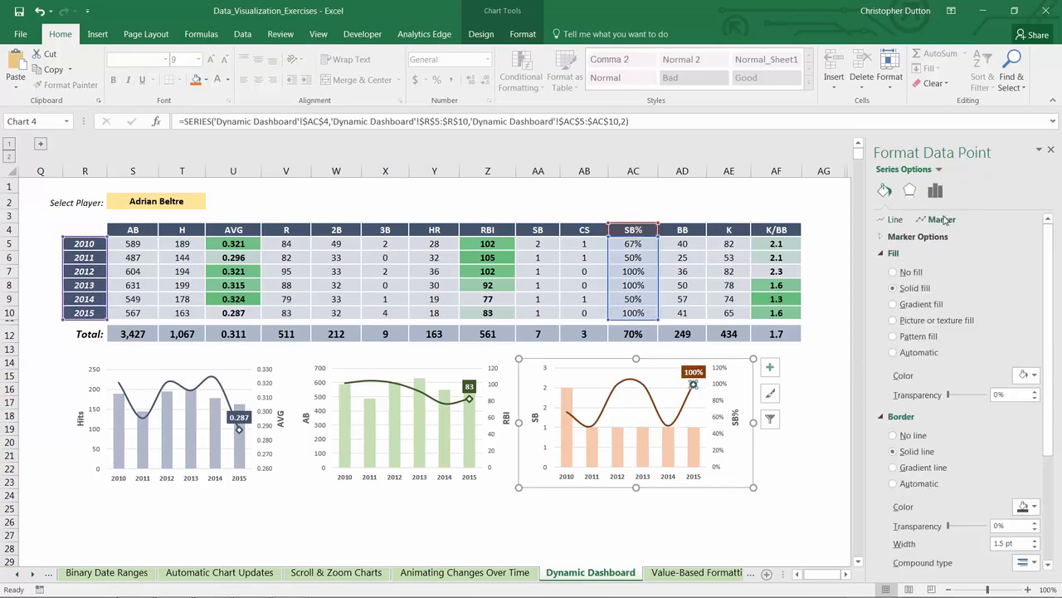
click(1024, 506)
click(1010, 426)
click(724, 496)
Step: Move the SB chart and the AB/RBI chart to the right so the three charts are spaced evenly beneath the table
click(562, 357)
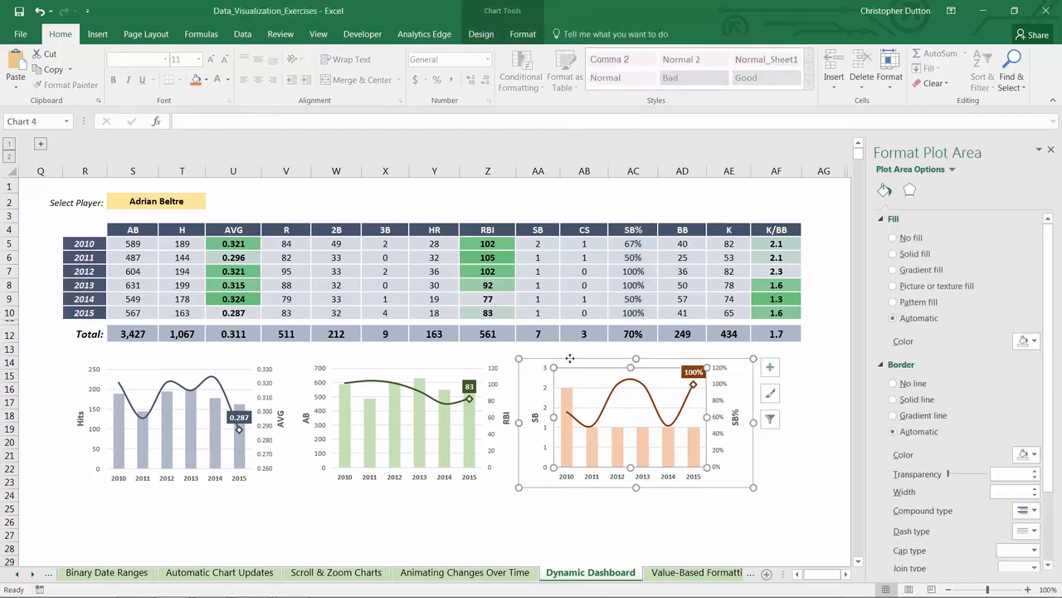
drag(562, 357, 617, 357)
click(436, 356)
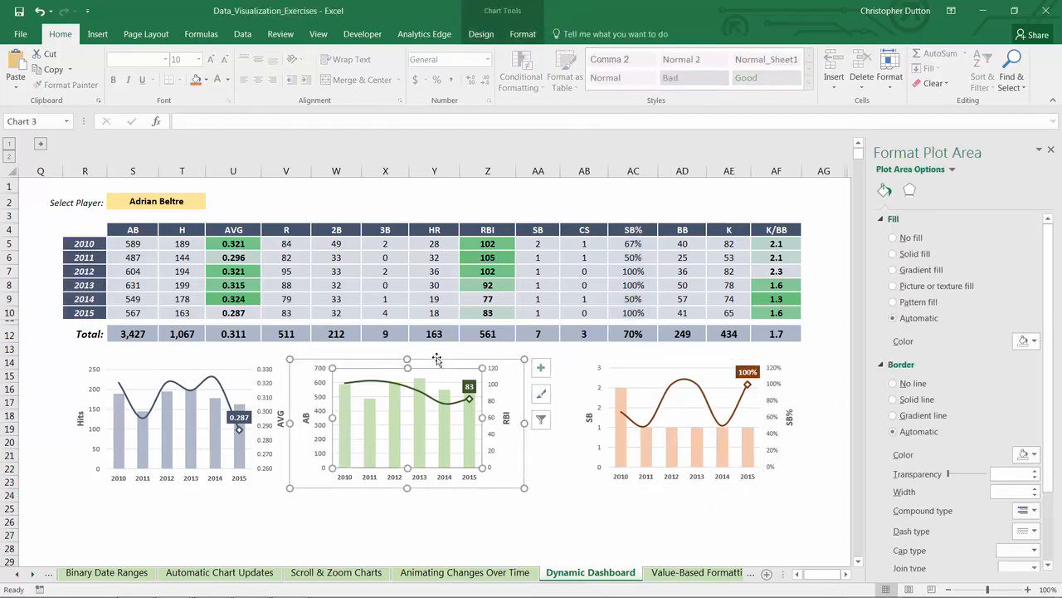
drag(436, 357, 465, 360)
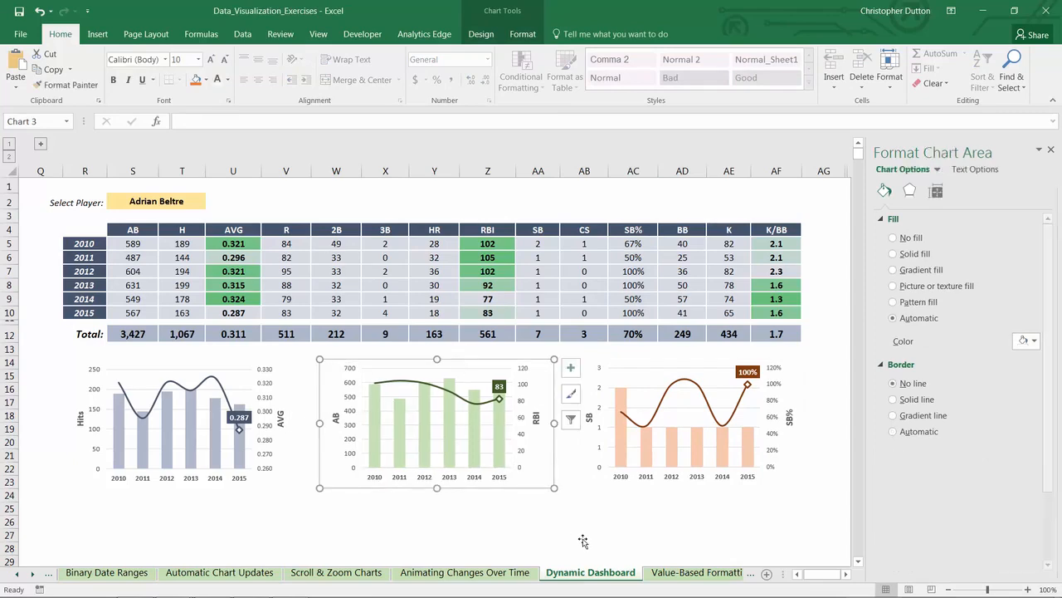
click(581, 529)
Step: Test the dashboard by selecting Albert Pujols and finally Alex Gordon in cell S2, and close the shape formatting options
click(193, 199)
click(212, 203)
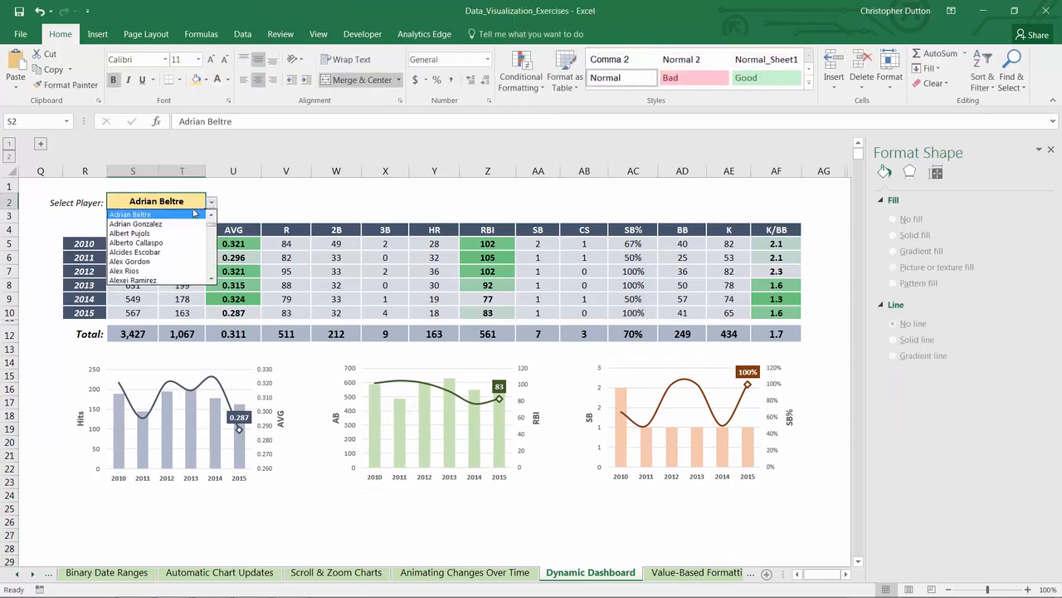
click(176, 236)
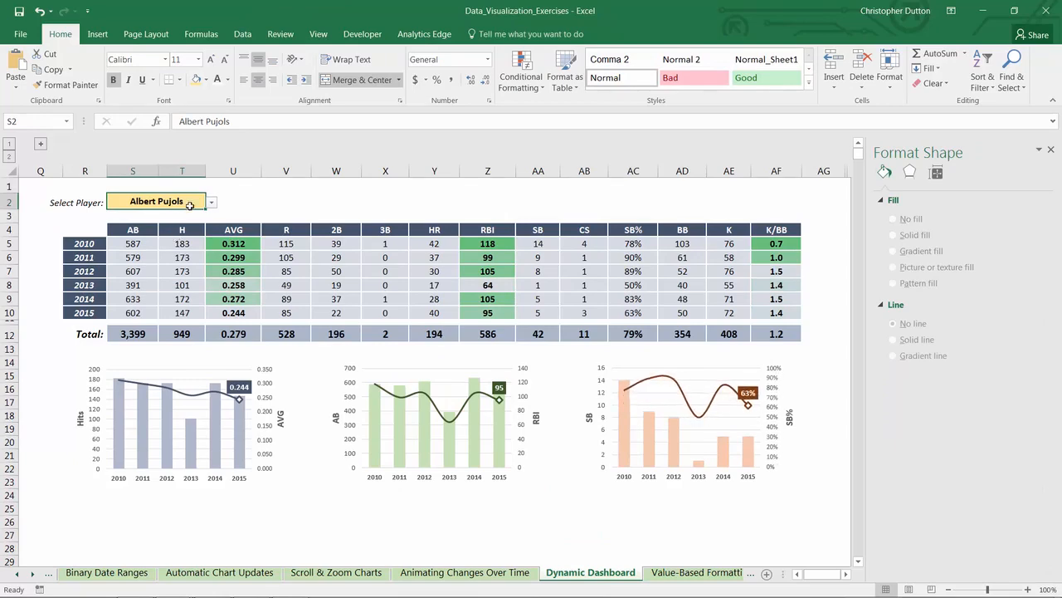
click(212, 203)
click(144, 248)
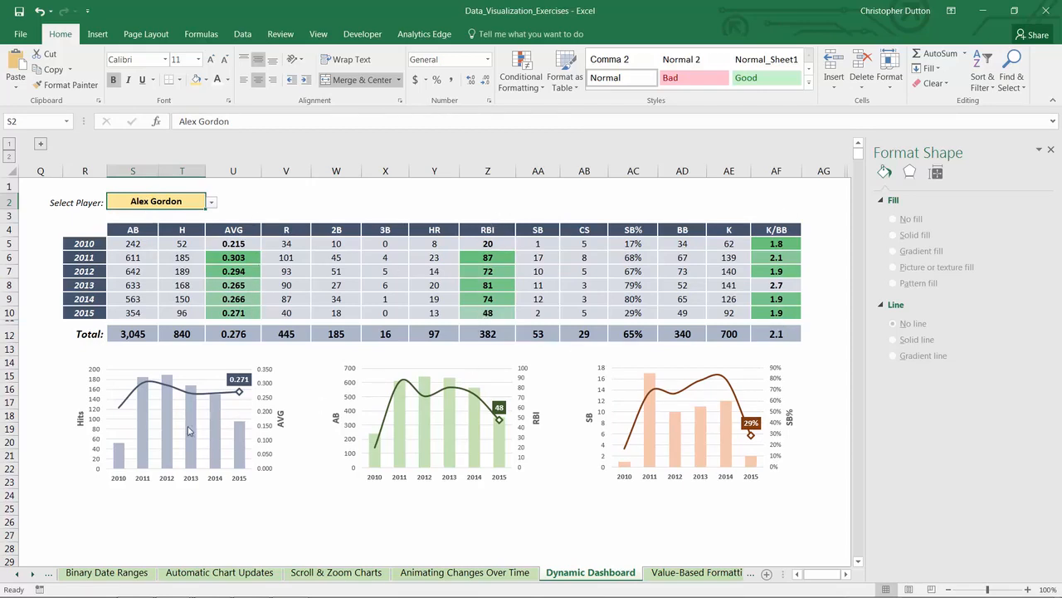
click(1051, 149)
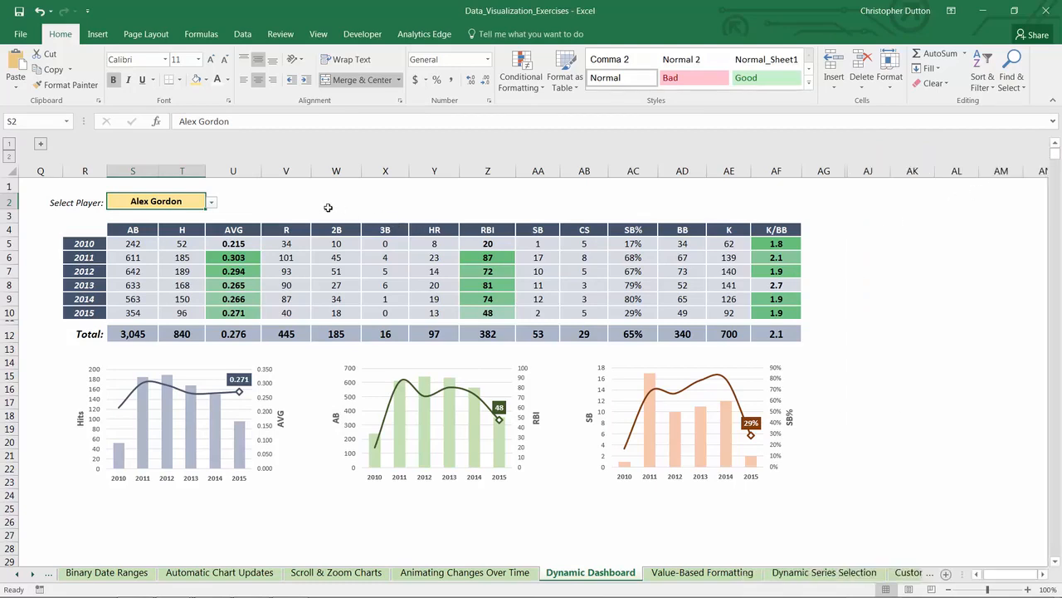
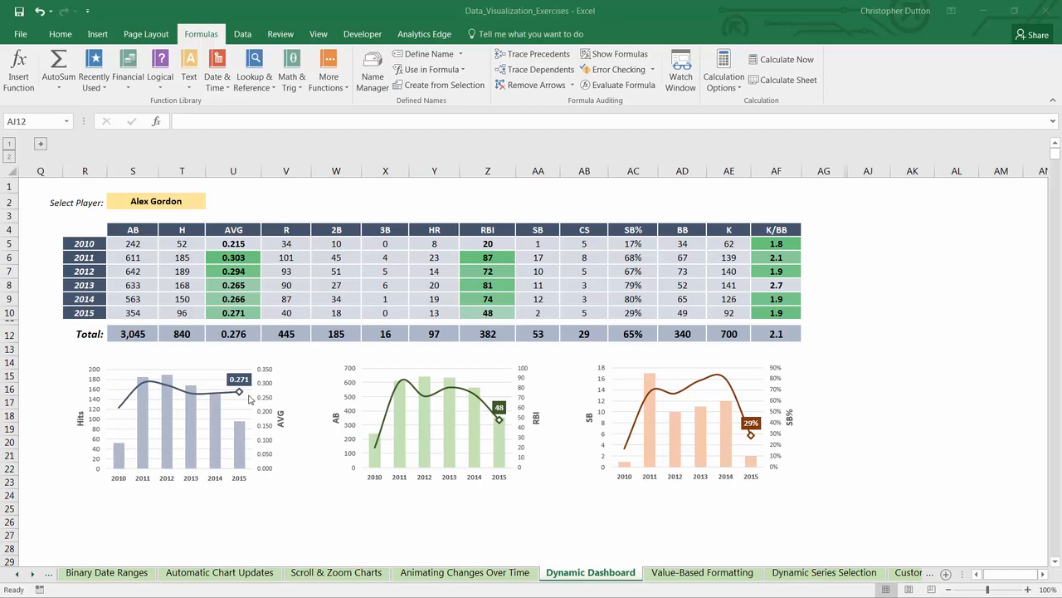
Step: Shrink the Hits/AVG chart and the AB/RBI chart together to the same smaller size
click(219, 430)
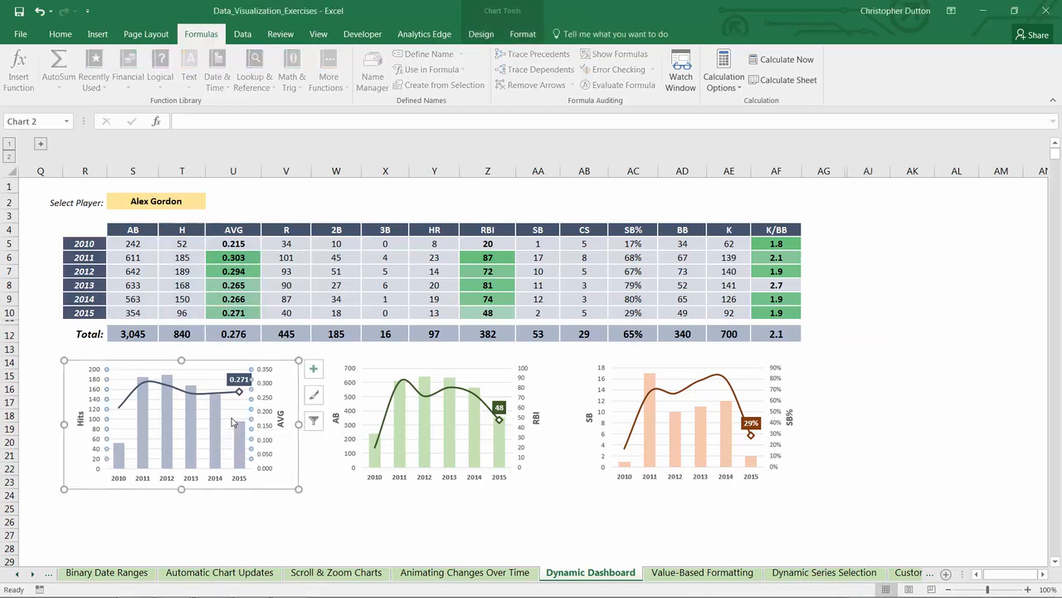
ctrl+click(402, 414)
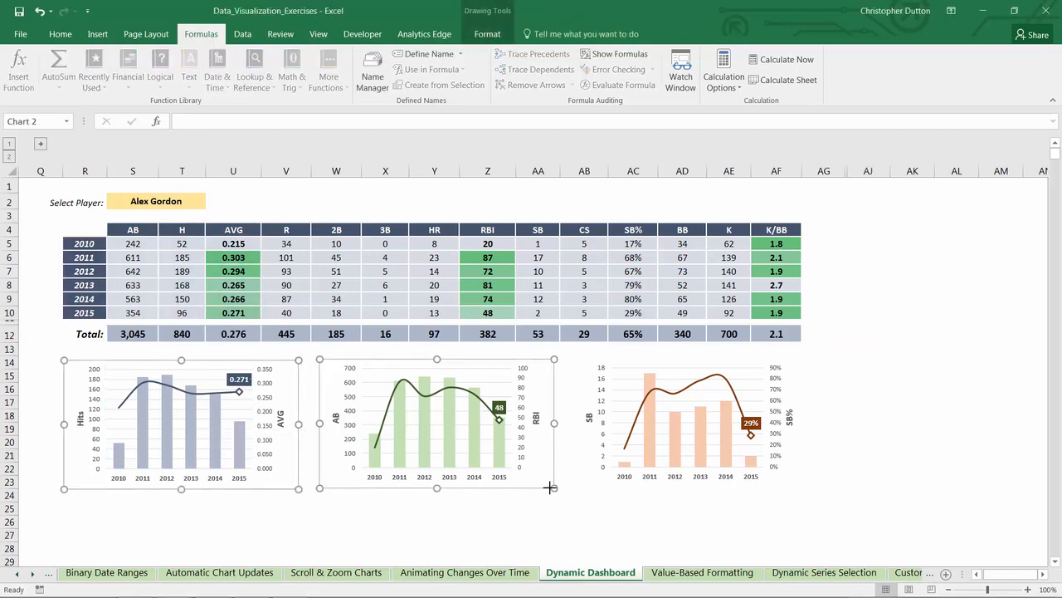
drag(549, 487, 517, 471)
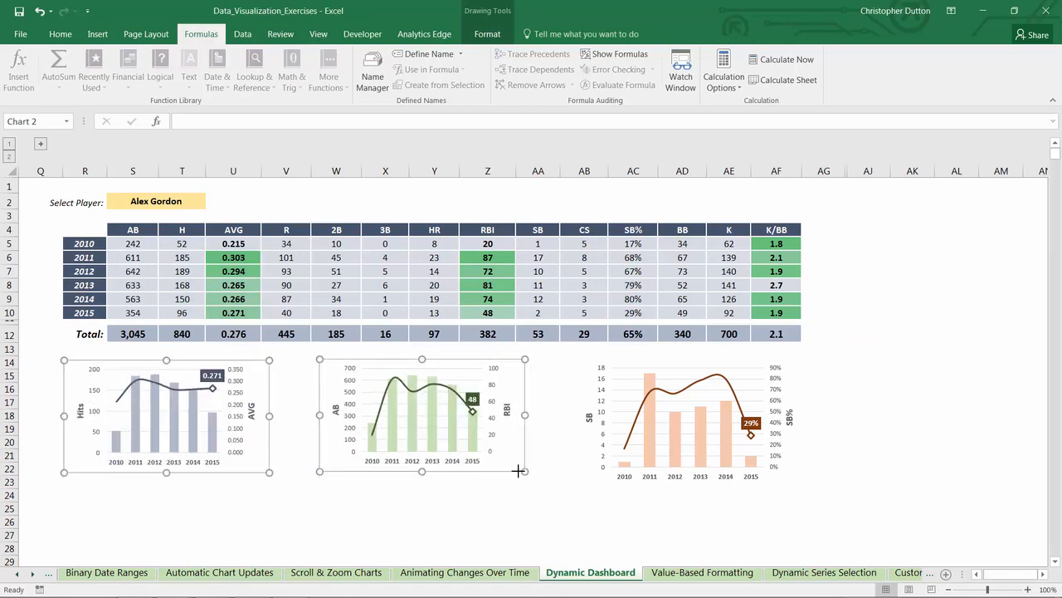
Step: Stack the AB/RBI chart directly beneath the Hits/AVG chart, with both aligned under the first columns of the table
click(292, 427)
click(372, 359)
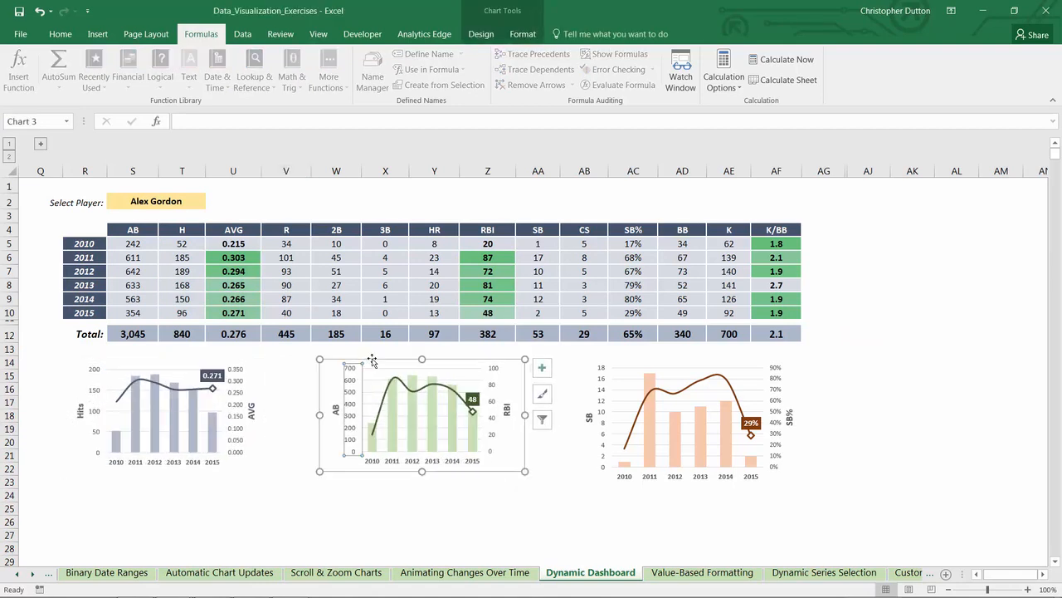
drag(372, 360, 120, 476)
click(167, 362)
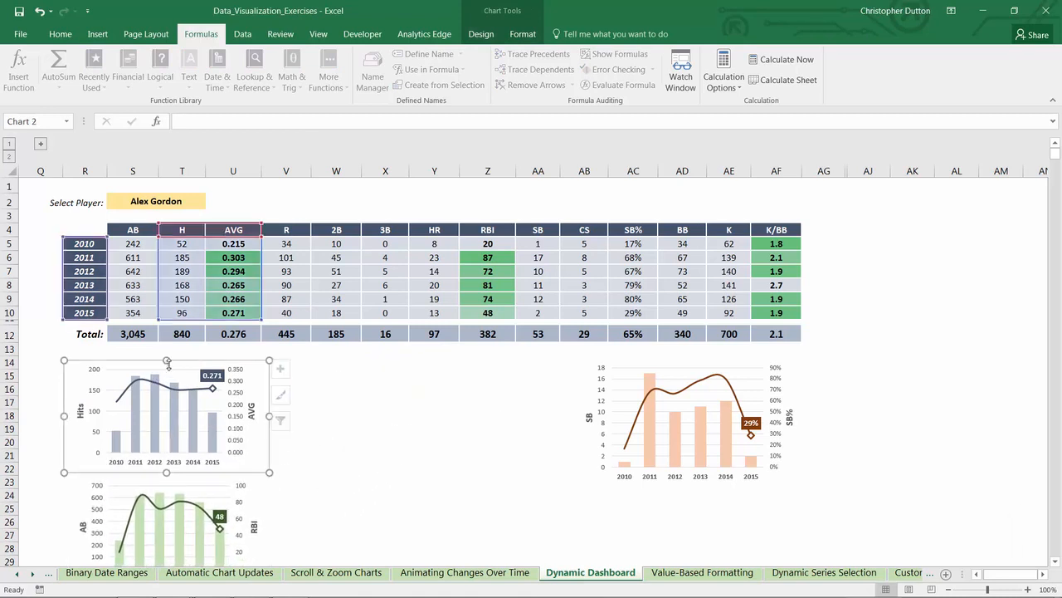
drag(168, 363, 199, 352)
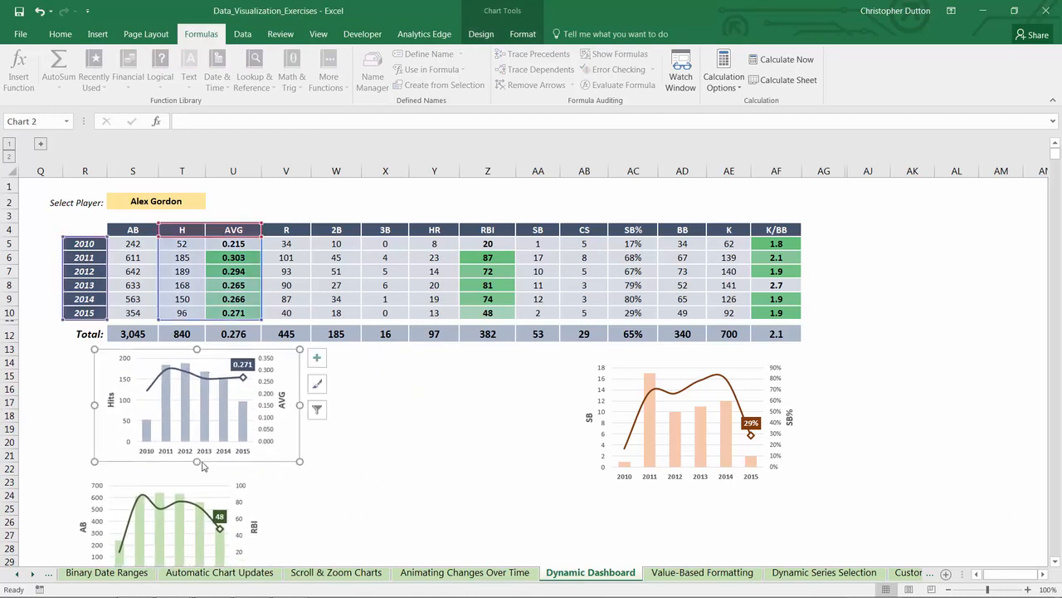
click(202, 487)
drag(209, 481, 237, 460)
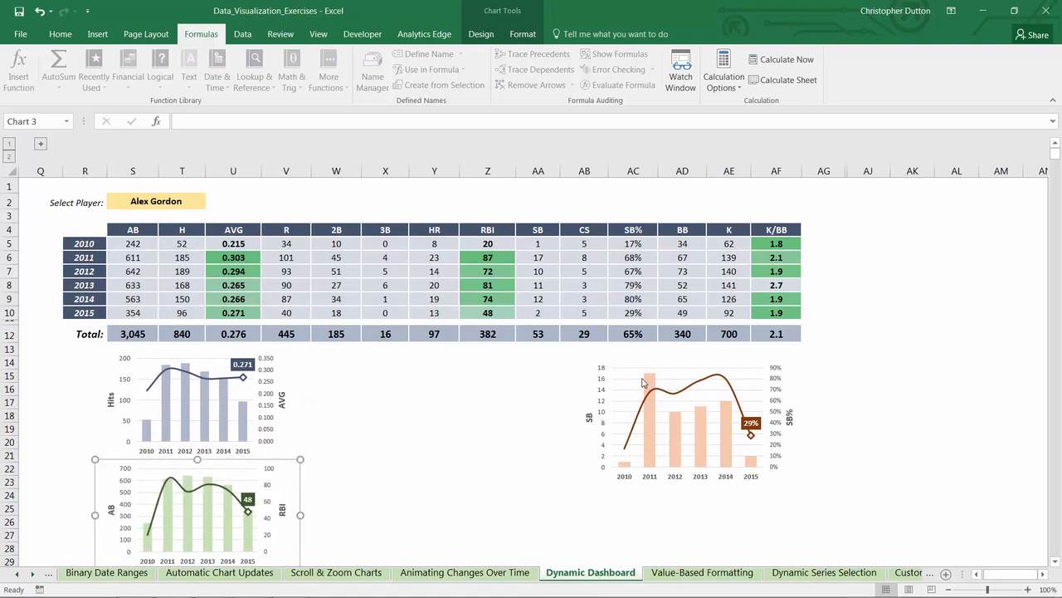
Step: Move the SB/SB% chart beside the stacked charts and enlarge it to reach the table's last column, leaving room above it
click(593, 367)
drag(594, 366, 334, 393)
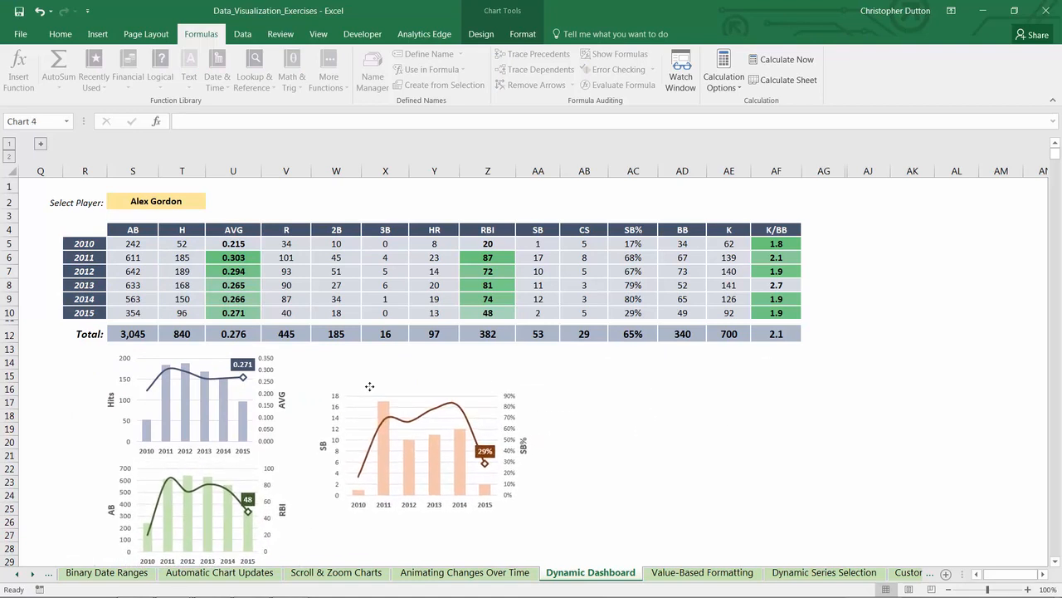
drag(546, 512, 801, 504)
click(870, 464)
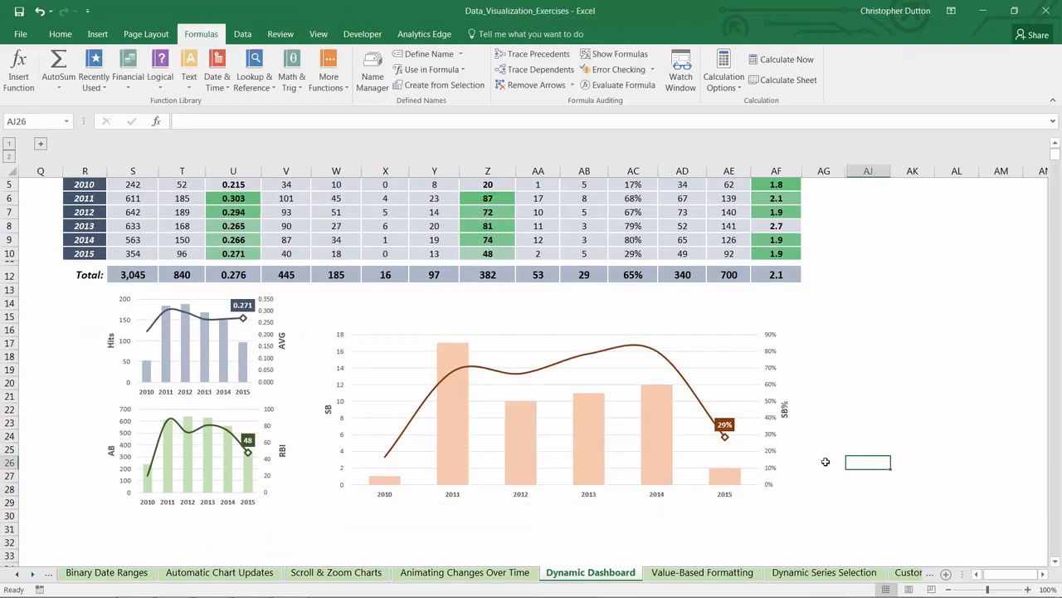
scroll(823, 462, up, 2)
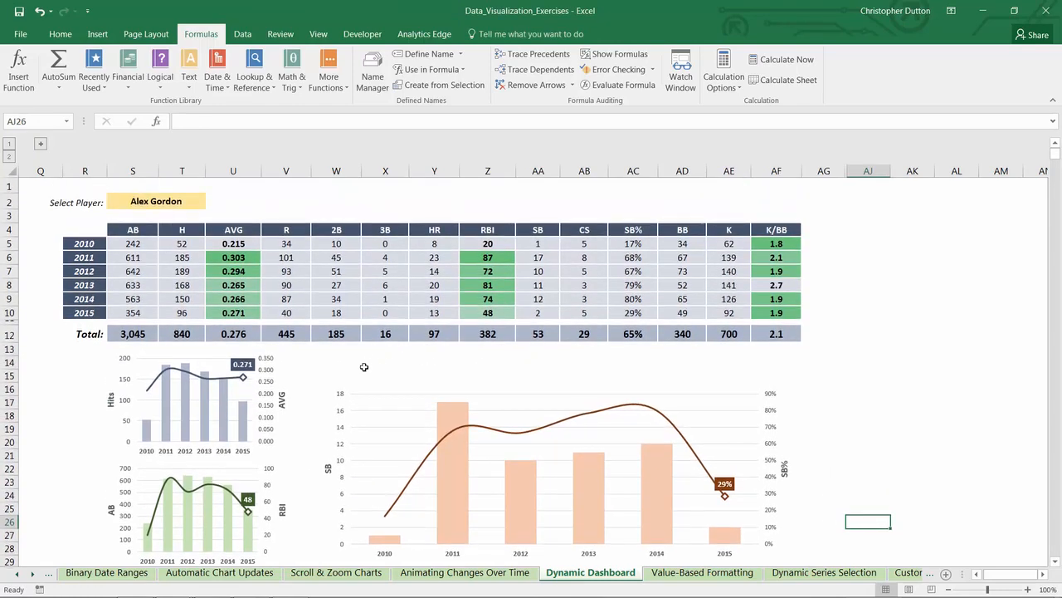
Step: Enter the label "Select Metric 1:" in X14 in bold italic, right-aligned, and fill input cell Y14 with light gold
click(373, 364)
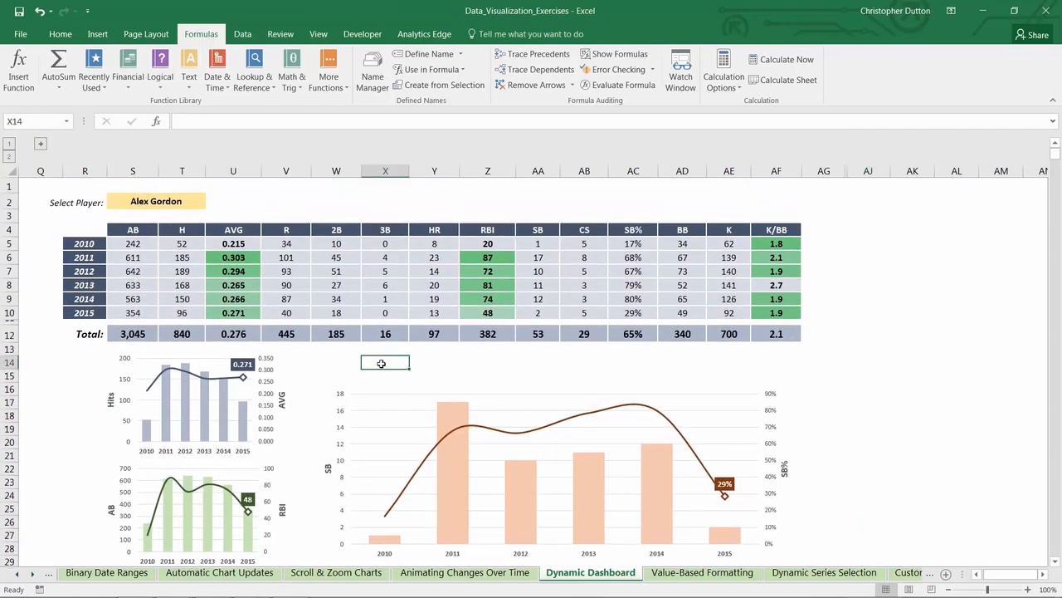
text(Select)
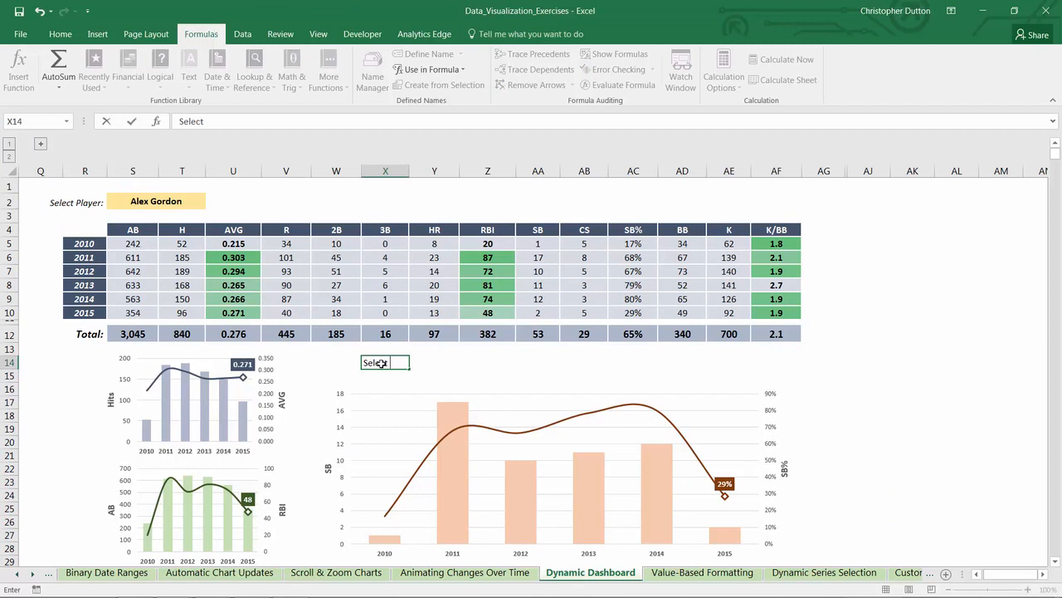
text( Metric 1:)
key(ctrl+Return)
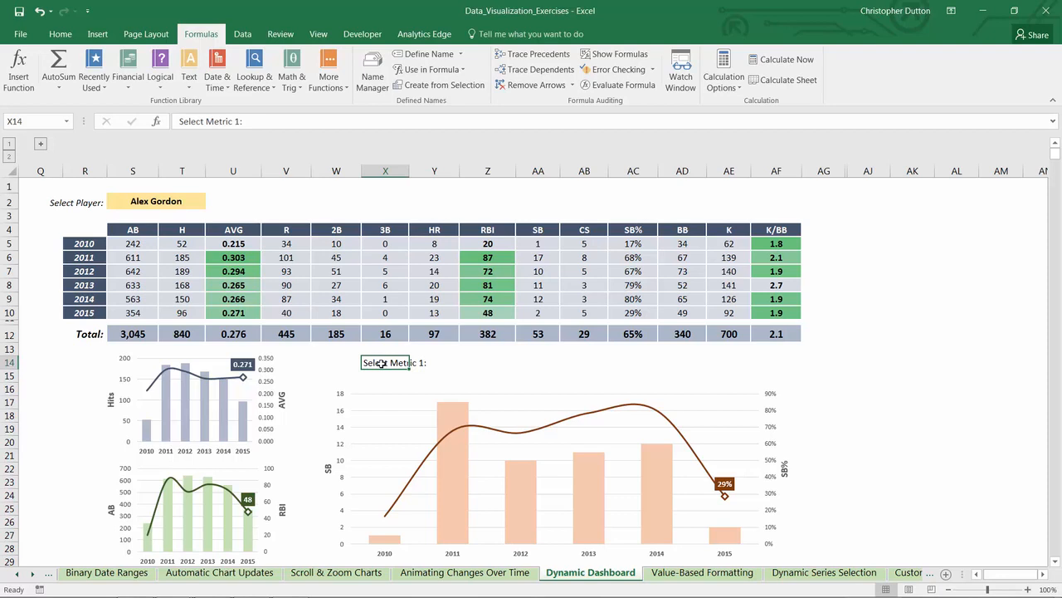
key(ctrl+b)
key(ctrl+i)
click(60, 34)
click(273, 80)
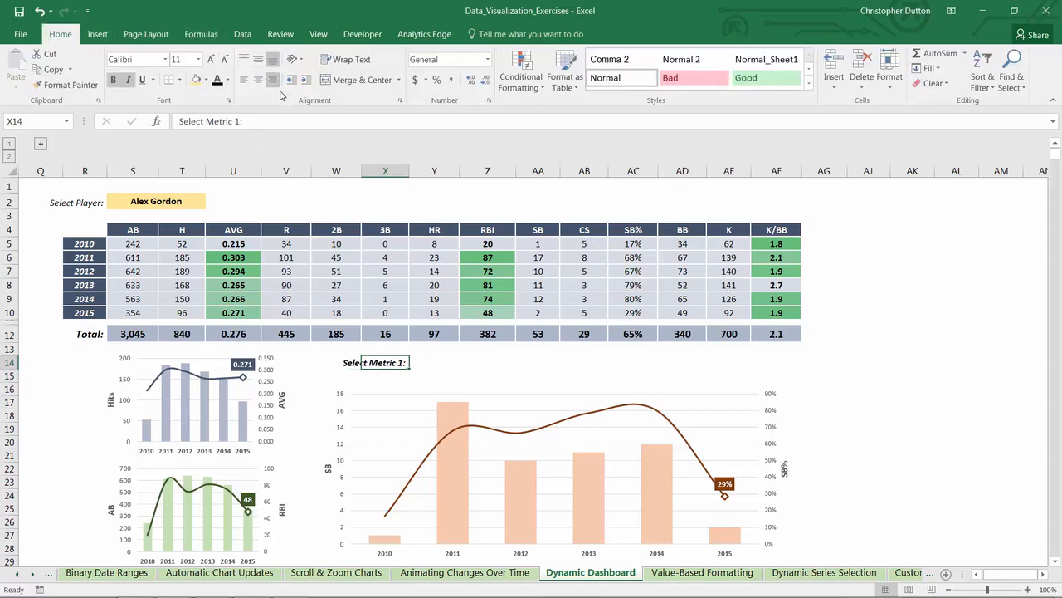
click(440, 364)
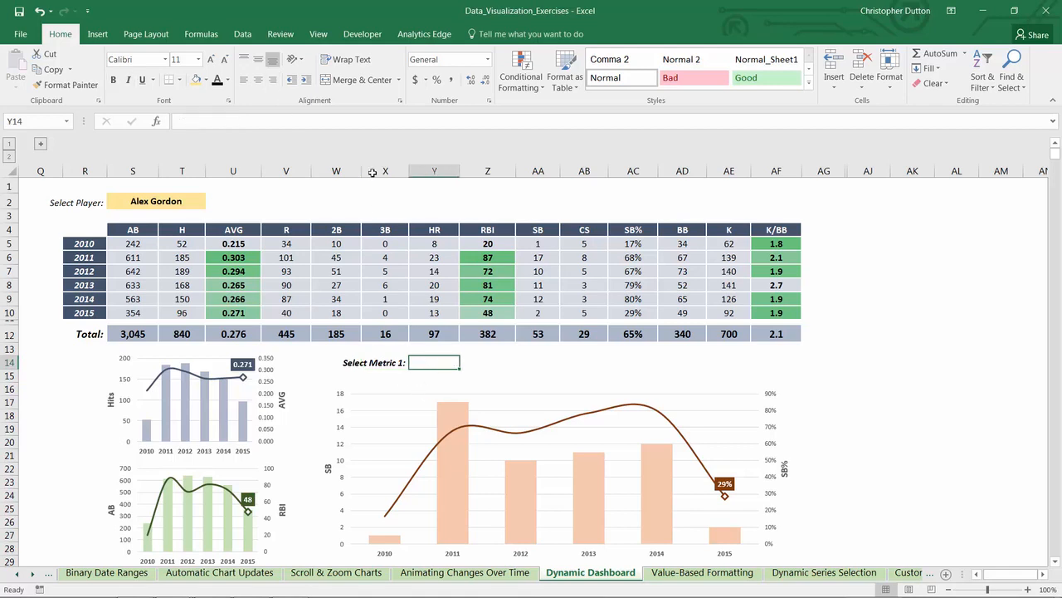
click(196, 80)
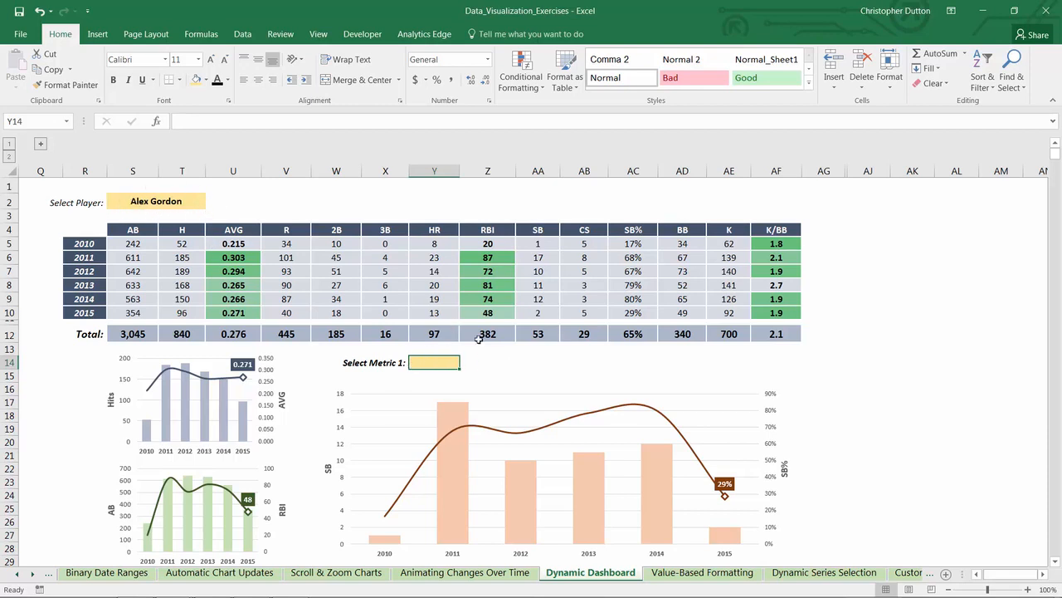
Step: Enter the label "Select Metric 2:" in AA14 and copy the formatting of X14 onto it
click(528, 364)
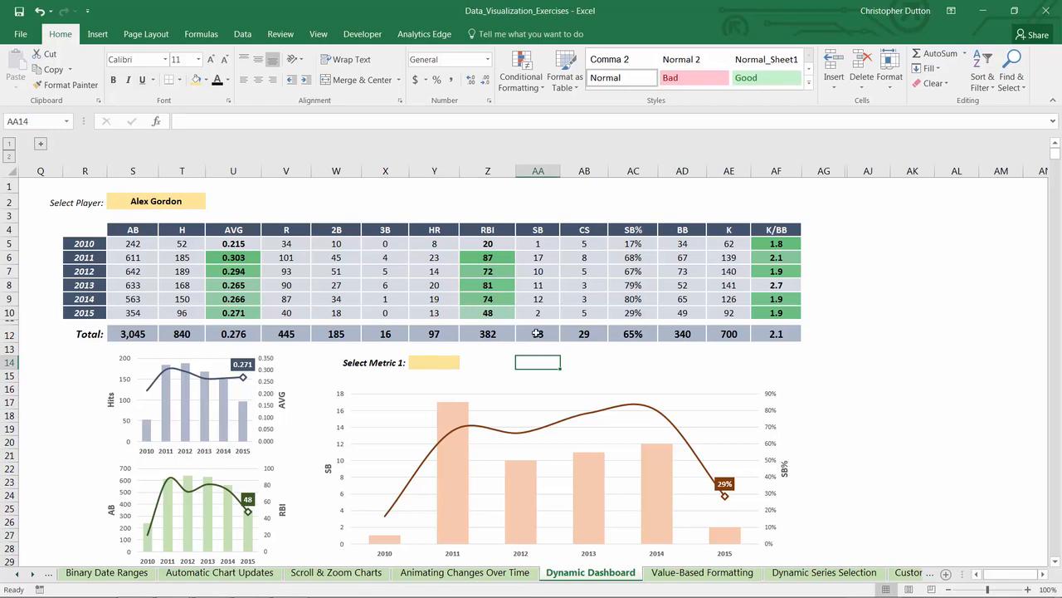
text(Select)
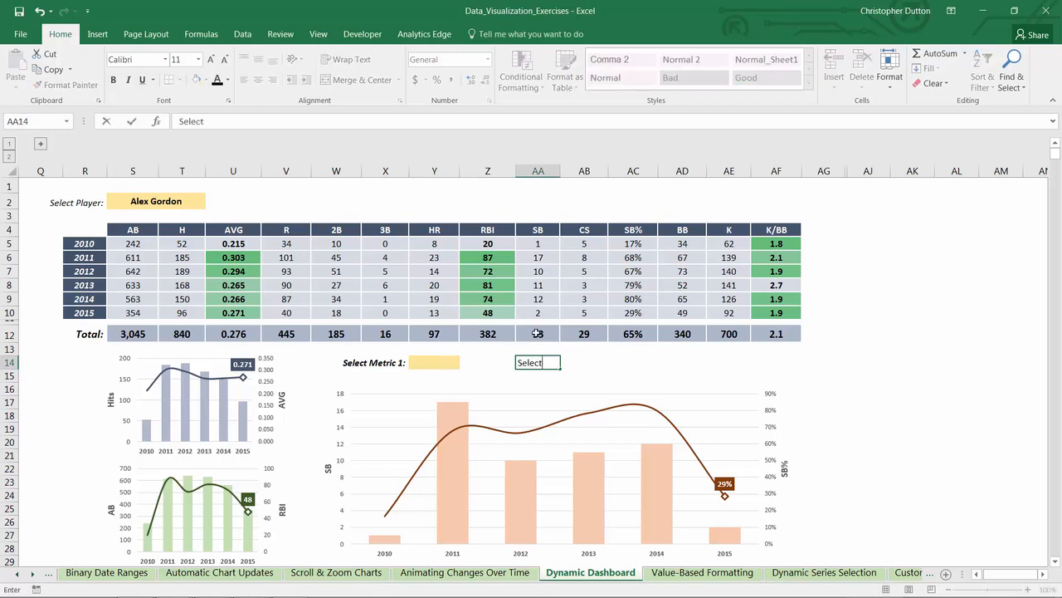
text( Metric 2:)
key(ctrl+Return)
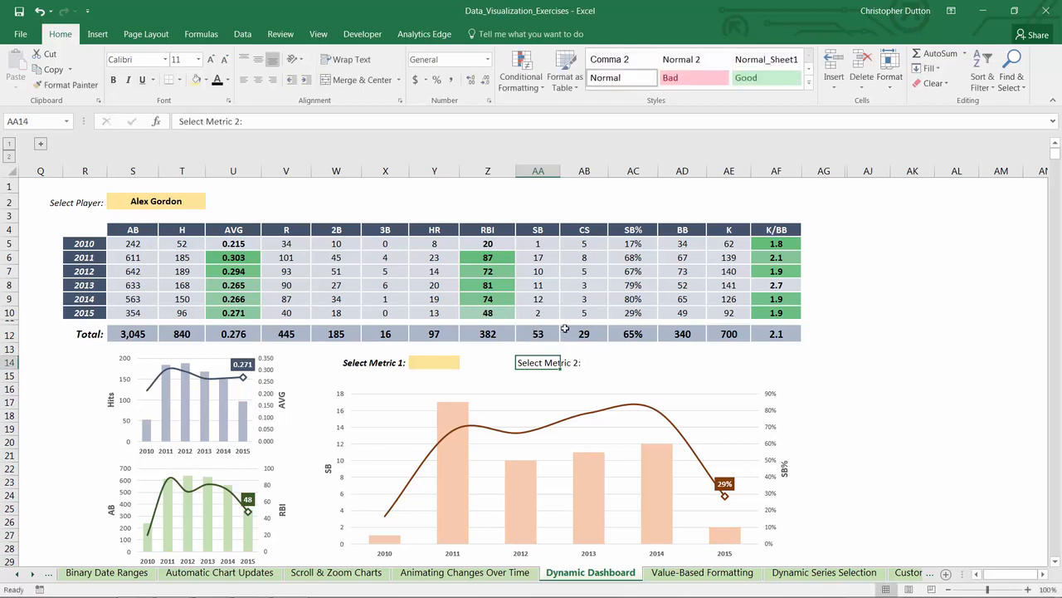
click(389, 364)
double_click(66, 85)
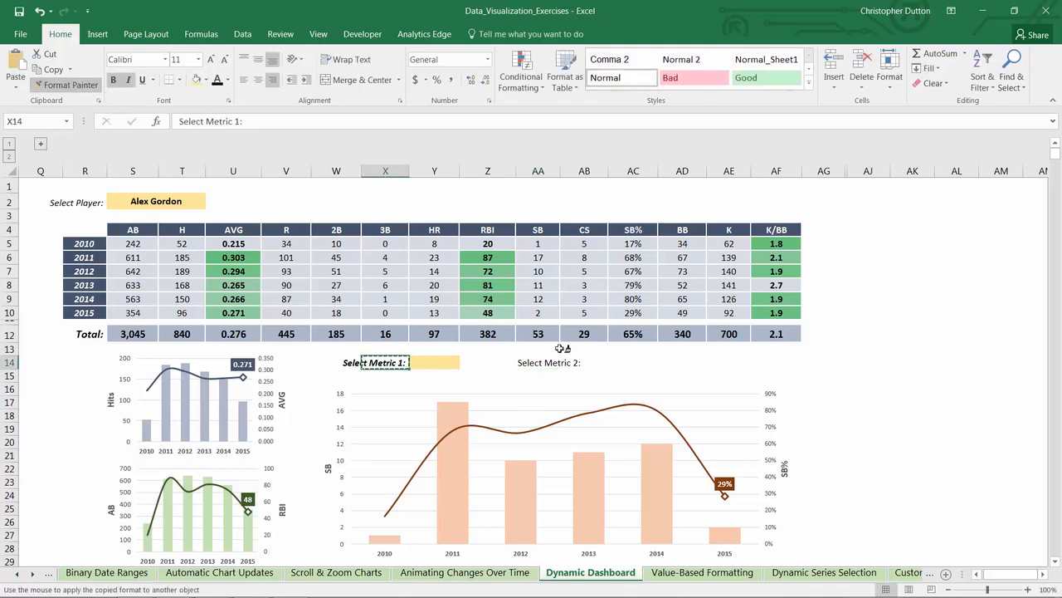
click(548, 365)
key(Escape)
Step: Fill the second metric's input cell AB14 with the same light gold
click(581, 366)
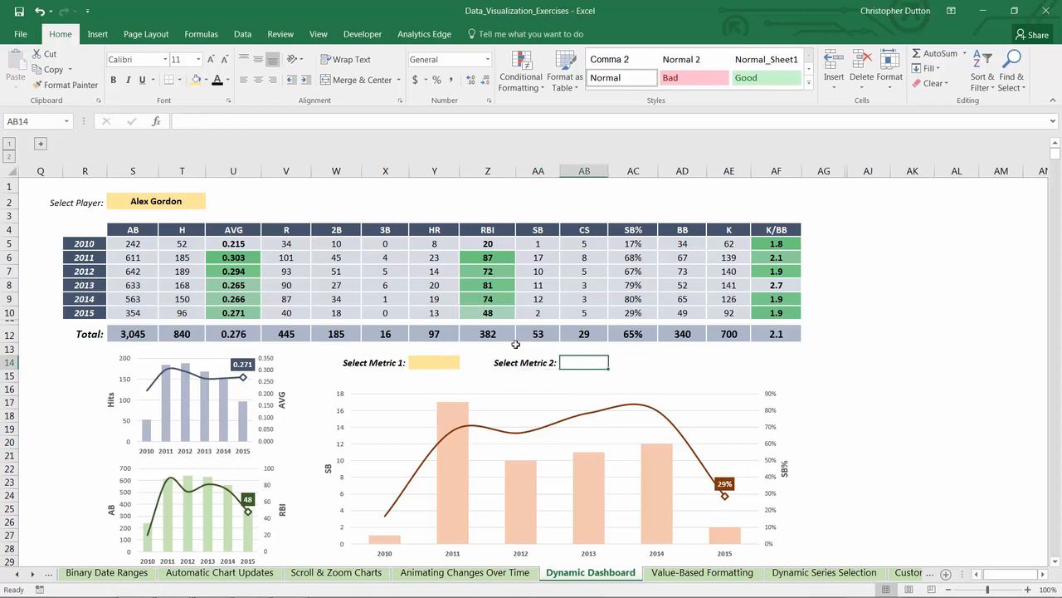
click(197, 79)
click(637, 360)
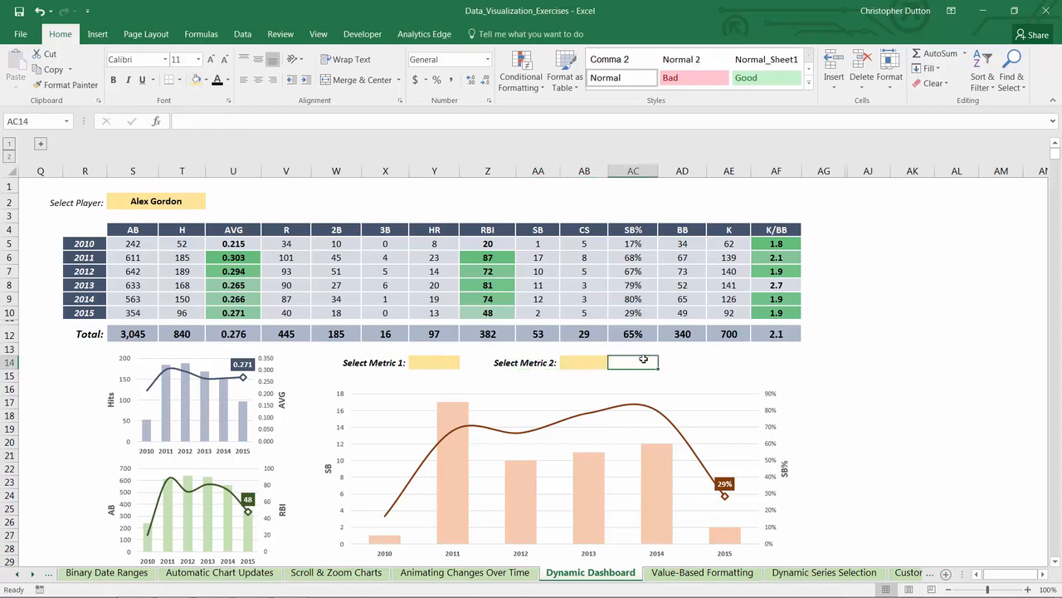
click(439, 362)
click(572, 360)
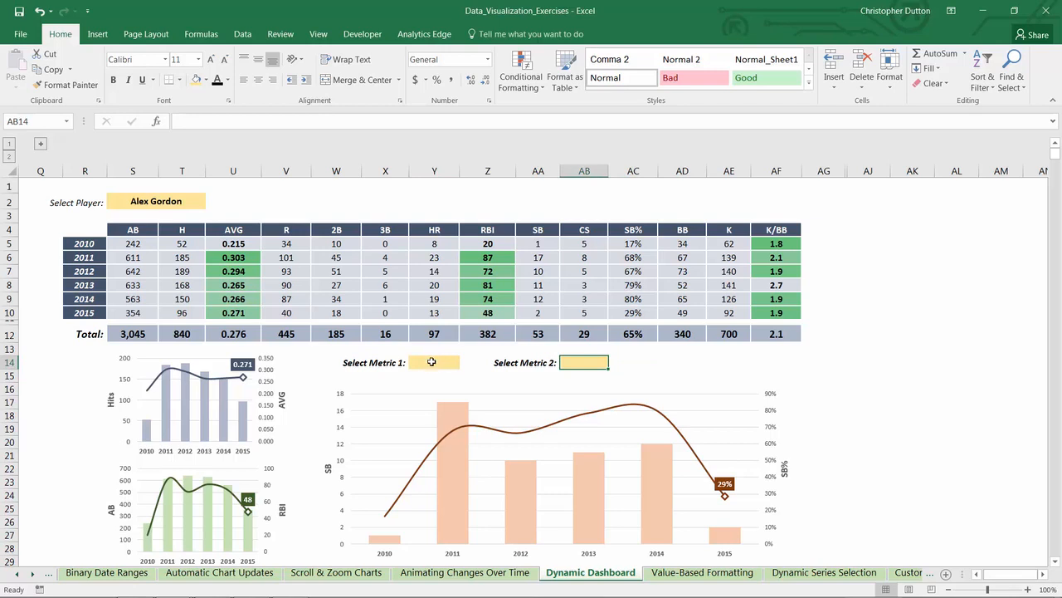
Step: Unhide the columns between AG and AJ that hold the Metrics and Players lists
click(167, 201)
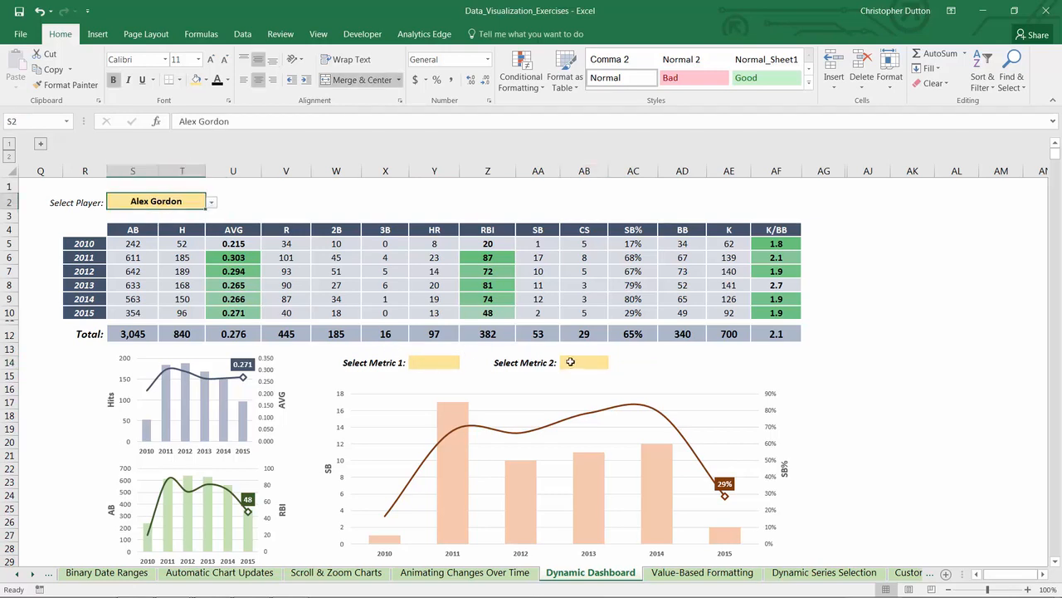
drag(823, 170, 869, 170)
right_click(868, 173)
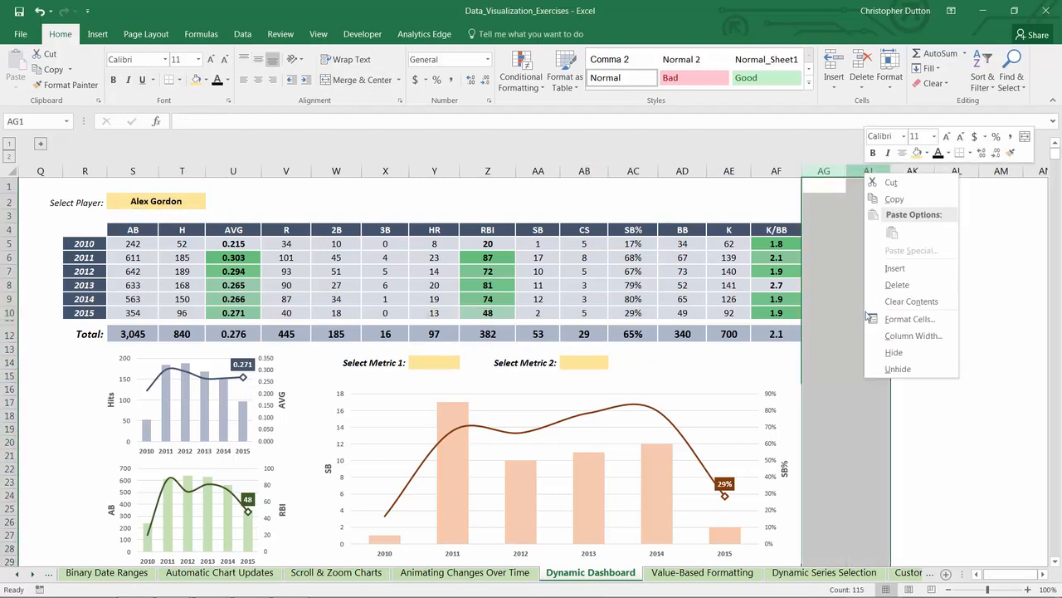
click(883, 368)
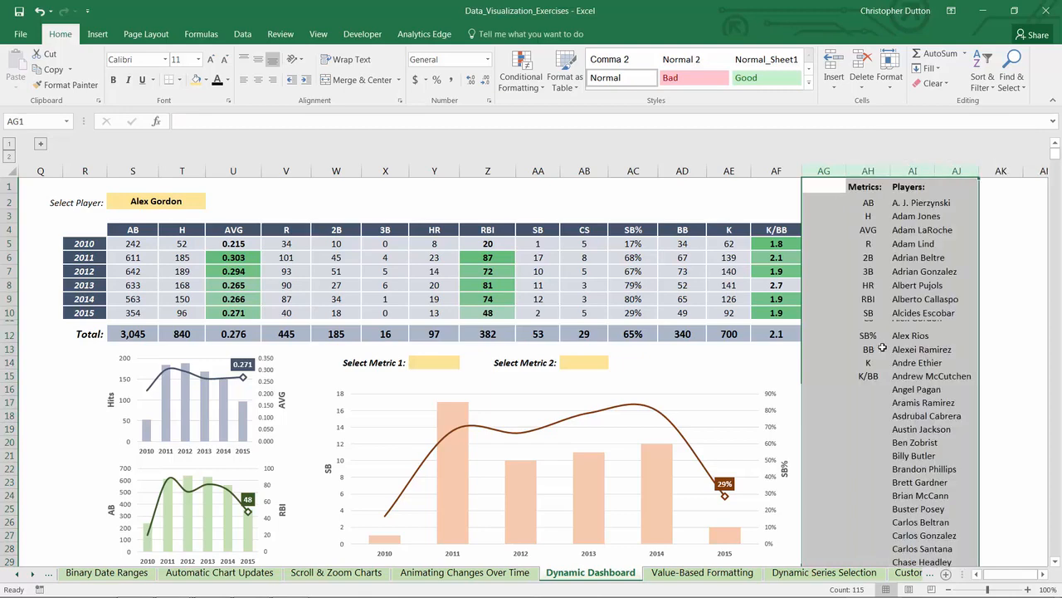
click(930, 203)
drag(868, 188, 896, 388)
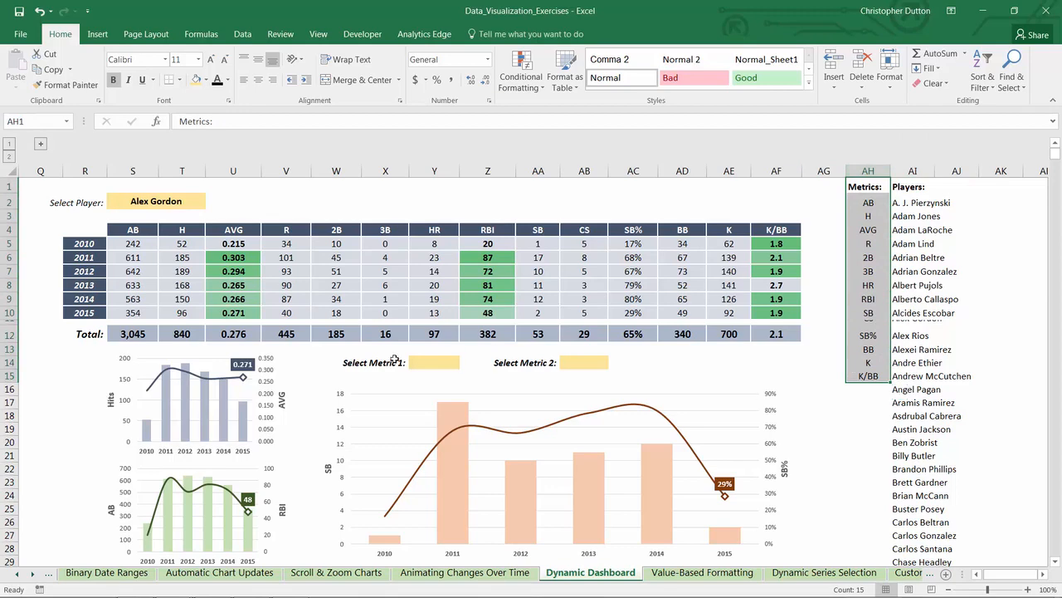
Step: Add a data validation list to Y14 using the metrics in AH2:AH15 as source, and choose AB from it
click(431, 366)
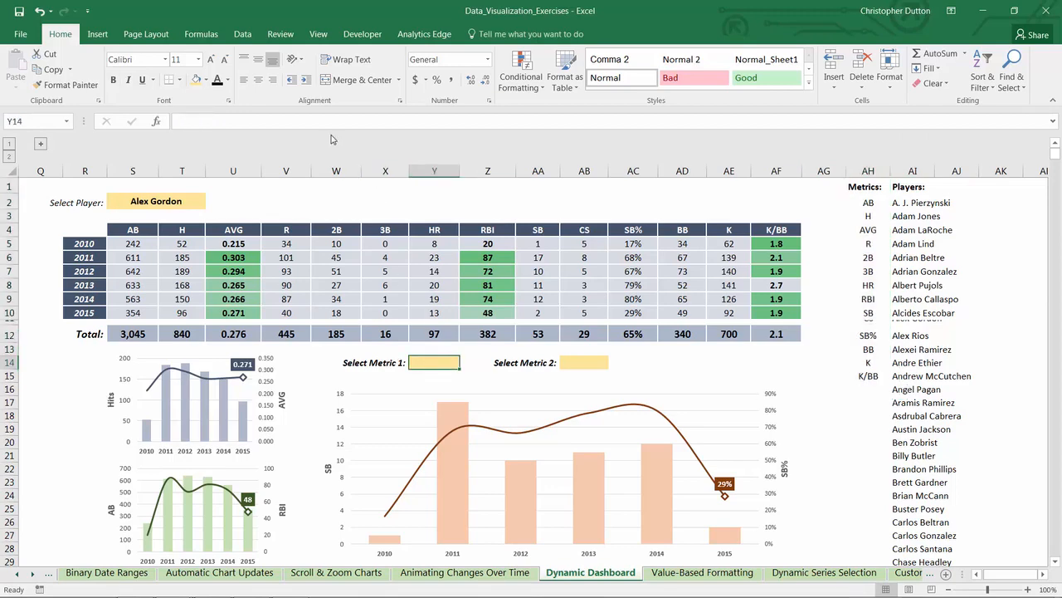
click(242, 34)
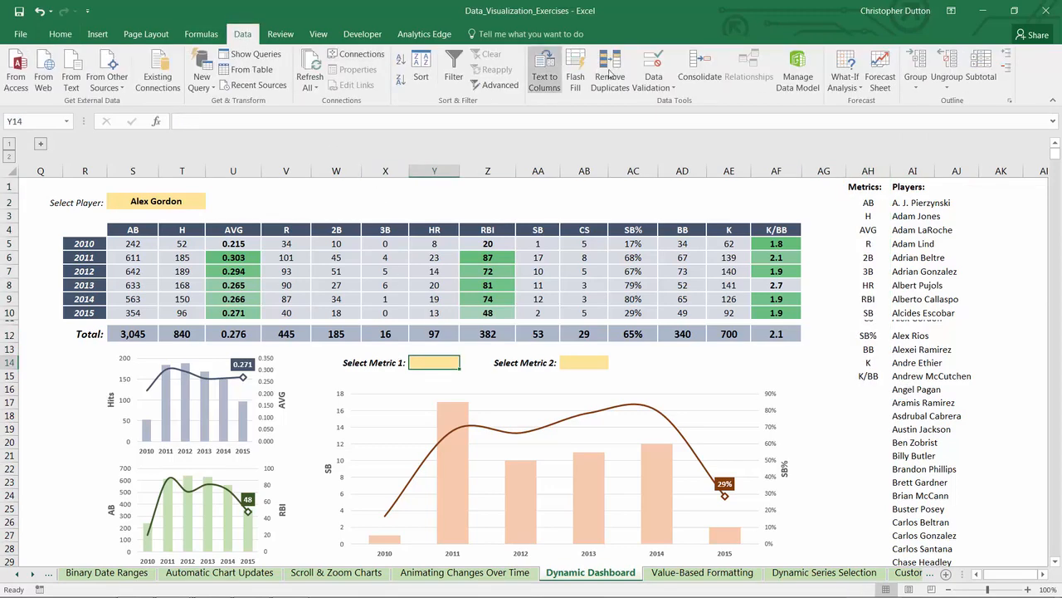
click(654, 86)
click(668, 103)
click(371, 322)
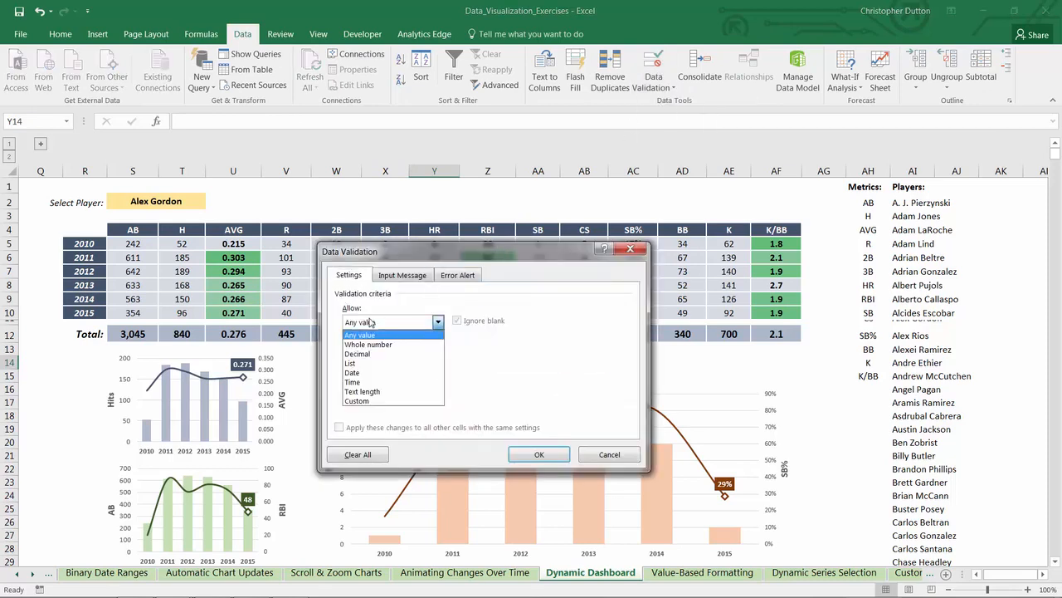
click(357, 362)
click(543, 380)
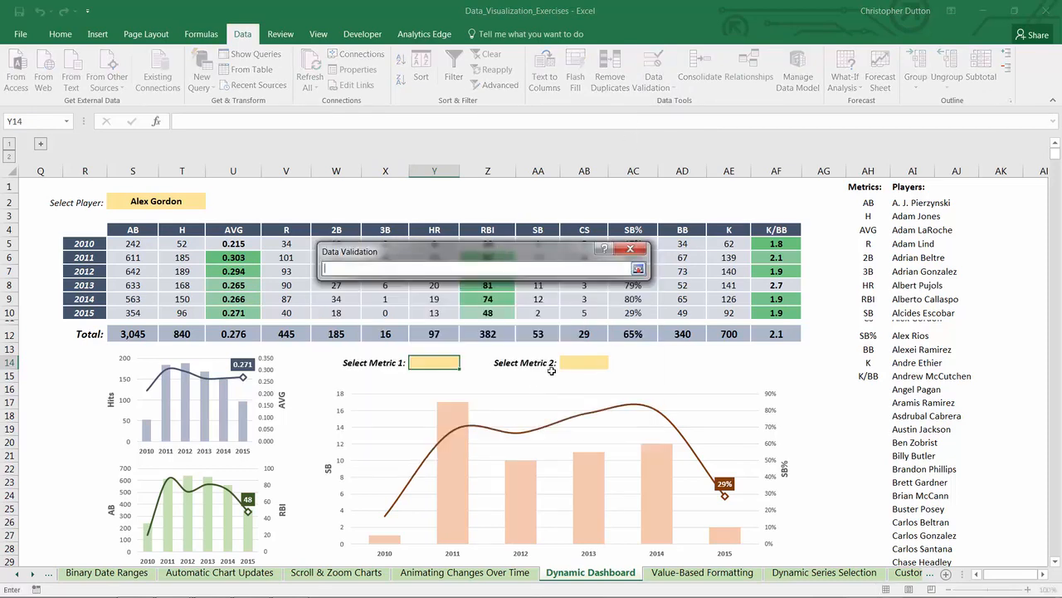
drag(858, 202, 855, 379)
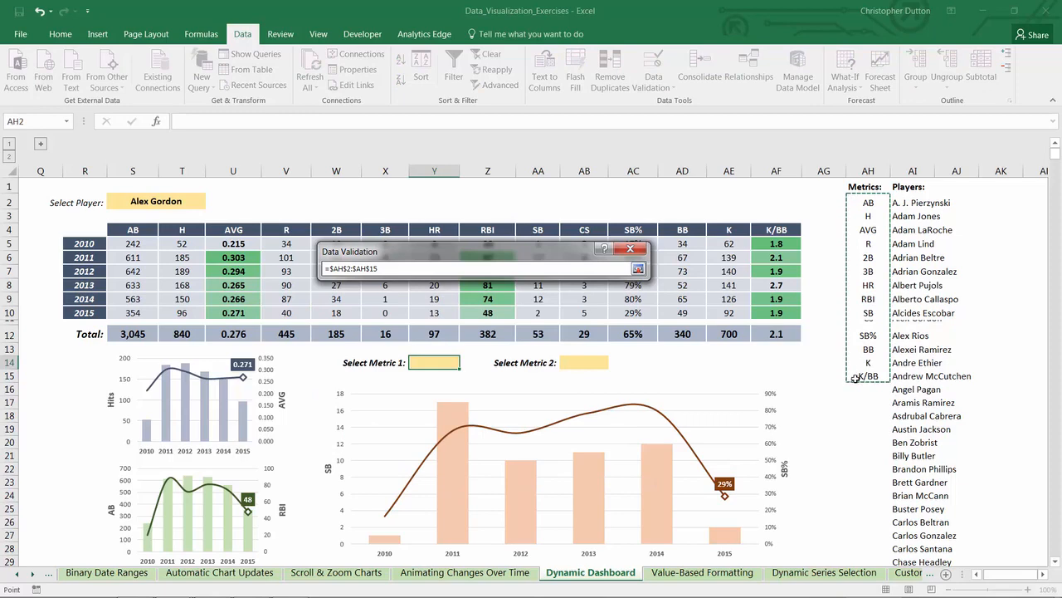
click(638, 269)
click(539, 454)
click(465, 363)
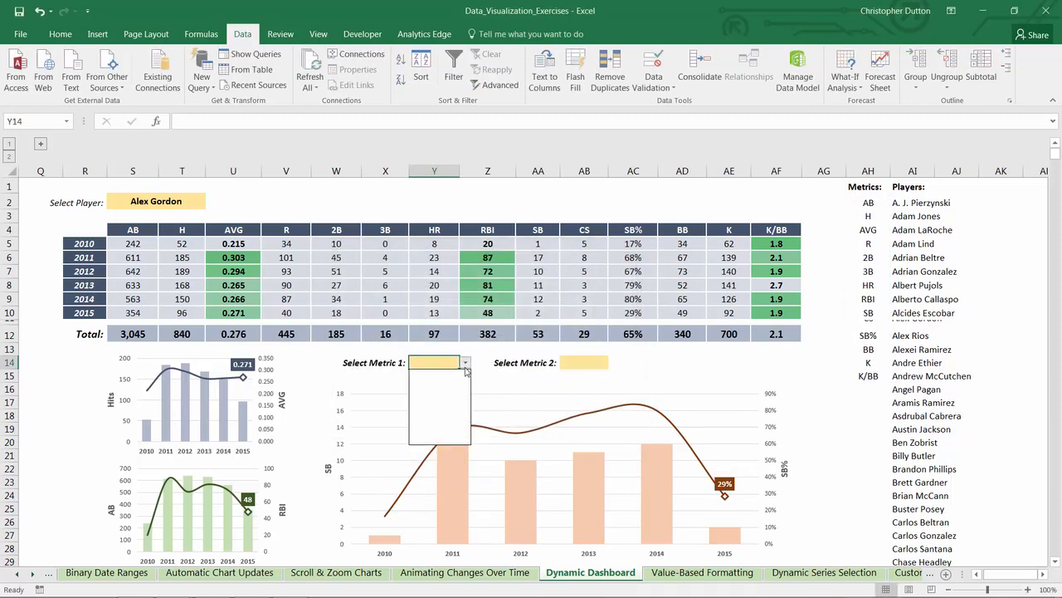
click(451, 376)
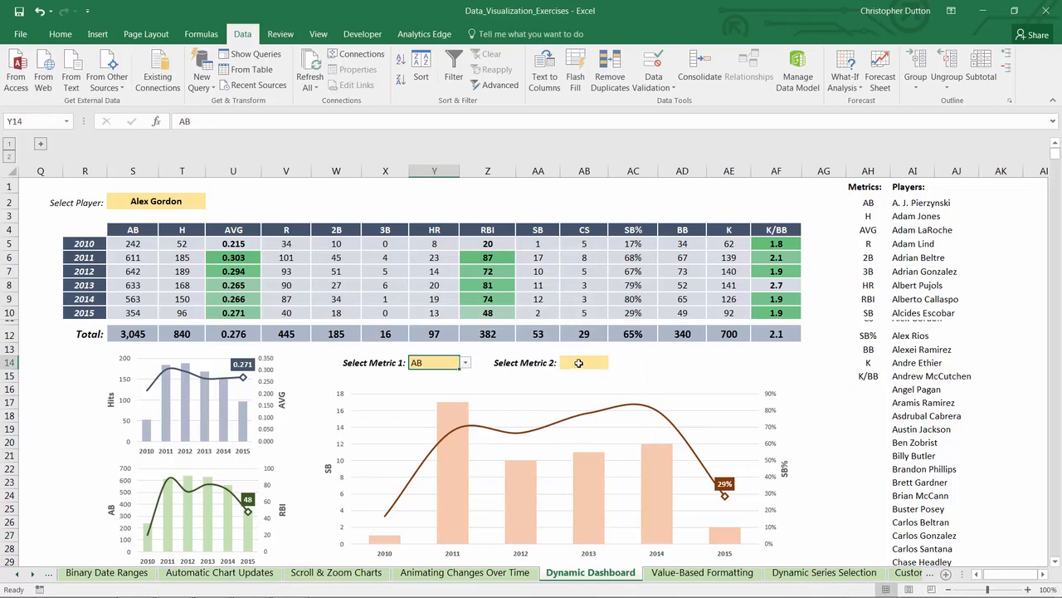
Step: Add a data validation list to AB14 using the metrics in AH2:AH15 as source, and choose H from it
click(578, 363)
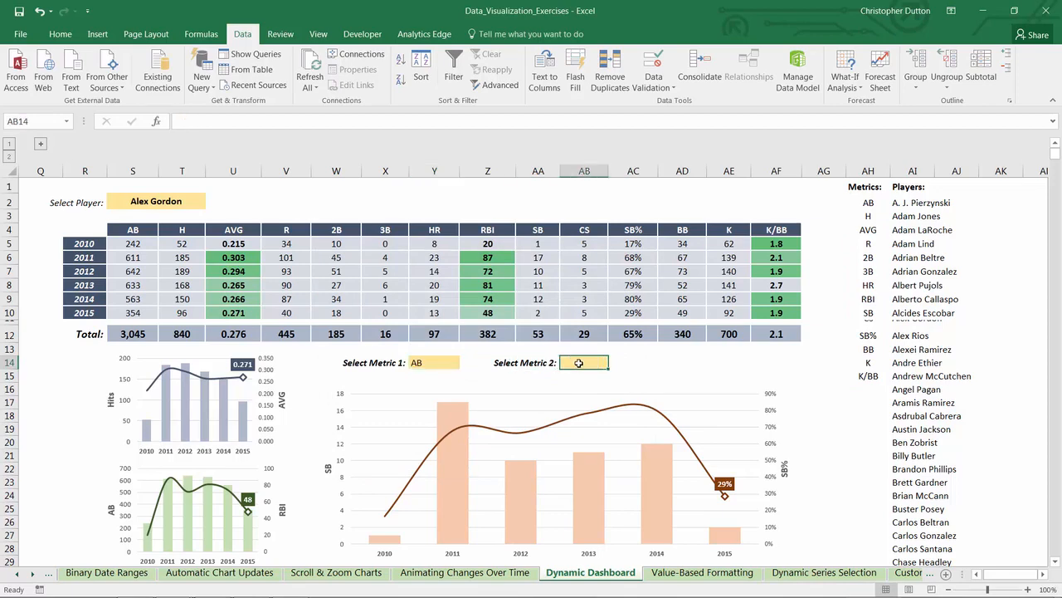
click(654, 86)
click(668, 104)
click(388, 324)
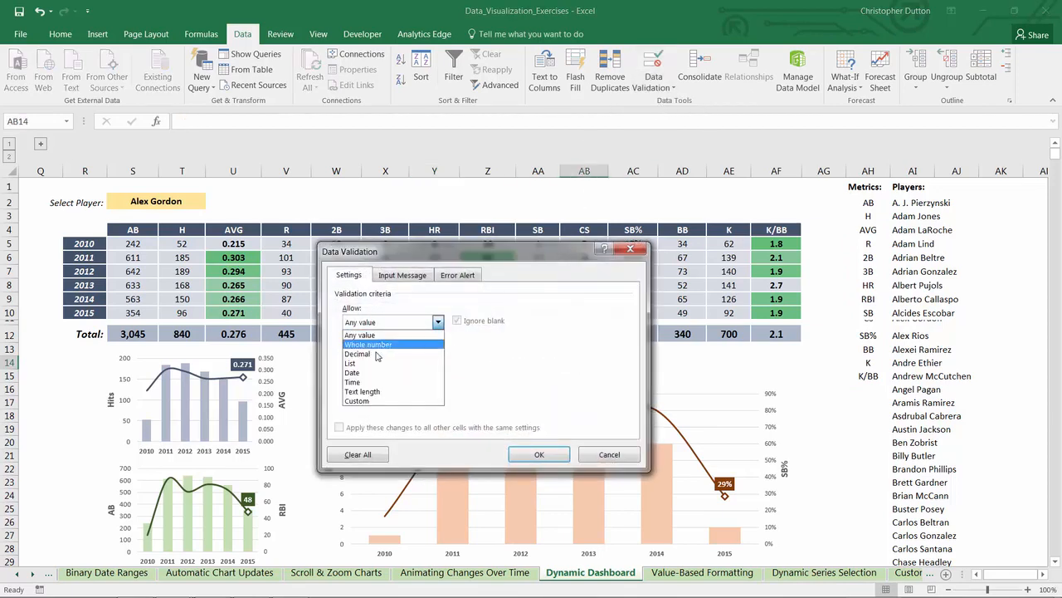
click(375, 365)
click(543, 380)
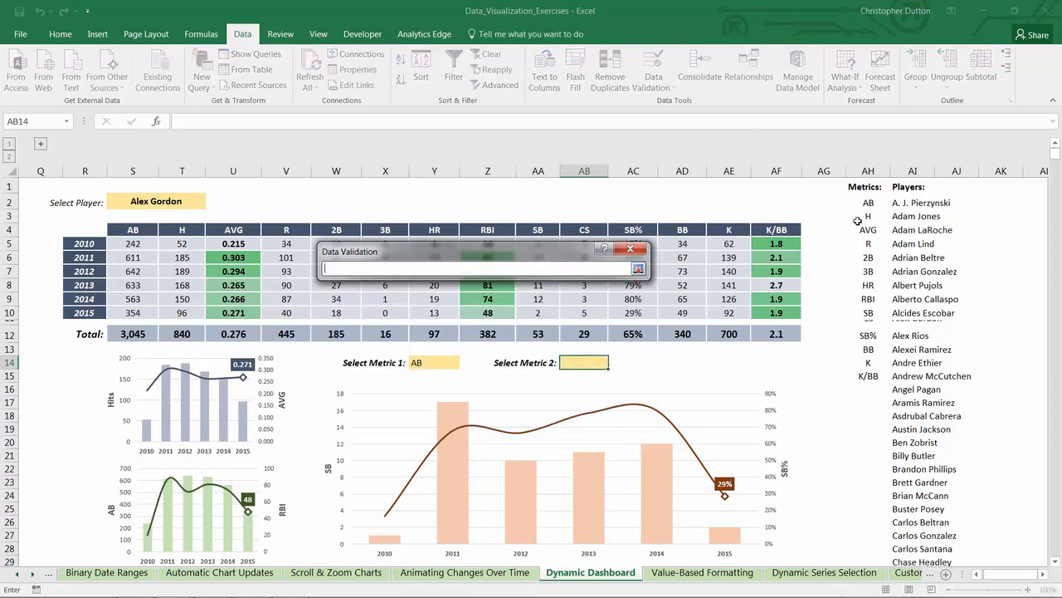
drag(864, 204, 860, 377)
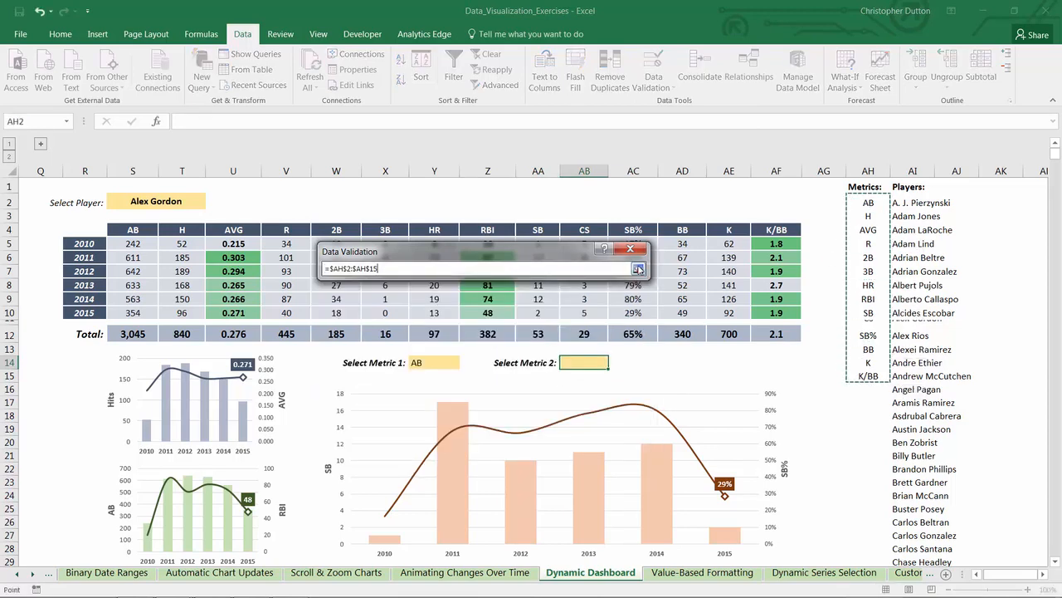
click(638, 268)
click(540, 452)
click(615, 363)
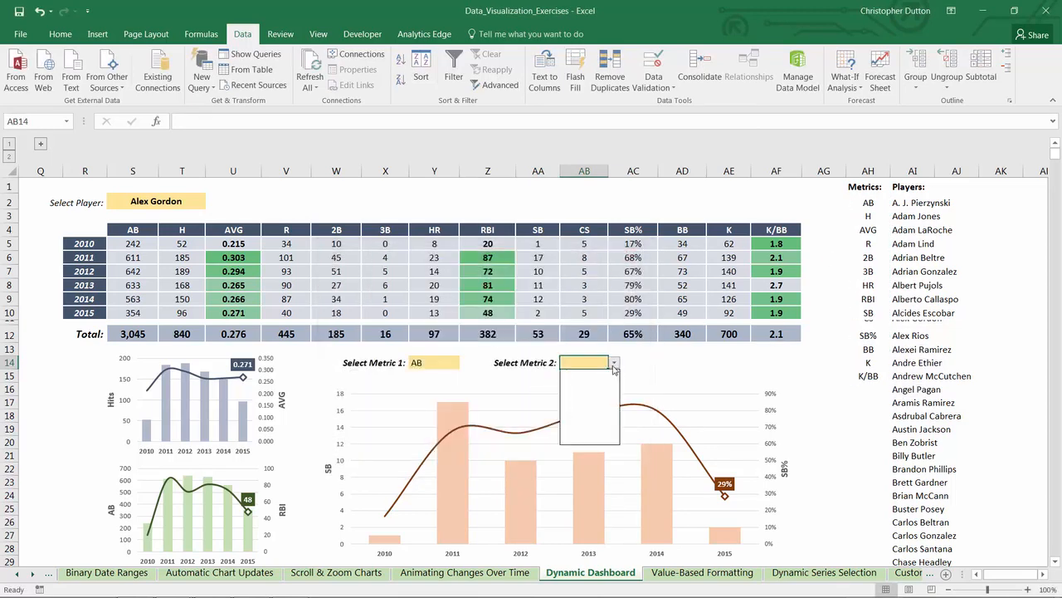
click(592, 382)
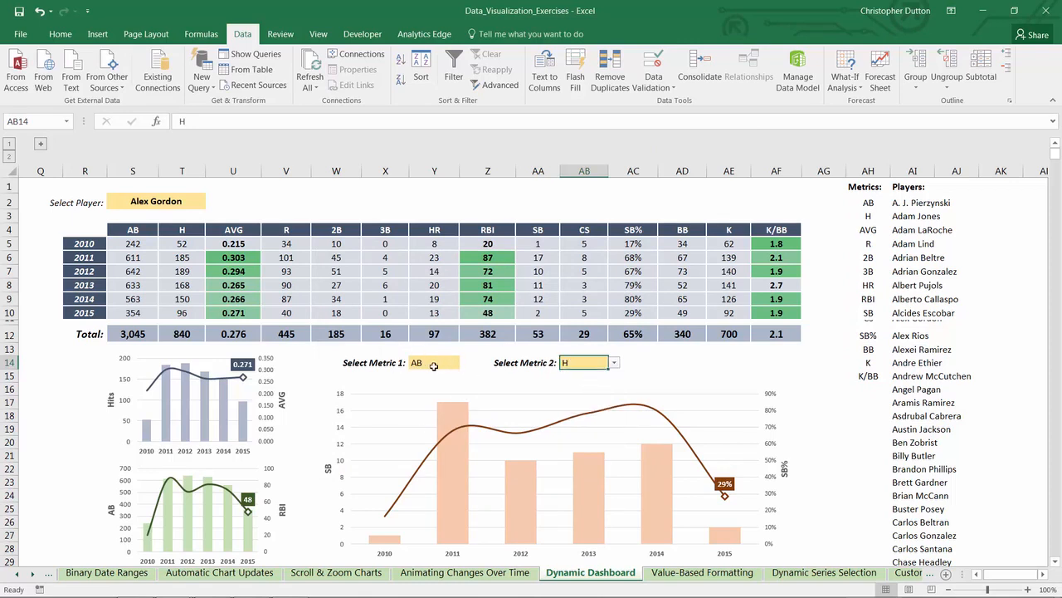
Step: Make the metric in Y14 bold and centered, and copy its formatting onto AB14
click(434, 366)
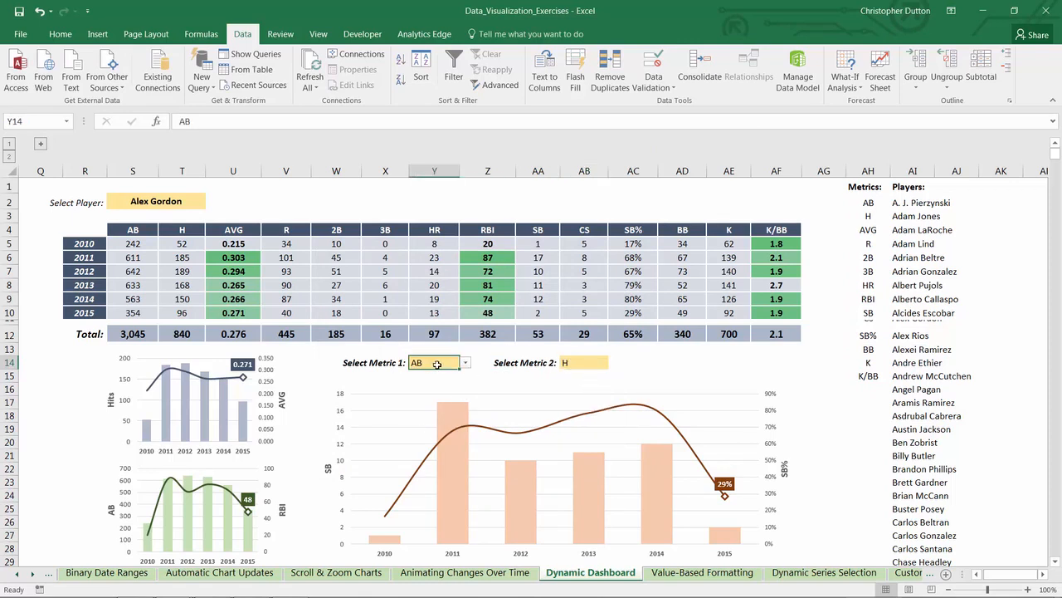
click(66, 34)
click(258, 79)
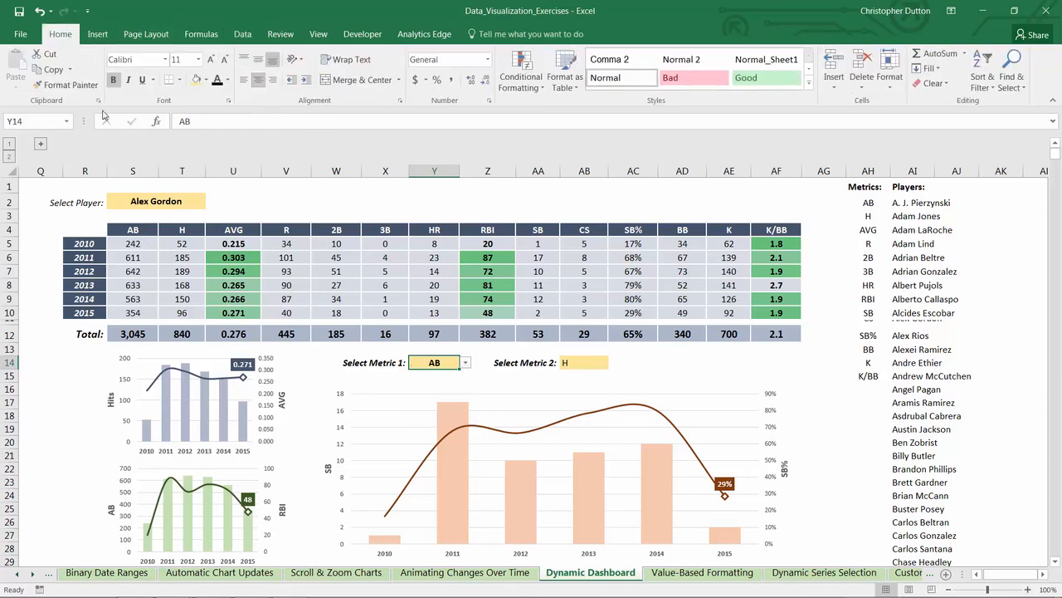
click(67, 85)
click(584, 362)
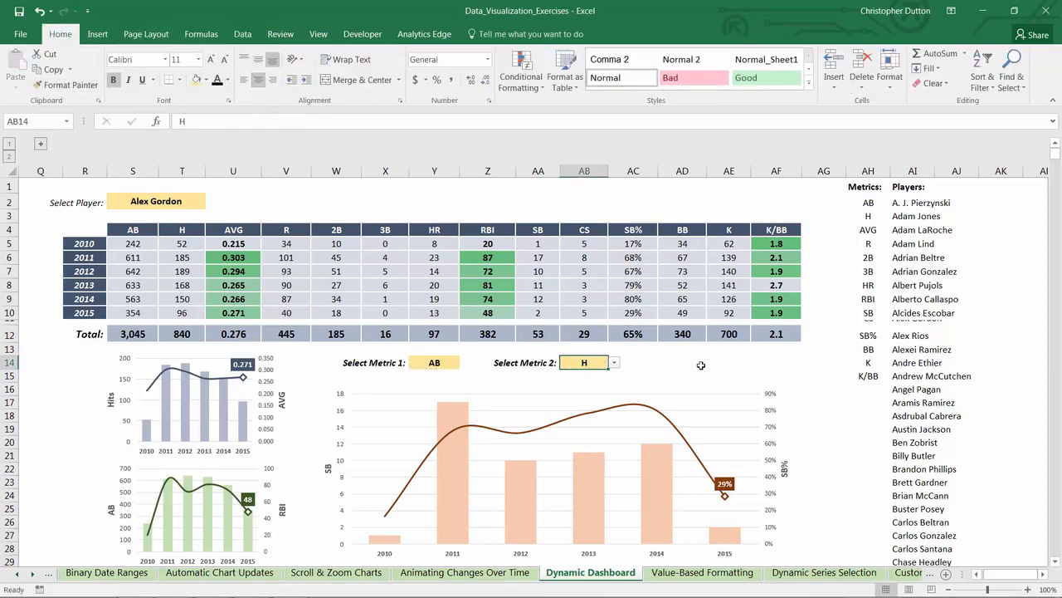
Step: Hide columns AH and AI that hold the Metrics and Players lists
drag(868, 171, 913, 171)
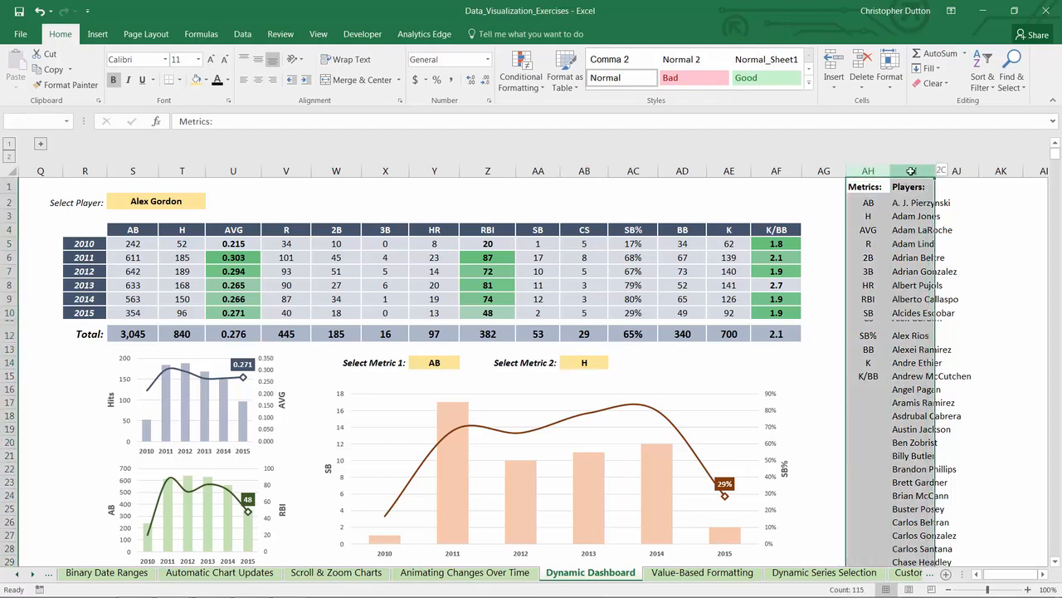
right_click(913, 172)
click(942, 351)
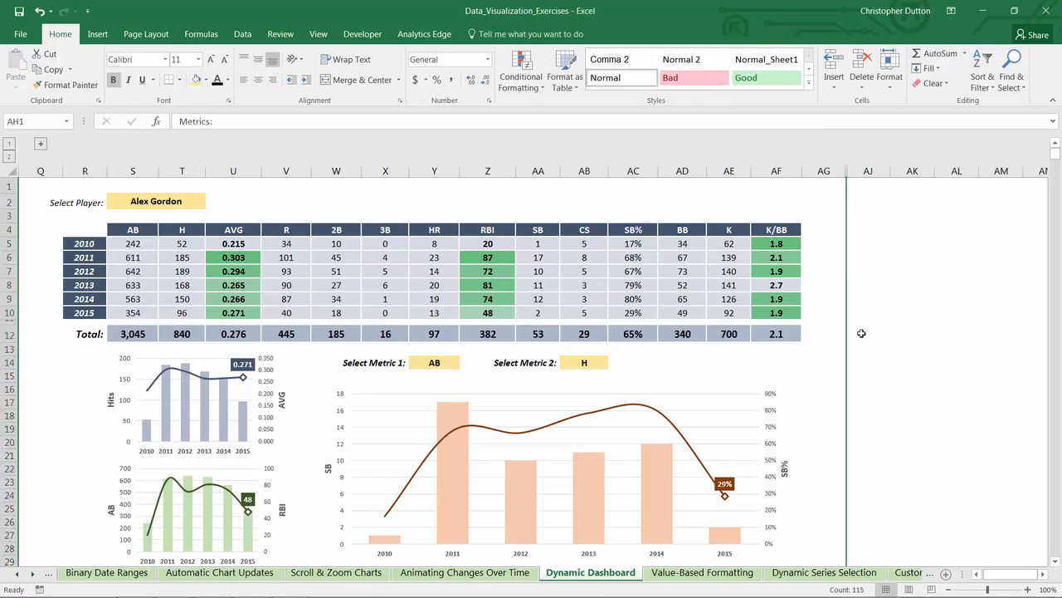
Step: Examine the two metric selectors and the source ranges behind the large chart's column series
click(448, 363)
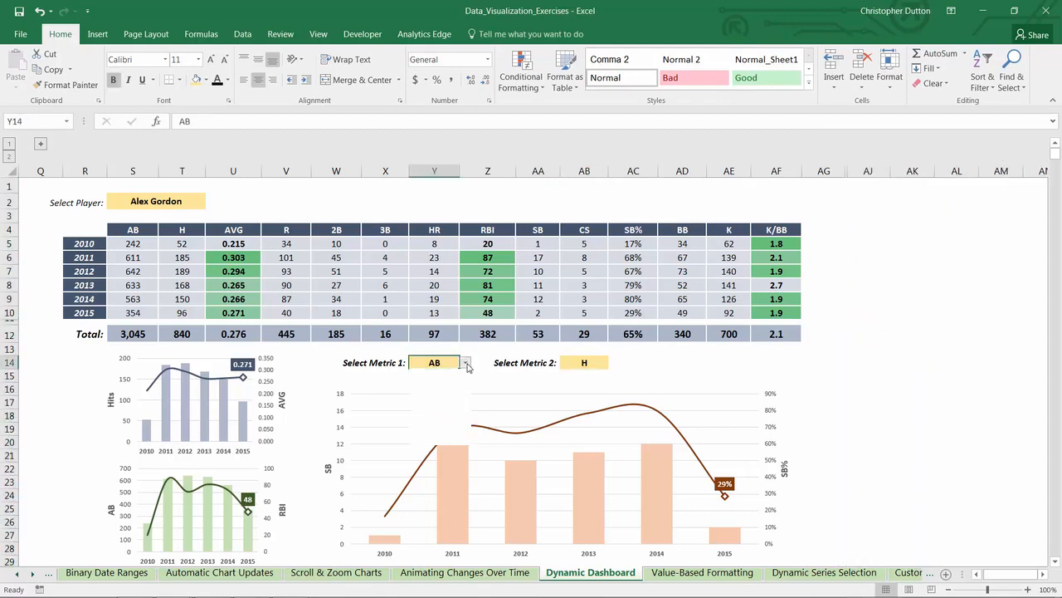
click(466, 363)
key(Escape)
click(589, 362)
click(617, 361)
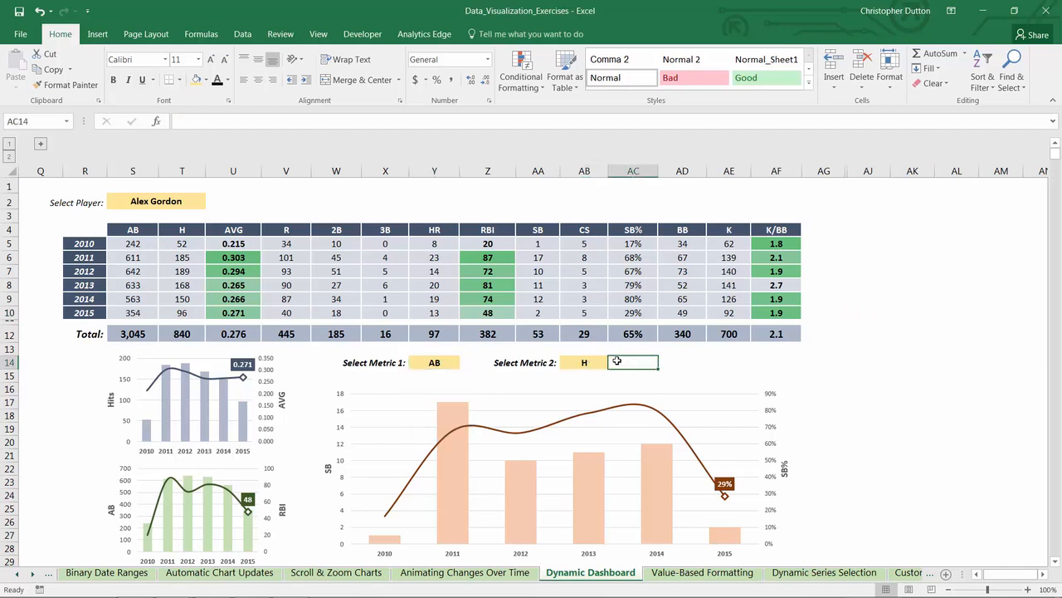
scroll(768, 387, down, 1)
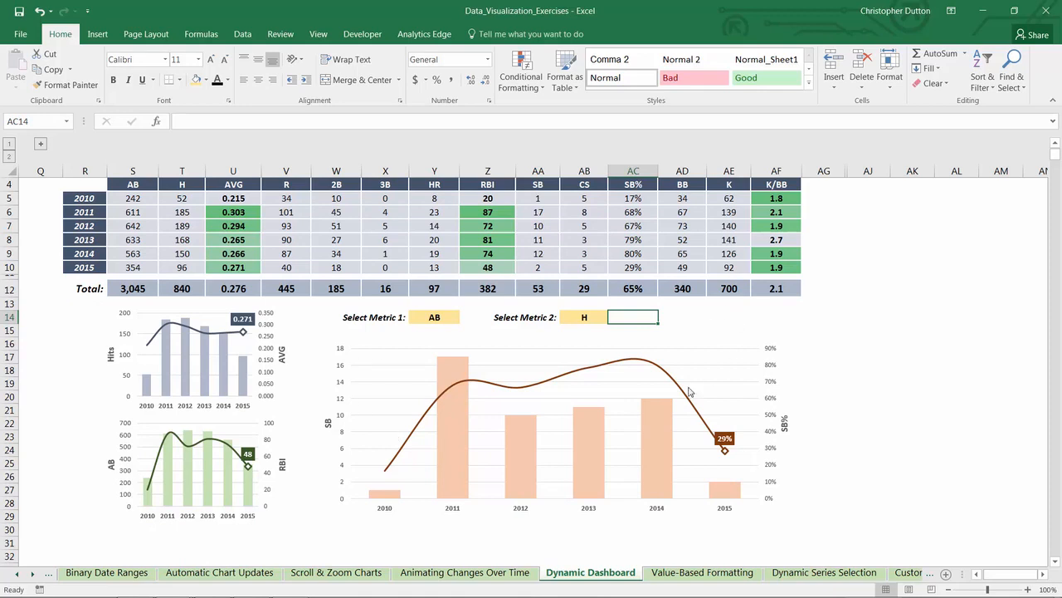
click(465, 373)
scroll(458, 353, up, 1)
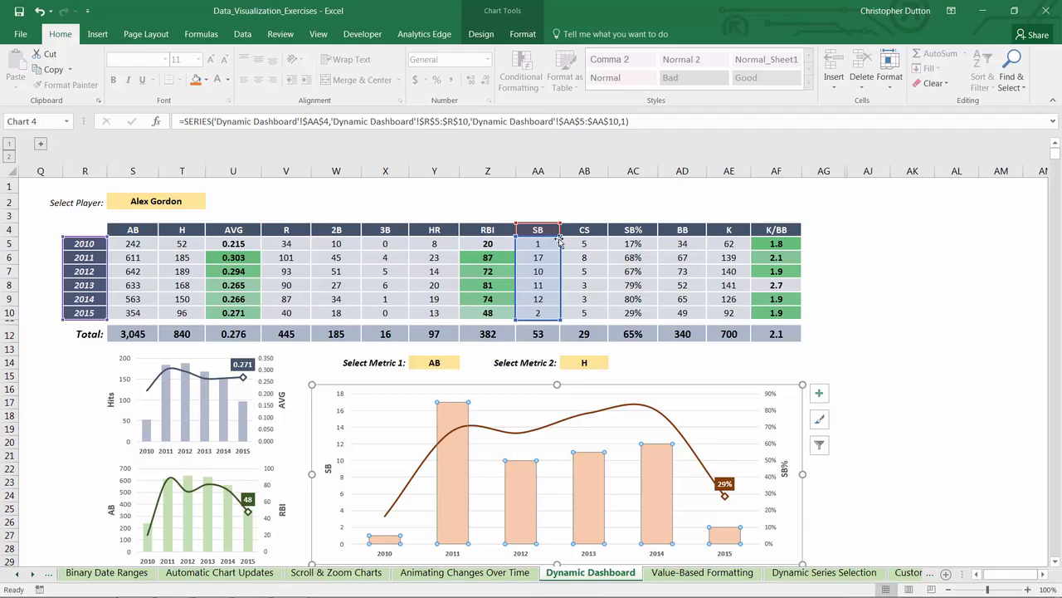
scroll(581, 249, down, 2)
click(868, 247)
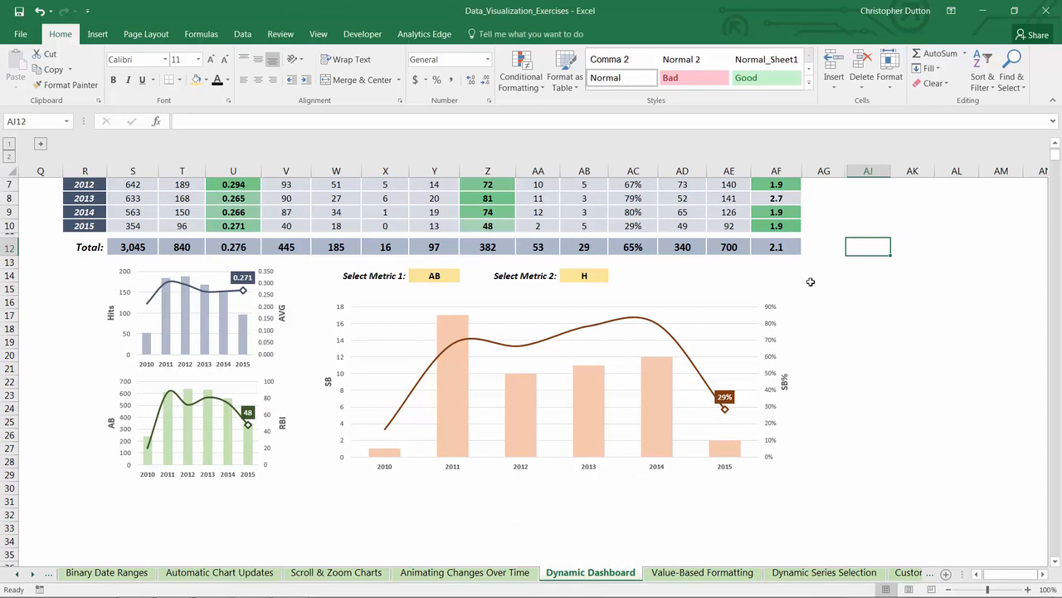
Step: Enter 2010 in X33 below the large chart as the first year of a helper table
scroll(362, 492, down, 2)
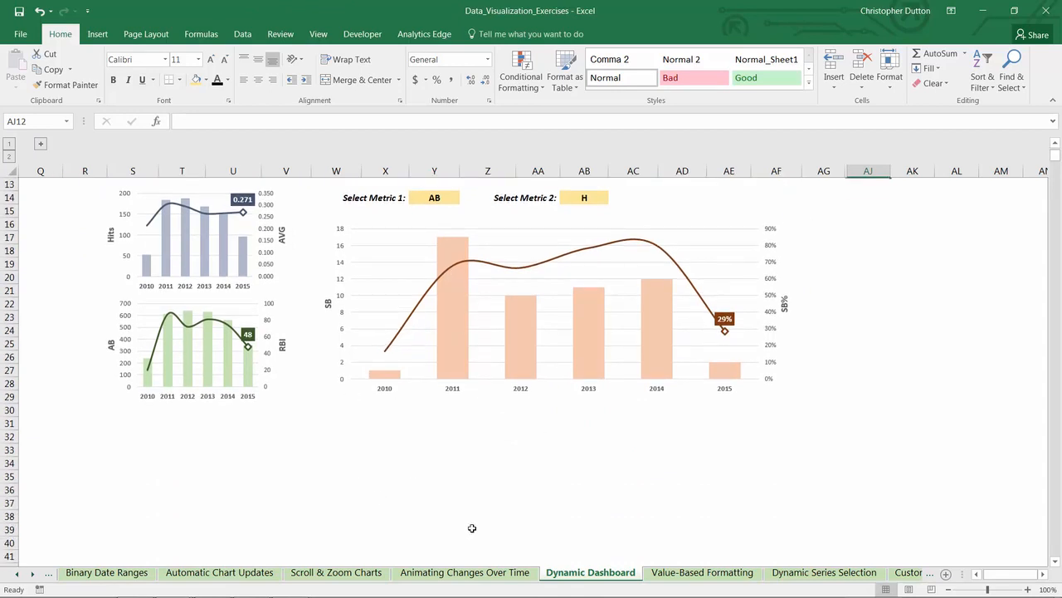
click(373, 446)
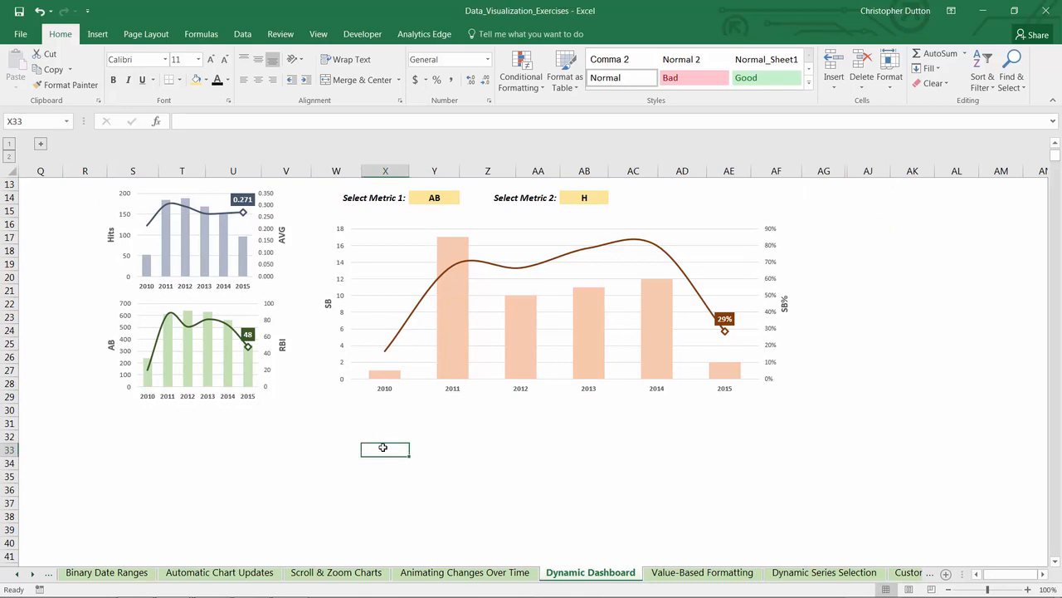
text(20)
scroll(384, 444, up, 2)
scroll(388, 448, down, 2)
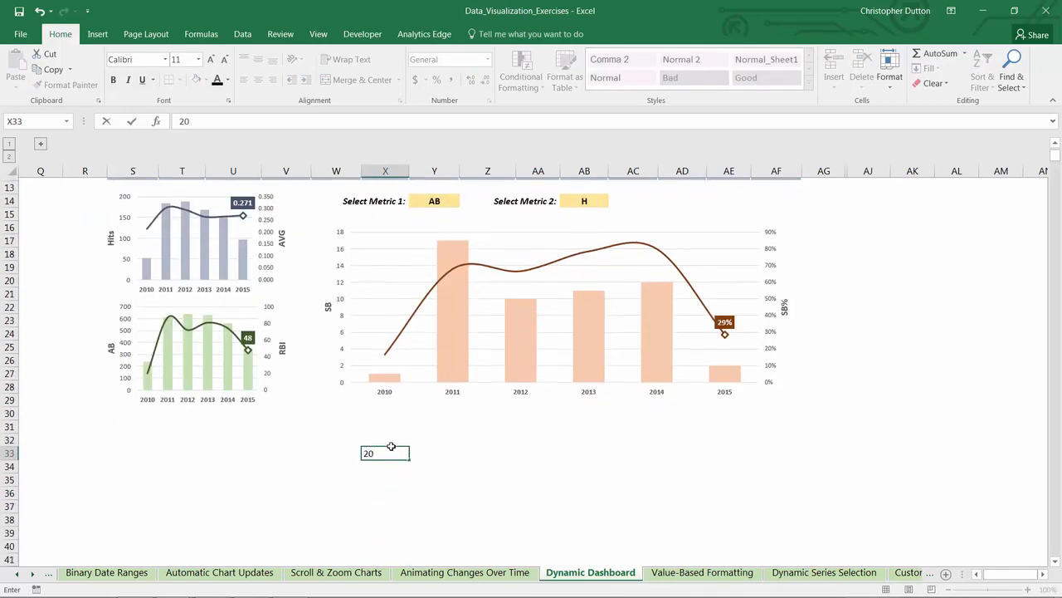
text(10)
key(Return)
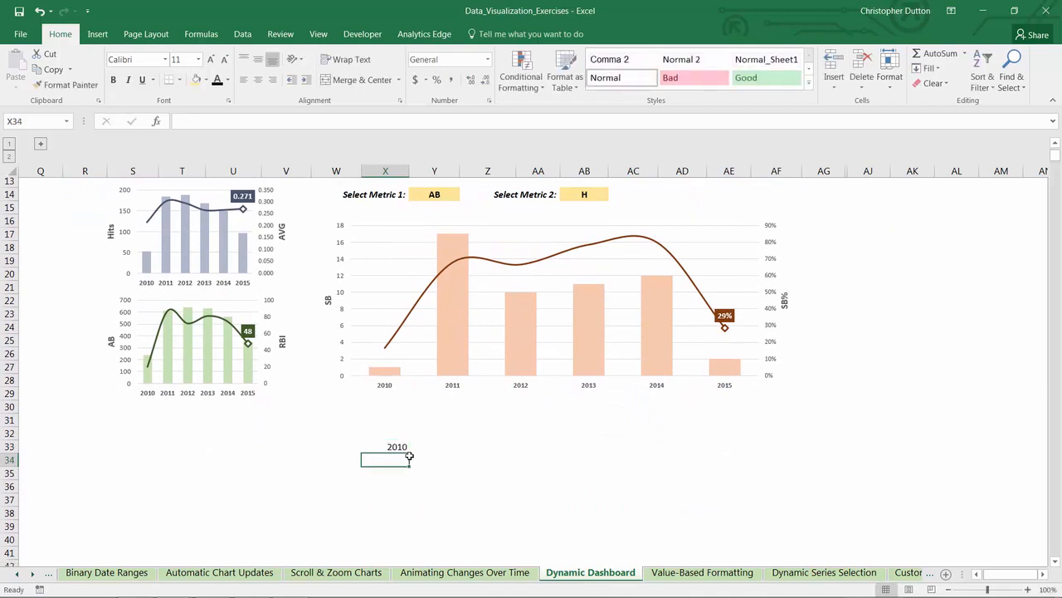
Step: Fill the year in X33 down to X38 as a series running from 2010 to 2015
scroll(408, 382, down, 2)
click(402, 372)
drag(410, 377, 410, 438)
click(416, 450)
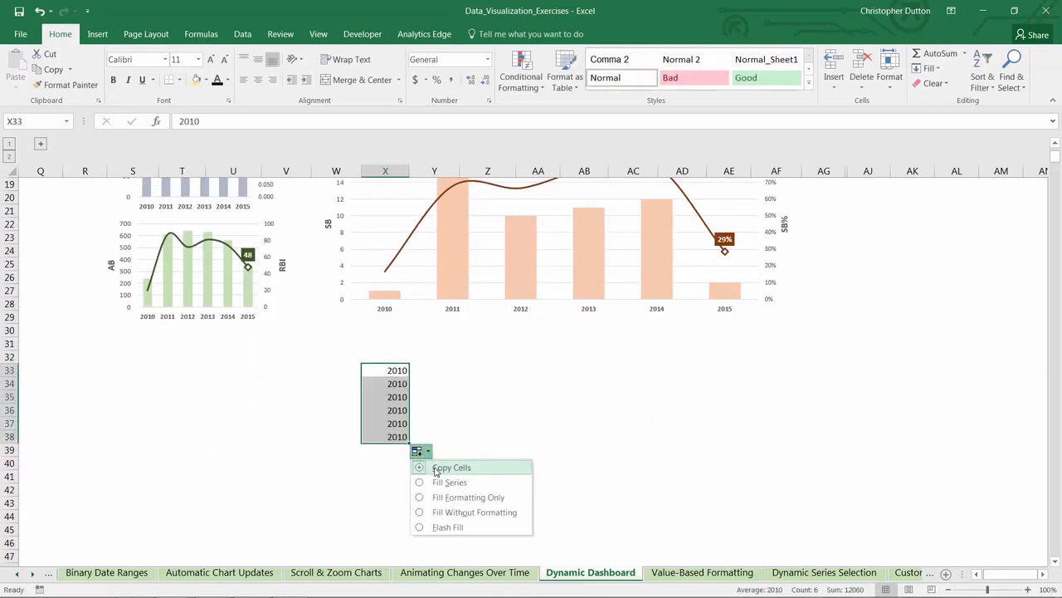
click(442, 481)
Step: Link the helper table's headers to the selected metrics, with =Y14 in Y32 and =AB14 in Z32
scroll(442, 482, up, 1)
click(427, 398)
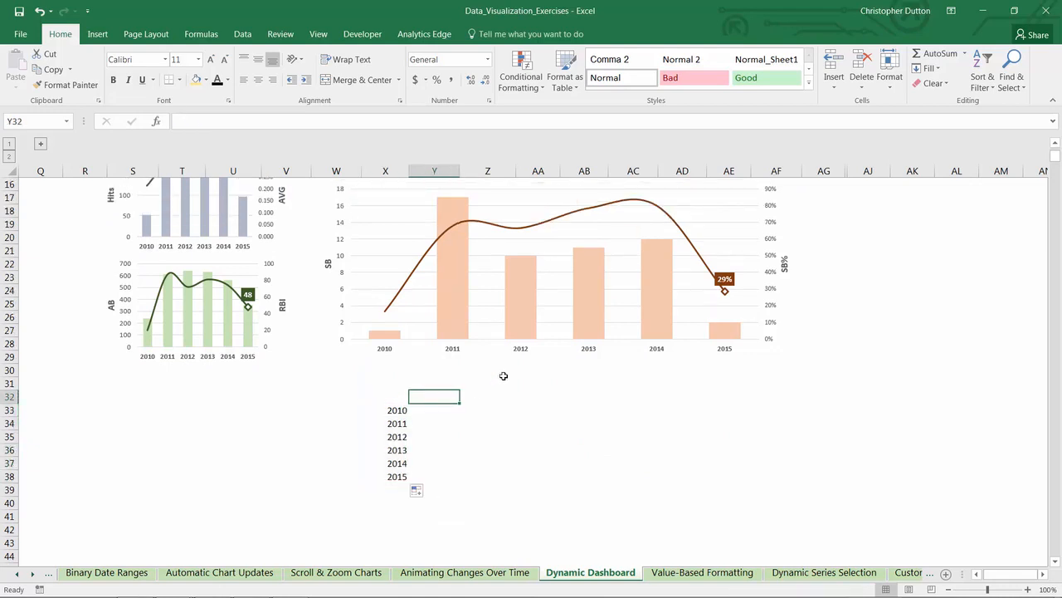
text(=)
scroll(498, 375, up, 2)
click(430, 234)
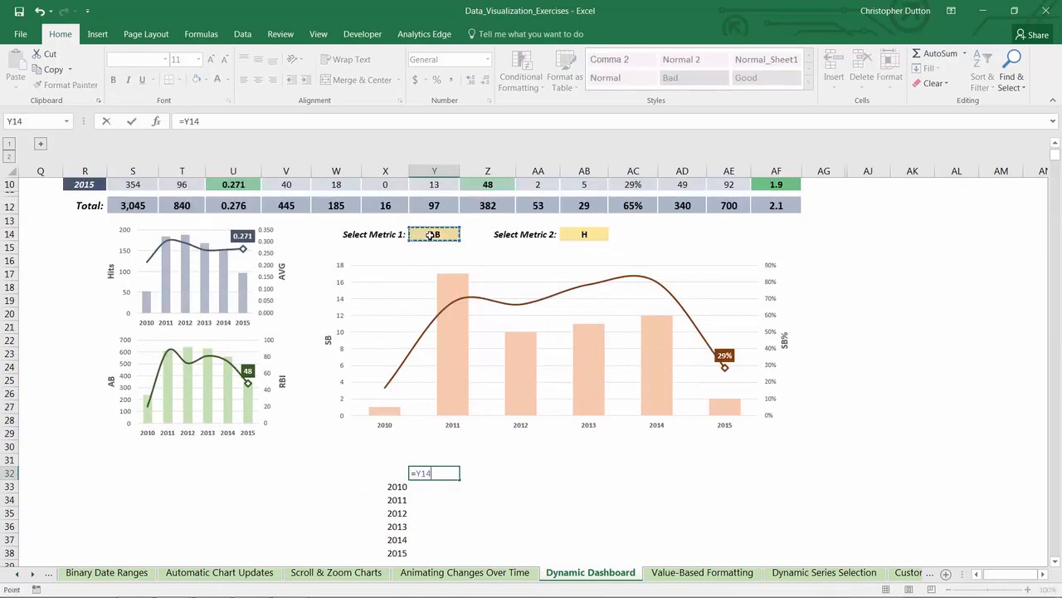
key(Return)
key(Up)
key(Right)
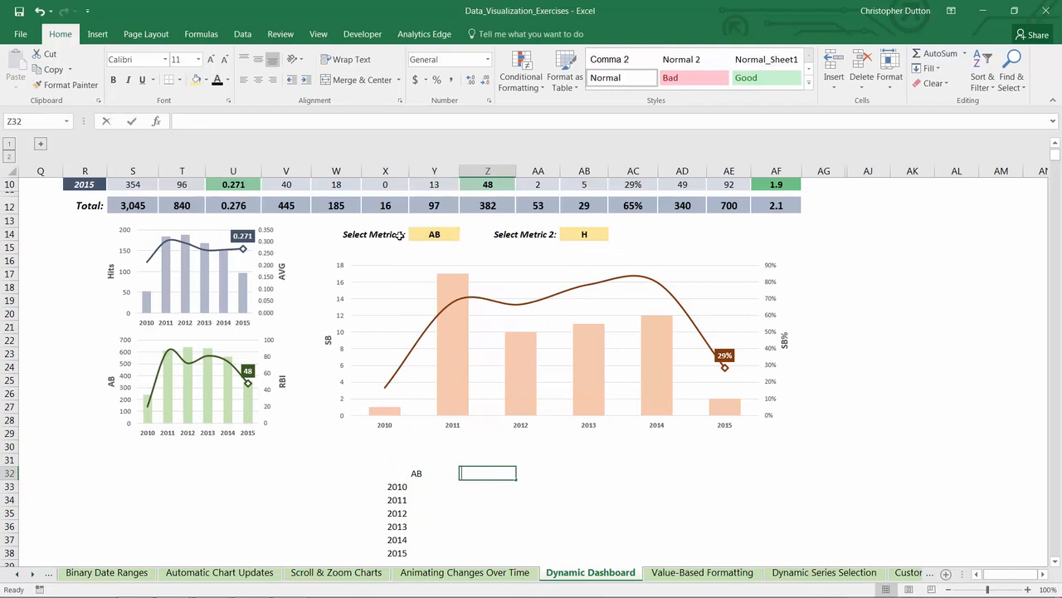
text(=)
click(585, 232)
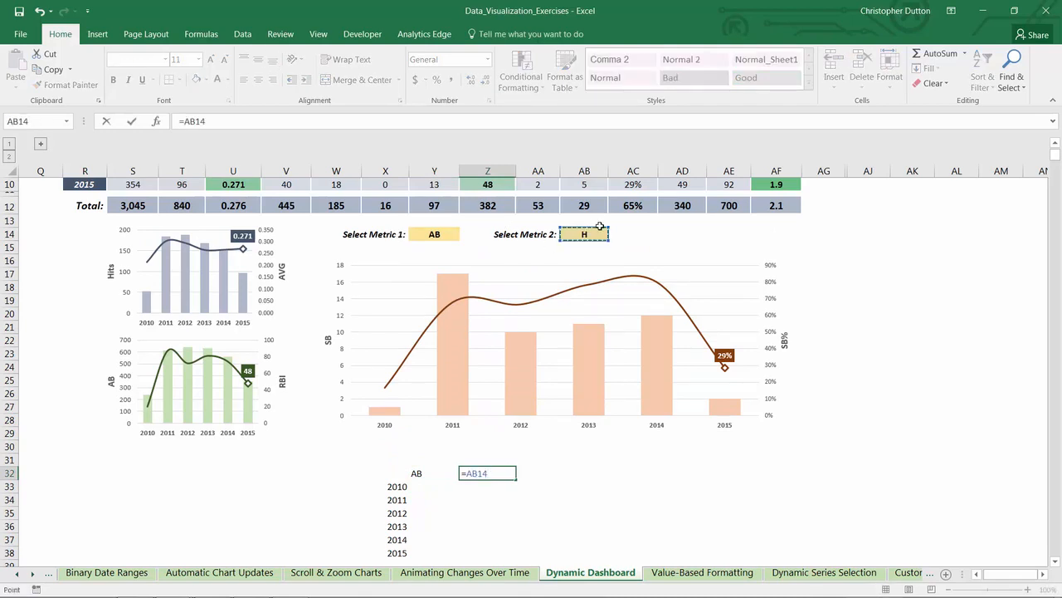
key(Return)
key(Left)
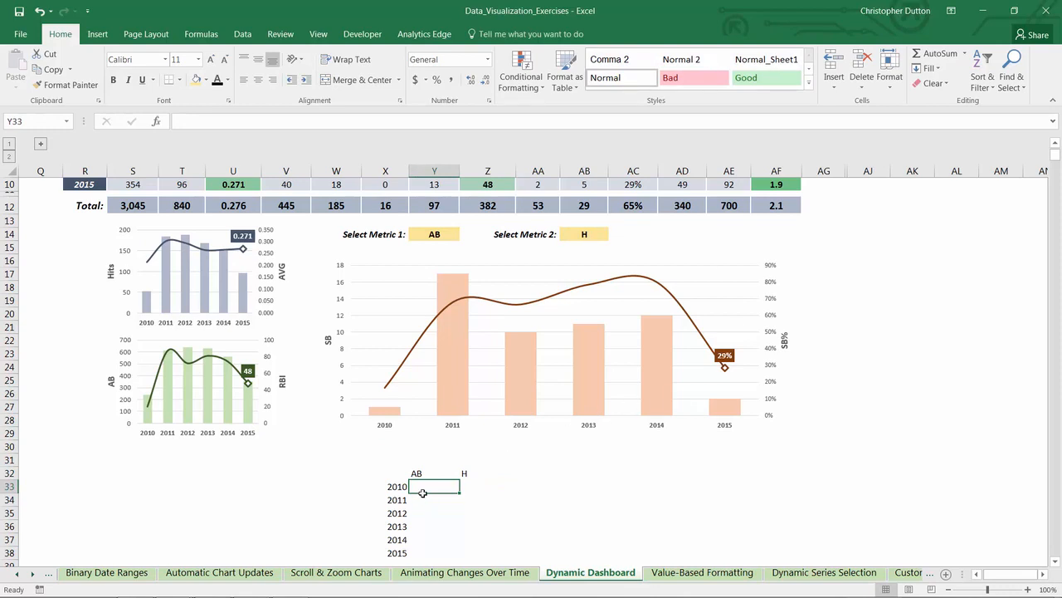
Step: Start an INDEX formula in Y33 with the yearly stats block $S$5:$AF$10 as its array
drag(420, 486, 465, 558)
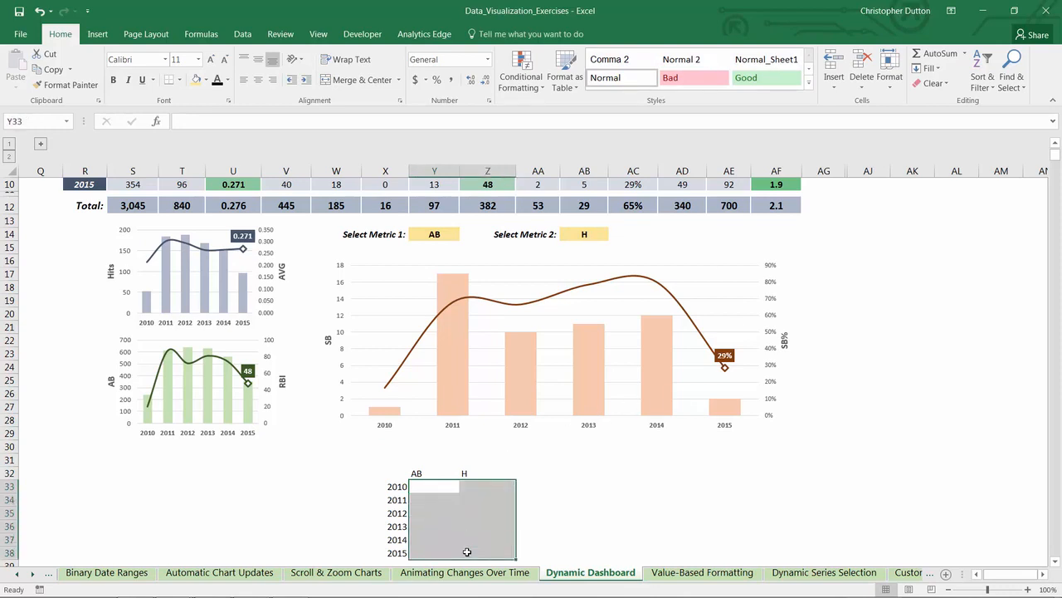
scroll(463, 541, up, 1)
scroll(462, 540, up, 3)
drag(137, 242, 772, 312)
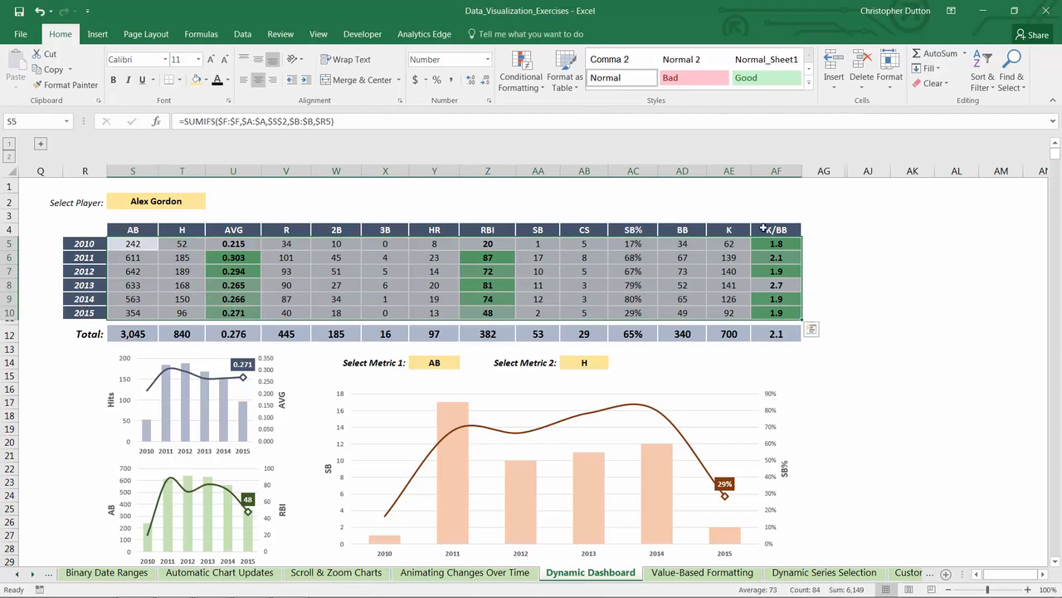
scroll(697, 353, down, 4)
click(444, 448)
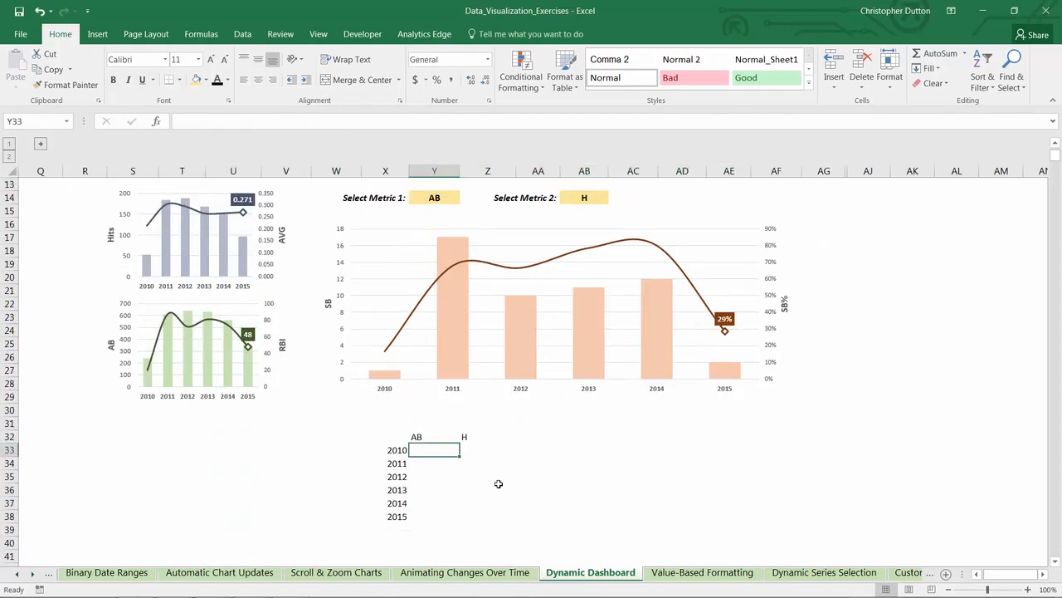
text(=index()
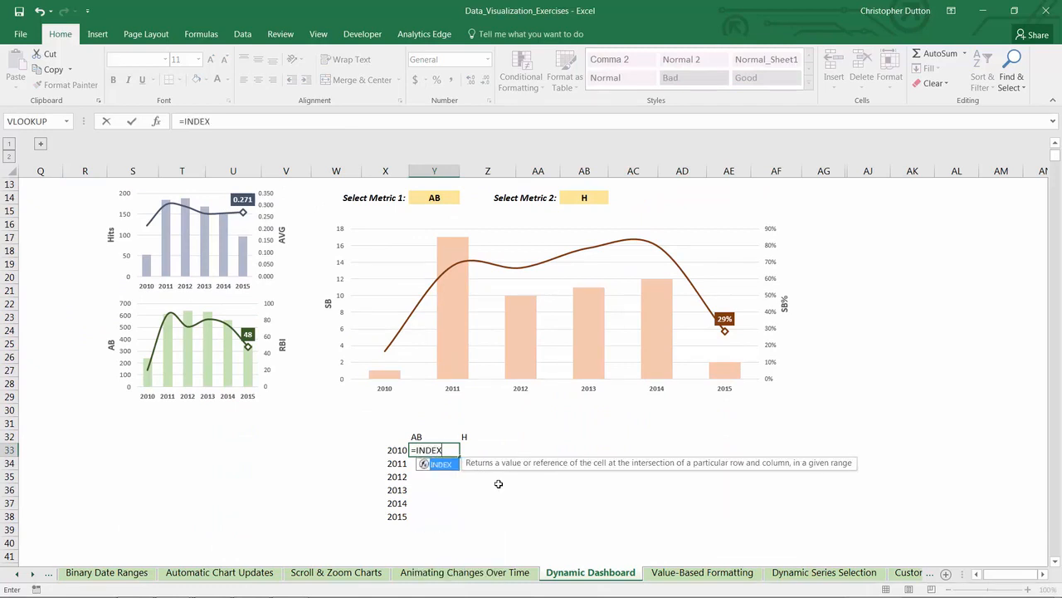
scroll(498, 483, up, 4)
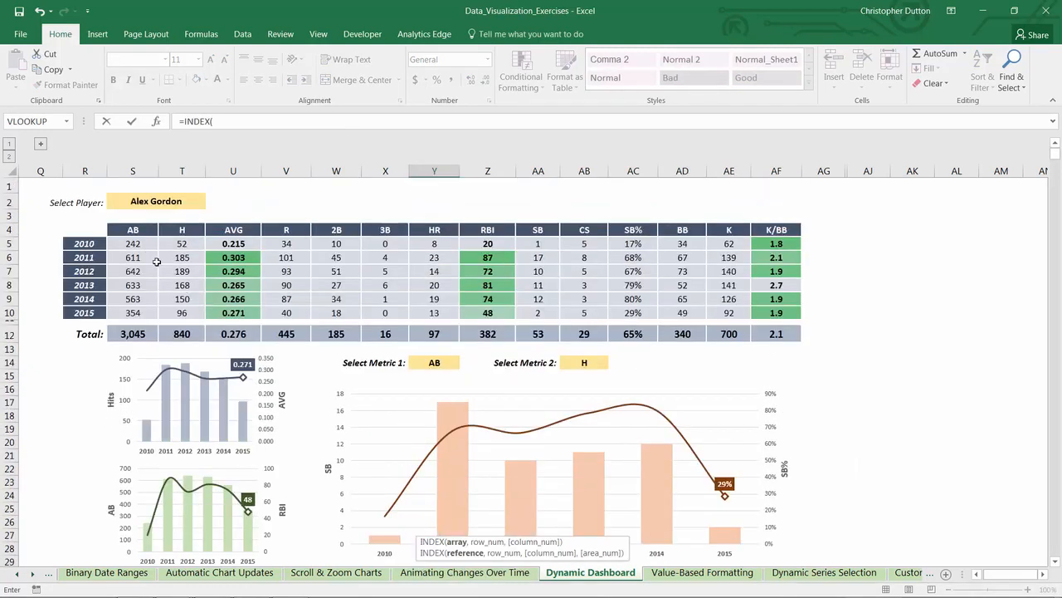
drag(135, 243, 789, 303)
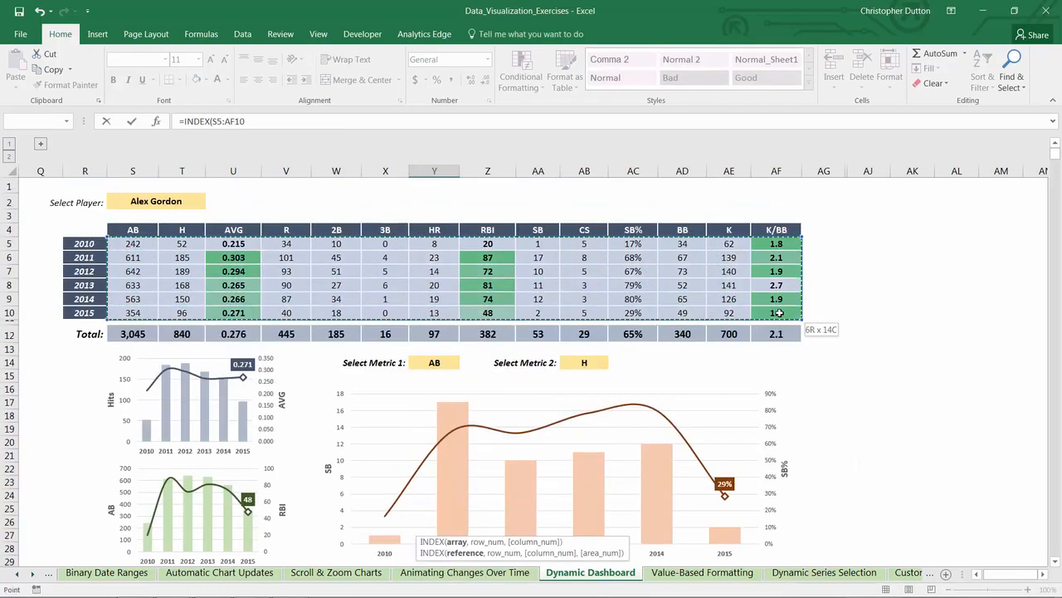
key(F4)
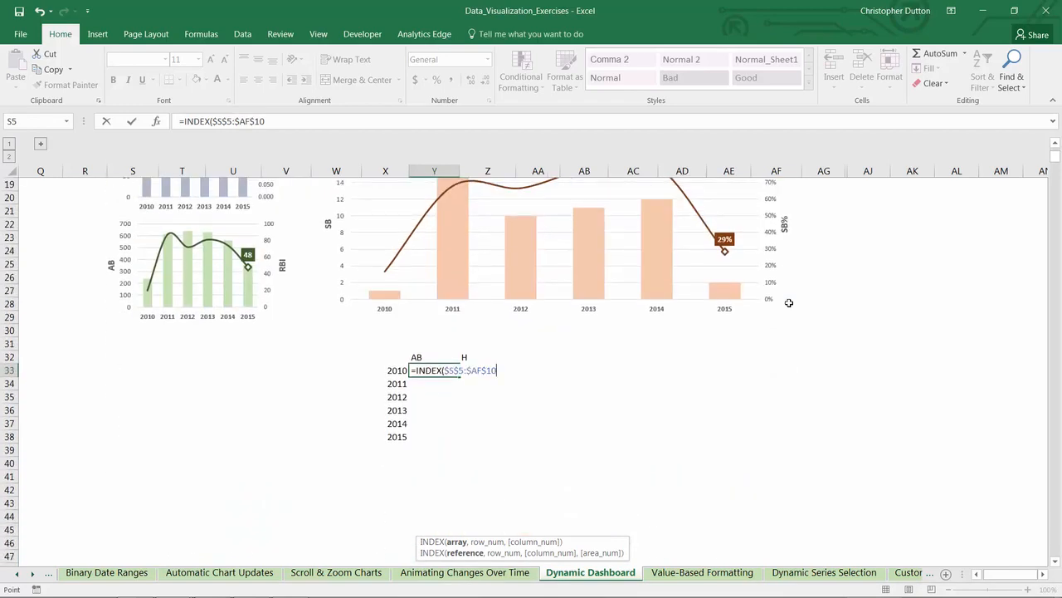
text(,)
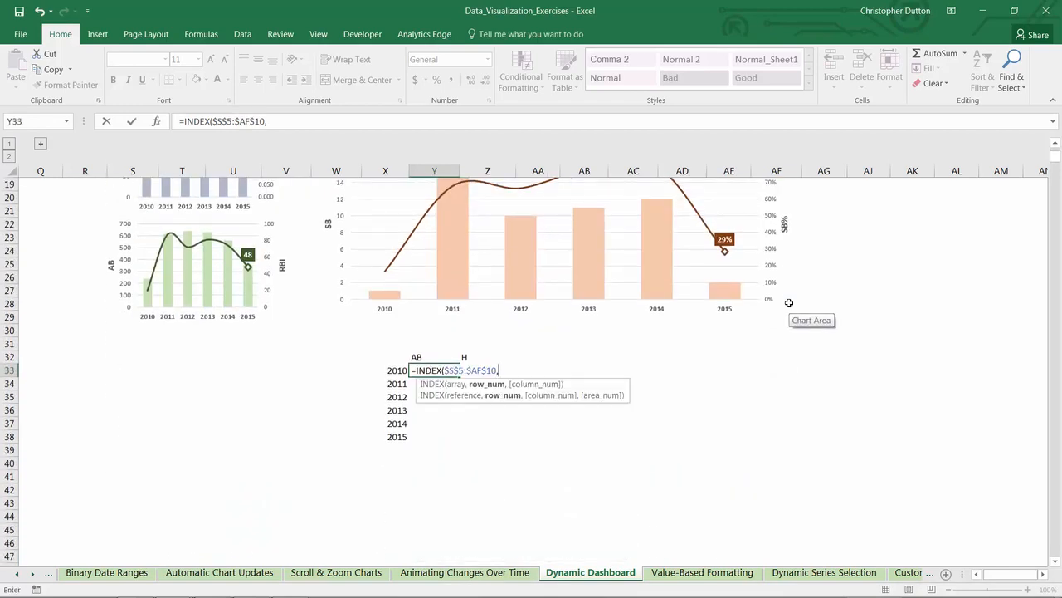
Step: Add MATCH($X33,$R$5:$R$10,0) as the row number of the INDEX formula in Y33
text(TCH()
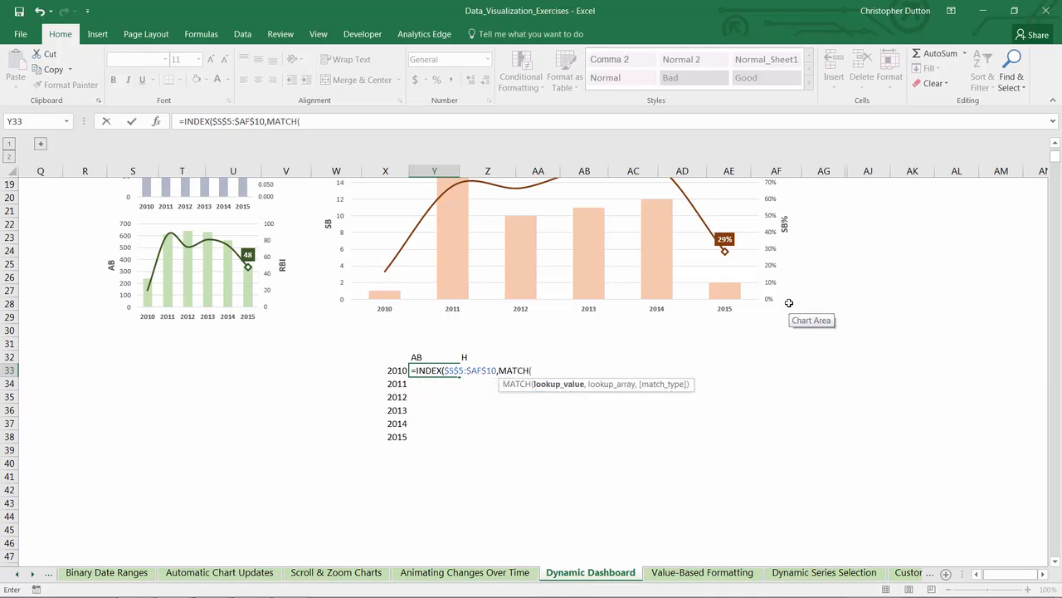
key(Left)
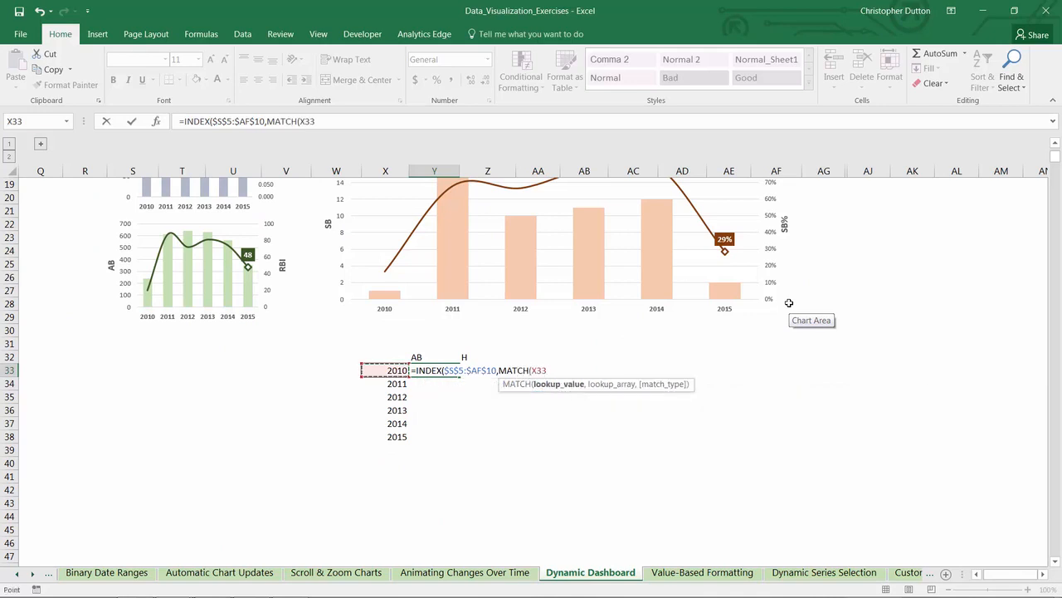
key(F4)
key(F4)
key(F4)
text(,)
scroll(787, 305, up, 6)
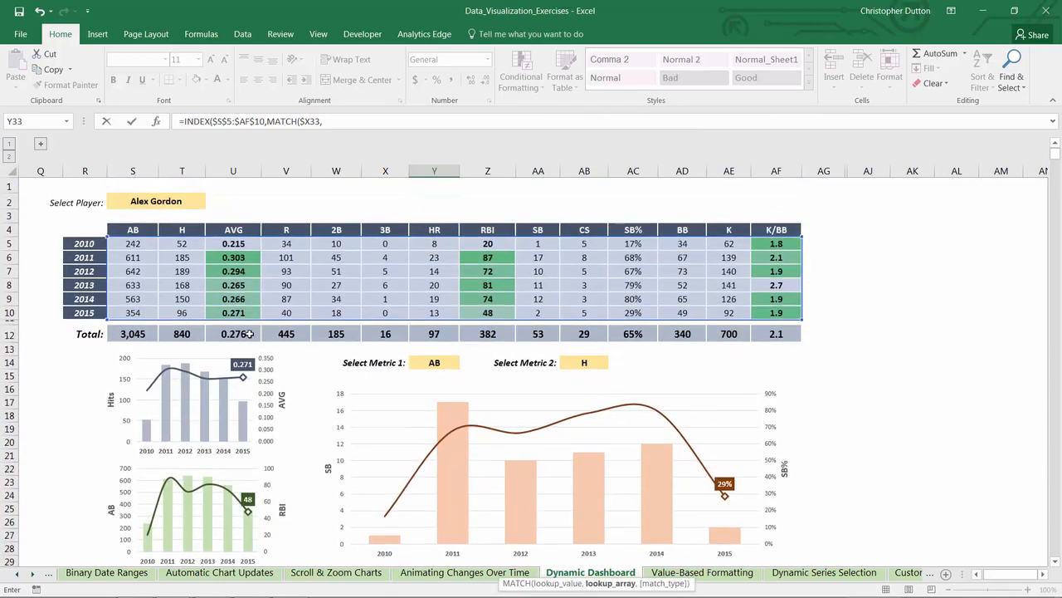
drag(84, 244, 80, 315)
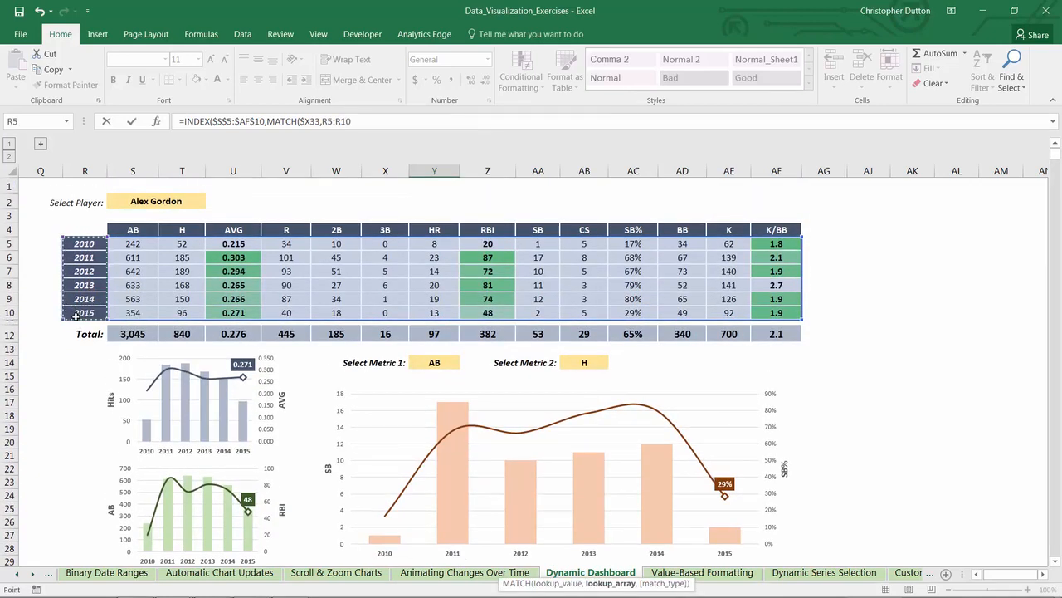
scroll(76, 316, down, 6)
key(F4)
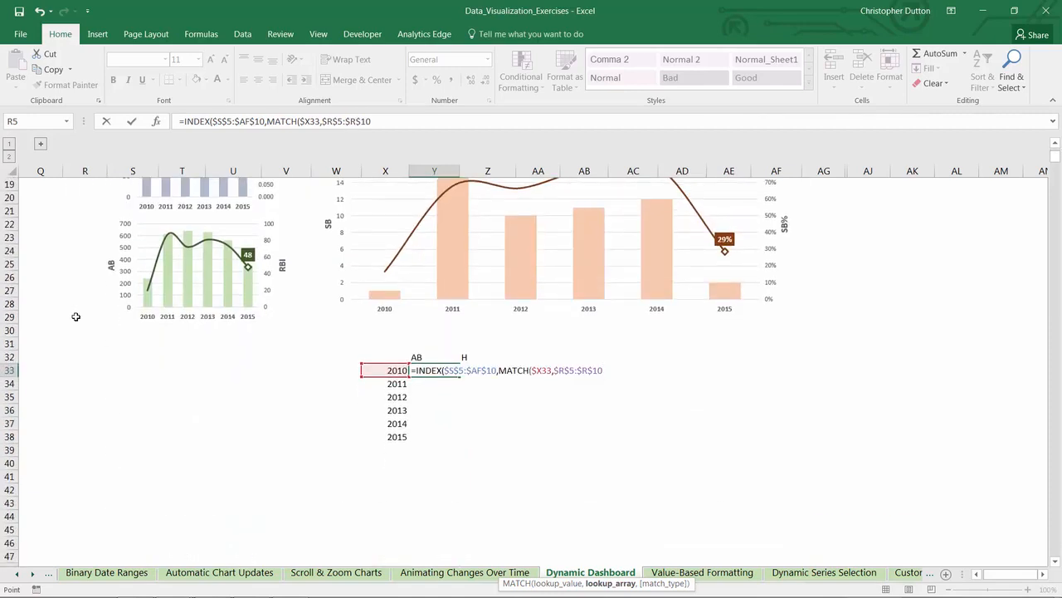
text(,0)
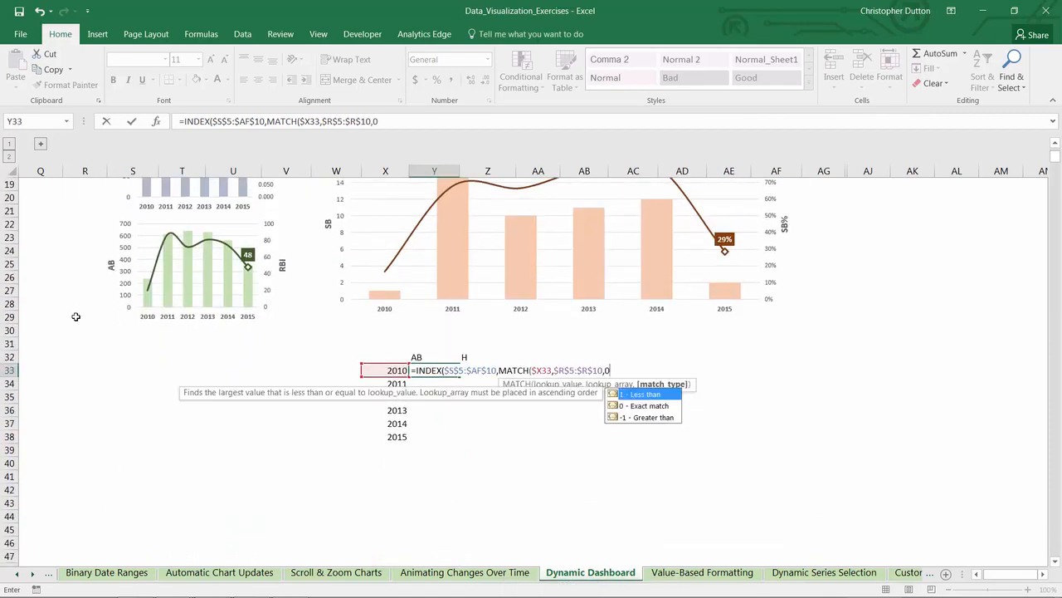
text(),)
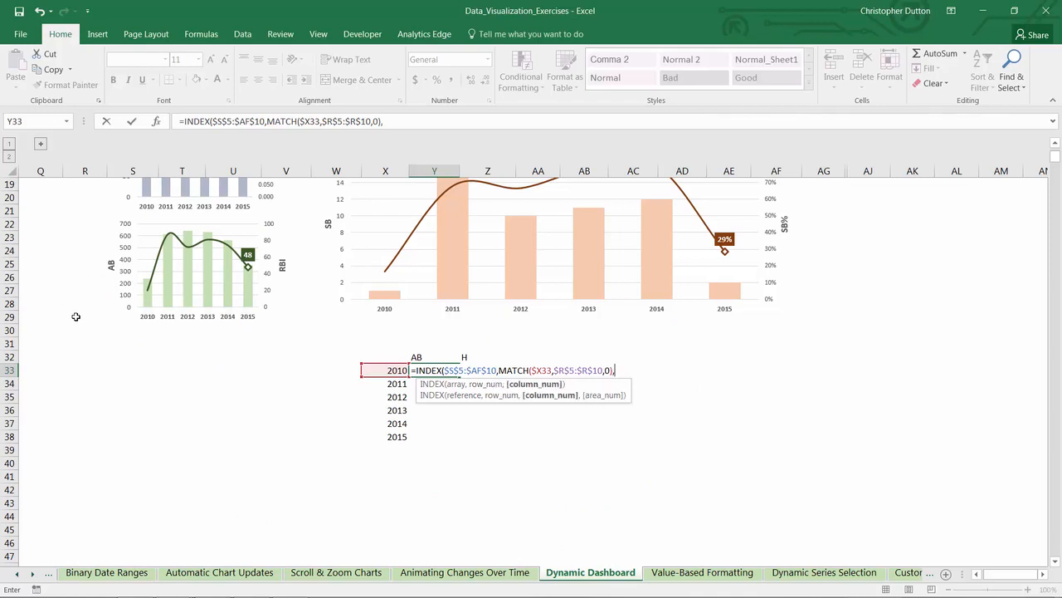
text(MATCH()
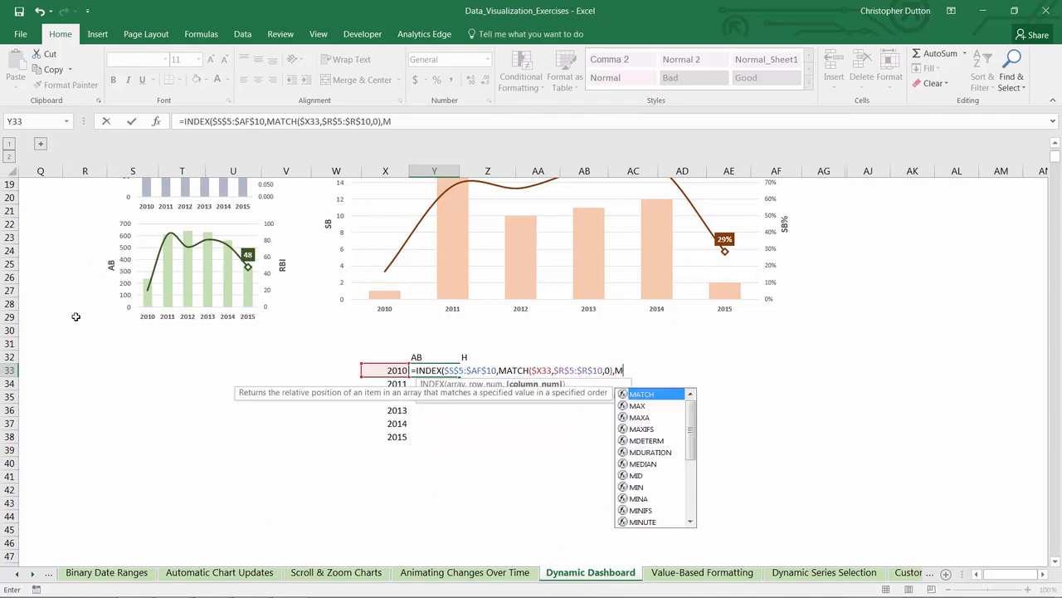
Step: Complete the formula in Y33 with MATCH(Y$32,$S$4:$AF$4,0) as the column number
key(Up)
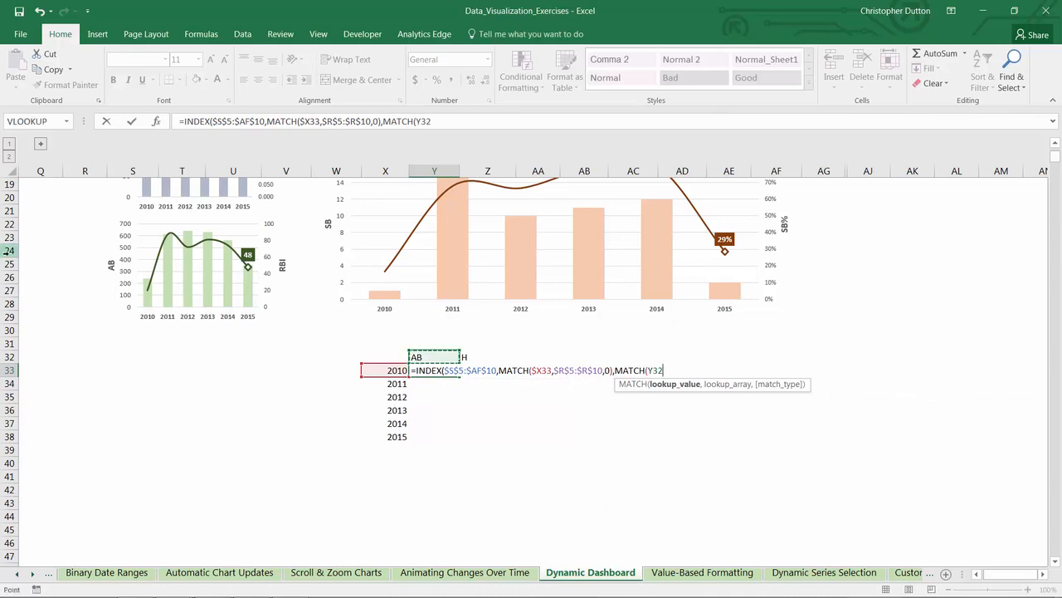
key(F4)
key(F4)
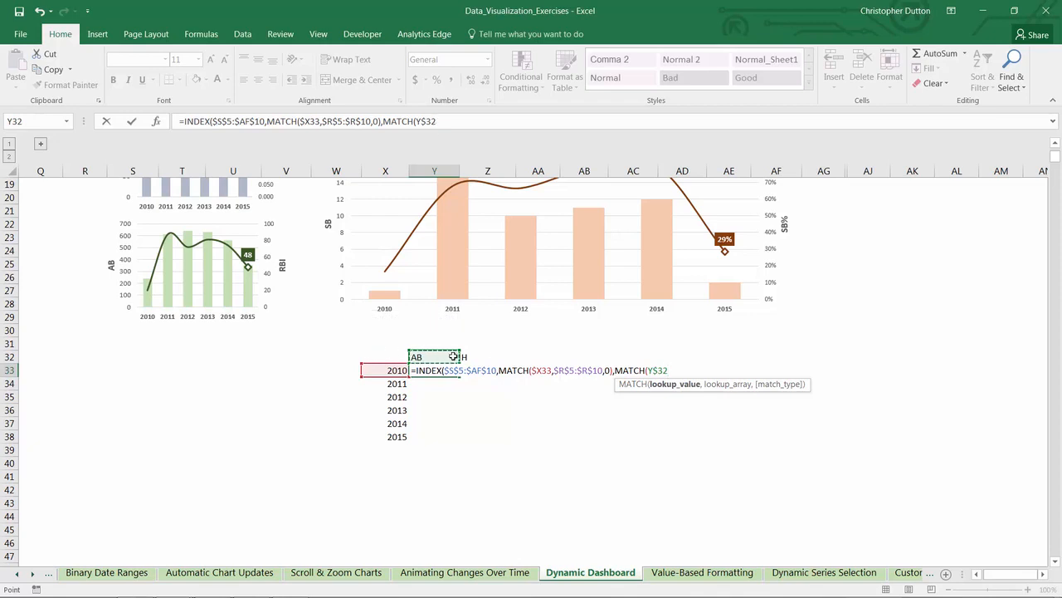
text(,)
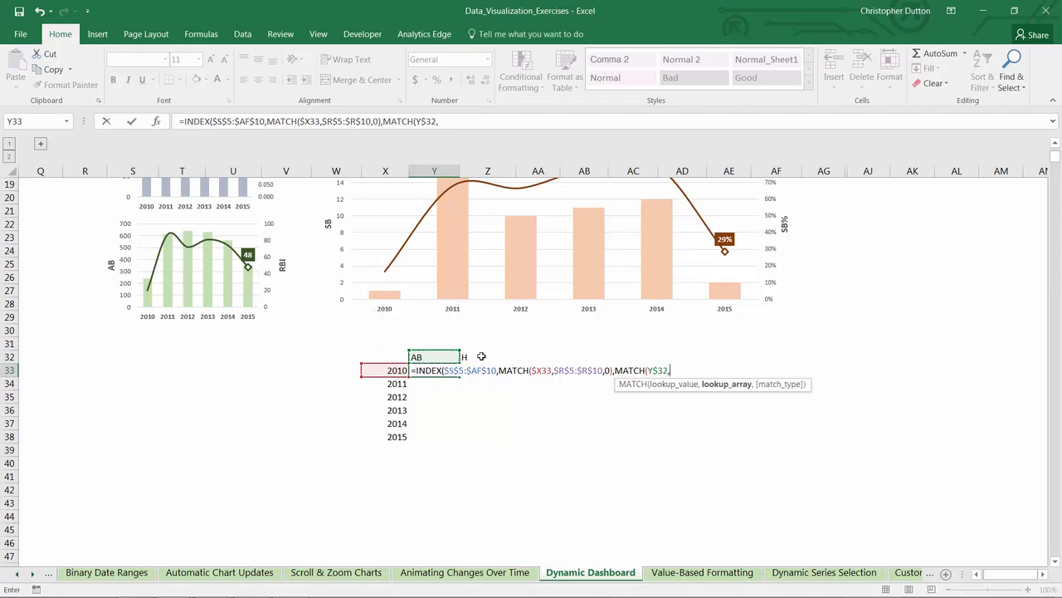
scroll(478, 356, up, 6)
drag(148, 230, 777, 229)
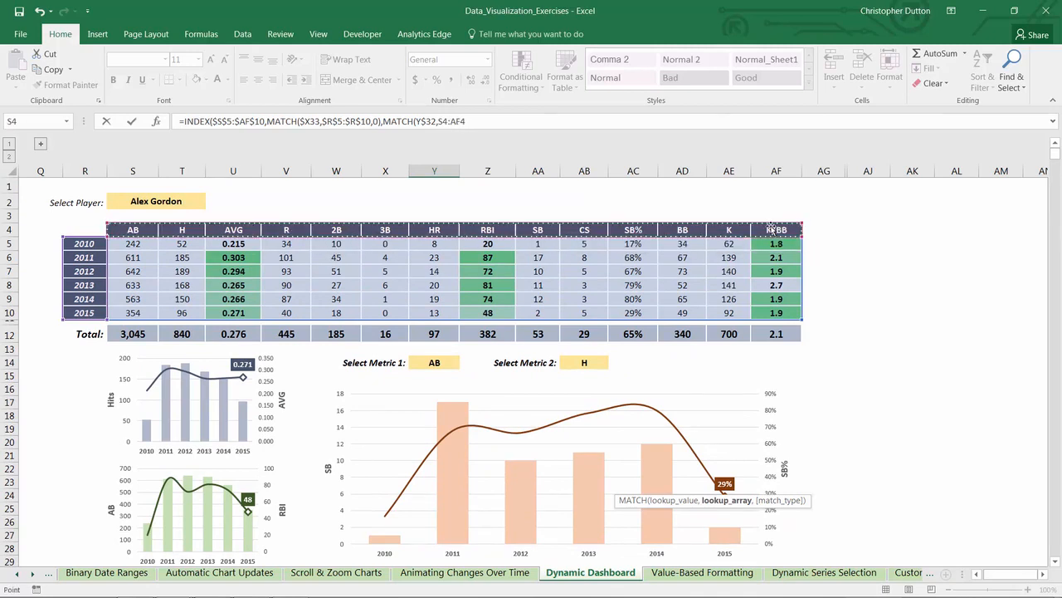
key(F4)
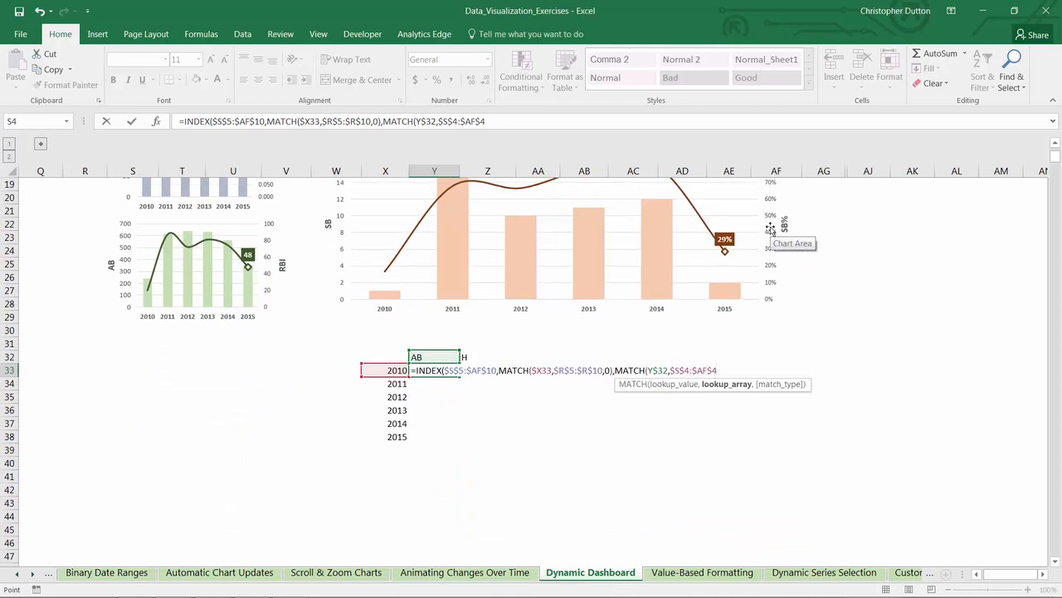
text(,)
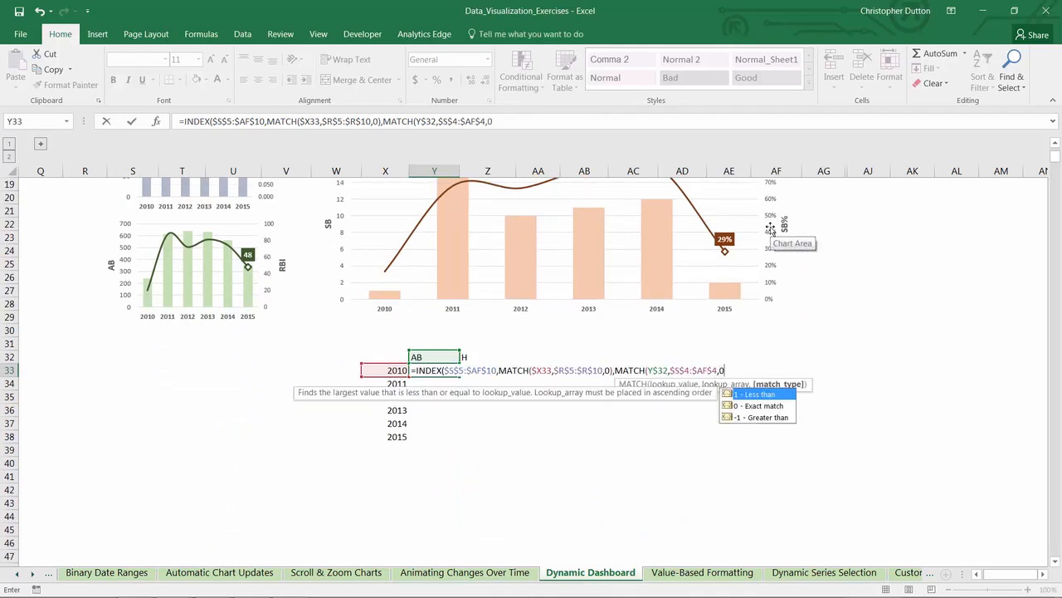
text(0)))
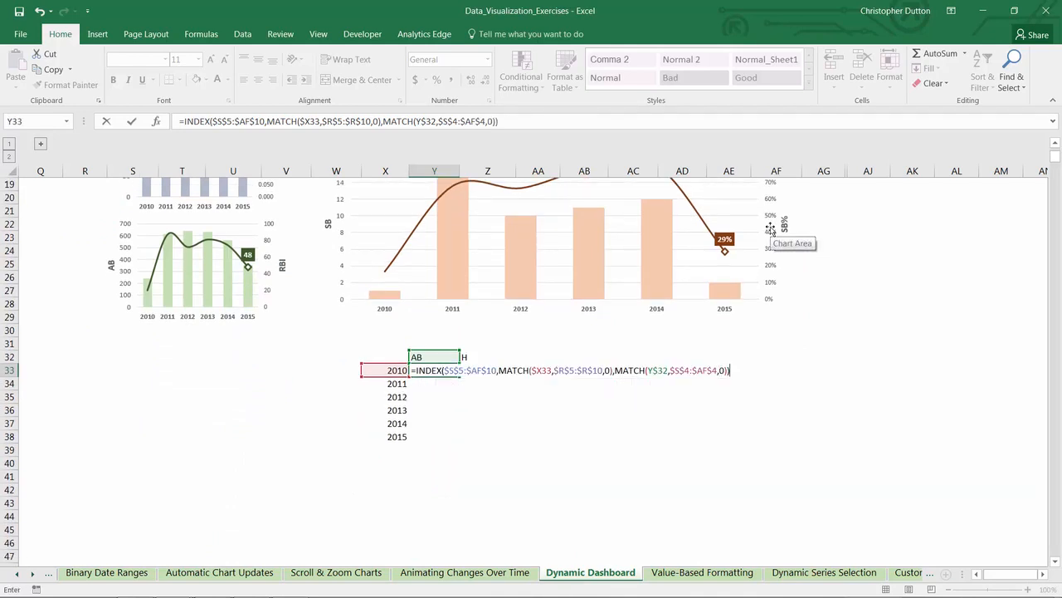
key(Return)
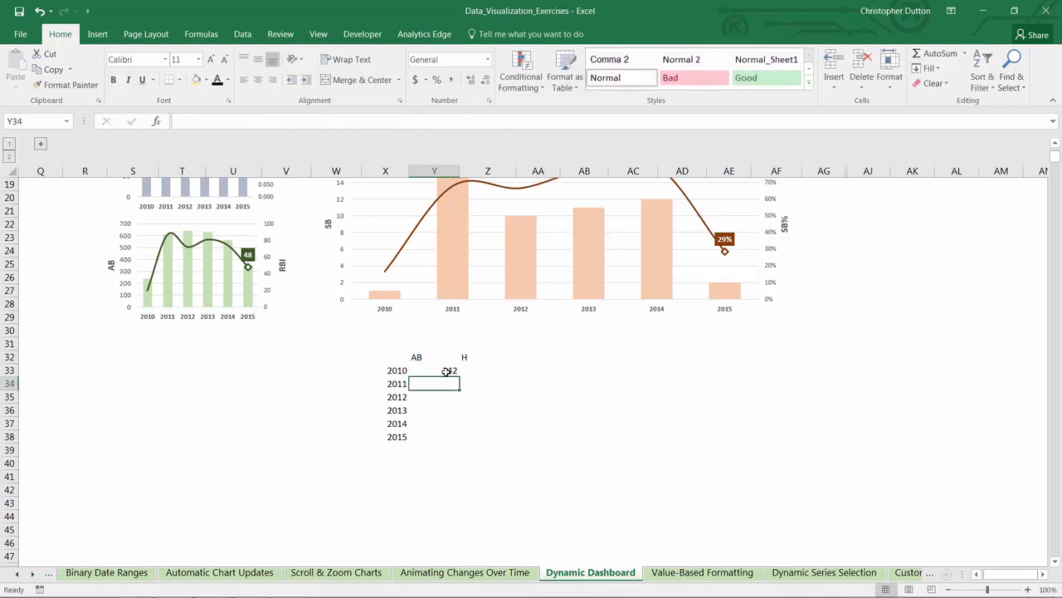
Step: Fill the INDEX/MATCH formula from Y33 across the whole helper table, Y33:Z38
click(447, 371)
drag(458, 377, 510, 444)
drag(433, 378, 469, 396)
click(433, 379)
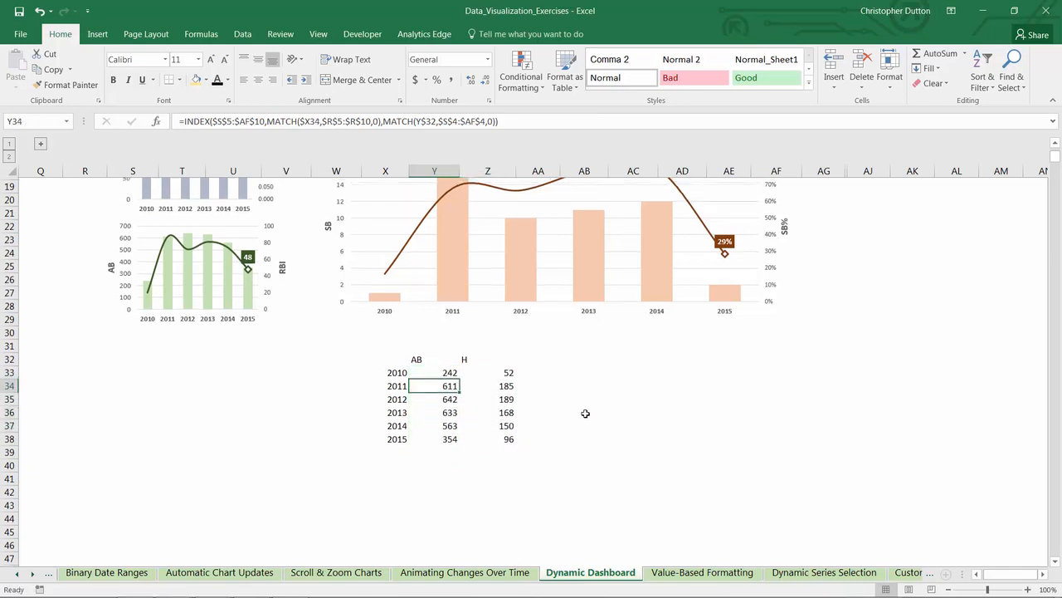
Step: Compare the helper table's AB and H columns with the two metric selectors and the yearly stats table
scroll(583, 412, up, 3)
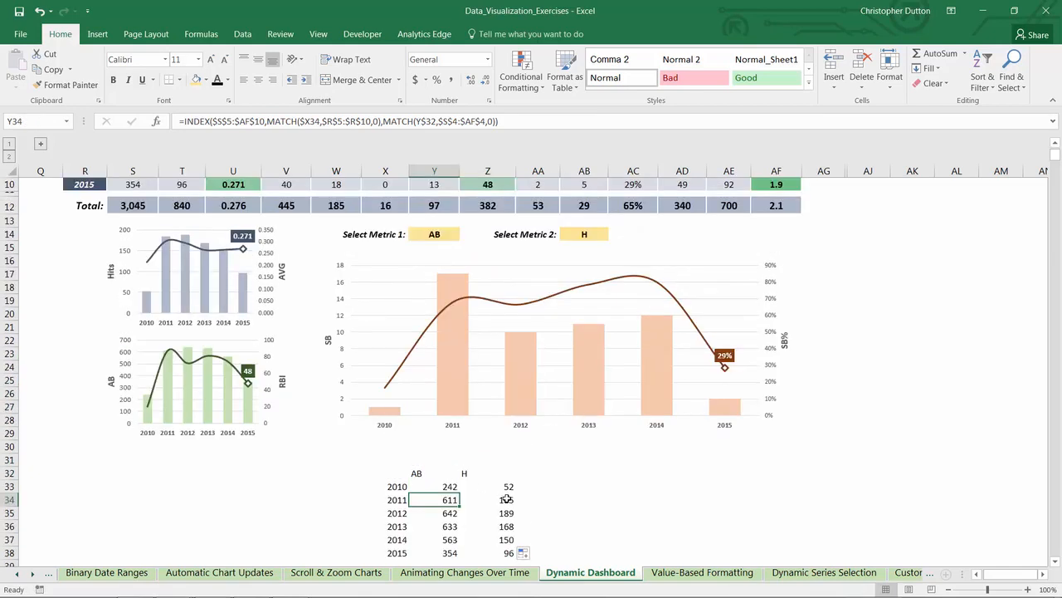
scroll(506, 498, up, 3)
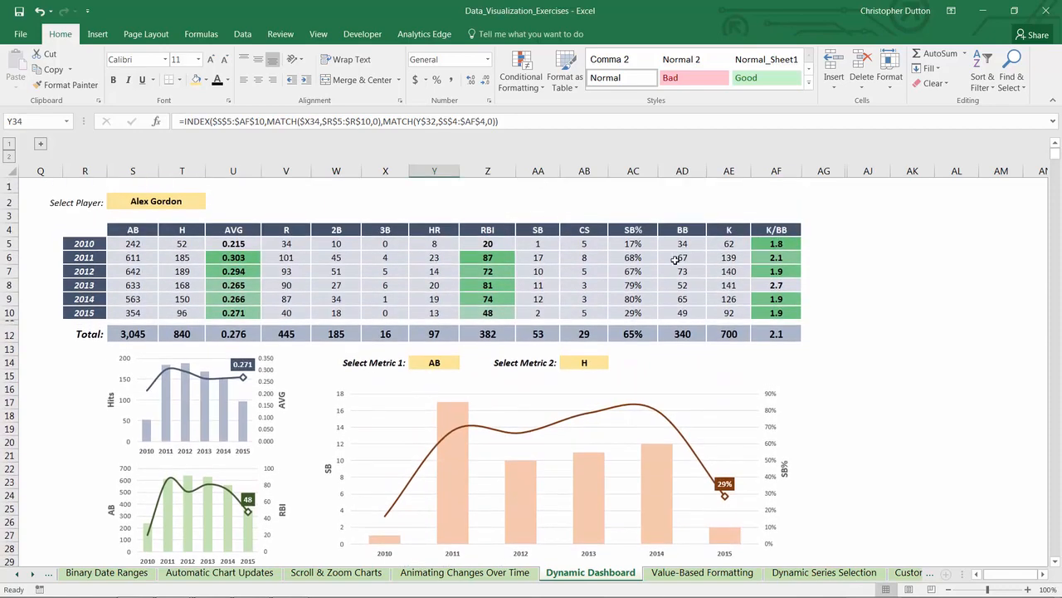
click(431, 360)
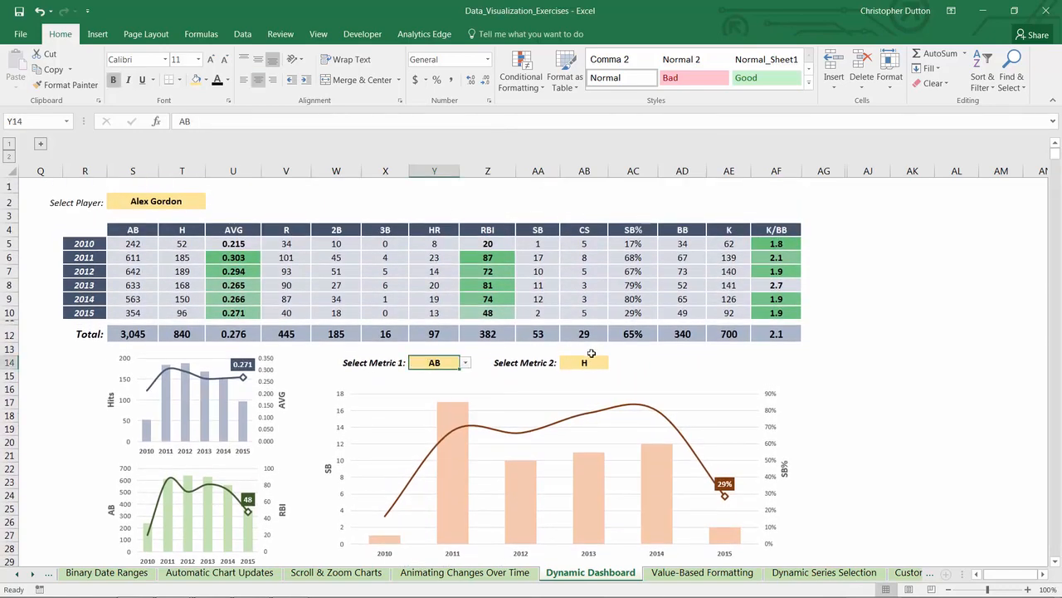
click(589, 361)
scroll(660, 362, down, 3)
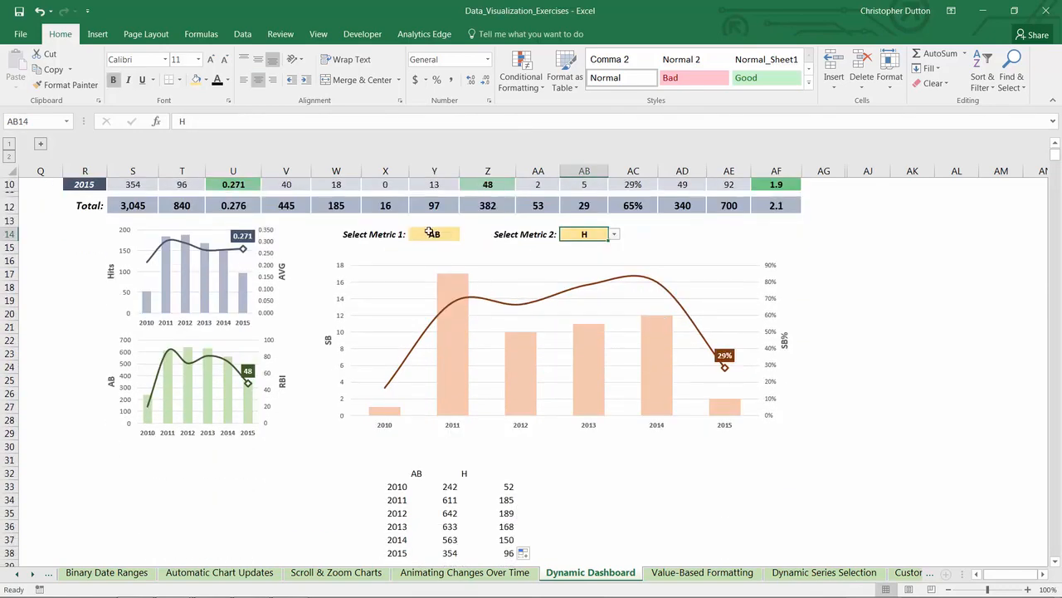
scroll(452, 513, up, 3)
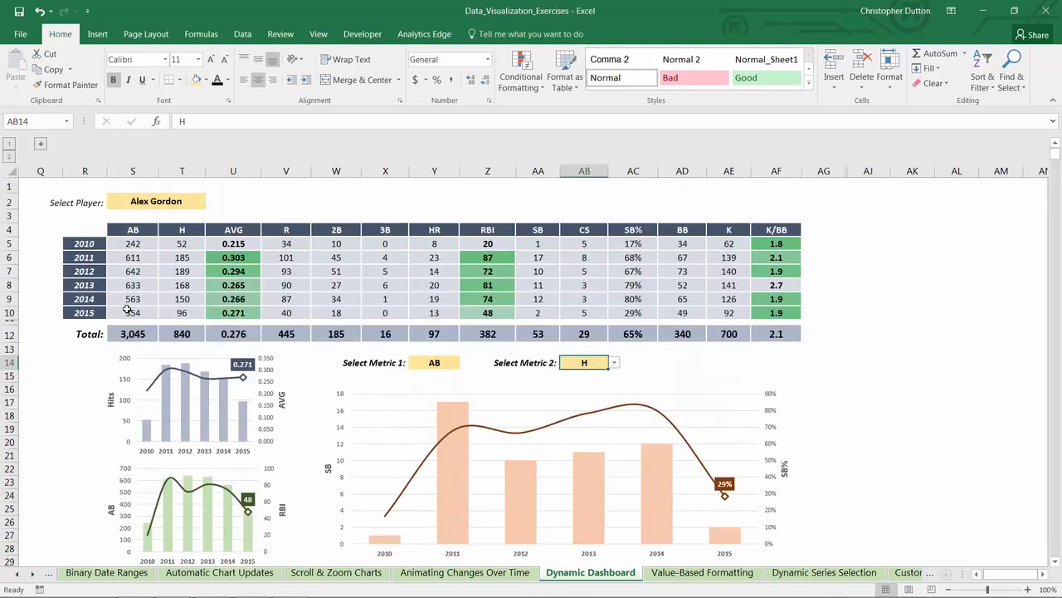
scroll(301, 384, down, 5)
scroll(503, 470, up, 5)
Step: Set Metric 2 to R and check the second metric column of the helper table
click(613, 362)
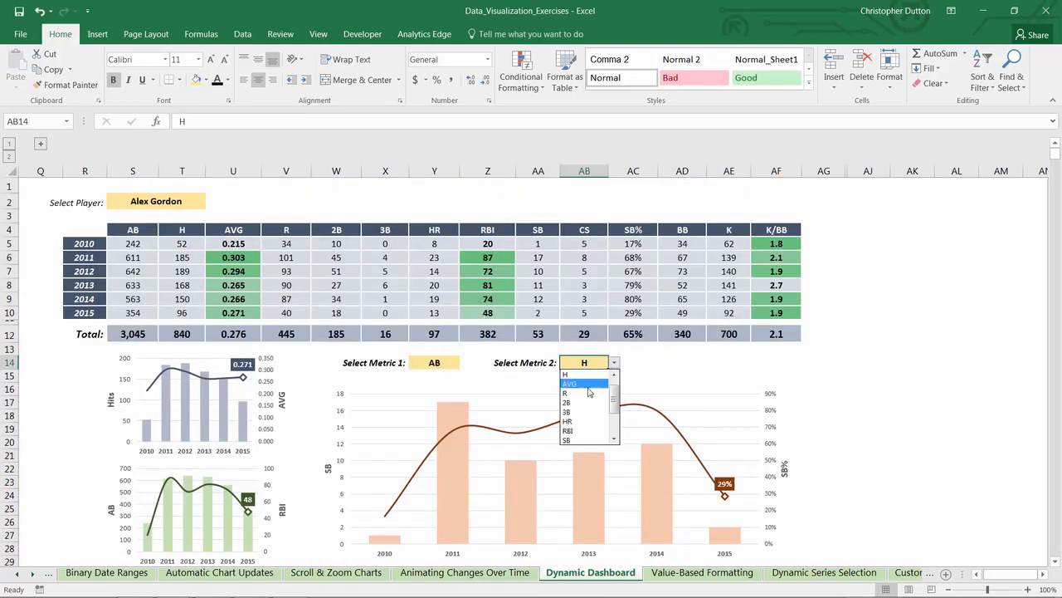
click(594, 392)
scroll(639, 432, down, 5)
scroll(591, 342, up, 3)
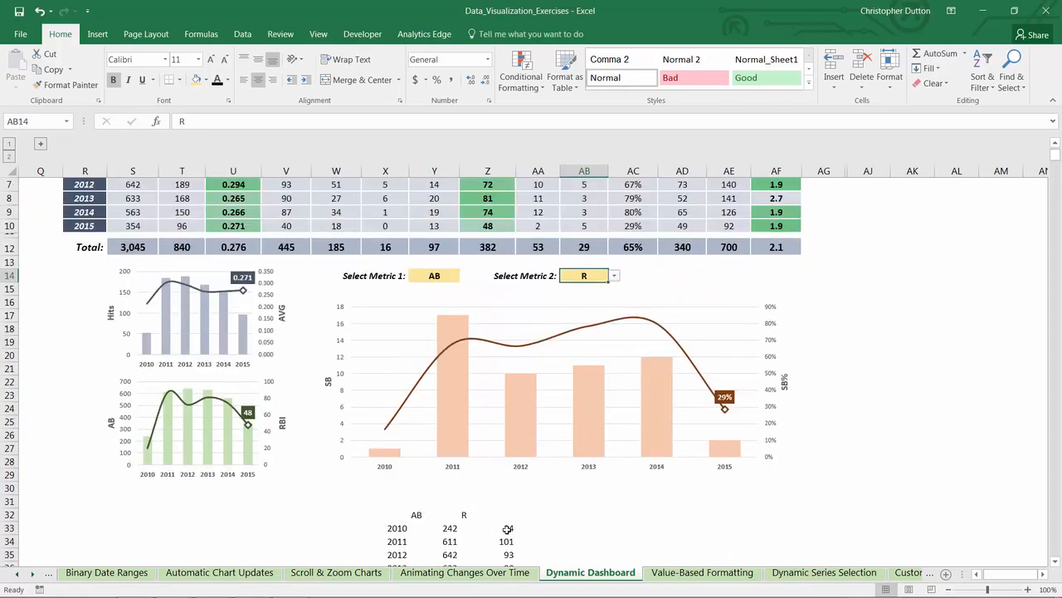
scroll(505, 523, down, 3)
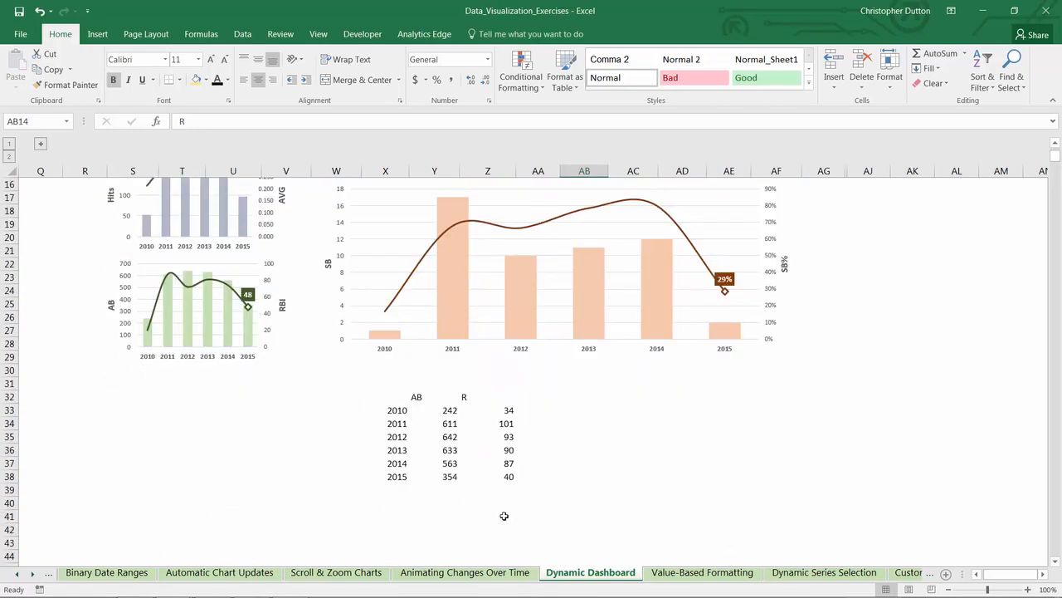
Step: Select the large chart's column series and examine its source ranges against the helper table
click(454, 304)
scroll(454, 304, up, 4)
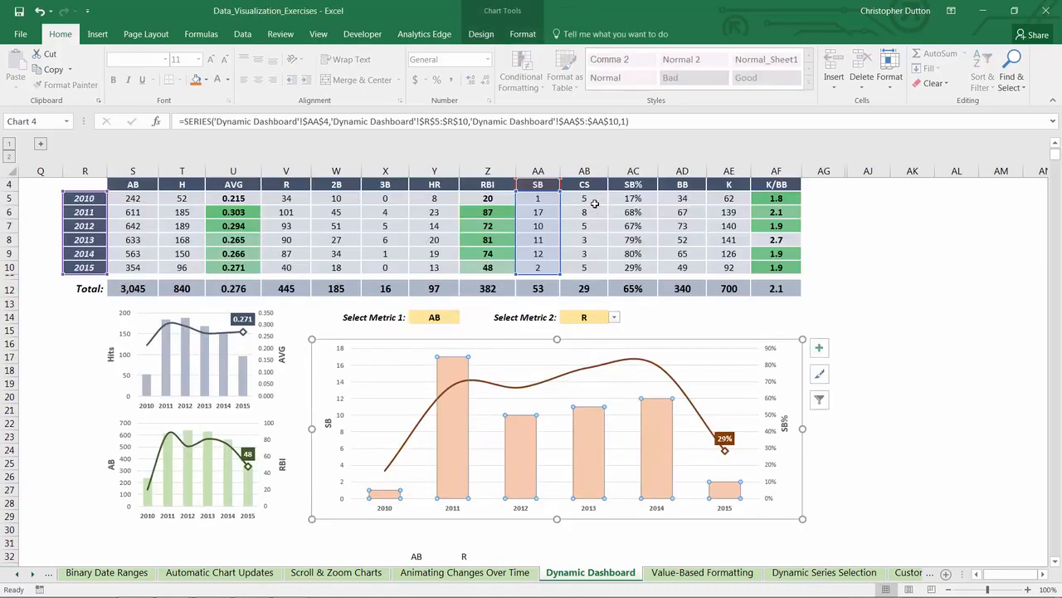
scroll(461, 506, down, 3)
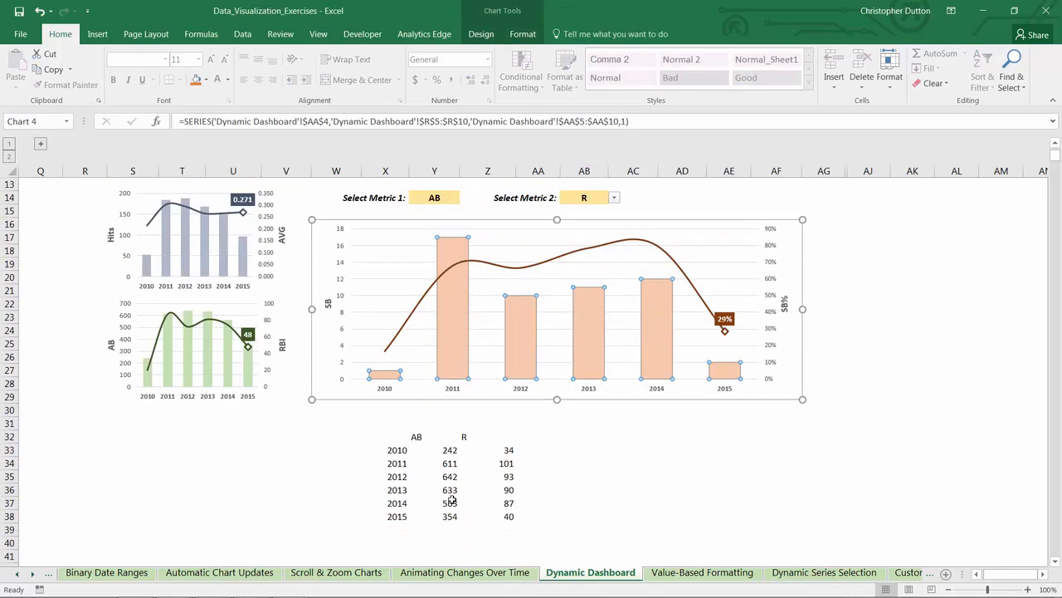
Step: Try hiding the helper table X32:Z38 by setting its font colour to white
click(571, 426)
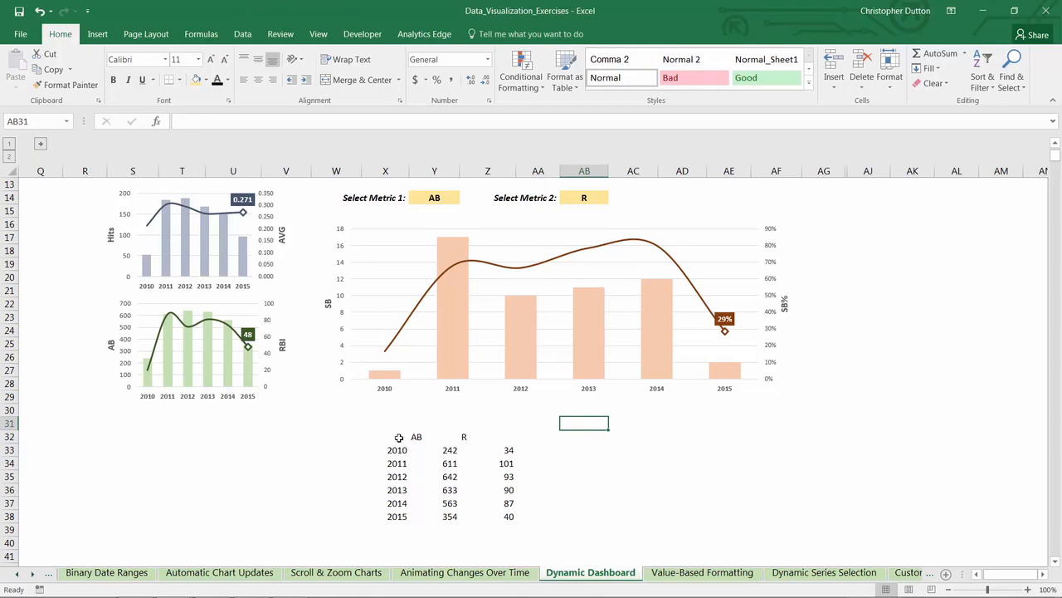
drag(398, 437, 503, 518)
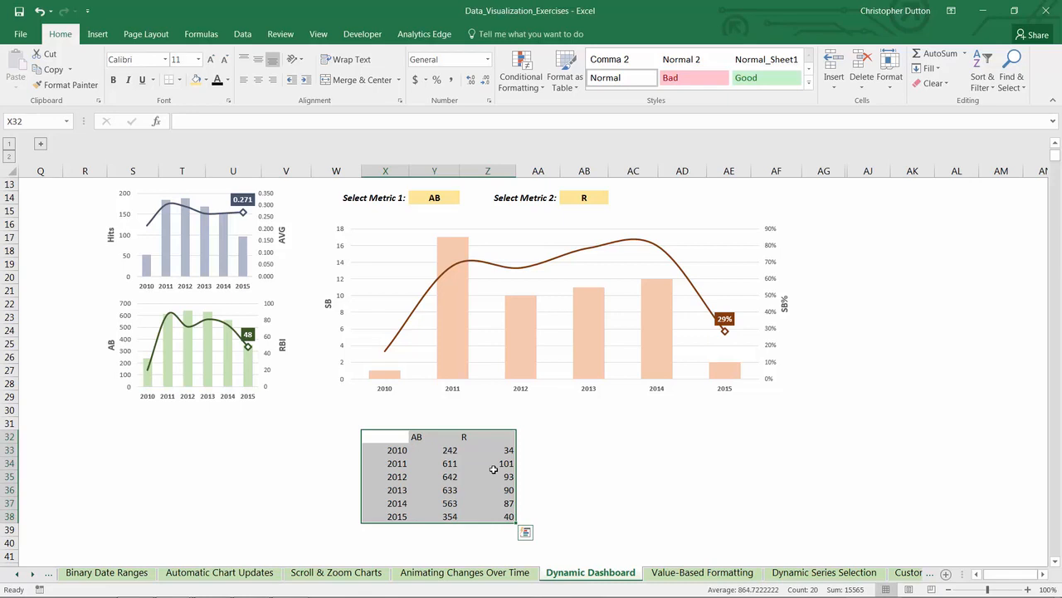
click(227, 80)
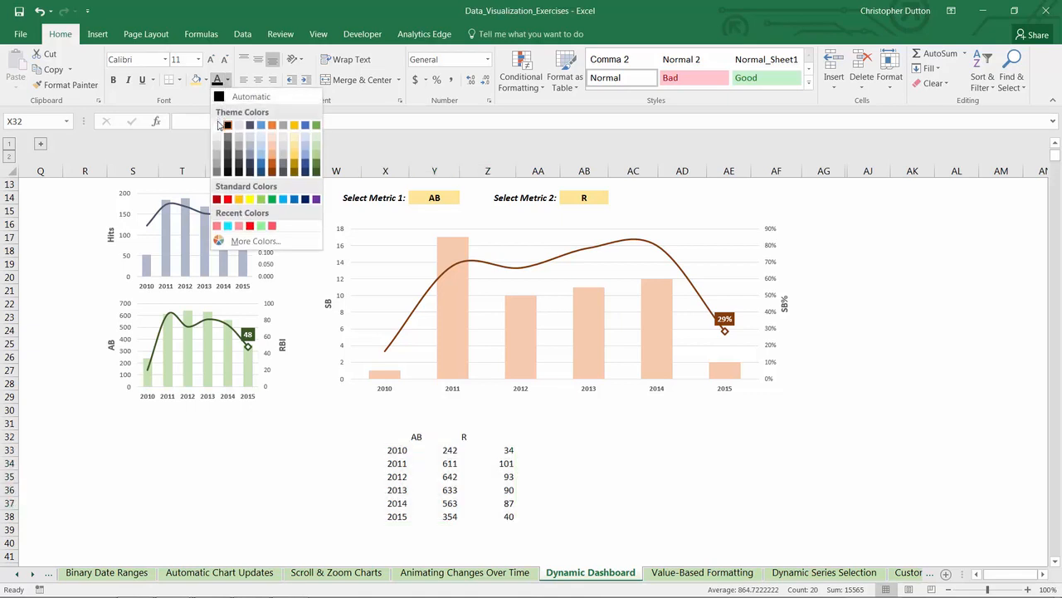
click(218, 125)
click(729, 449)
scroll(769, 486, up, 4)
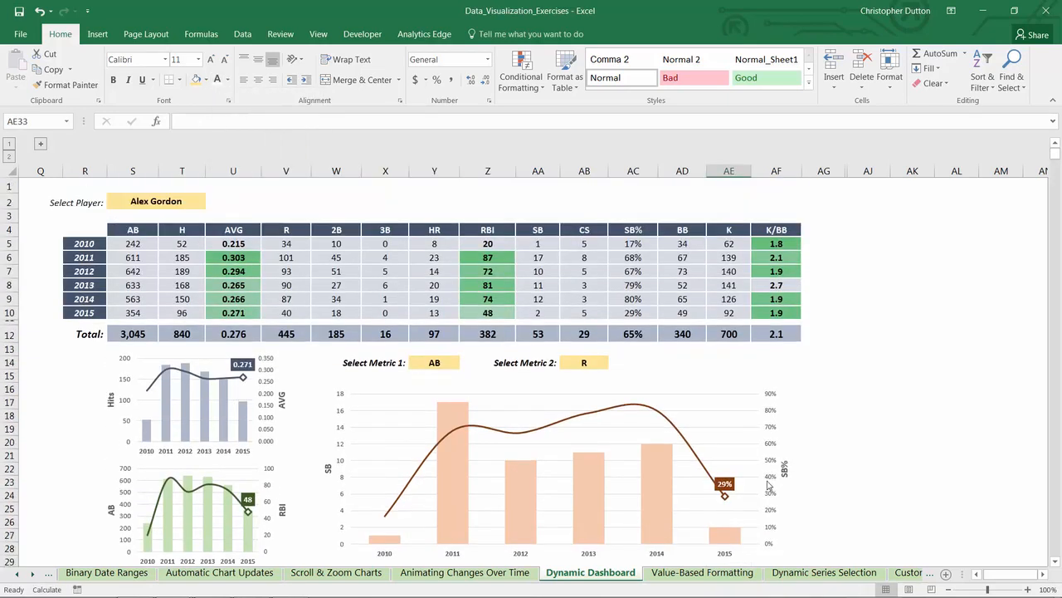
scroll(337, 345, down, 4)
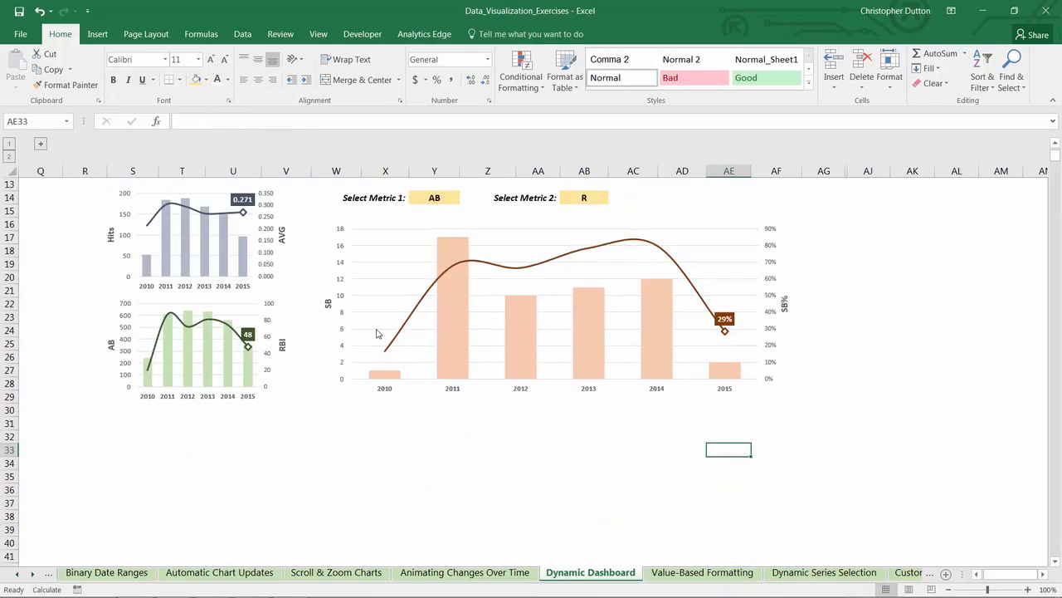
scroll(376, 334, down, 2)
Step: Delete the contents of the helper table below the large chart, starting at X32
drag(365, 357, 513, 438)
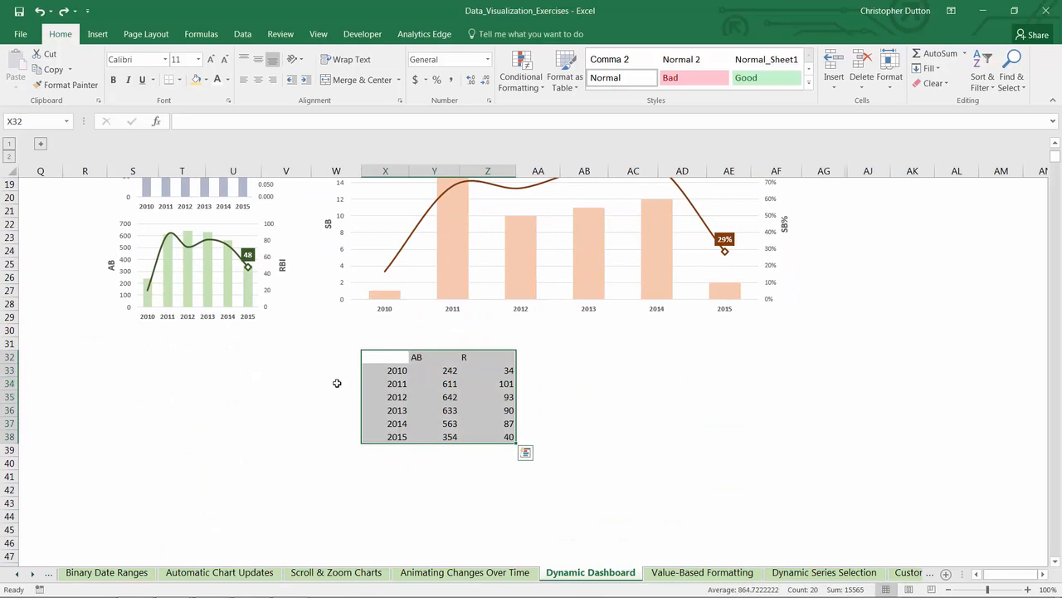
drag(379, 360, 536, 441)
key(Delete)
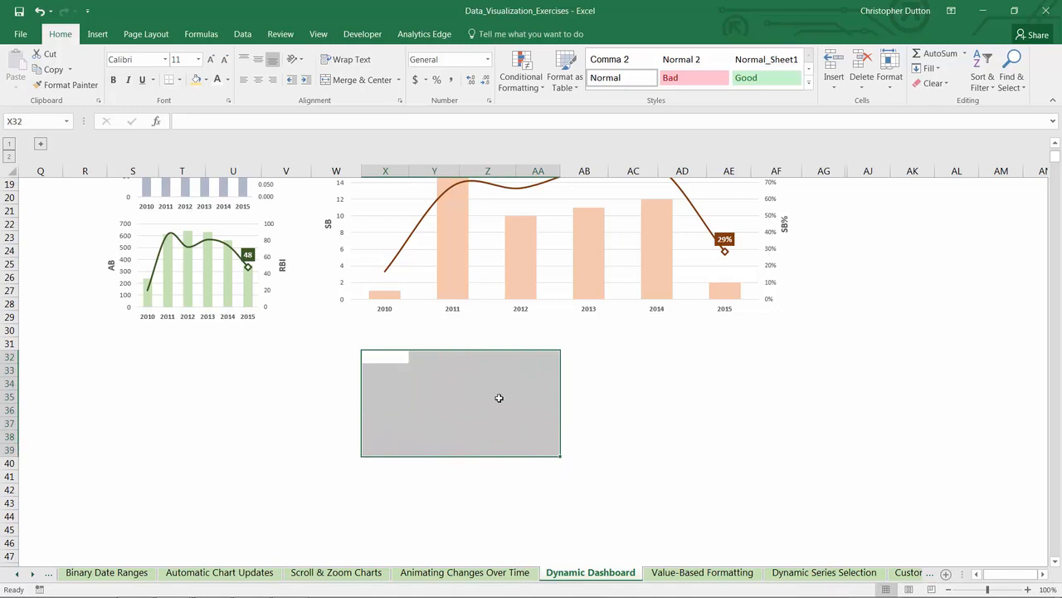
drag(452, 380, 465, 380)
click(590, 405)
Step: Create a defined name Metric1 and start its reference as =OFFSET('Dynamic Dashboard'!$S$5,0, with S5 as the starting cell
scroll(590, 405, up, 6)
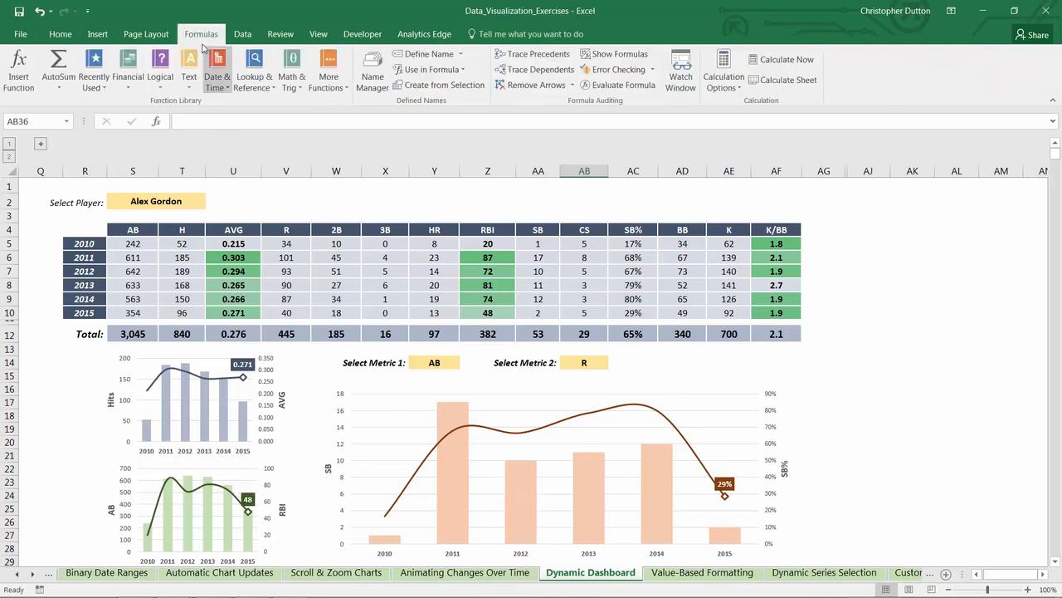
click(419, 55)
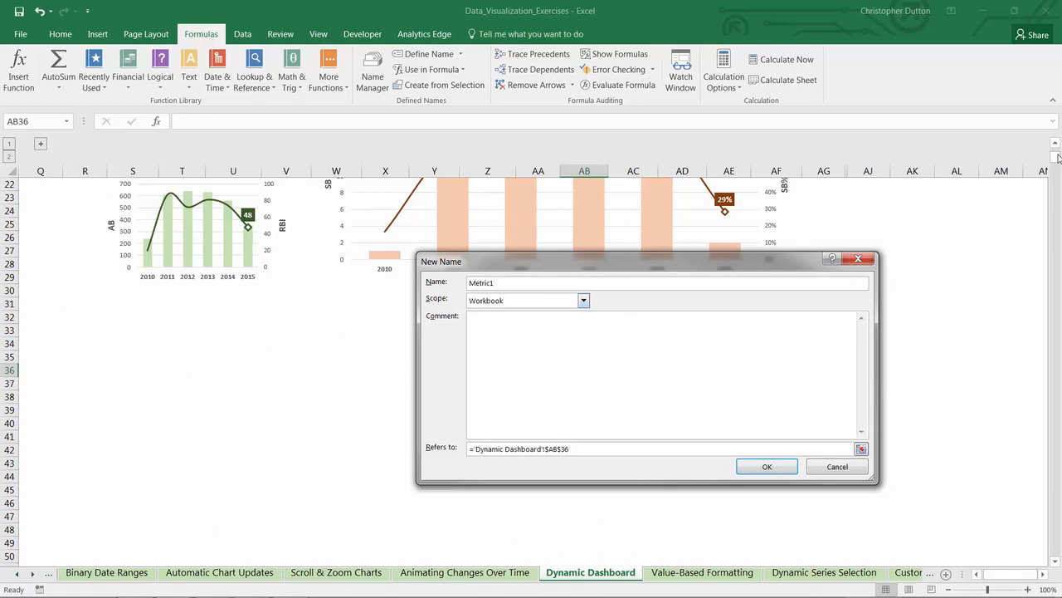
drag(664, 261, 669, 220)
drag(475, 407, 629, 408)
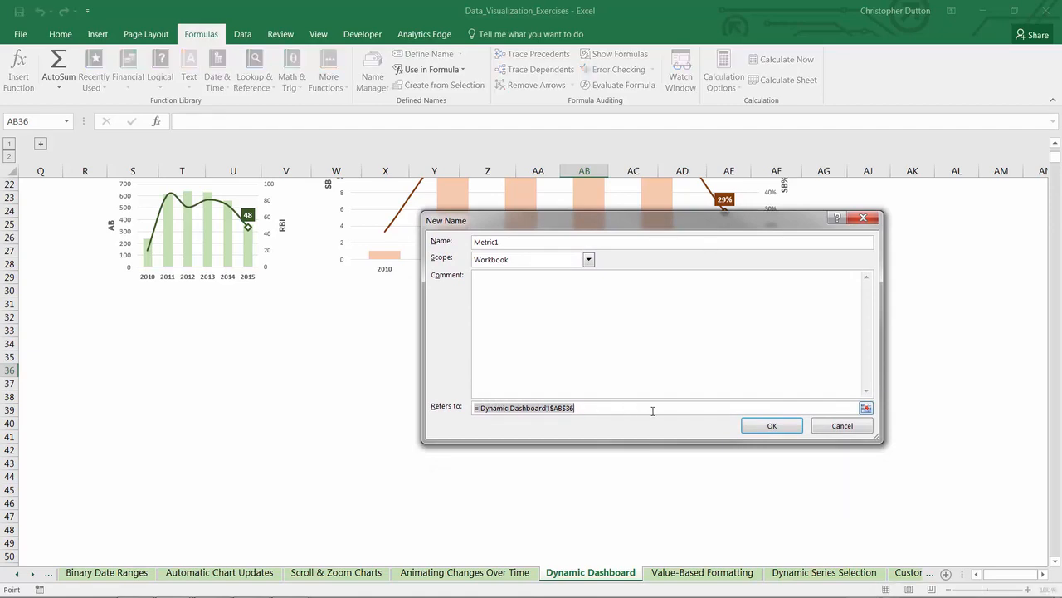
text(=0)
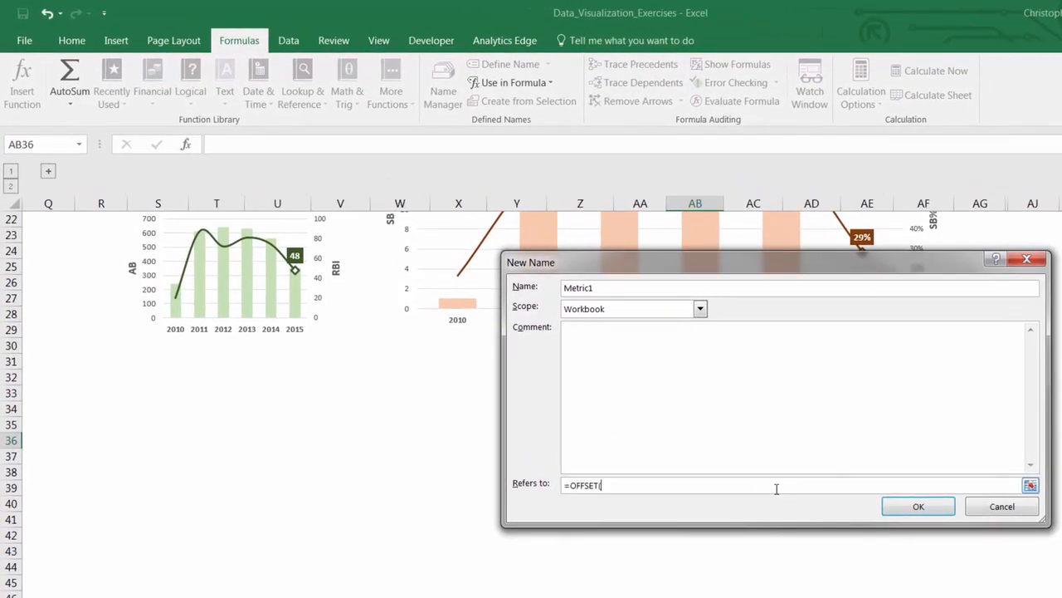
scroll(776, 488, up, 7)
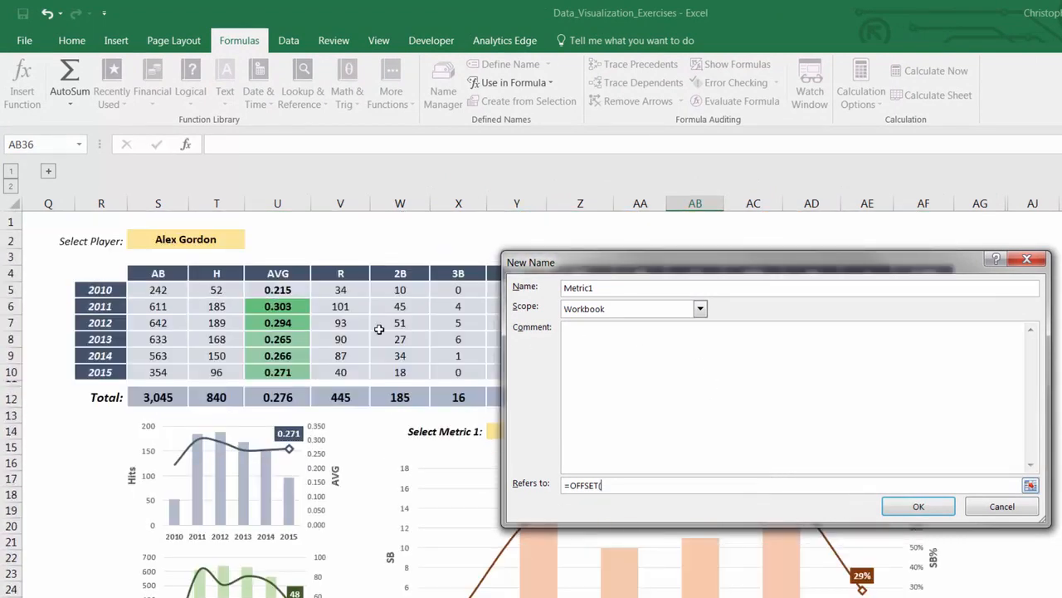
click(165, 290)
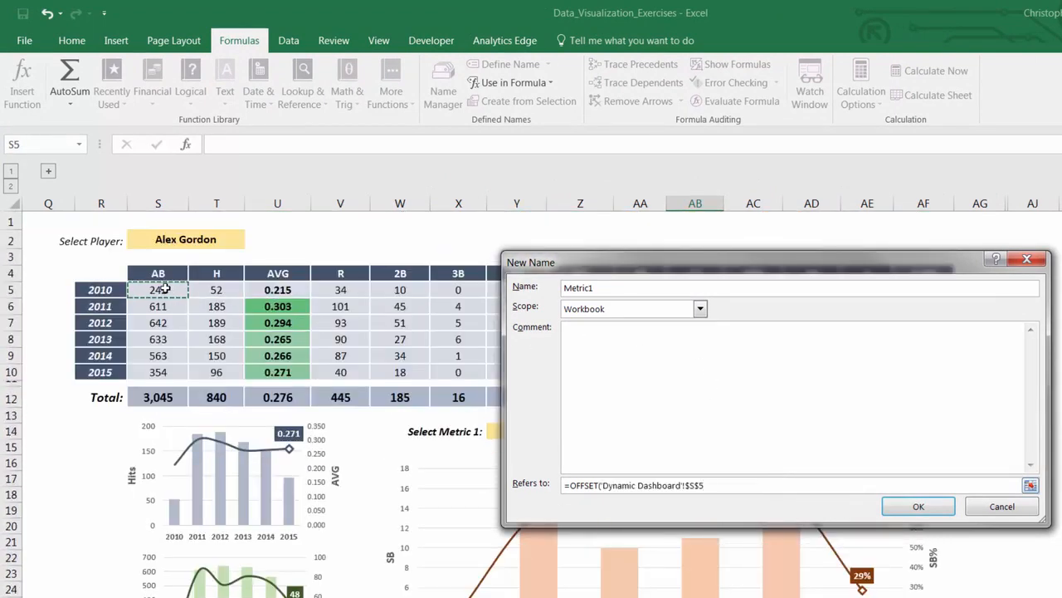
text(,0,)
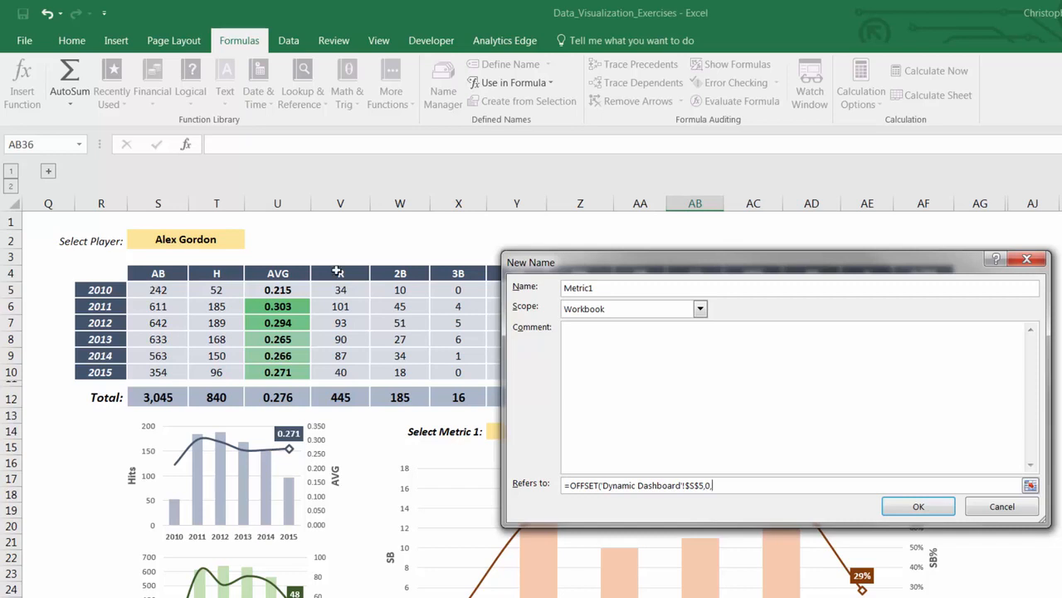
Step: Complete the Metric1 reference with MATCH('Dynamic Dashboard'!$Y$14,'Dynamic Dashboard'!$S$4:$AF$4,0)-1,6,1) and save the name
drag(595, 260, 706, 253)
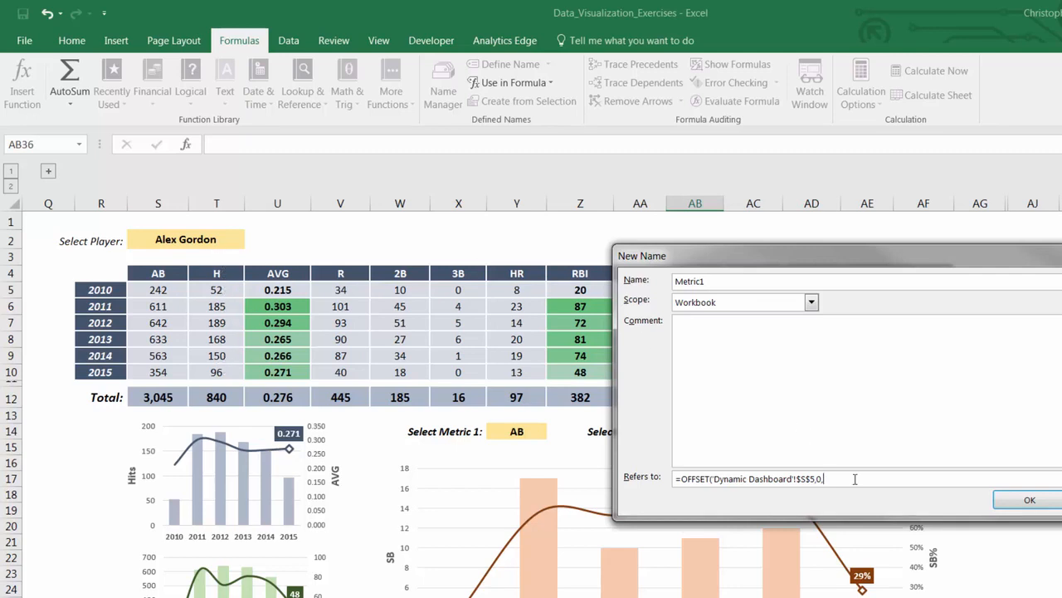
text(MATCH()
click(516, 431)
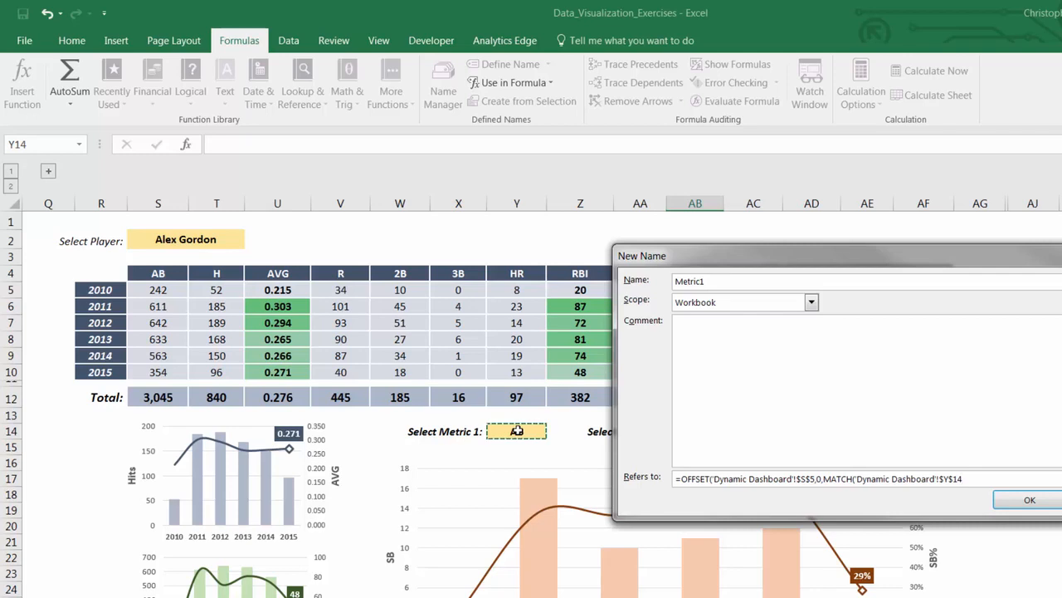
text(,)
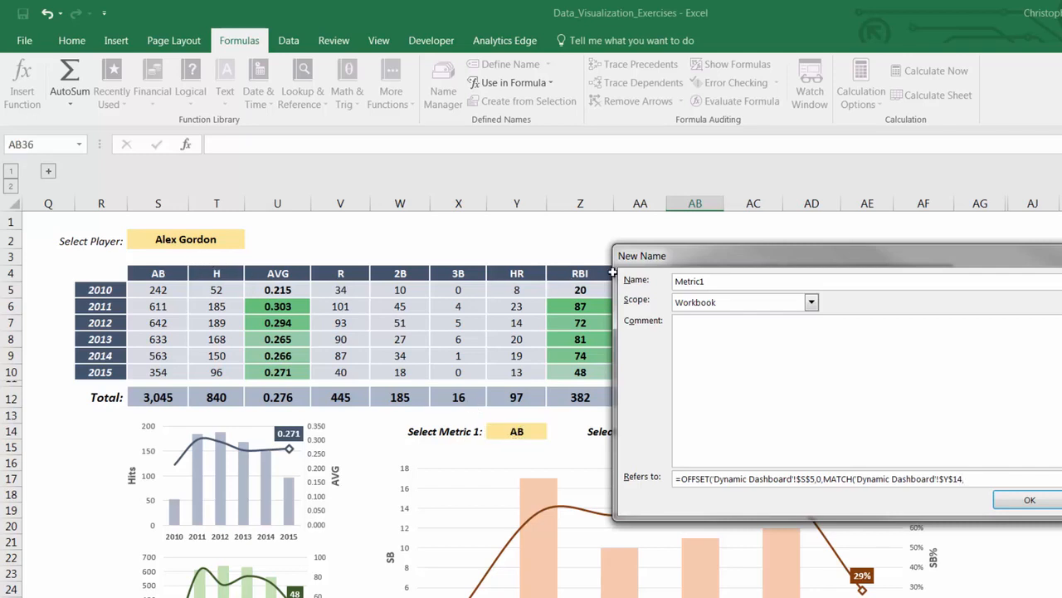
drag(669, 259, 587, 322)
click(153, 273)
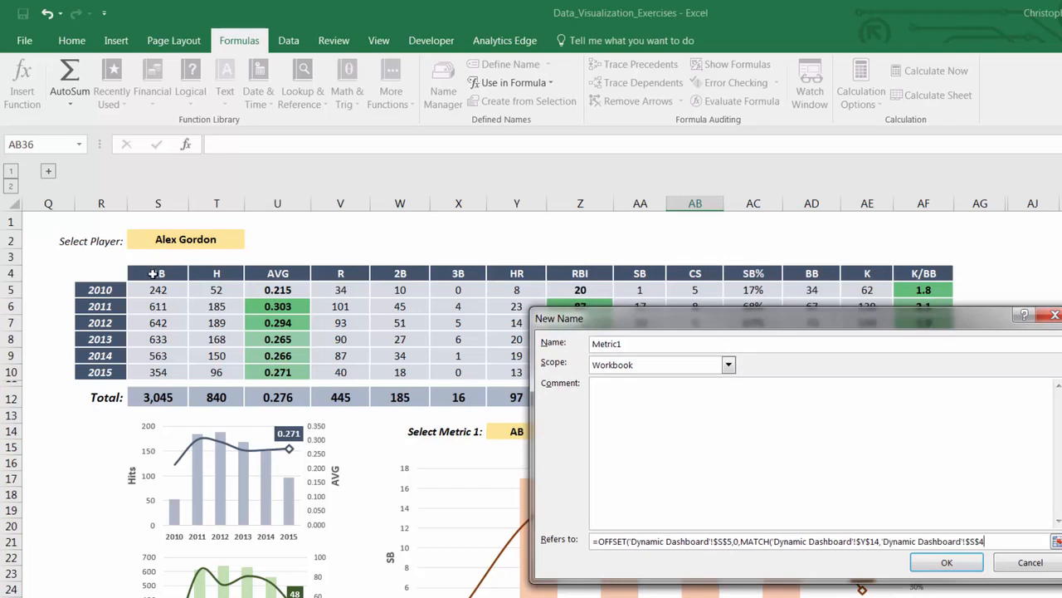
drag(154, 274, 904, 274)
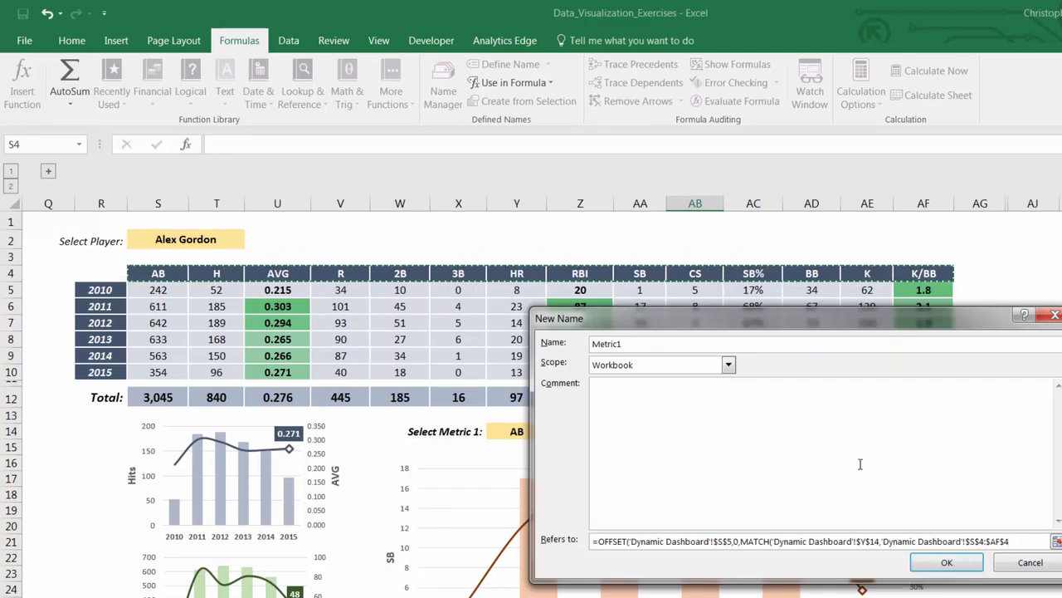
text(,0)-1,6,1)
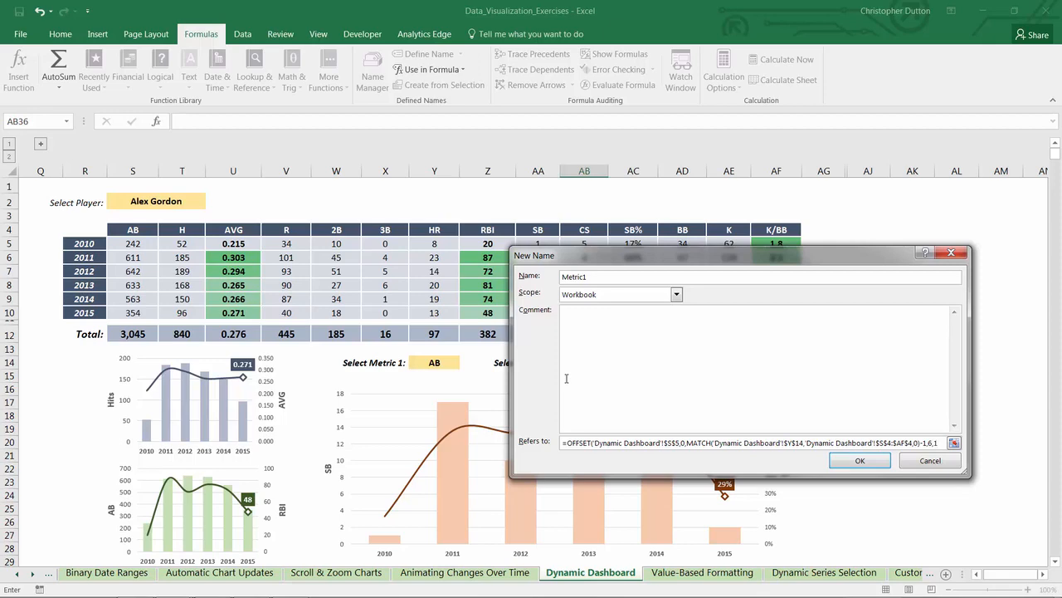
text())
click(860, 460)
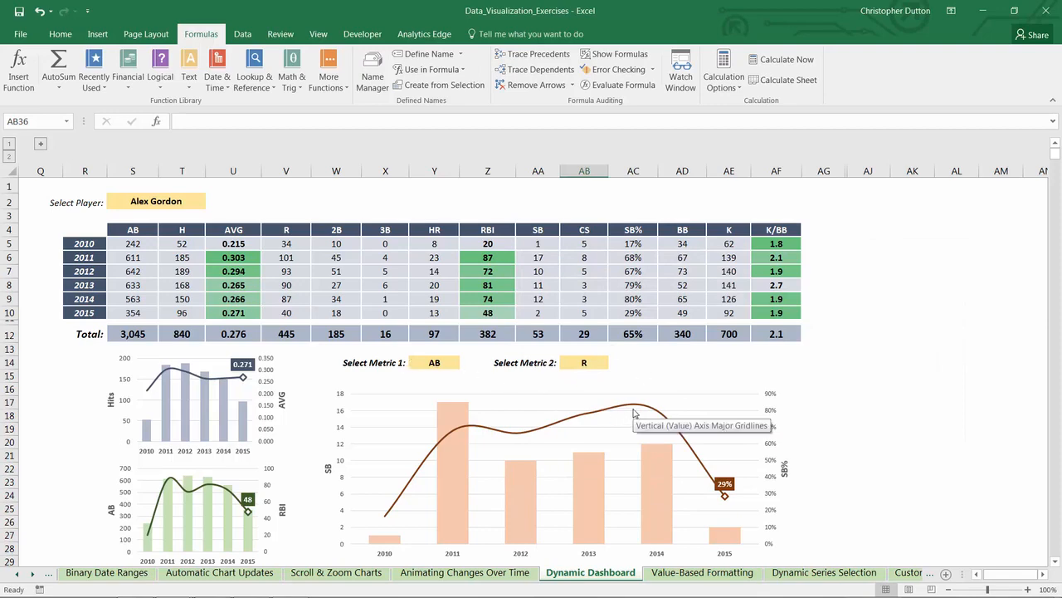
Step: Create a second defined name Metric2 and start its reference with an OFFSET from cell S5 of the stats table
click(426, 54)
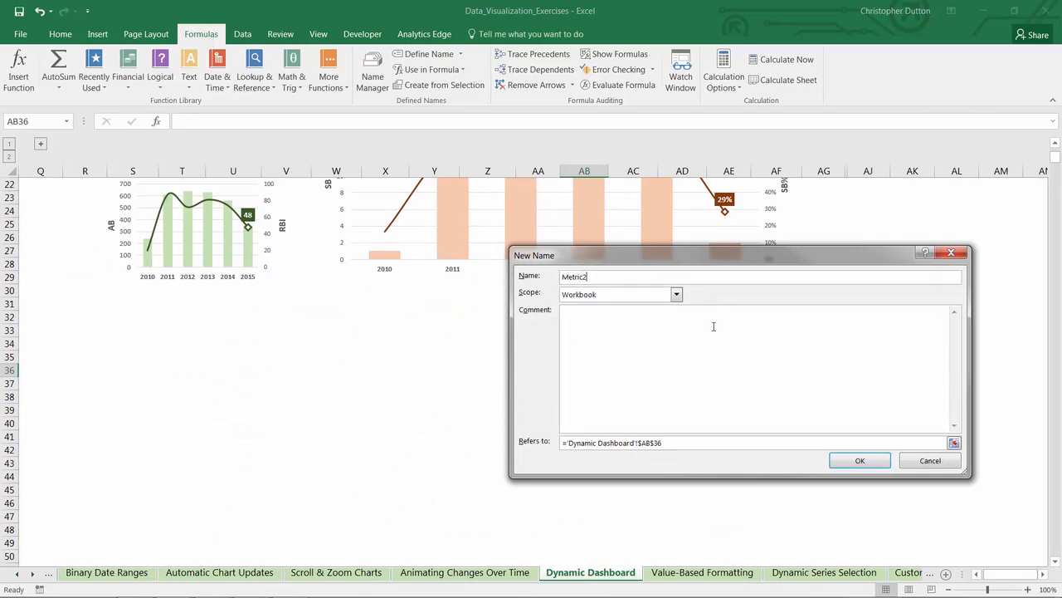
drag(848, 255, 712, 196)
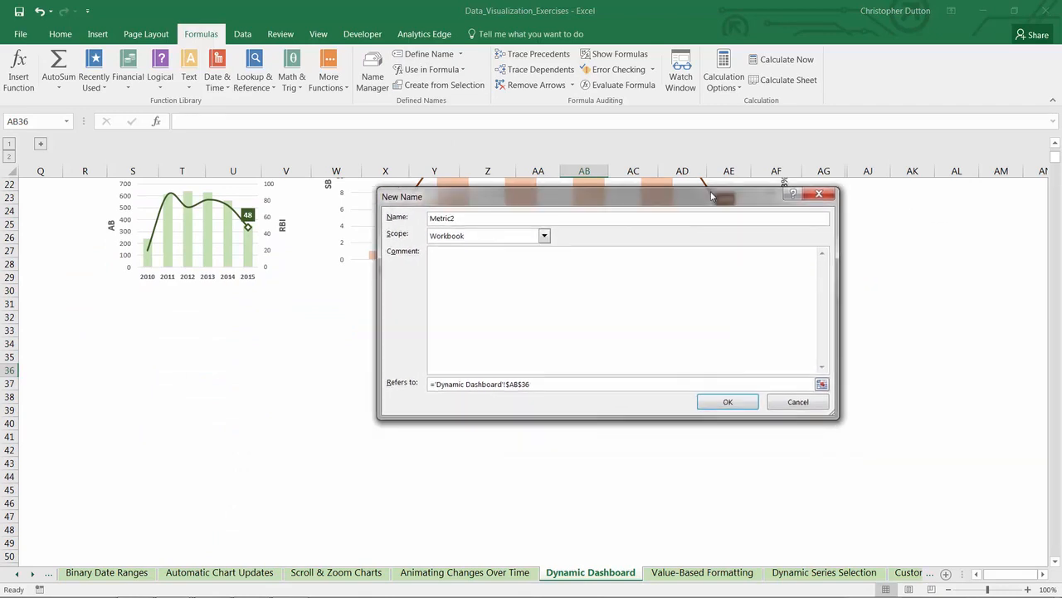
drag(433, 384, 607, 381)
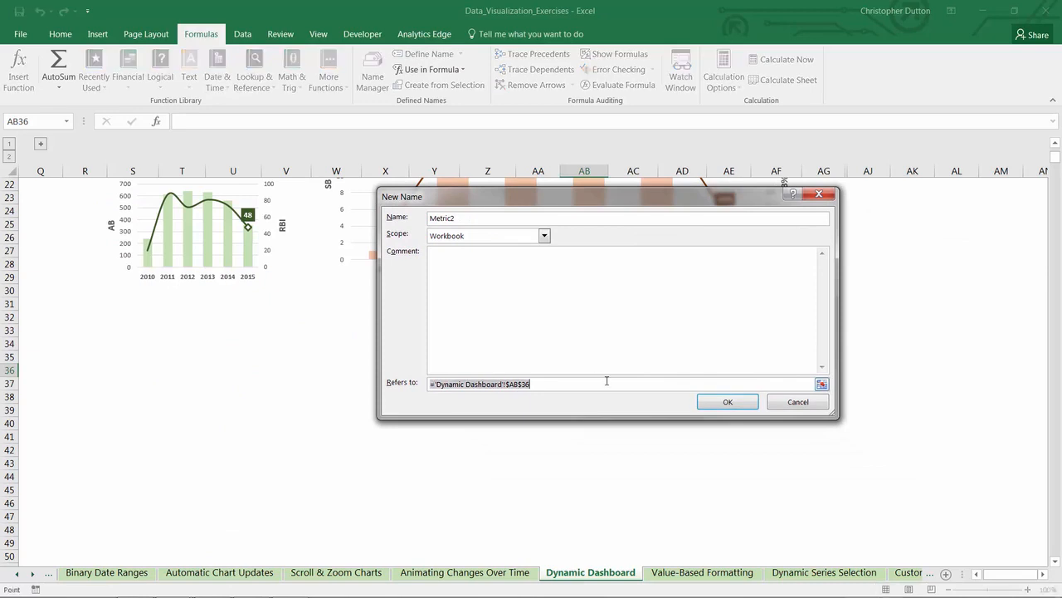
text(=OFFSET()
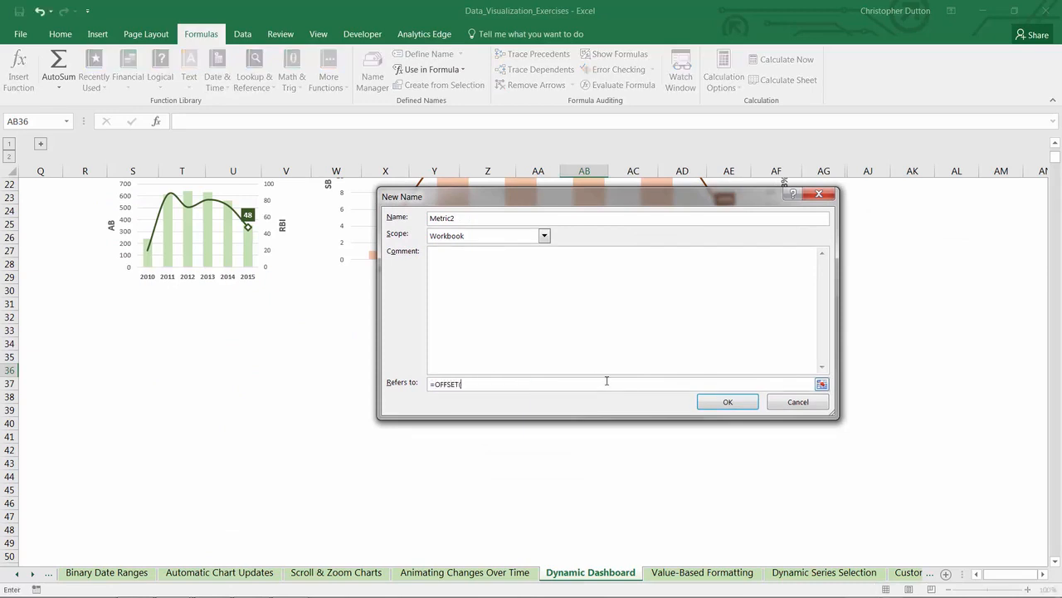
scroll(606, 381, up, 7)
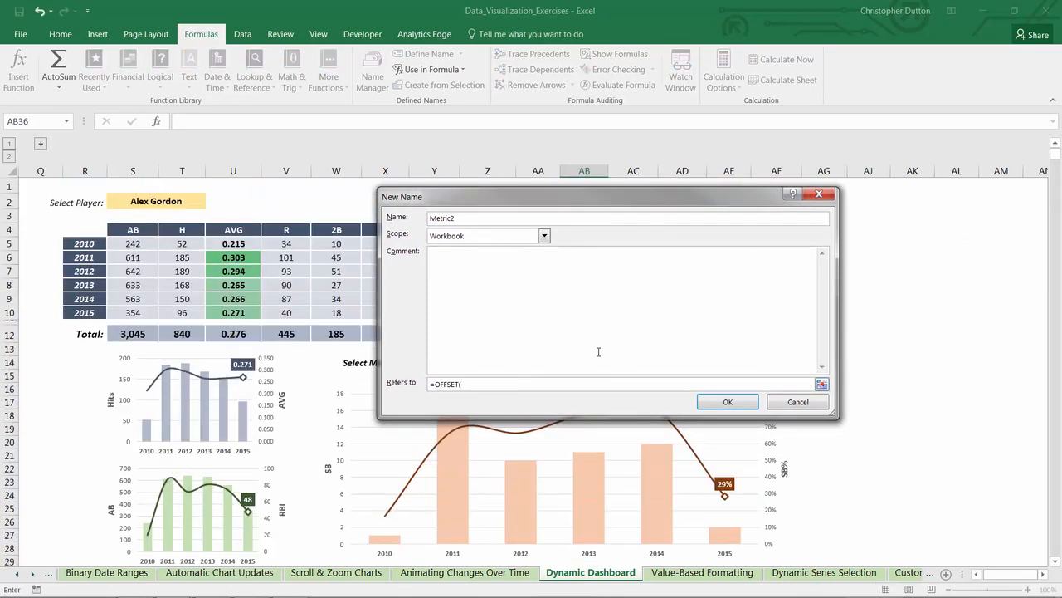
click(130, 242)
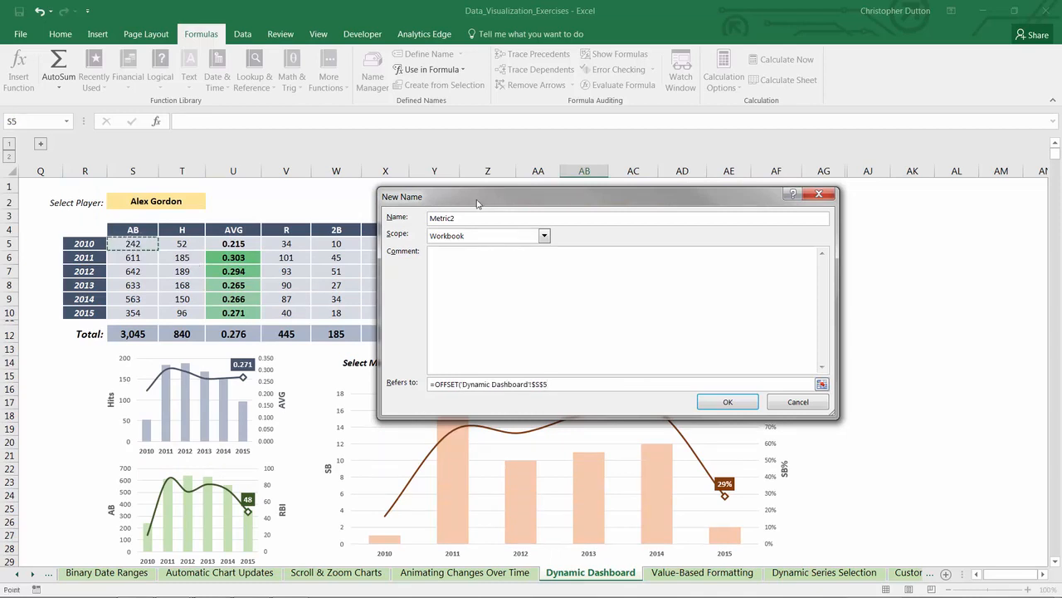
drag(477, 203, 699, 136)
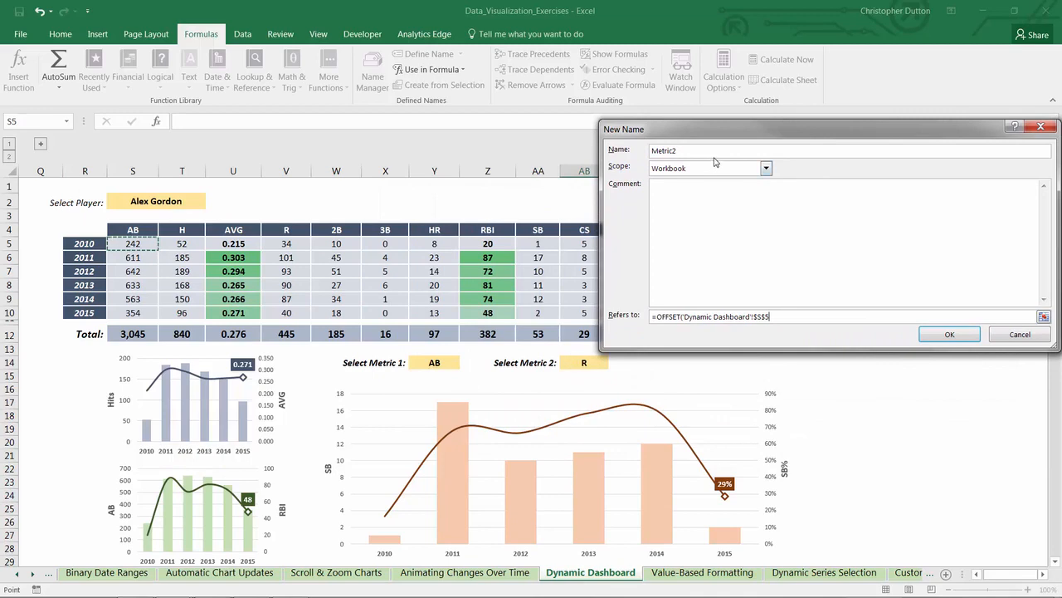
drag(706, 128, 585, 280)
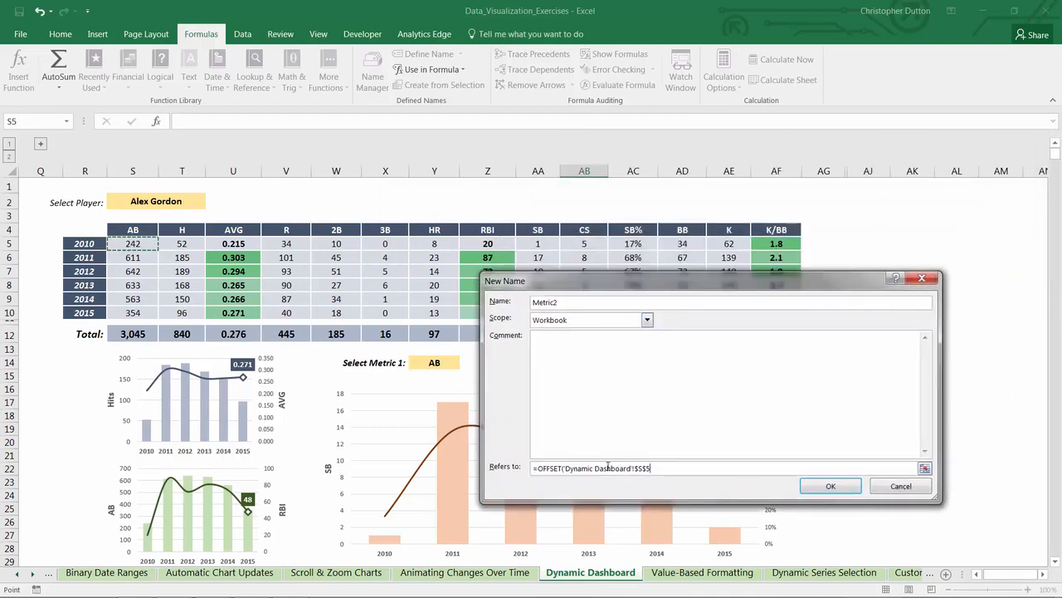
Step: Complete the Metric2 OFFSET with ,0,MATCH('Dynamic Dashboard'!$AB$14,'Dynamic Dashboard'!$S$4:$AF$4,0)-1,6,1) and save the name
text(,0,MATCH()
drag(611, 276, 735, 276)
click(584, 362)
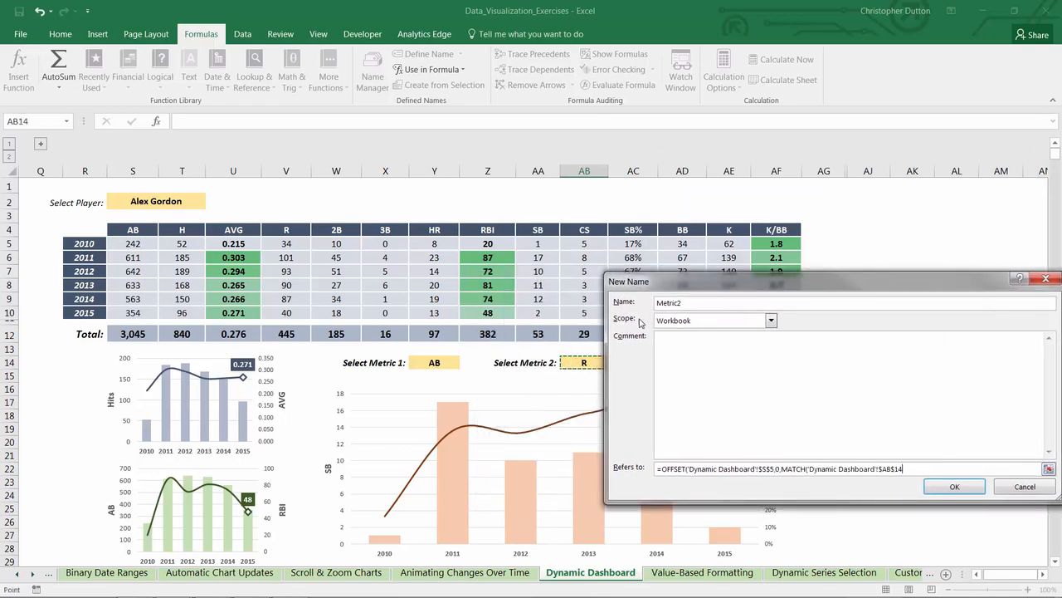
drag(666, 283, 522, 276)
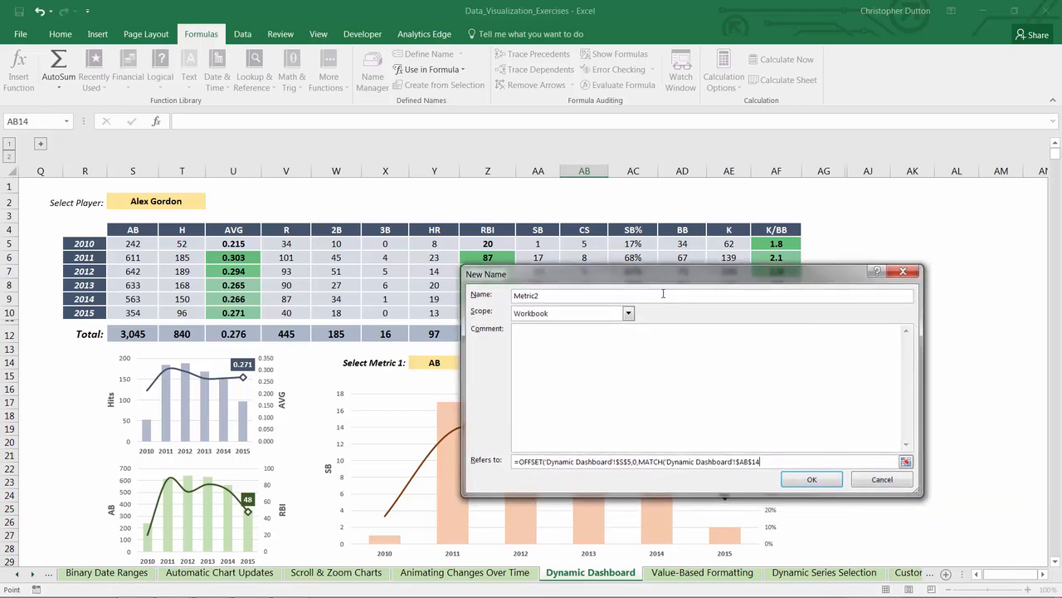
text(,)
drag(133, 229, 760, 228)
text(,0)-1,6,1)
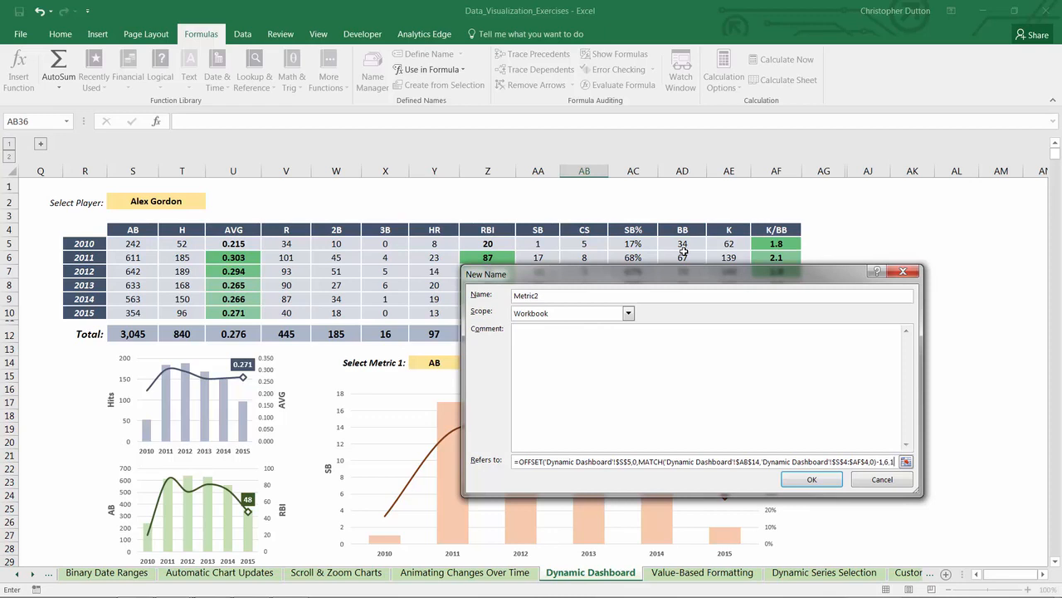
text())
key(Return)
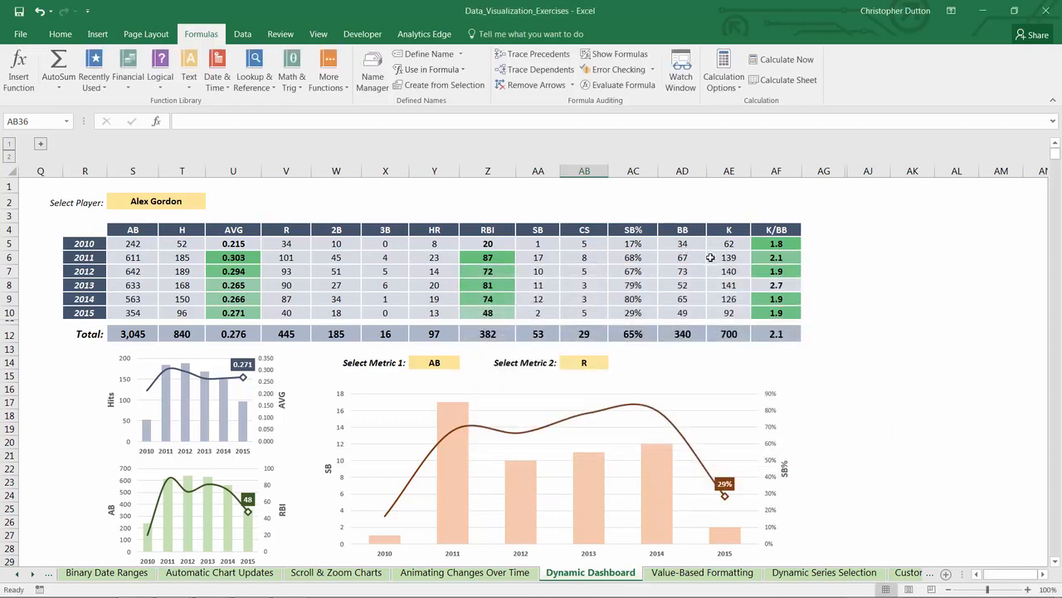
Step: In the large combo chart's data source, set the SB series values to ='Dynamic Dashboard'!Metric1
scroll(710, 258, down, 1)
click(450, 376)
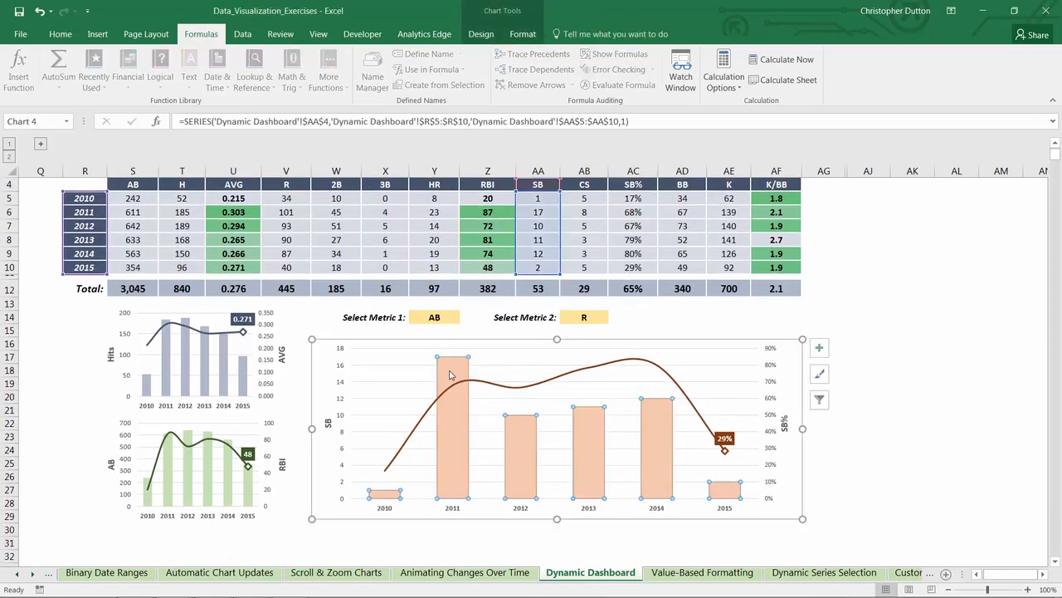
scroll(618, 432, up, 1)
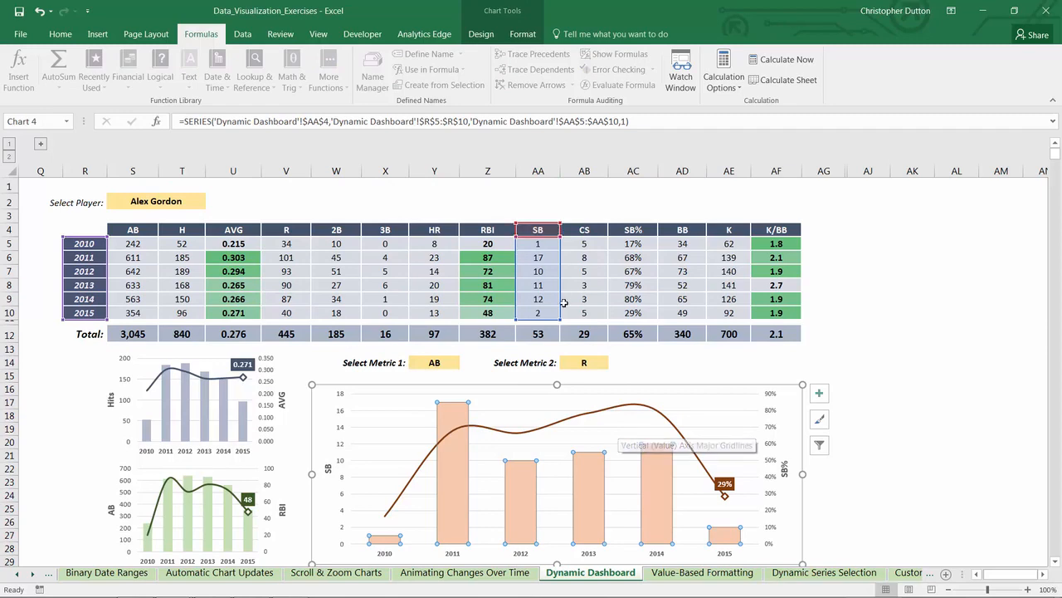
right_click(452, 415)
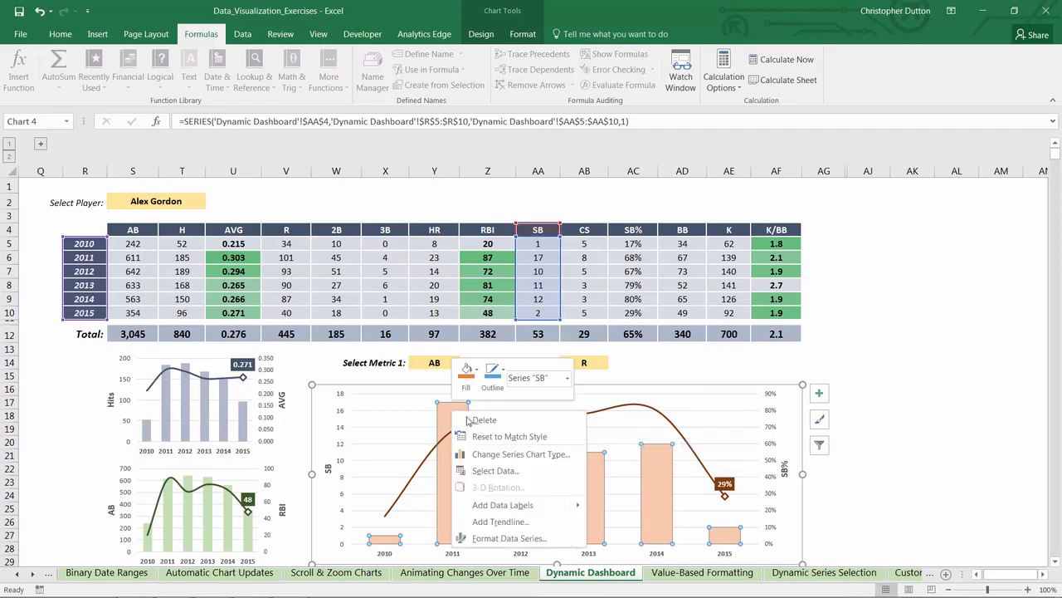
click(481, 472)
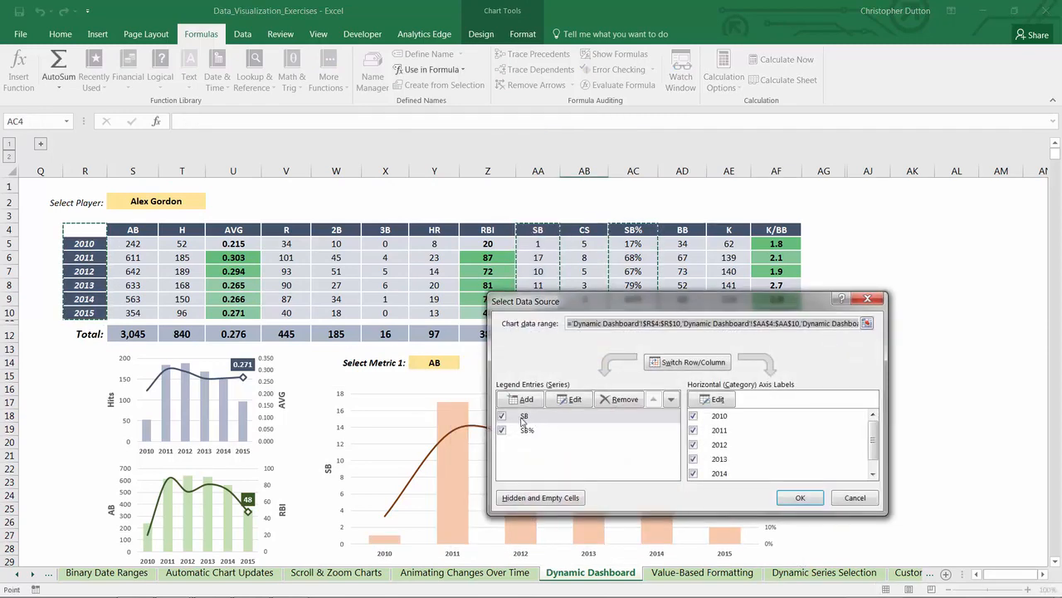
click(521, 417)
click(575, 399)
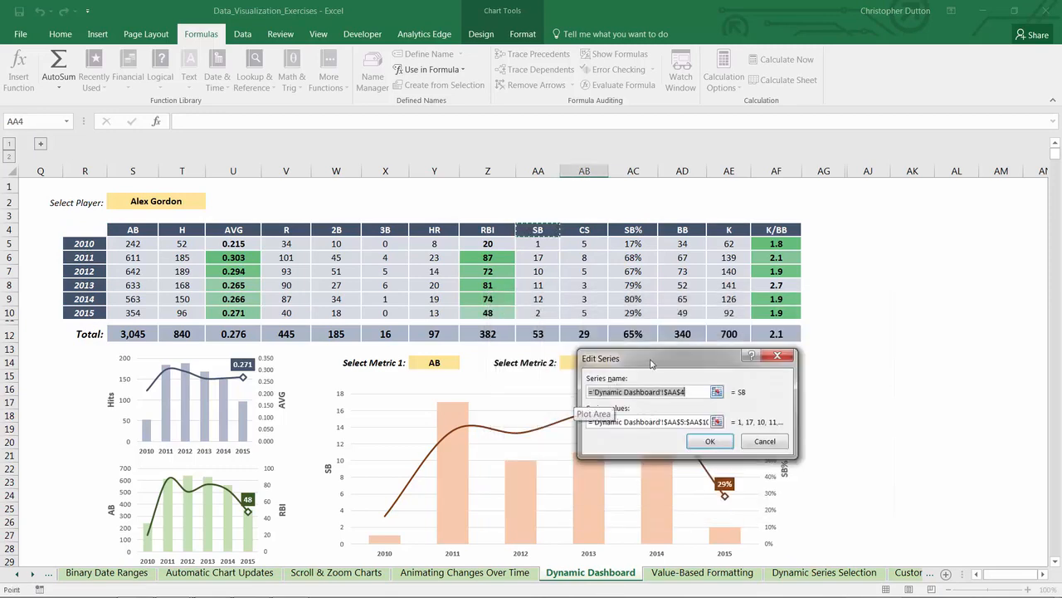
drag(649, 360, 489, 342)
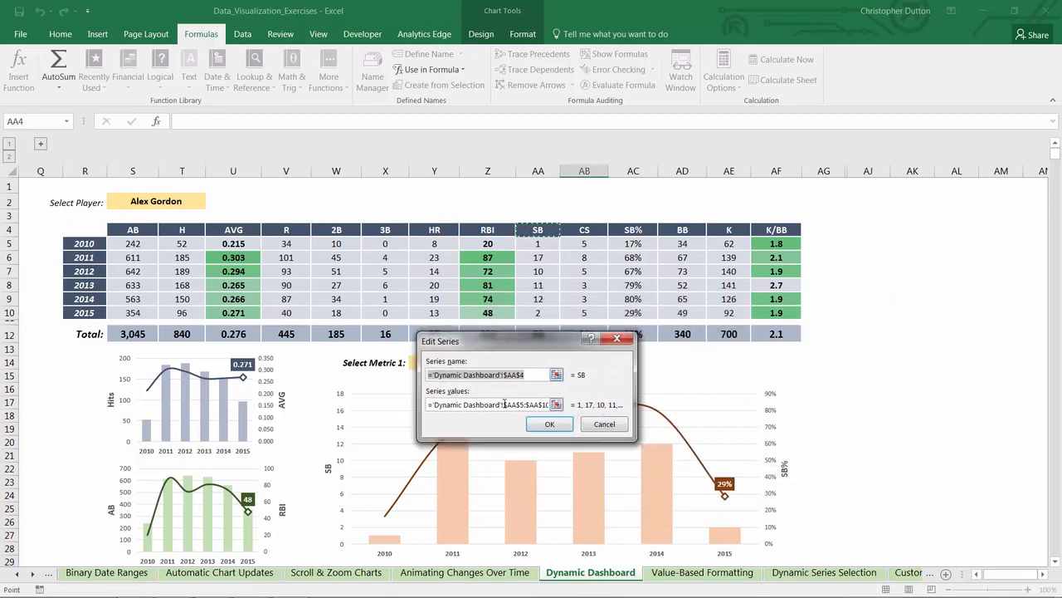
drag(504, 404, 569, 407)
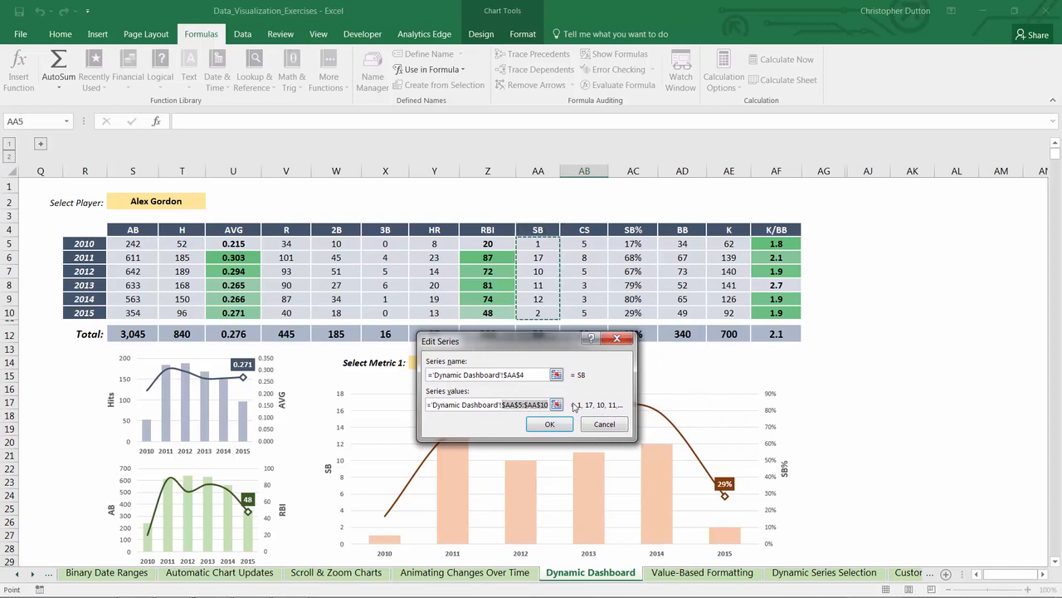
text(Metric)
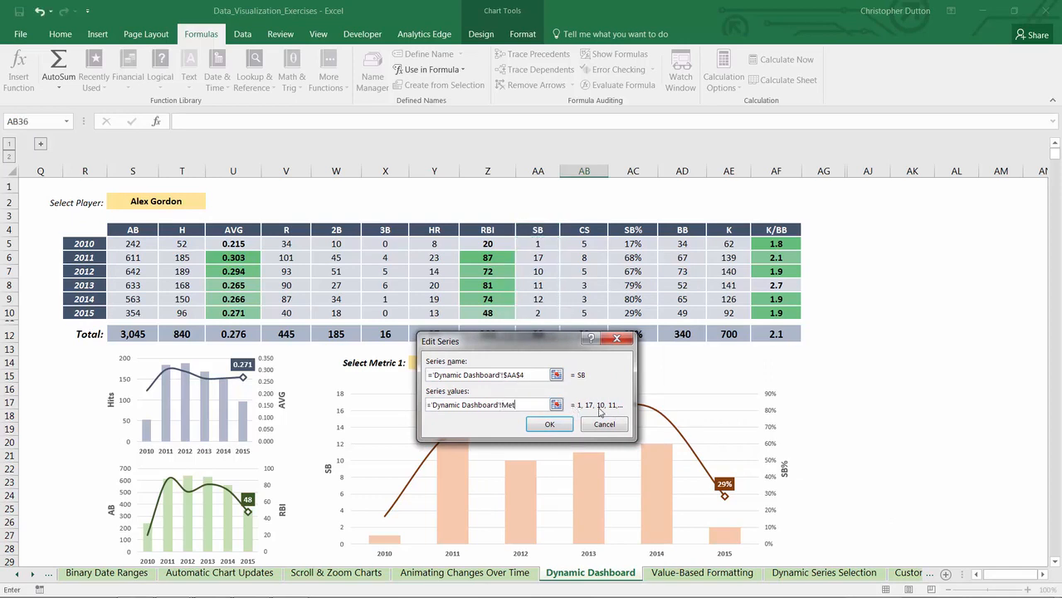
click(552, 425)
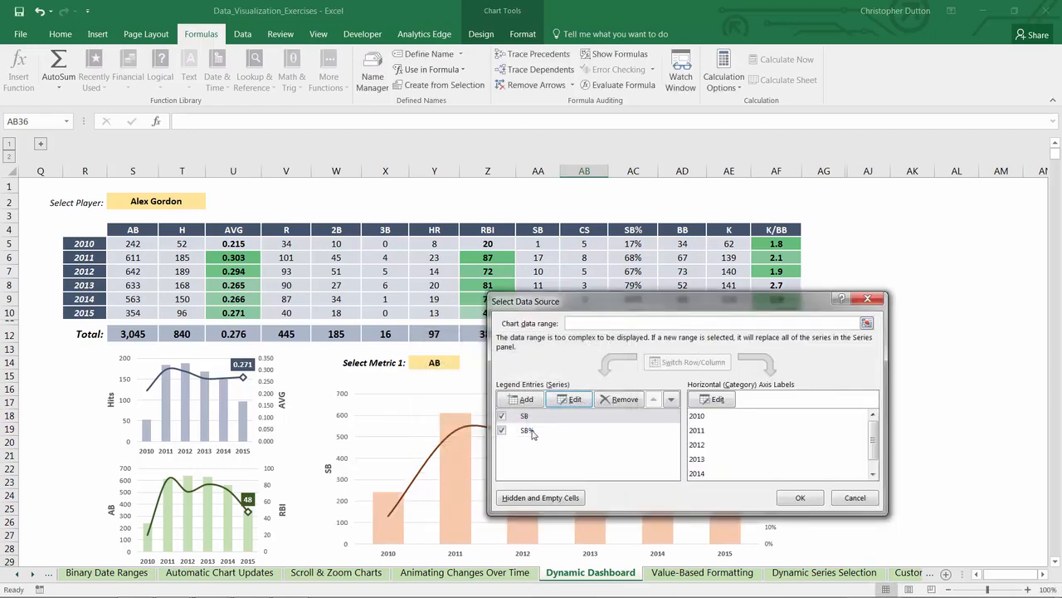
Step: Set the SB% series values to ='Dynamic Dashboard'!Metric2 and apply the chart's data source changes
click(525, 432)
click(575, 400)
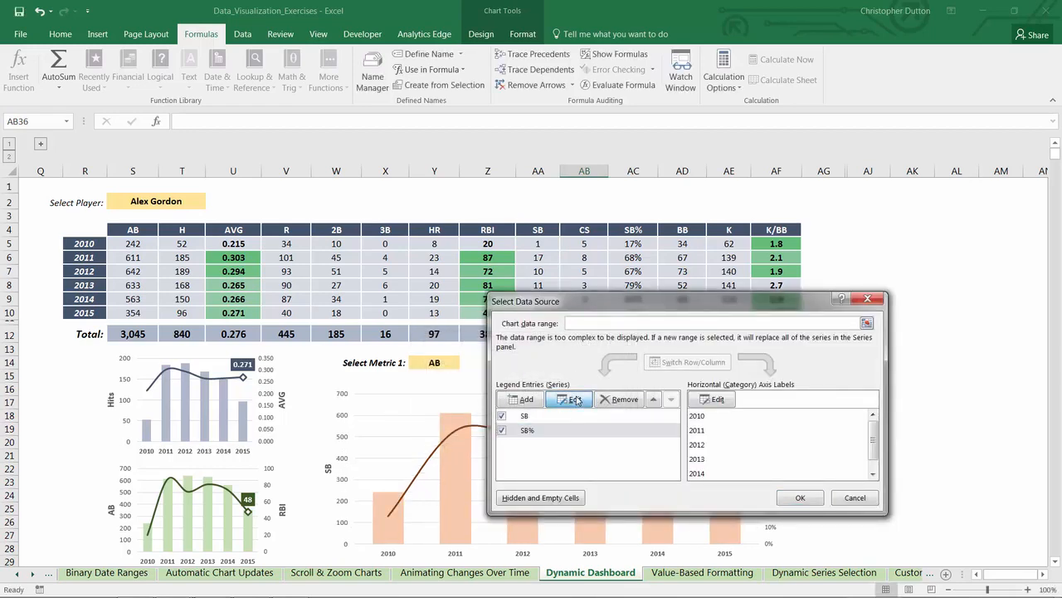
drag(500, 405, 581, 407)
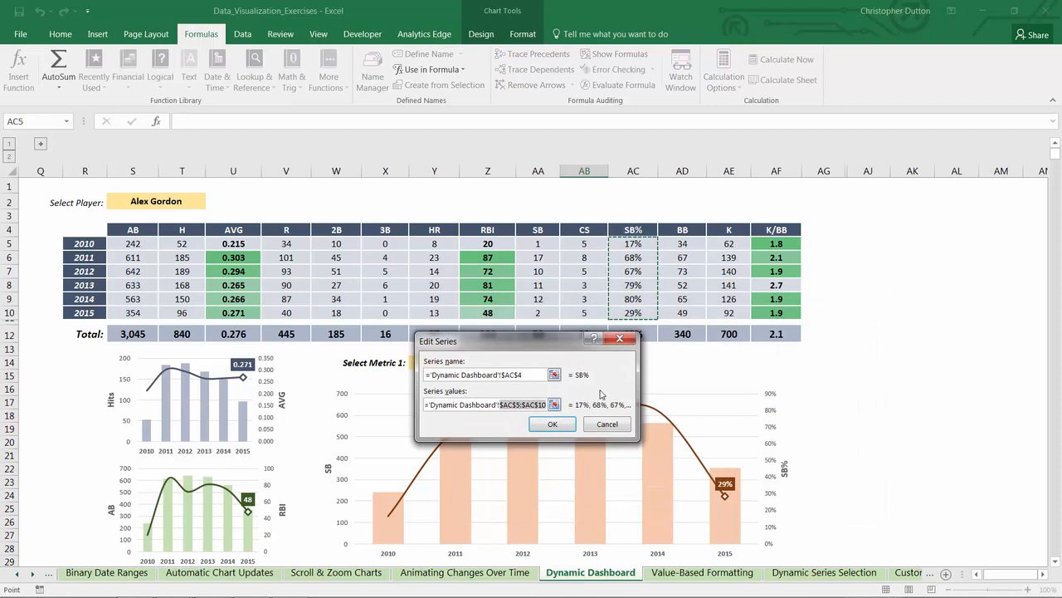
text(Metric2)
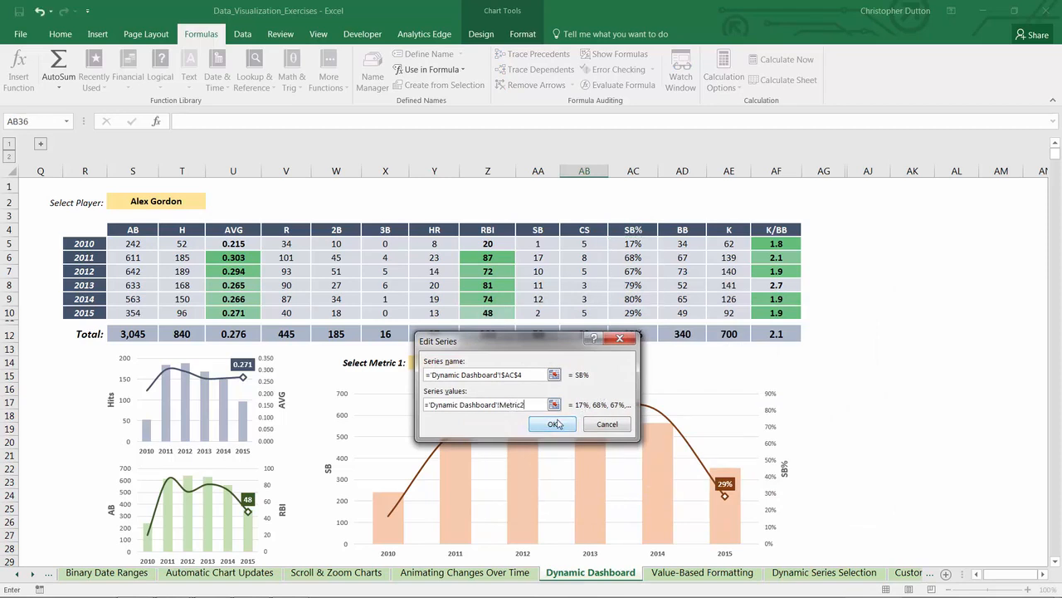
click(552, 423)
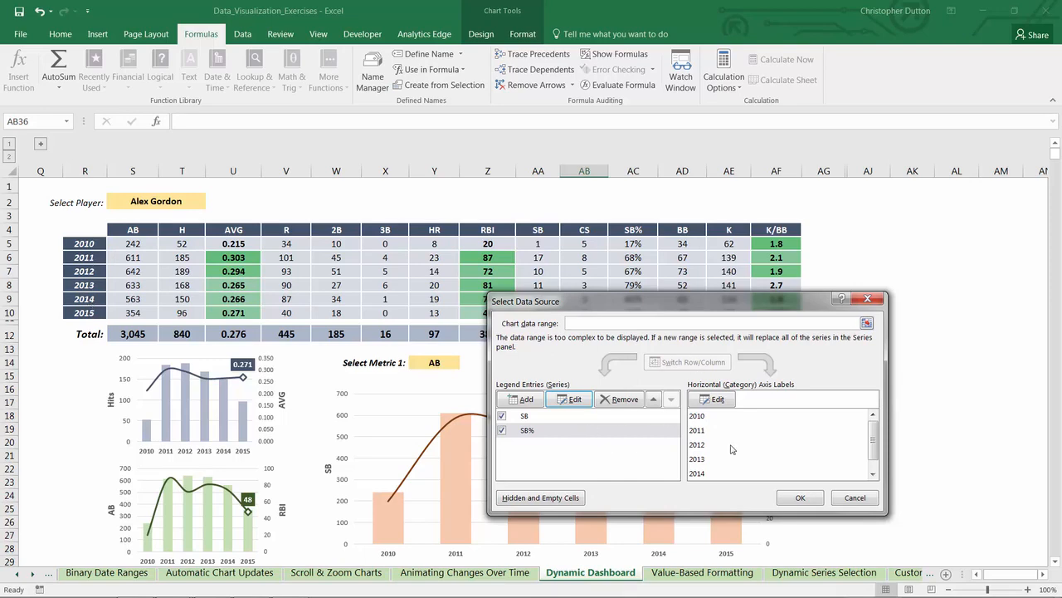
click(798, 496)
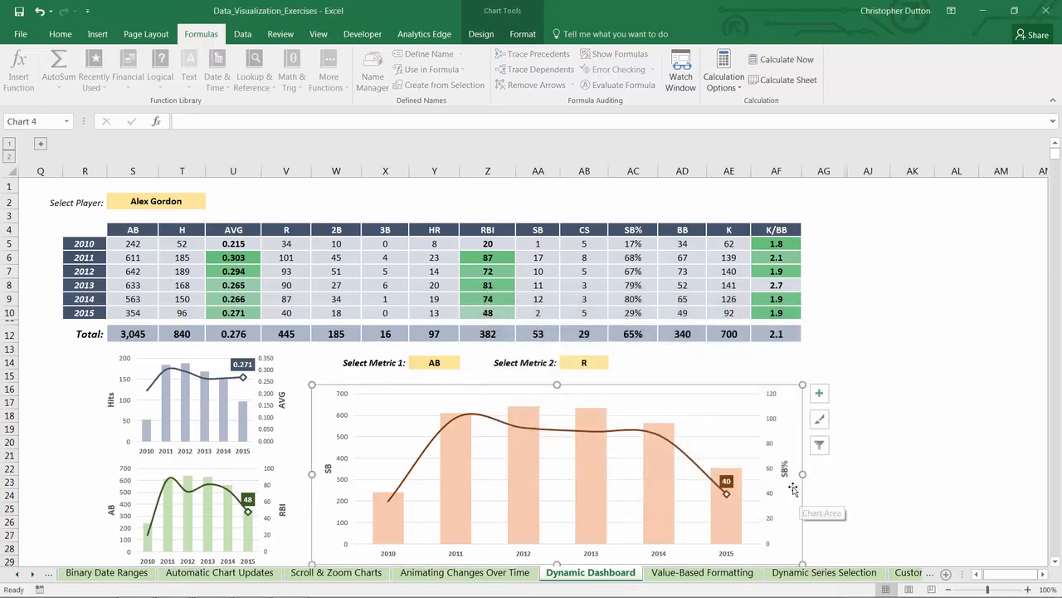
Step: Delete the SB and SB% axis titles from the large combo chart and narrow the chart slightly from both sides
scroll(663, 431, down, 1)
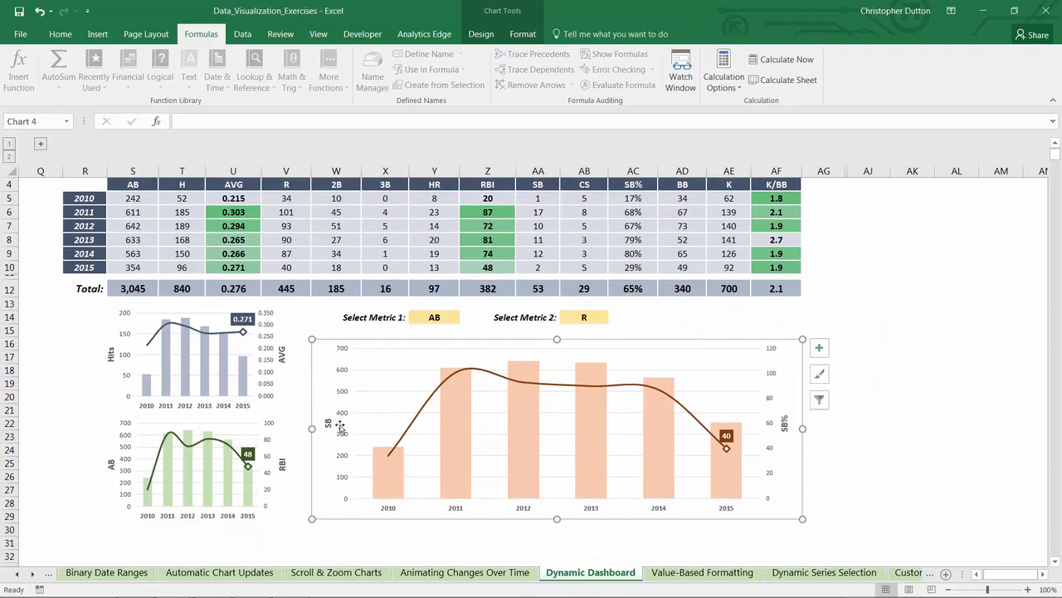
click(330, 424)
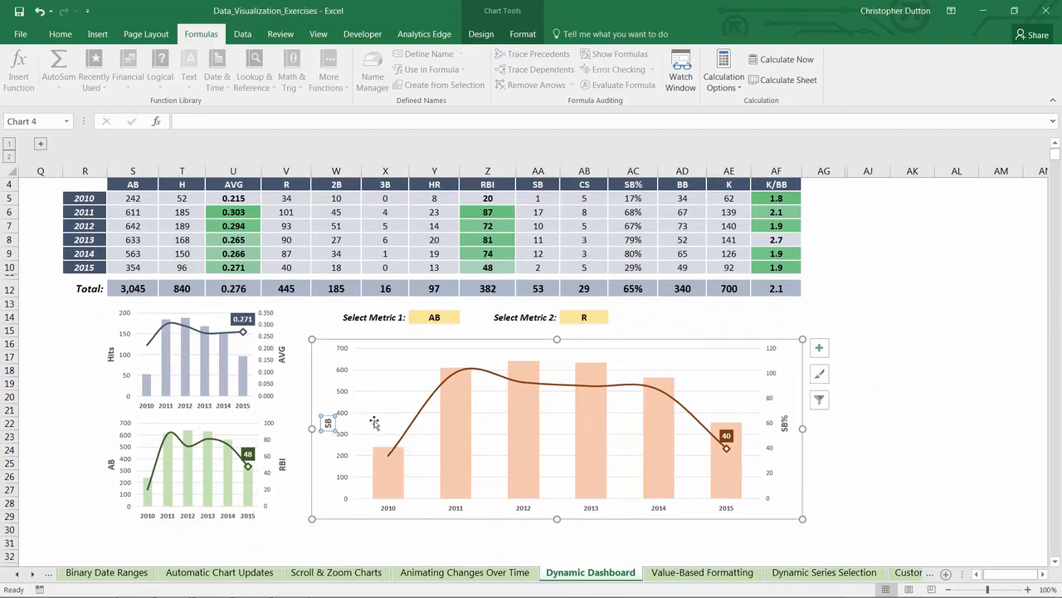
click(783, 425)
click(328, 423)
click(785, 424)
click(435, 319)
click(561, 320)
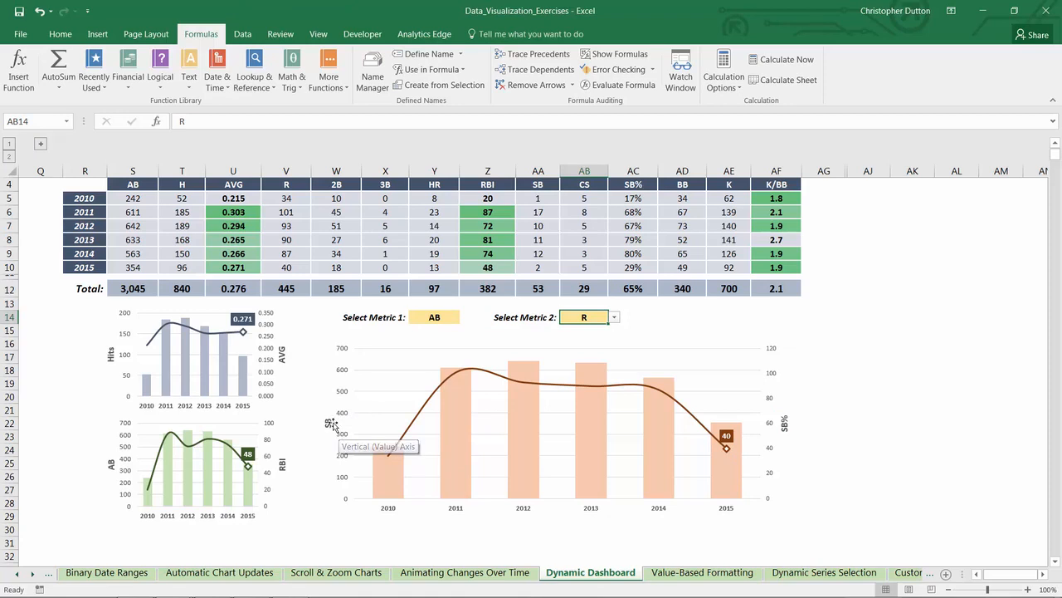
click(327, 422)
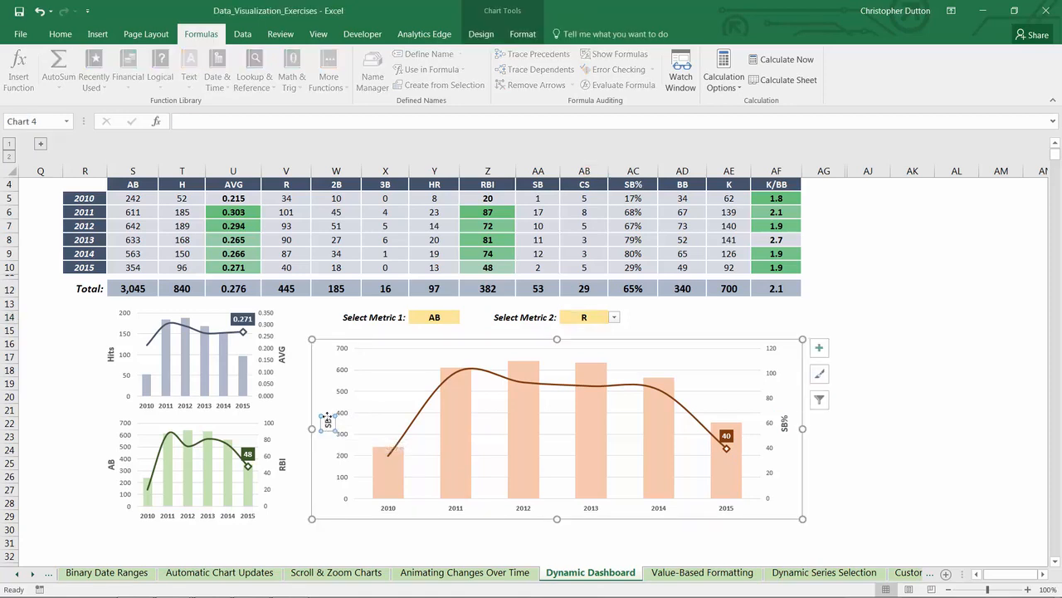
drag(327, 422, 790, 413)
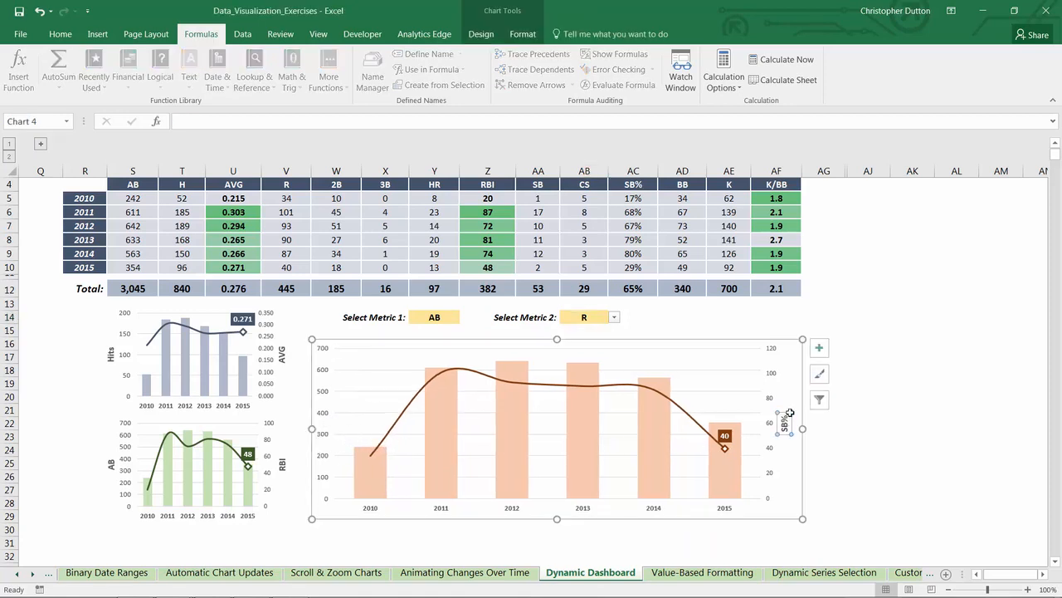
key(Delete)
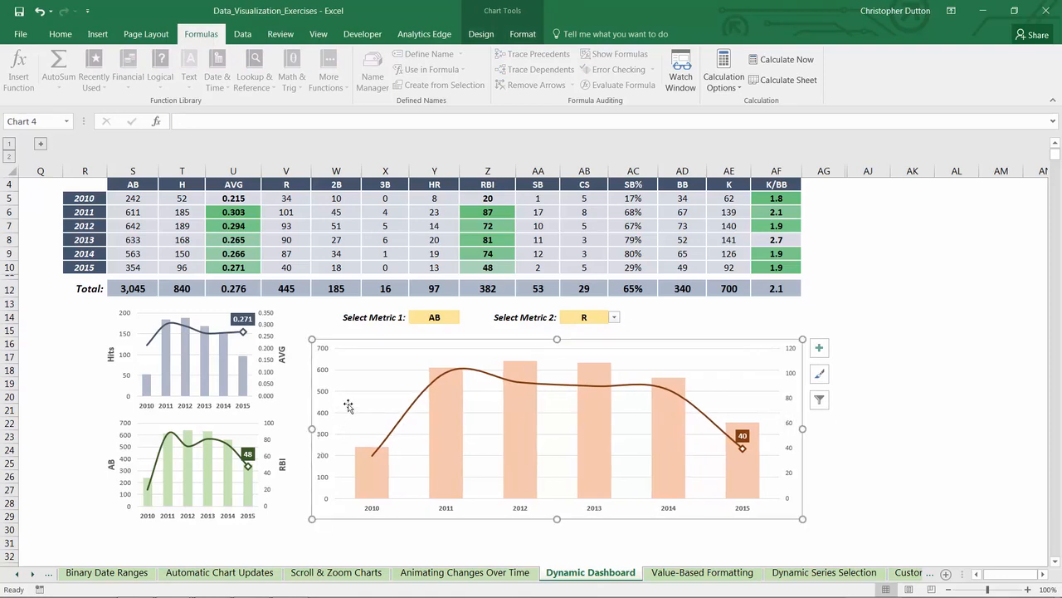
drag(312, 428, 321, 429)
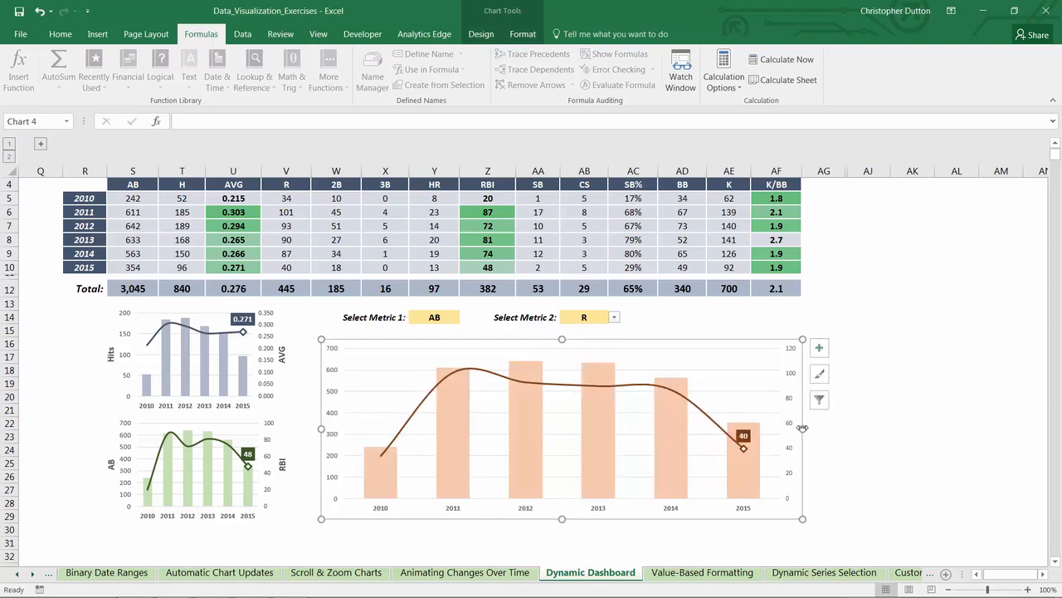
drag(802, 428, 788, 426)
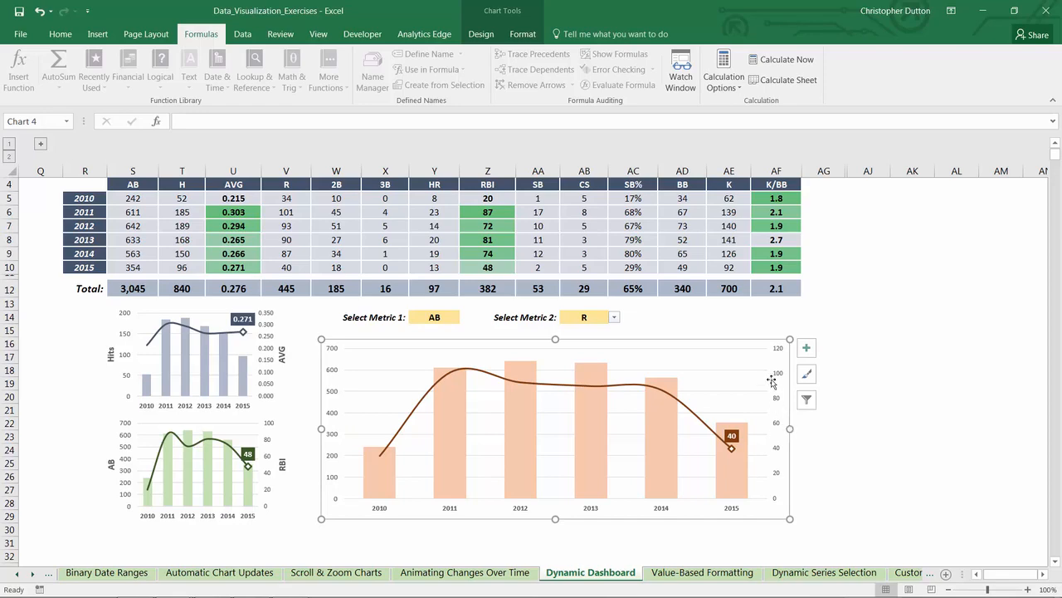
Step: Insert a small text box above the large chart, beside the Metric 2 selector, and link it to cell $Y$14
click(98, 35)
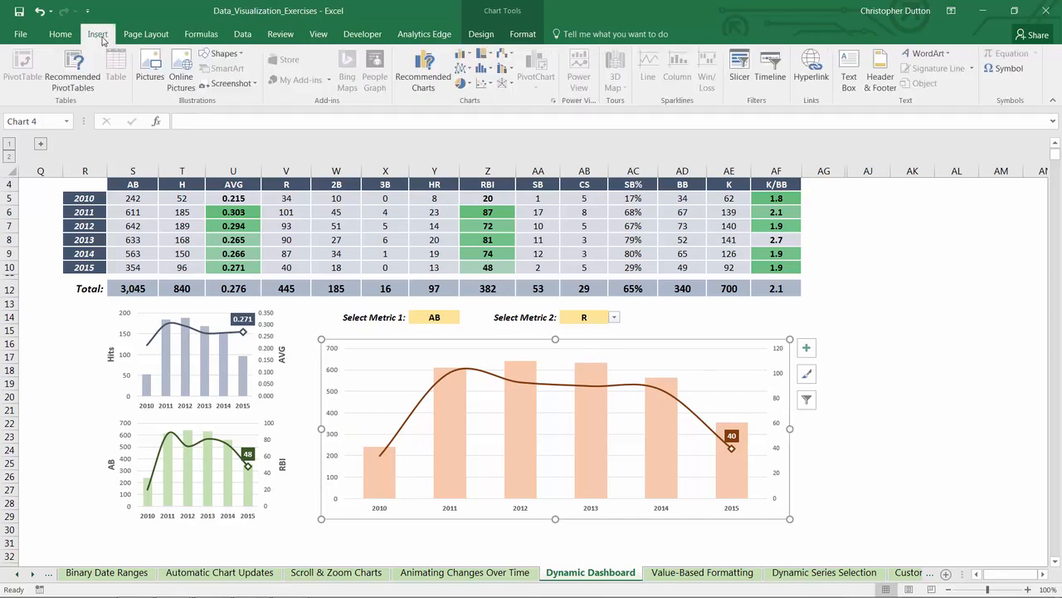
click(221, 53)
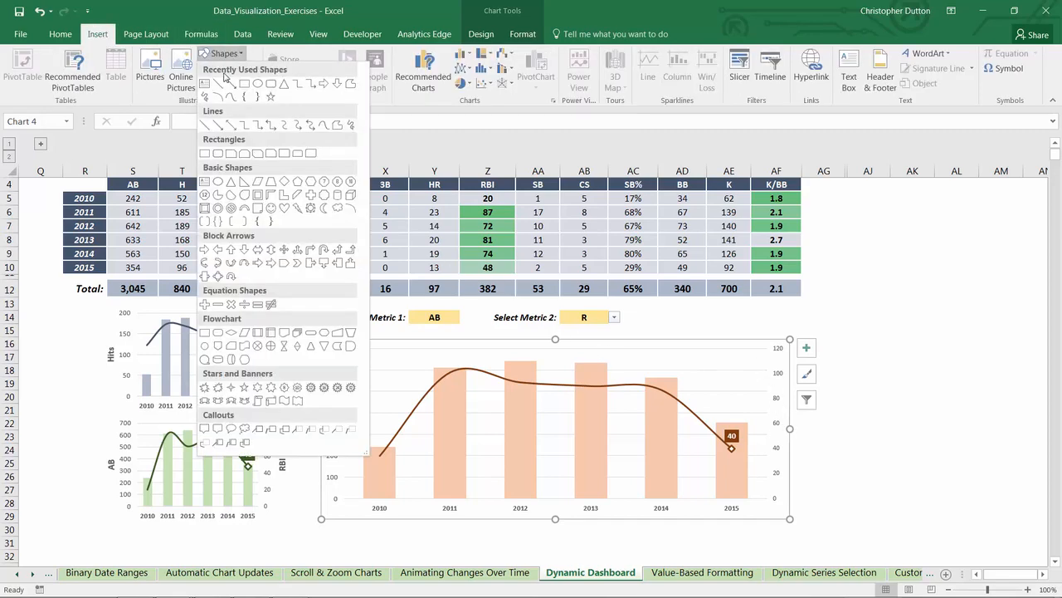
click(206, 84)
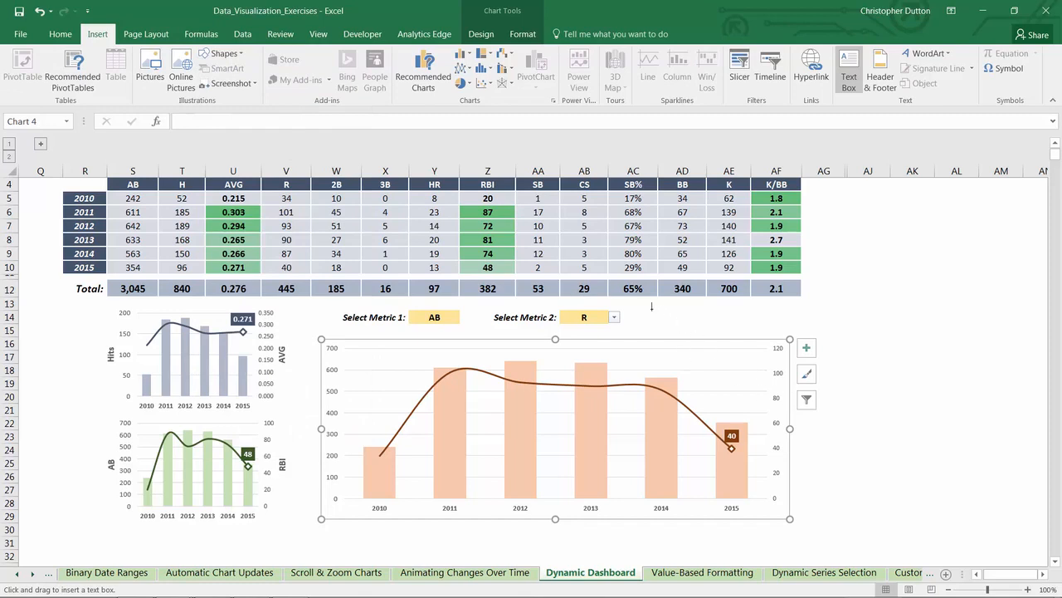
drag(652, 307, 733, 324)
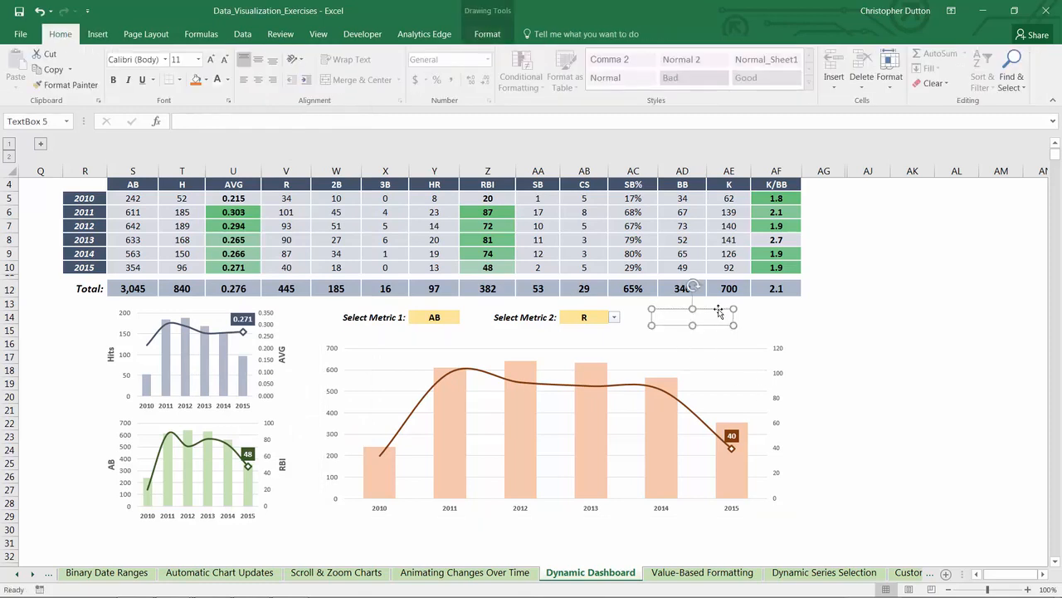
click(196, 120)
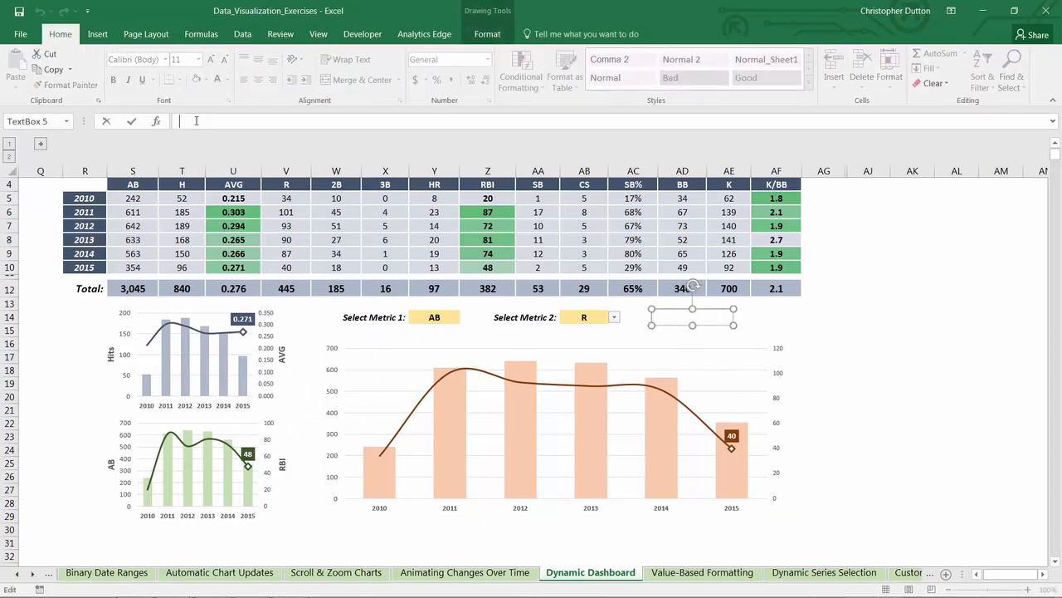
text(=)
click(426, 317)
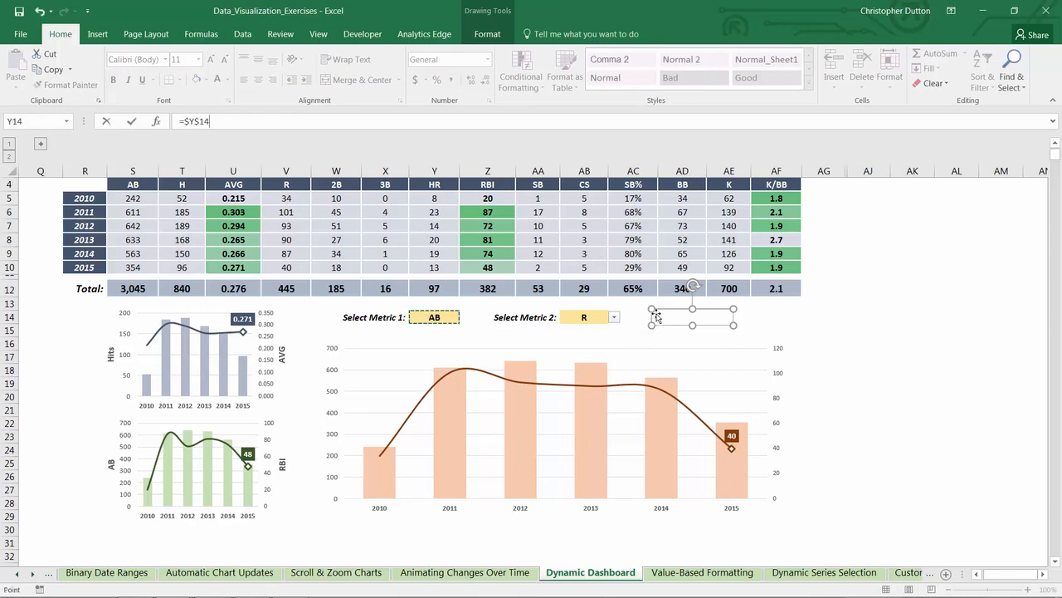
key(Return)
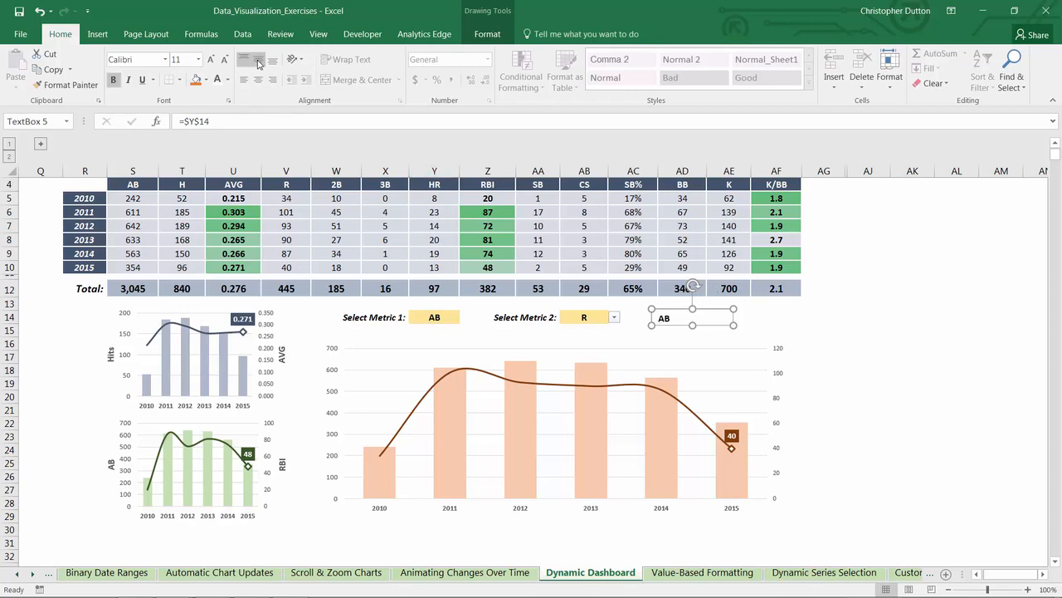
Step: Centre the linked text box's text vertically and horizontally, and rotate the box 90 degrees counterclockwise
click(258, 59)
click(259, 79)
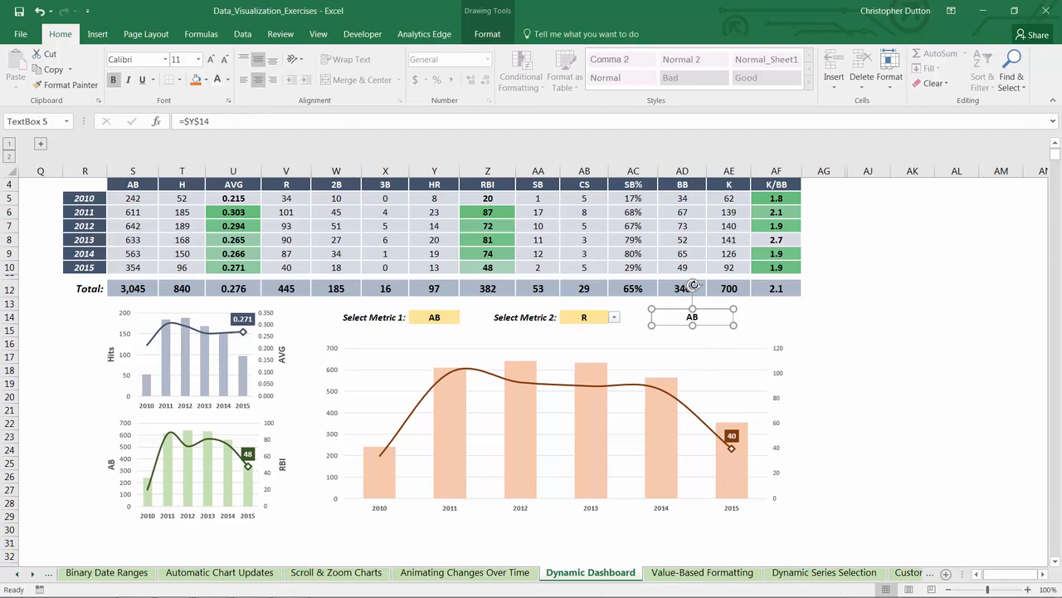
drag(693, 285, 662, 316)
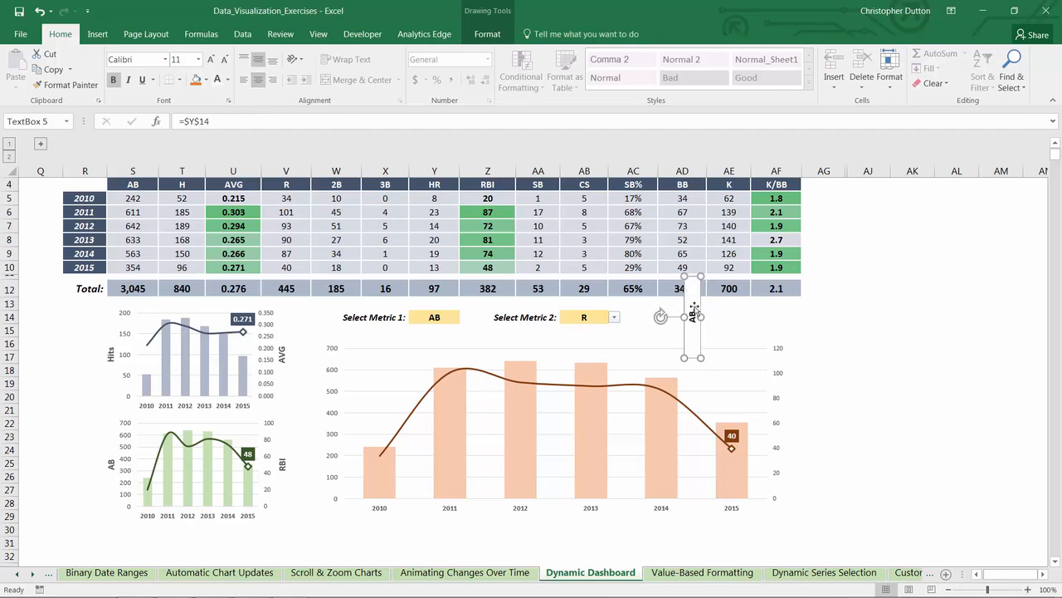
Step: Set the text box to no fill and no line, and place it beside the large chart's primary vertical axis
right_click(697, 305)
click(707, 536)
click(893, 238)
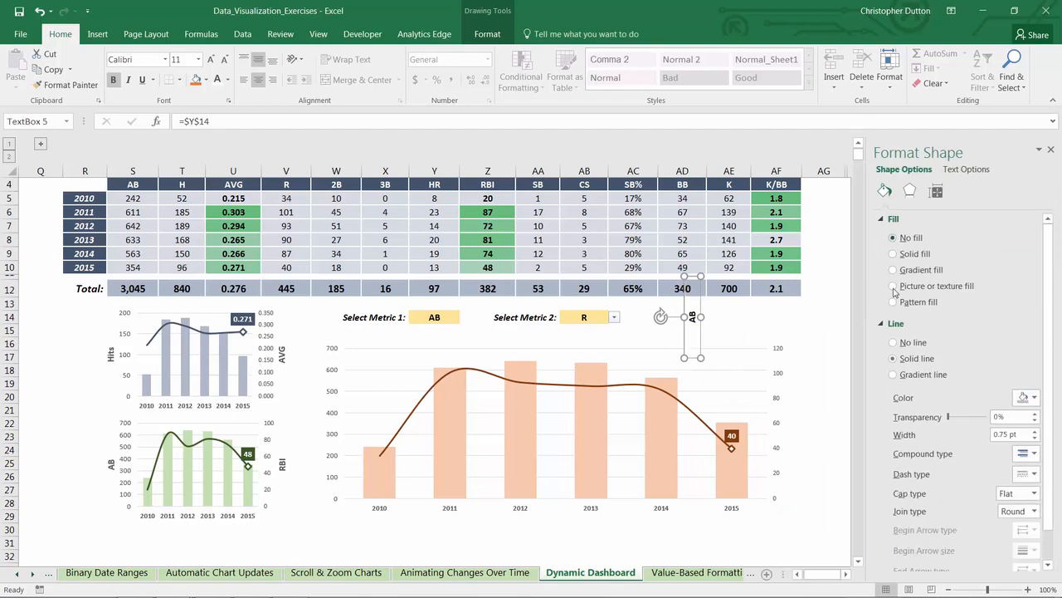
click(893, 342)
drag(700, 308, 325, 402)
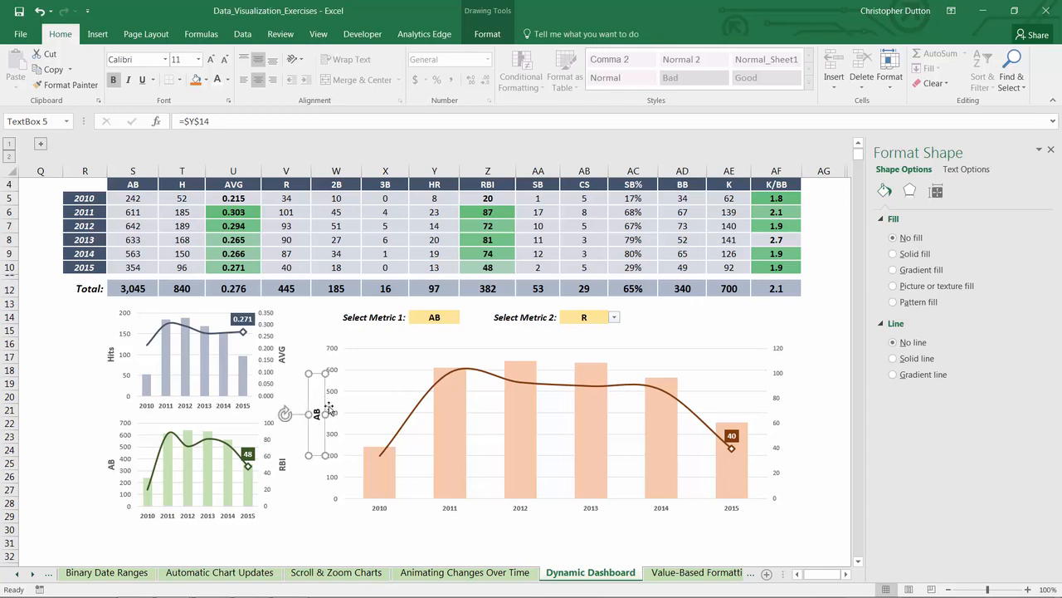
Step: Duplicate the axis label text box and place the copy, rotated to face the opposite way, beside the chart's secondary axis
key(ctrl+c)
key(ctrl+v)
drag(322, 393, 656, 466)
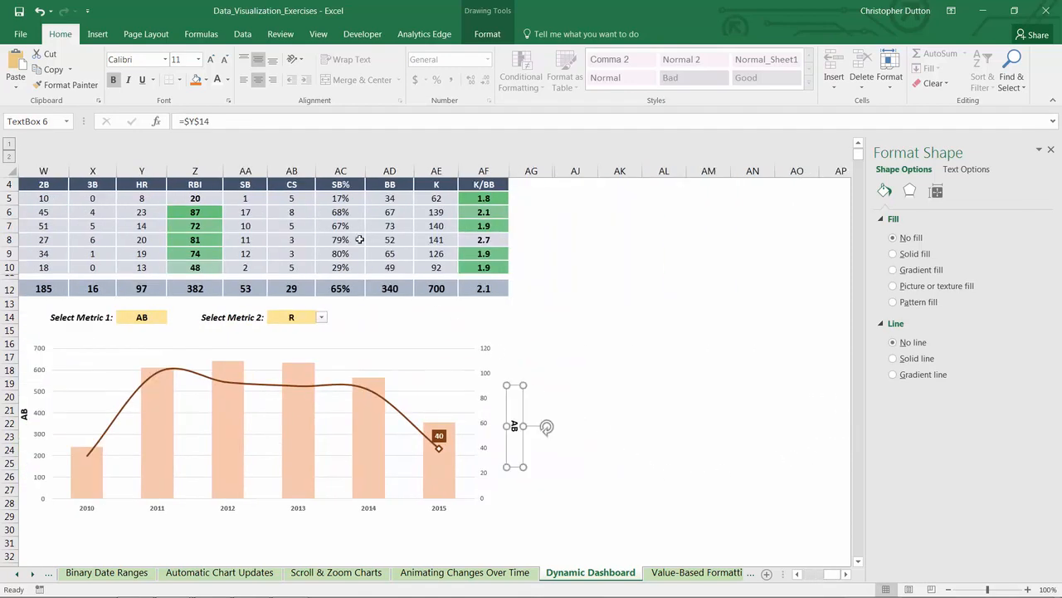
Step: Change the copied label's cell link to =$AB$14
click(188, 121)
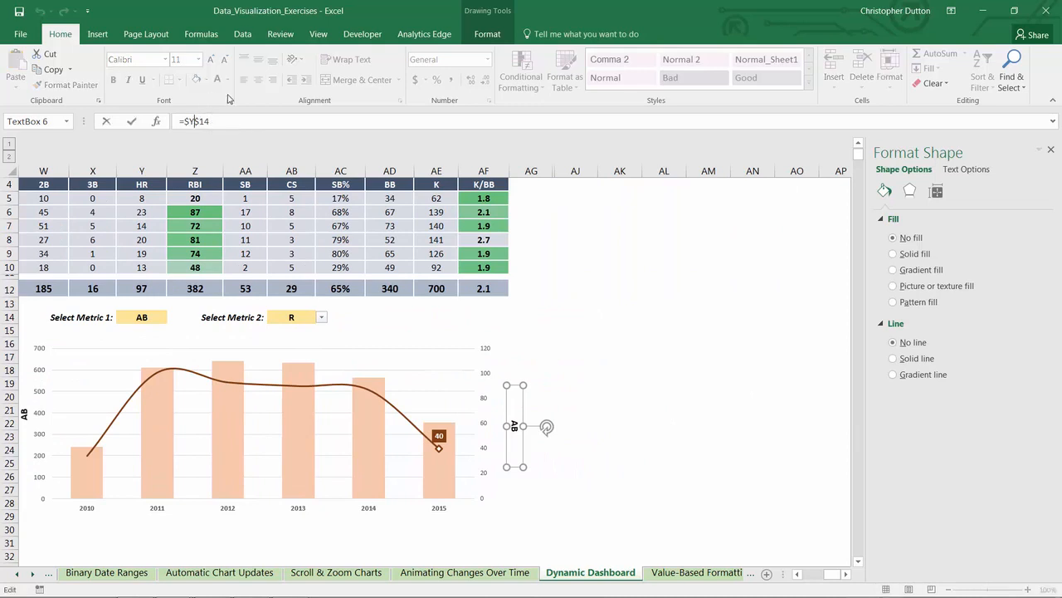
key(BackSpace)
text(AB)
key(Return)
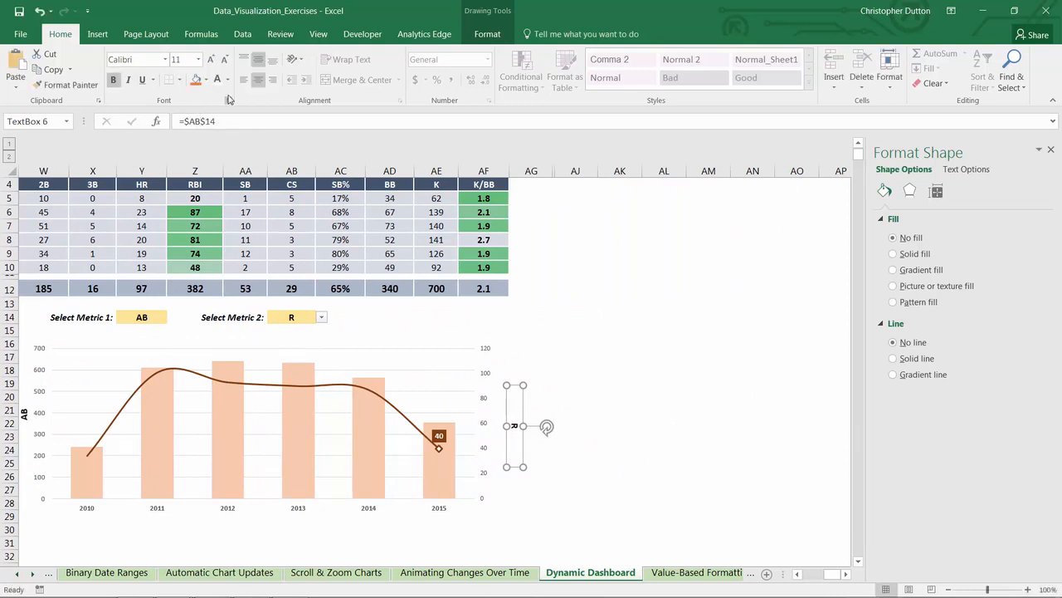
Step: Close the shape formatting pane and nudge the secondary-axis label slightly closer to the large chart and upward alongside its axis
click(616, 327)
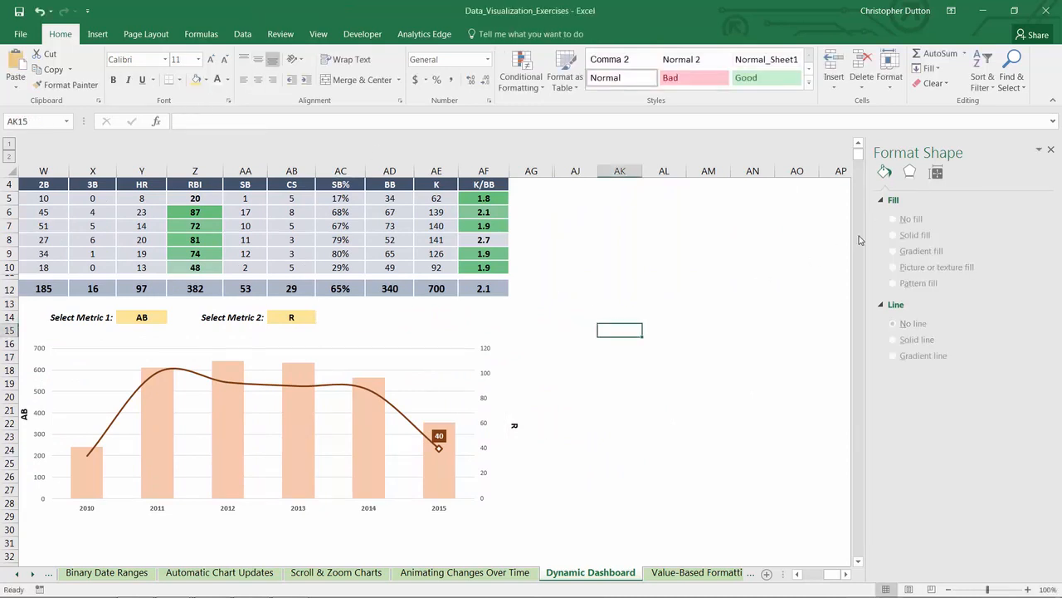
click(1050, 149)
click(513, 423)
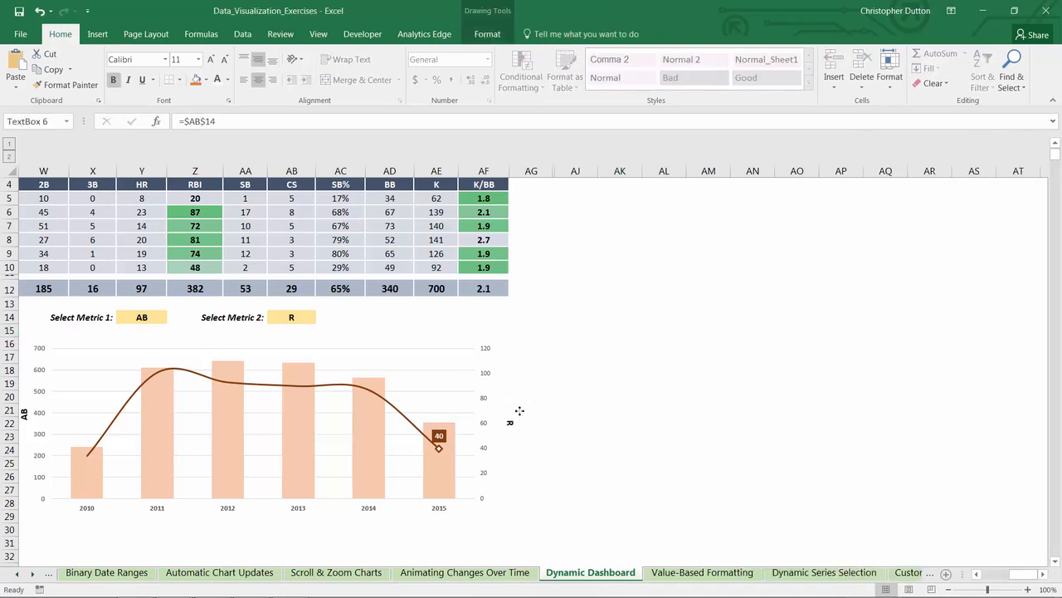
click(575, 410)
scroll(947, 526, left, 3)
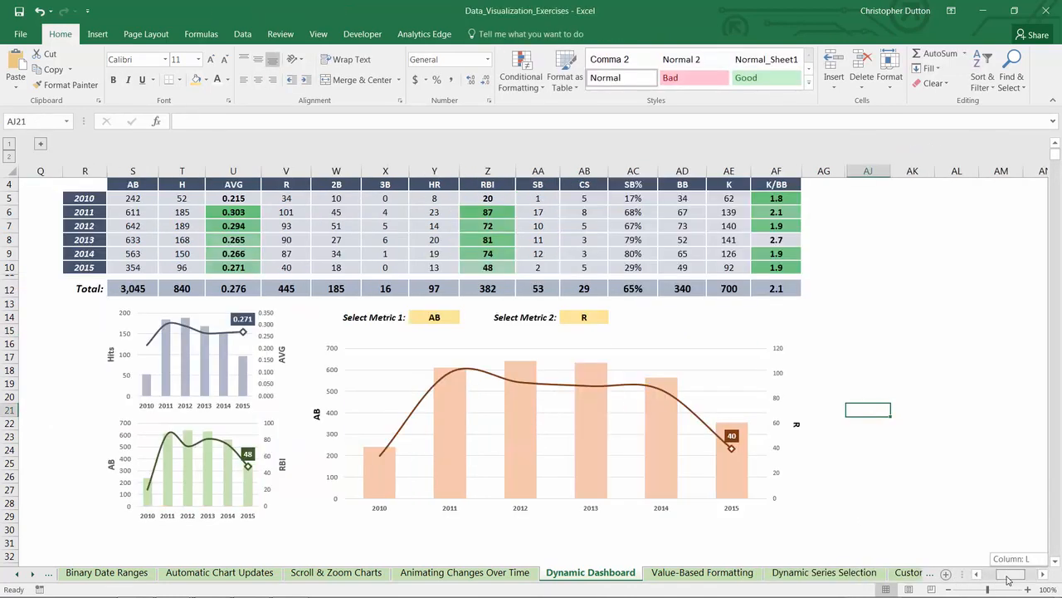
click(797, 423)
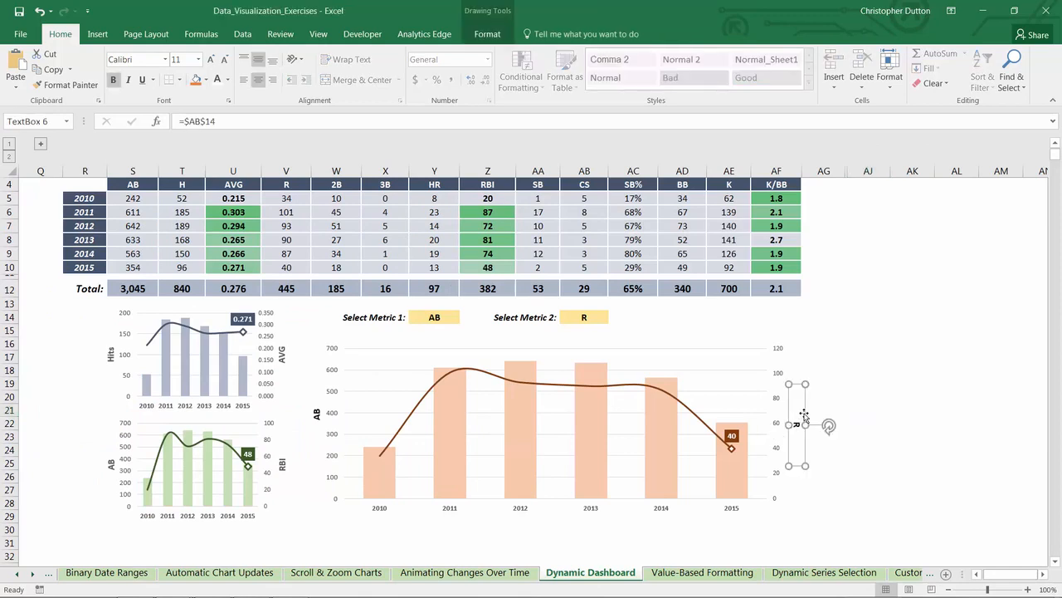
click(911, 397)
Step: Choose RBI as Metric 2 and H as Metric 1 to test the large chart and its linked axis labels
click(608, 318)
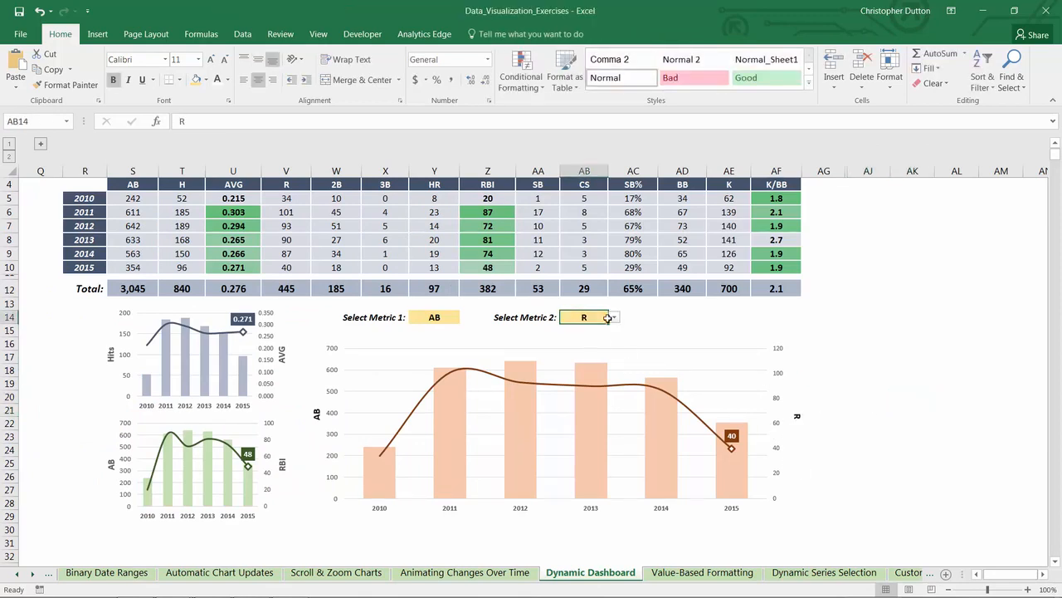
click(614, 317)
click(596, 366)
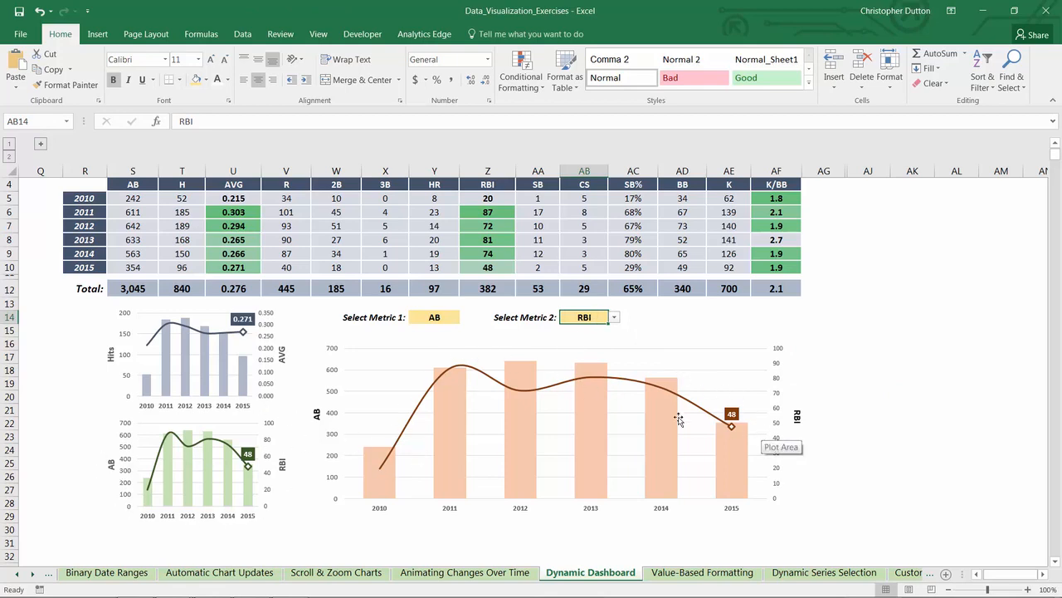
click(445, 321)
click(467, 319)
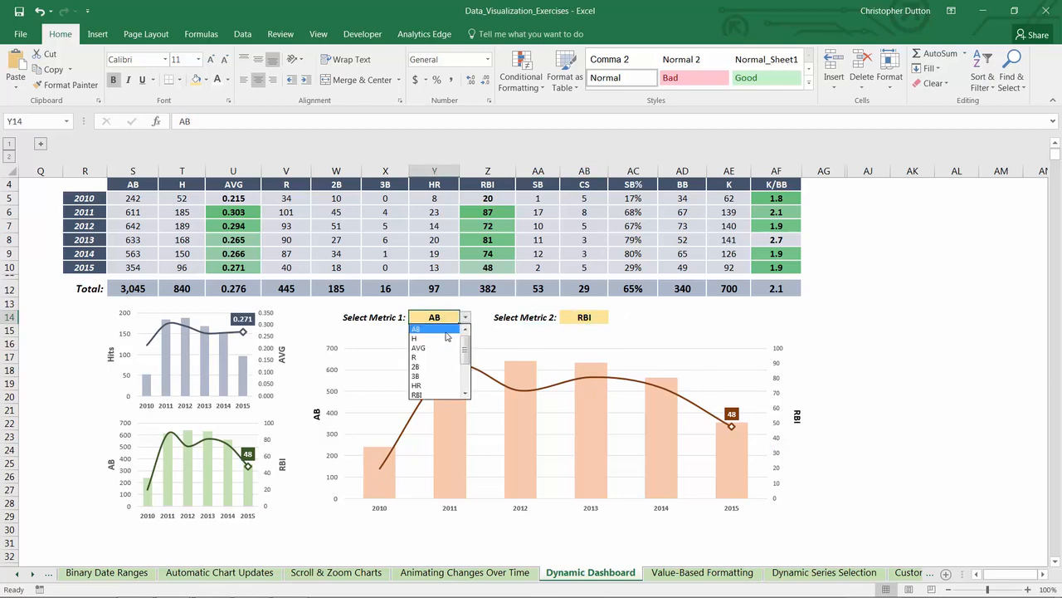
click(432, 341)
Step: Switch Metric 2 to AVG to test the chart's secondary axis with a batting average
click(588, 319)
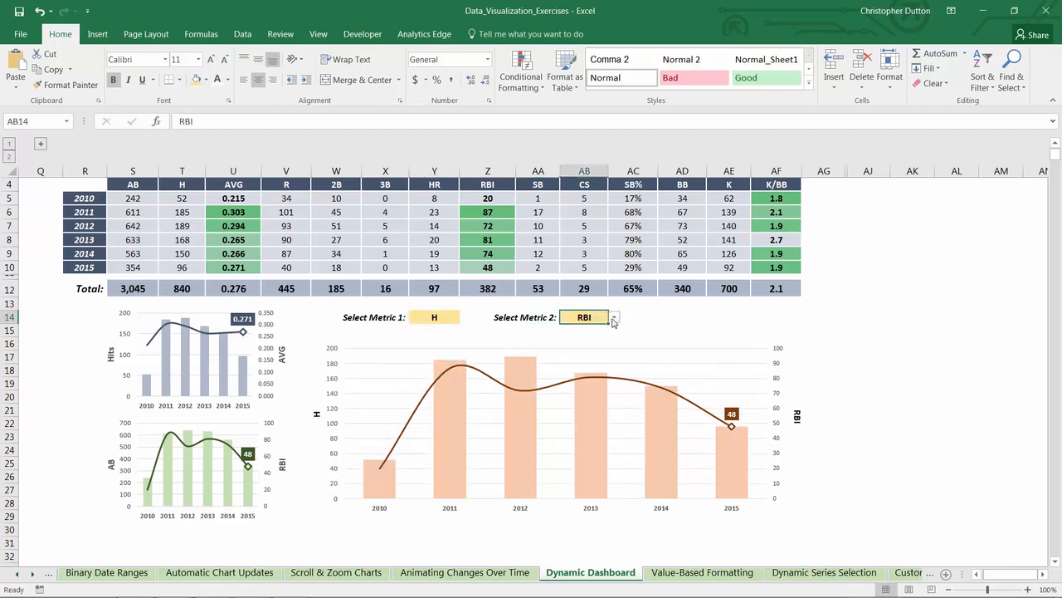
click(614, 318)
scroll(612, 366, up, 3)
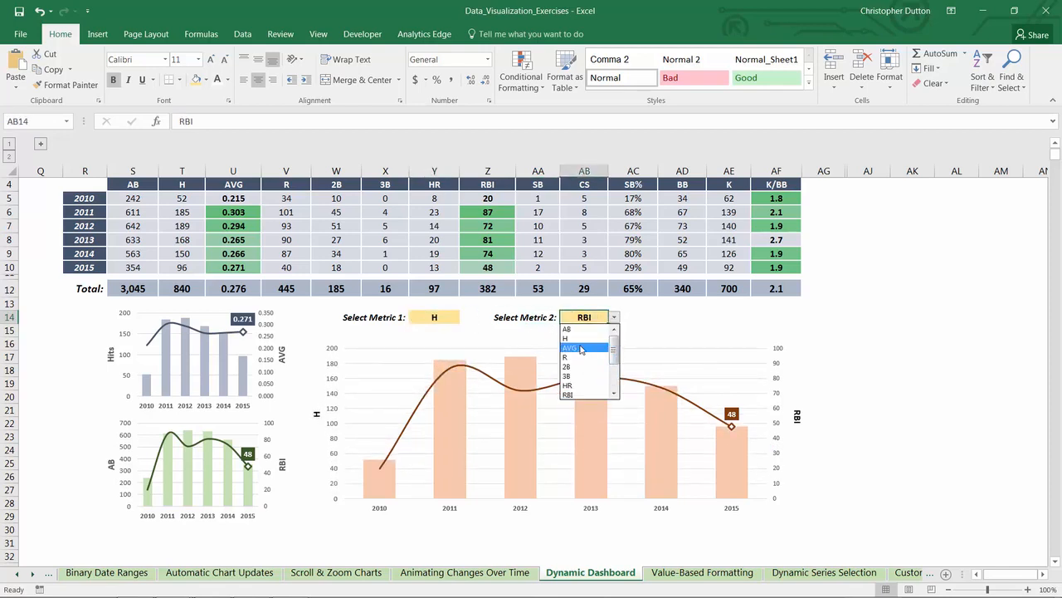
click(583, 348)
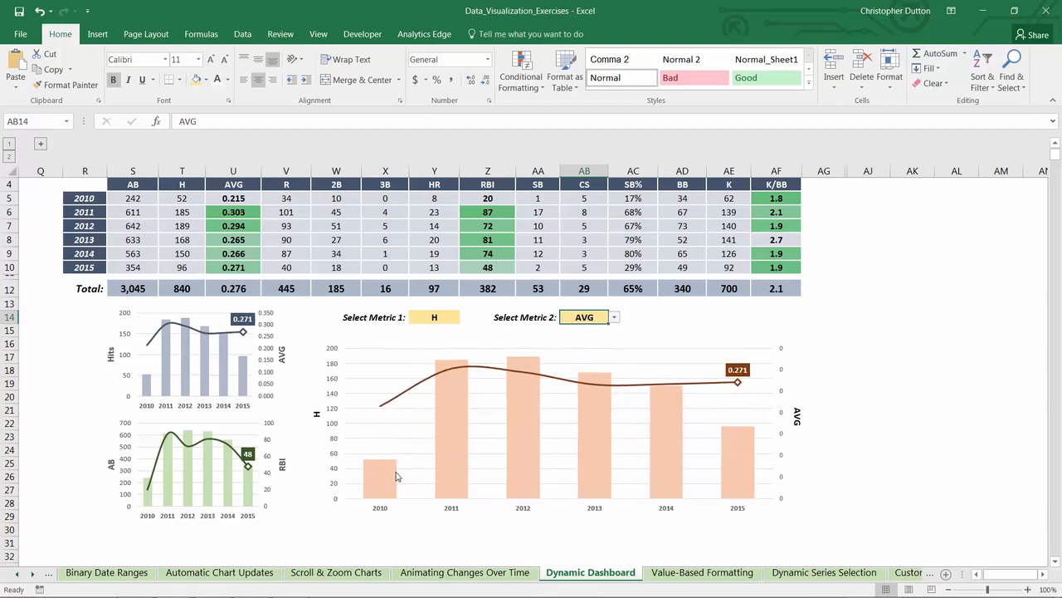
Step: Set Metric 2 to SB% and deselect the selector by choosing an empty cell beside the dashboard table
click(614, 317)
drag(614, 340, 613, 381)
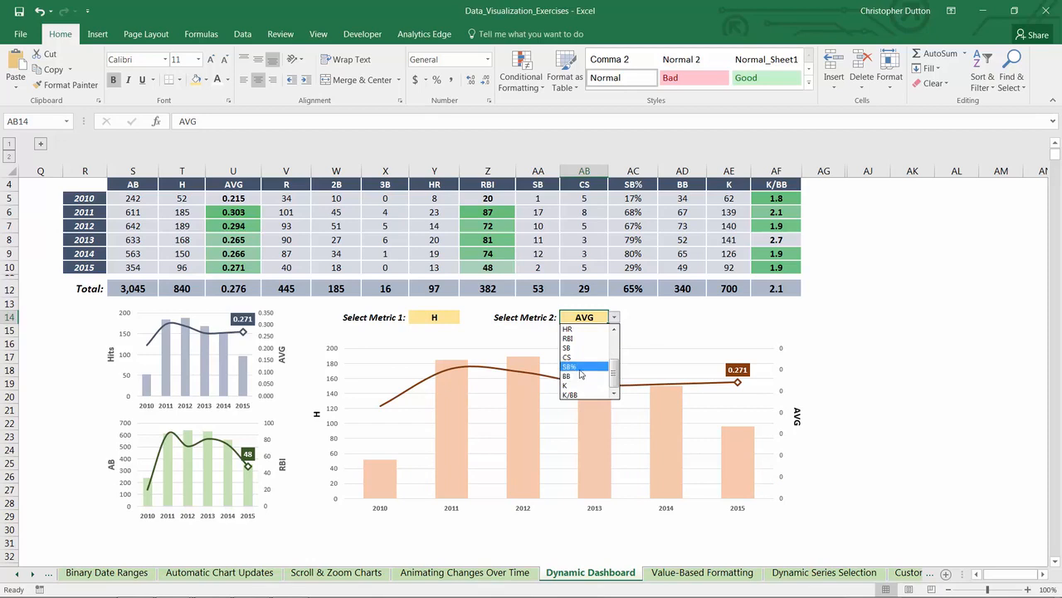
click(580, 367)
scroll(581, 374, up, 1)
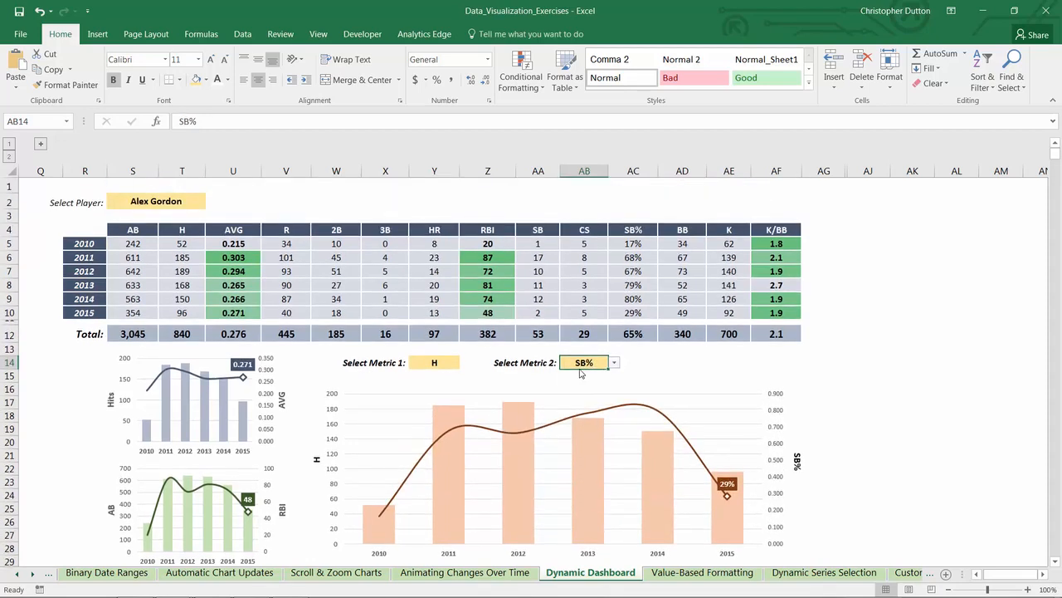
click(882, 322)
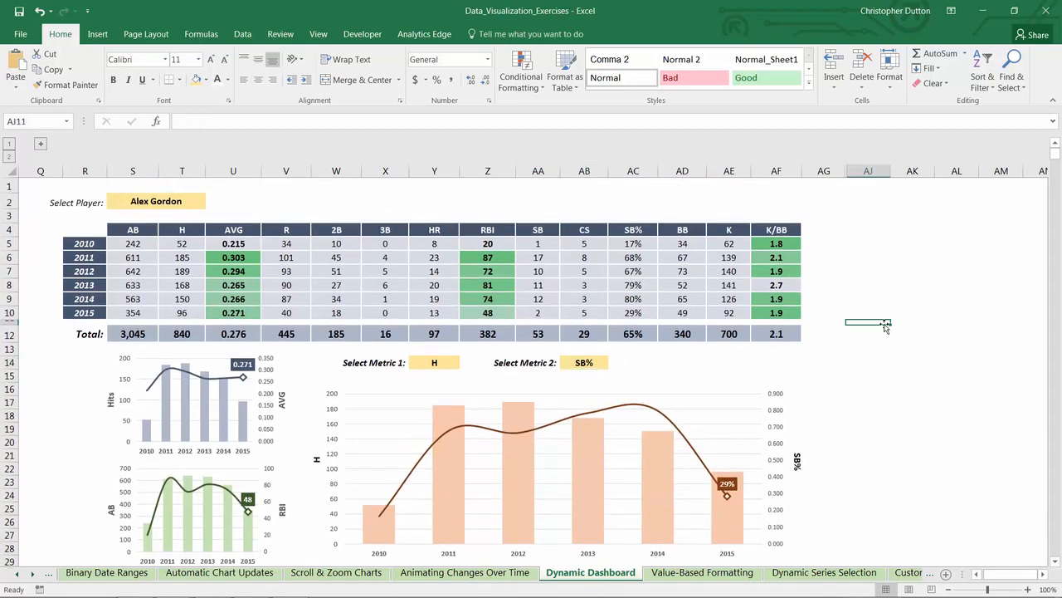